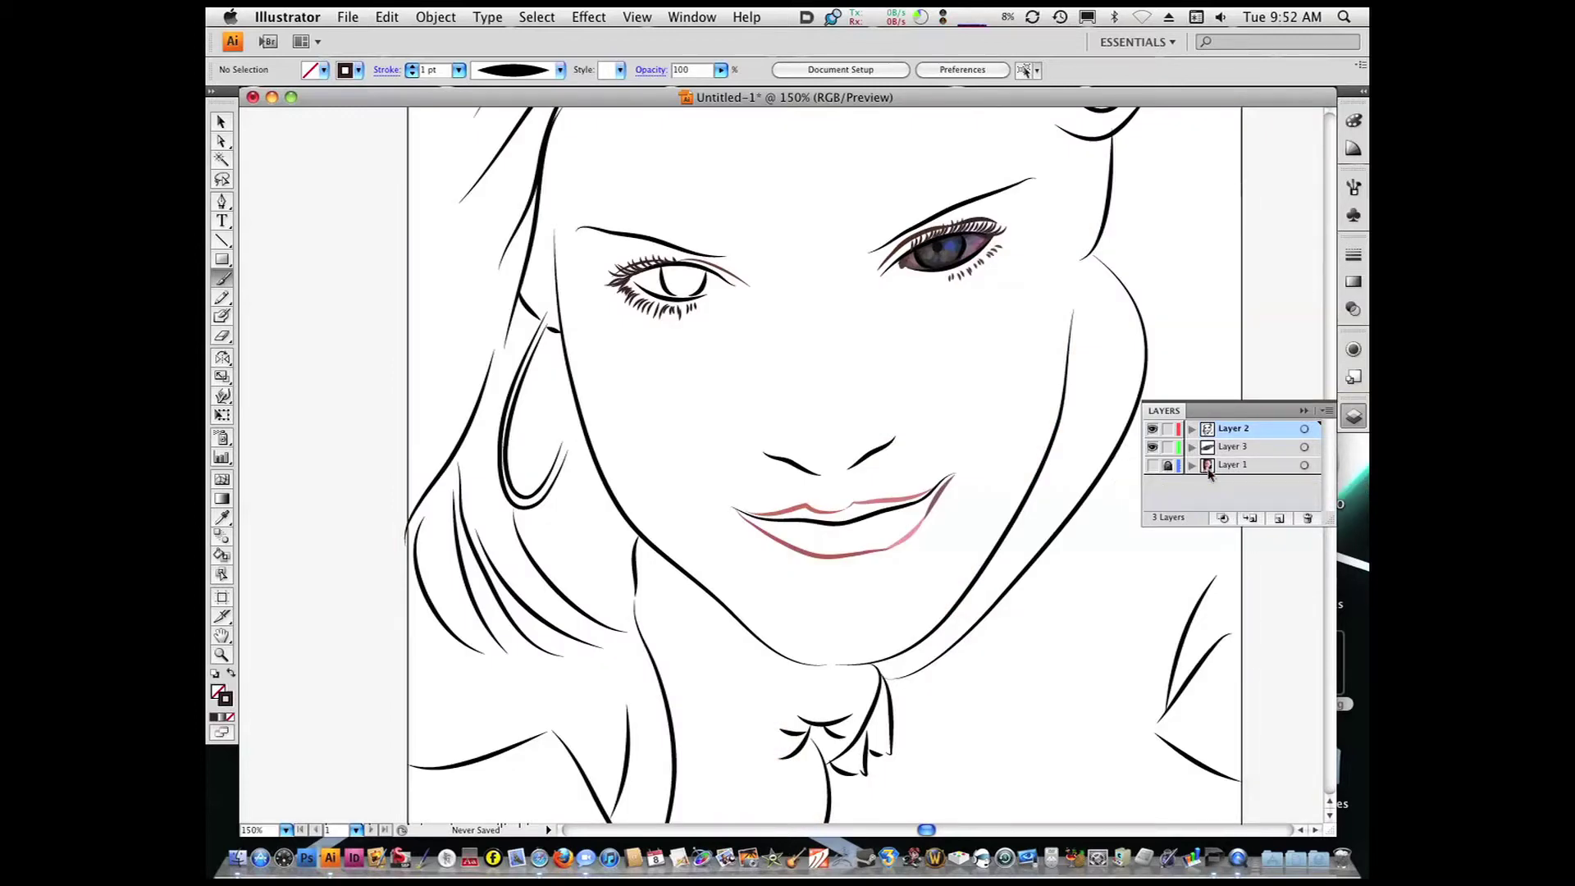
# Show Layer 1 and brush along the upper edge of the left eyebrow with a stroke colour sampled from the photo's brow
pyautogui.click(1154, 466)
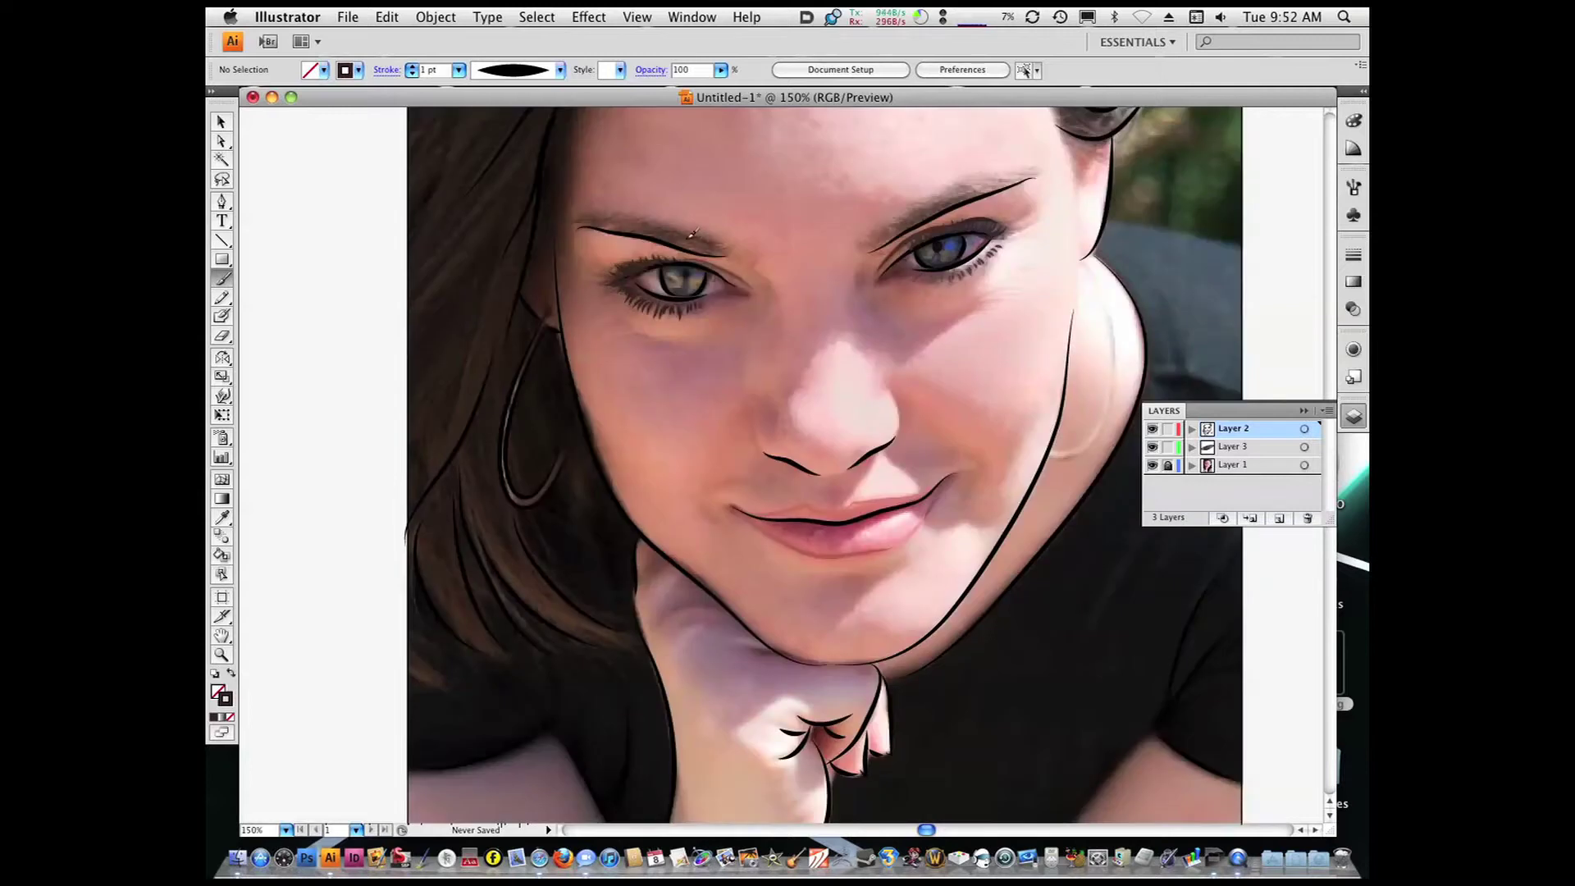
pyautogui.press('i')
pyautogui.click(668, 220)
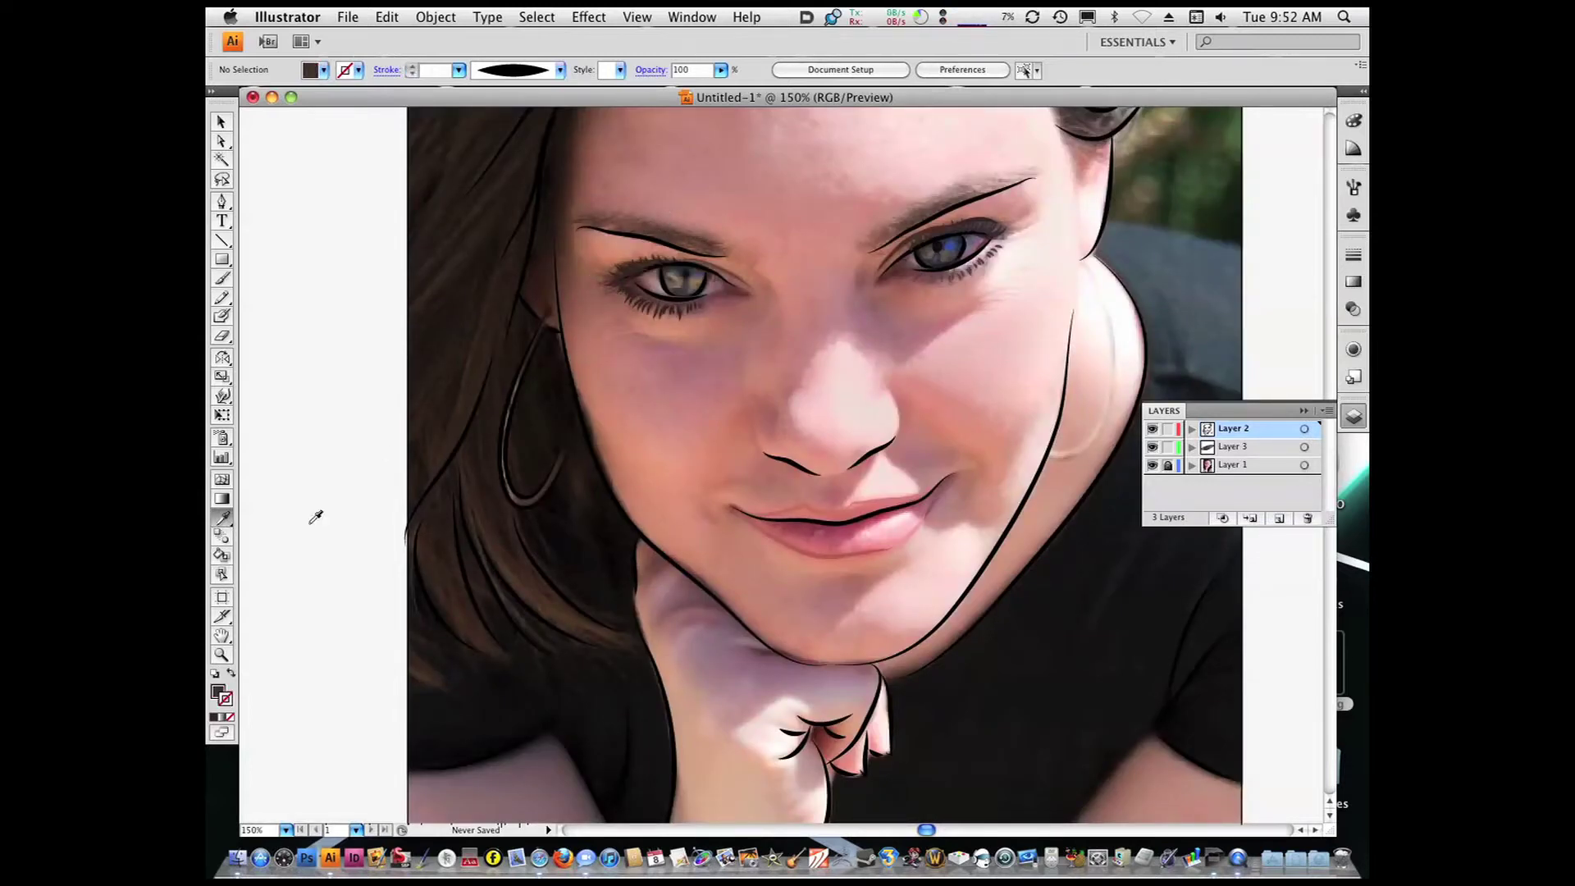
pyautogui.click(231, 672)
pyautogui.click(227, 280)
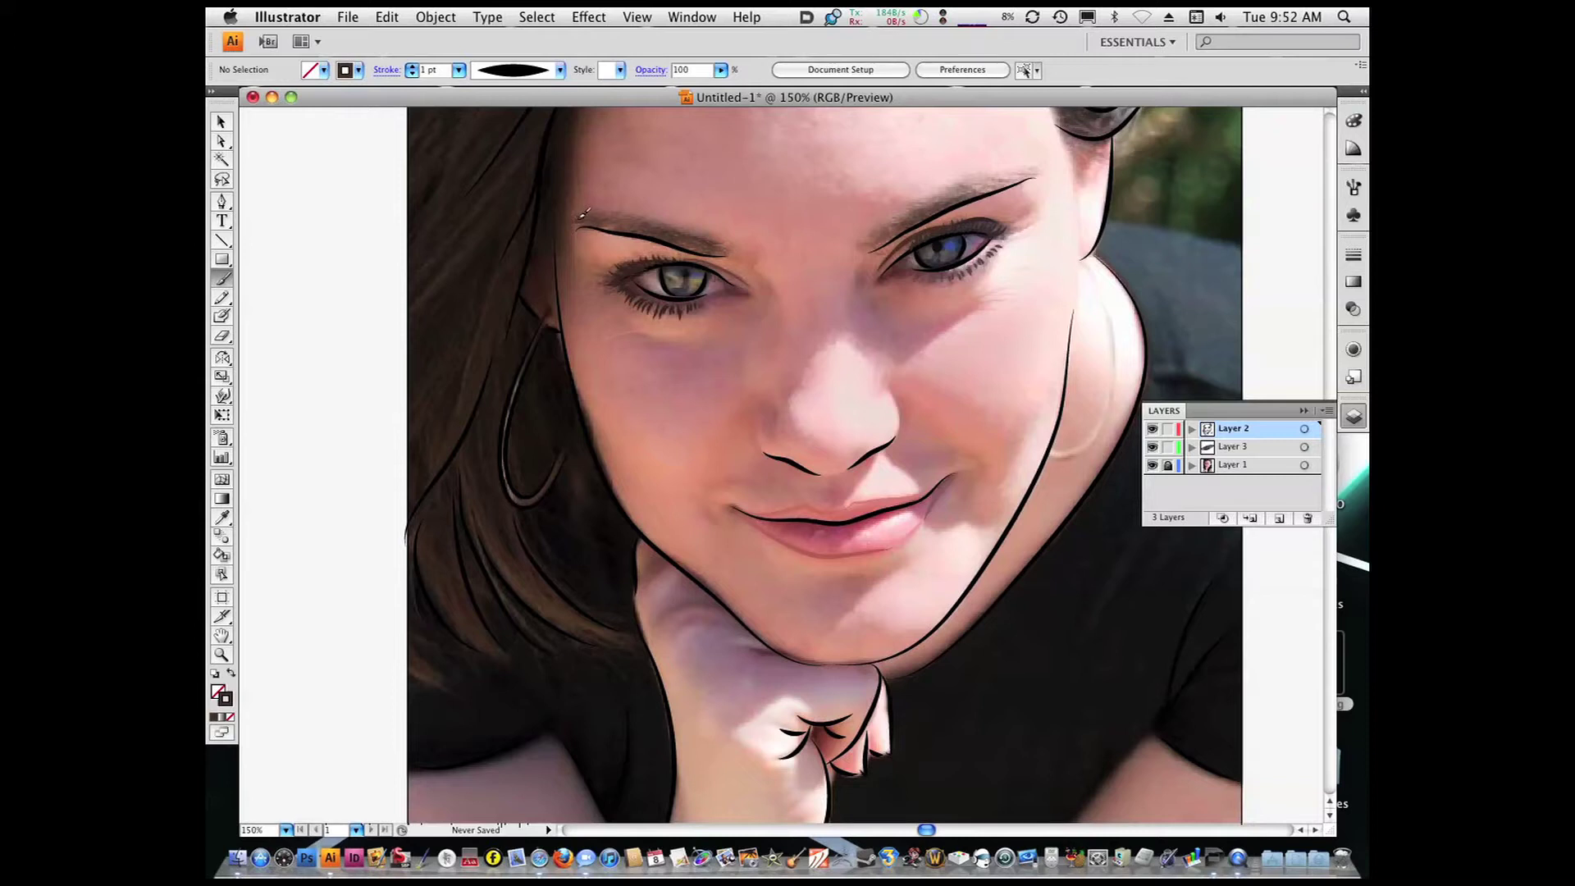
pyautogui.moveTo(618, 212); pyautogui.dragTo(680, 226)
# Brush the upper outline of the right eyebrow in a lighter brown sampled from that brow, and hide Layer 1
pyautogui.press('i')
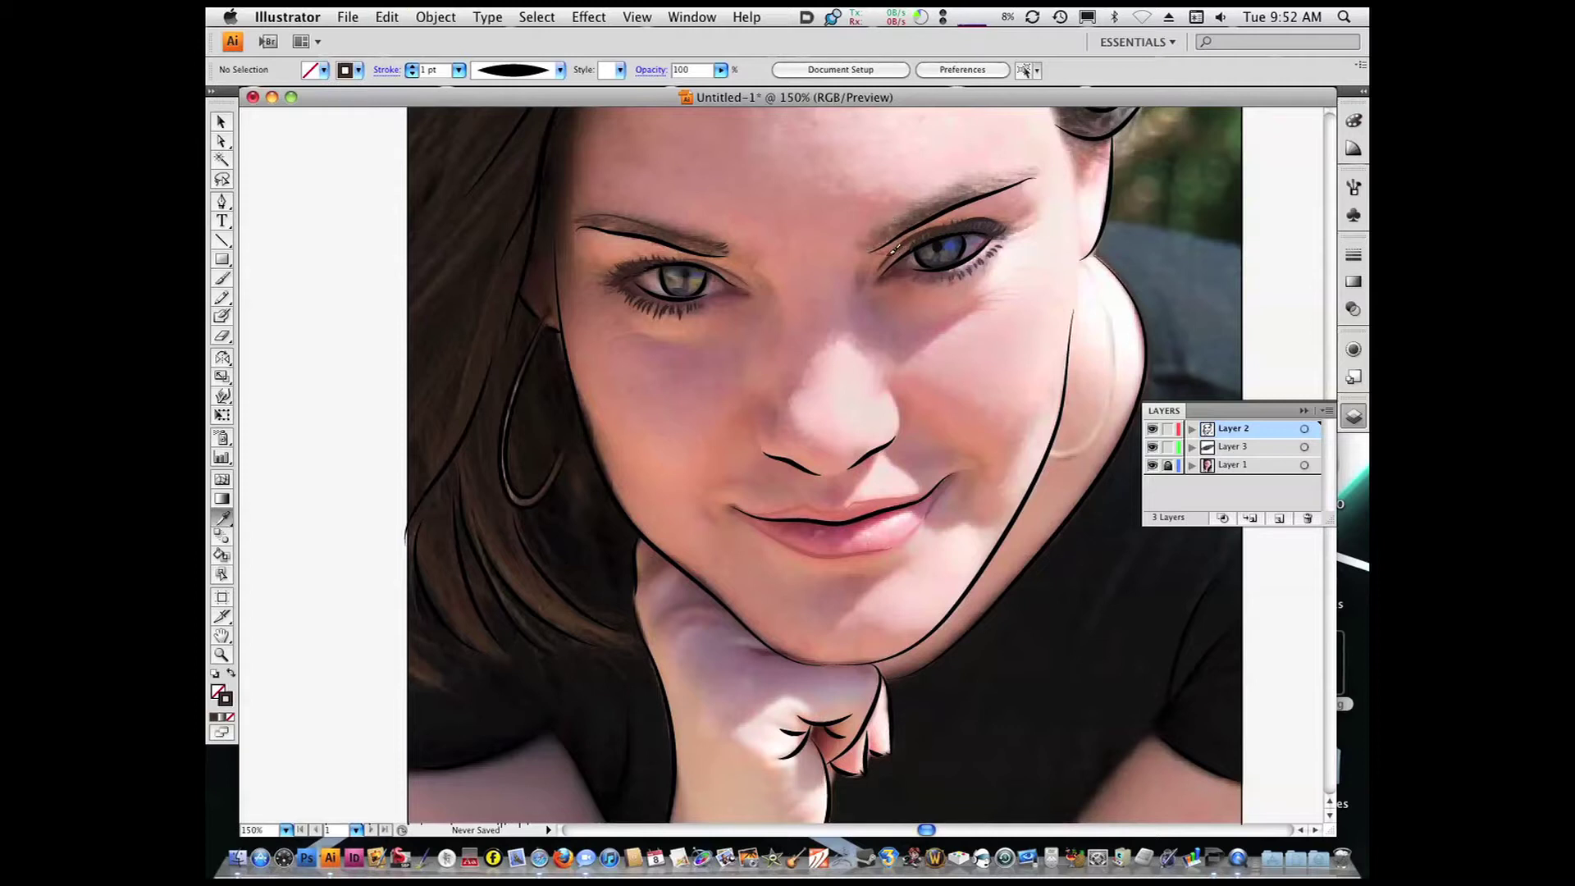
pyautogui.click(921, 204)
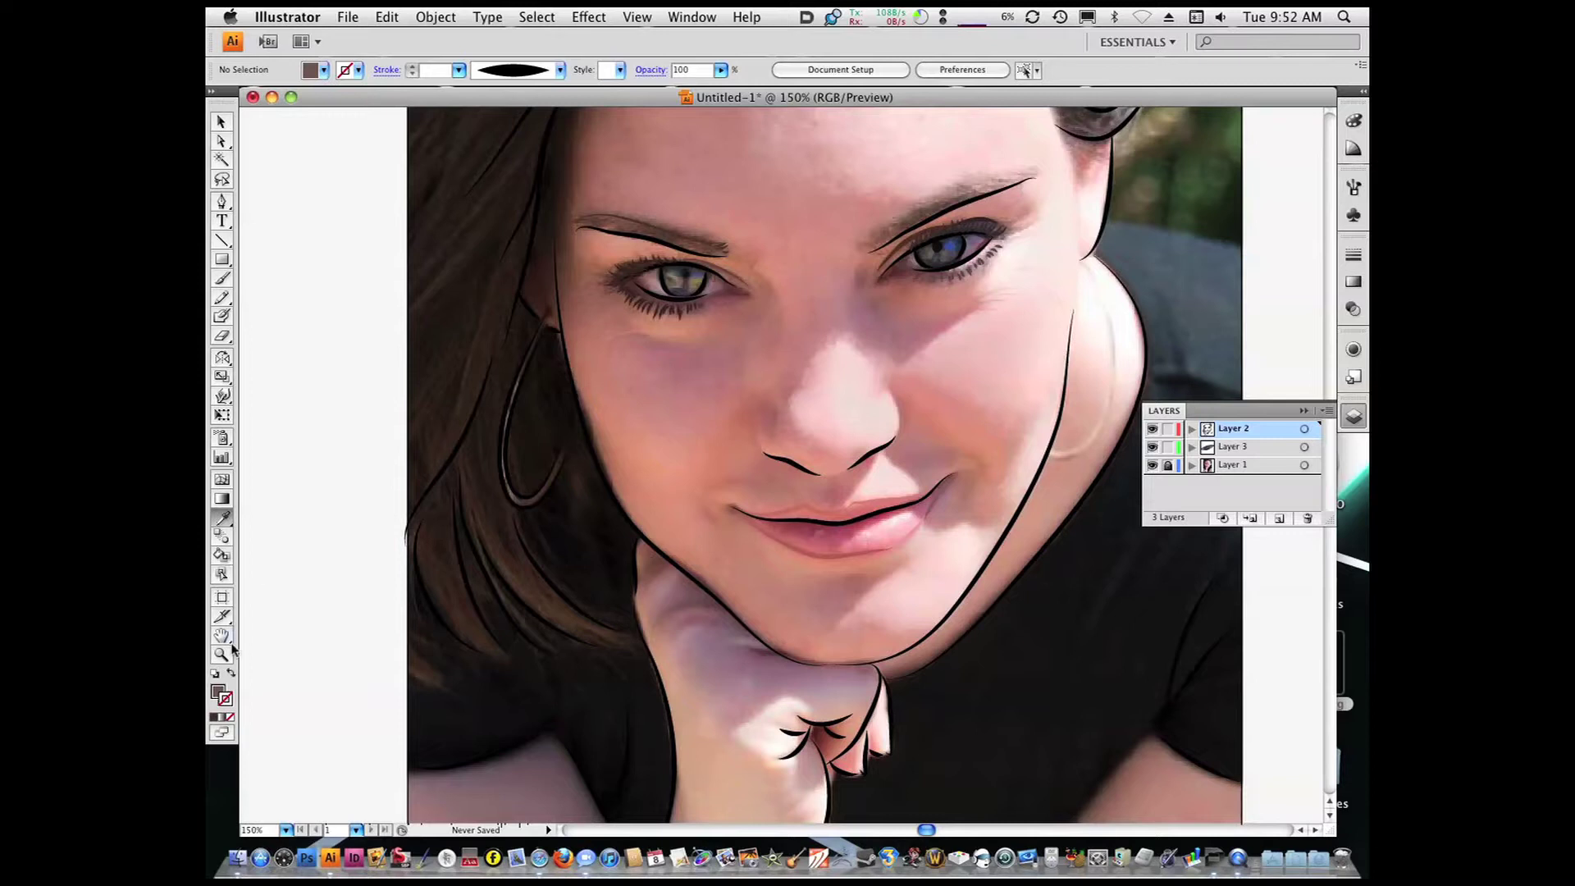
pyautogui.click(231, 673)
pyautogui.click(227, 277)
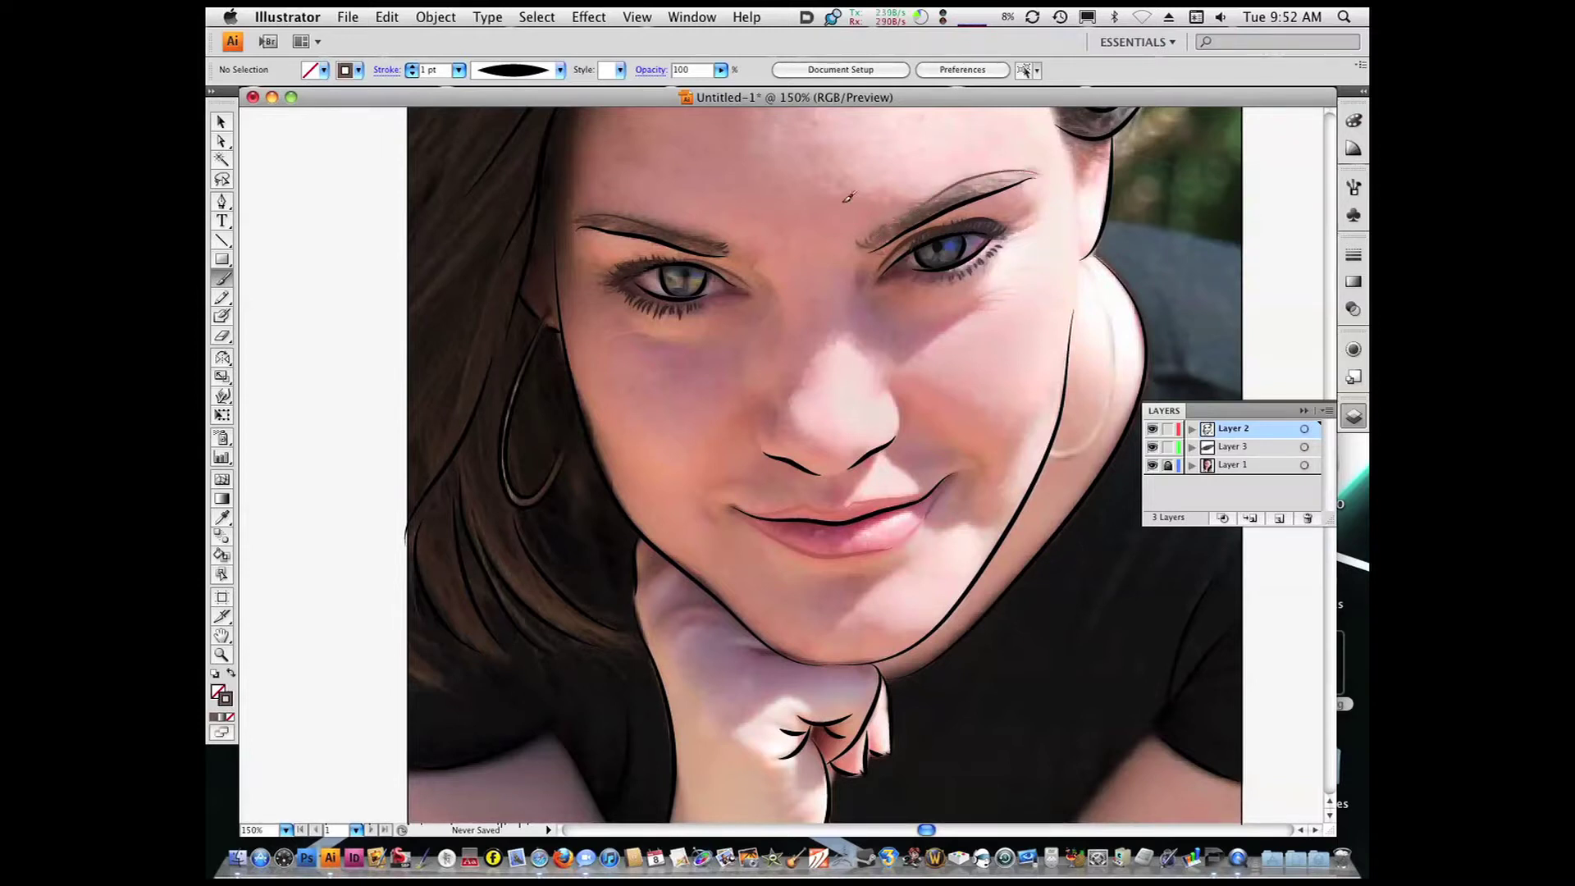
pyautogui.click(1152, 465)
pyautogui.moveTo(794, 323); pyautogui.dragTo(714, 406)
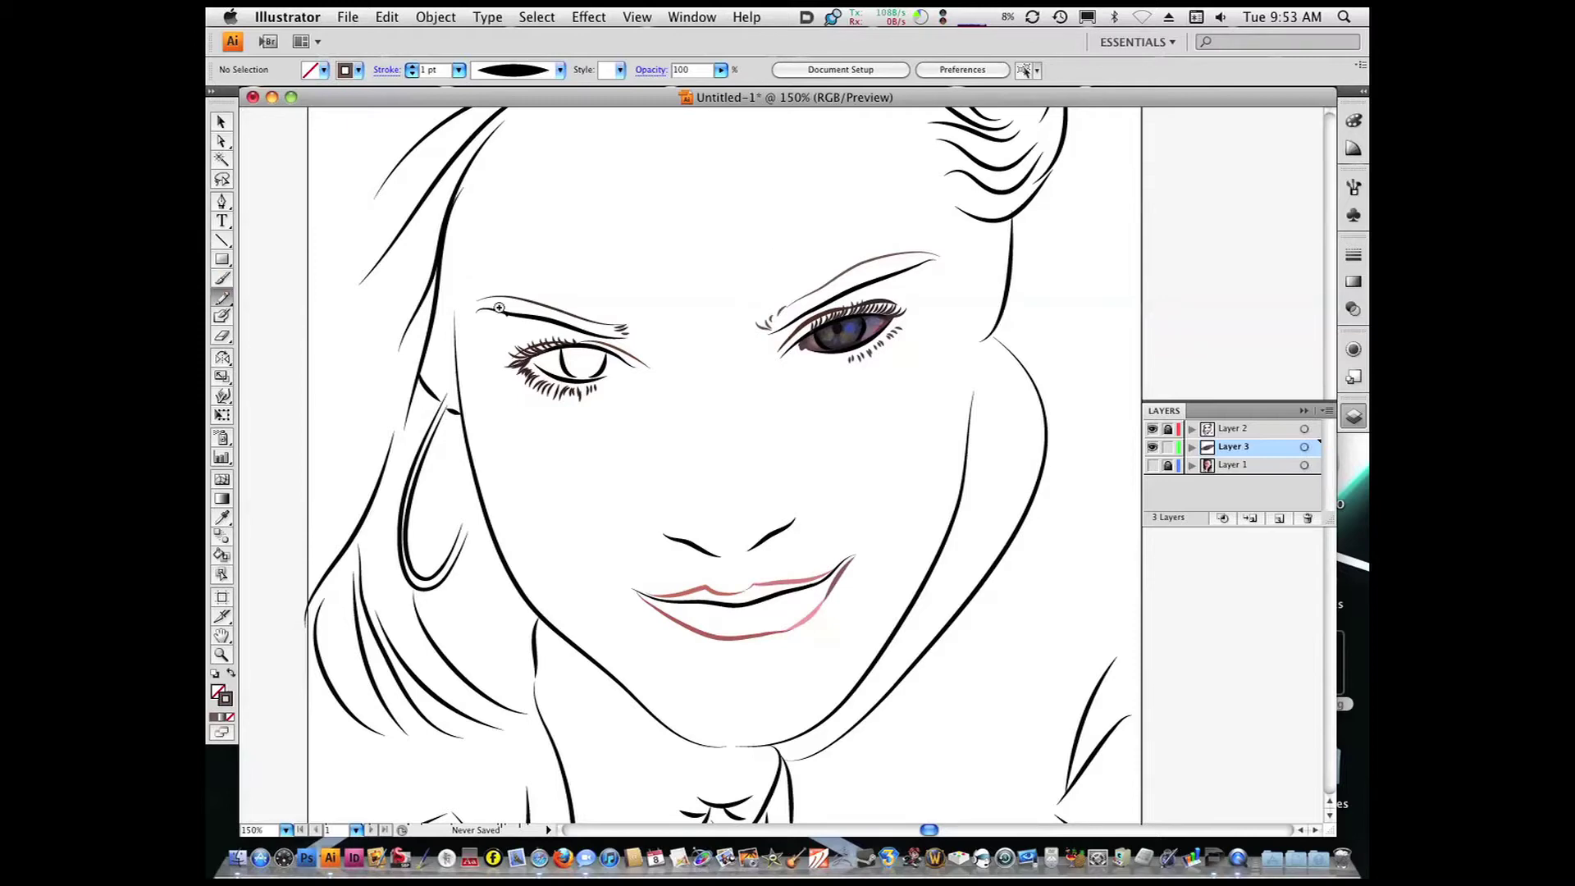
# Show Layer 1 and draw the left eye's pupil on Layer 3 as a freehand shape with black fill and no stroke
pyautogui.moveTo(498, 308); pyautogui.dragTo(701, 431)
pyautogui.click(1152, 465)
pyautogui.hotkey('shift', 'x')
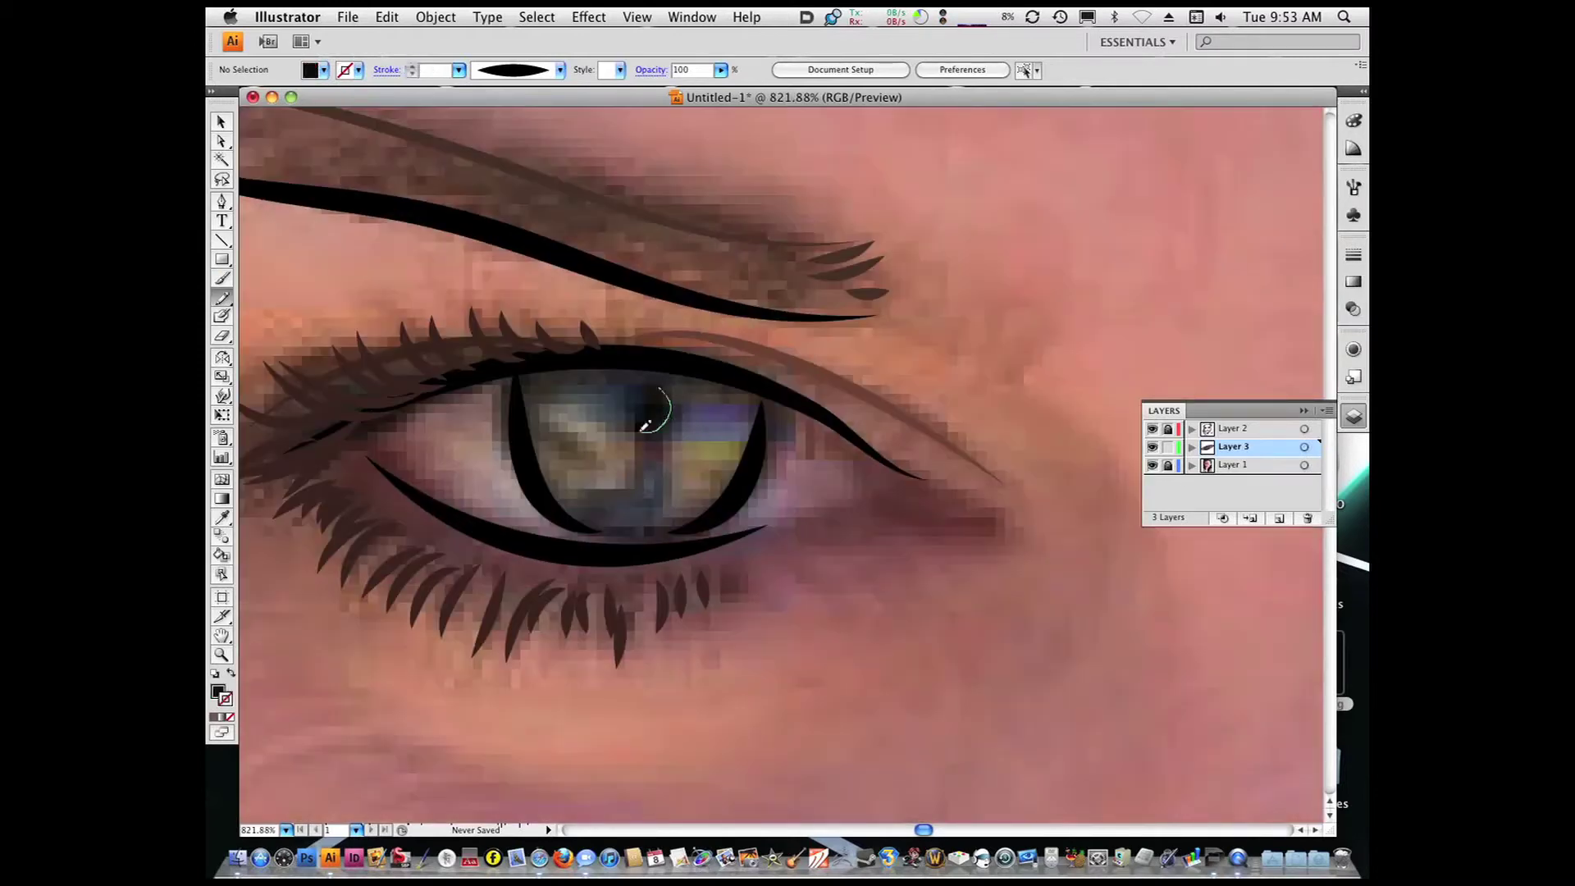
pyautogui.moveTo(666, 382)
pyautogui.mouseDown()
pyautogui.moveTo(628, 402)
pyautogui.moveTo(627, 382)
pyautogui.mouseUp()
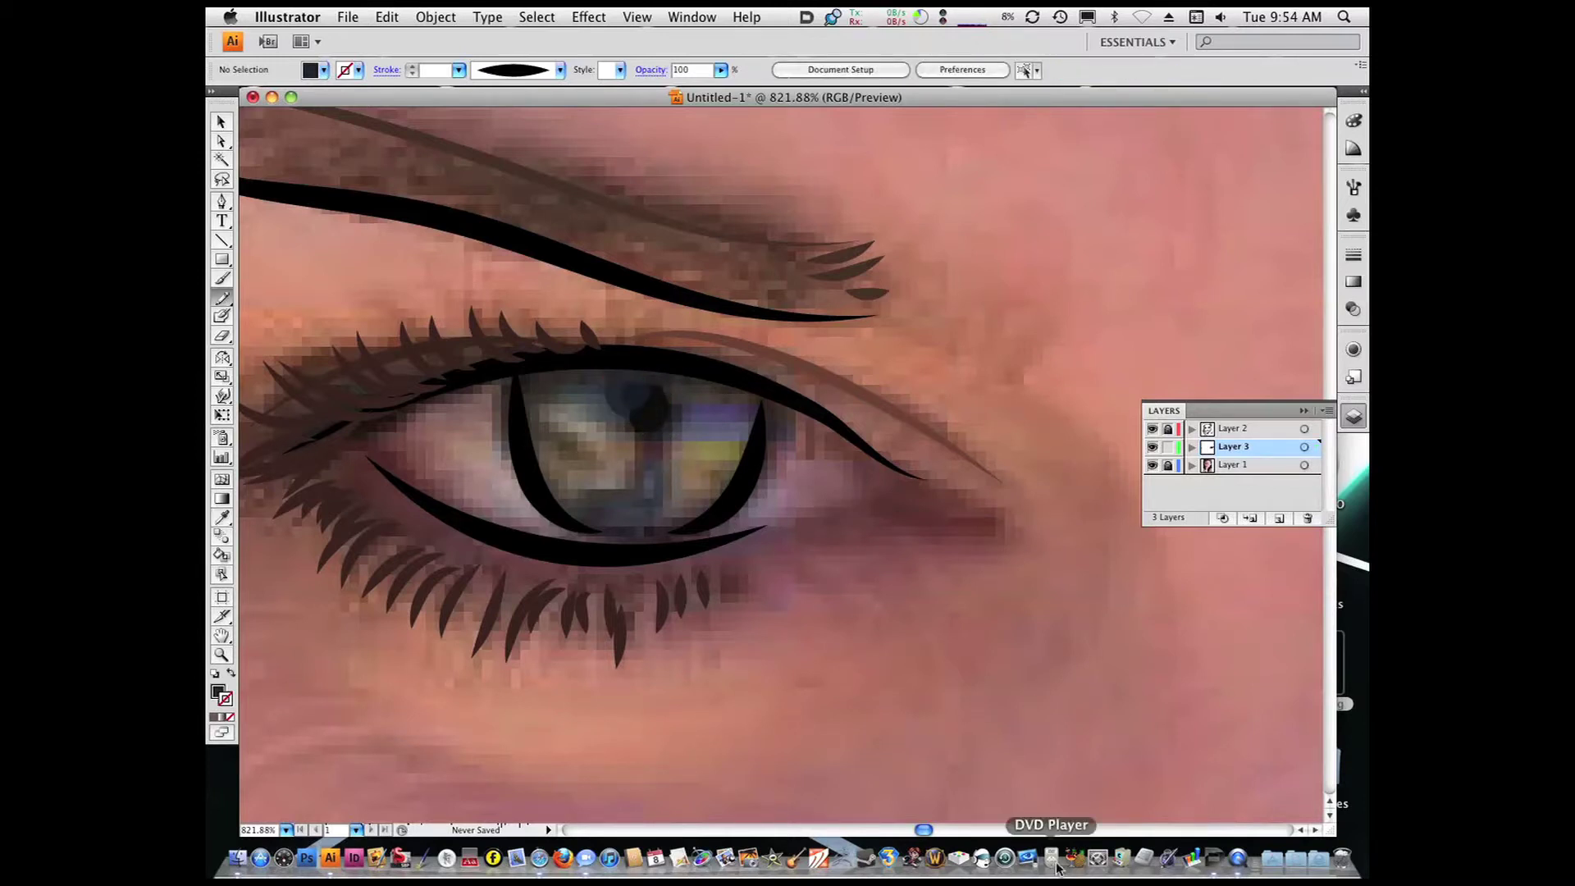
# Draw dark freehand filled shapes around the pupil's upper edges, including one about 0.058 by 0.050 in, matching the photo's iris tones
pyautogui.moveTo(587, 384)
pyautogui.mouseDown()
pyautogui.moveTo(602, 414)
pyautogui.moveTo(596, 386)
pyautogui.mouseUp()
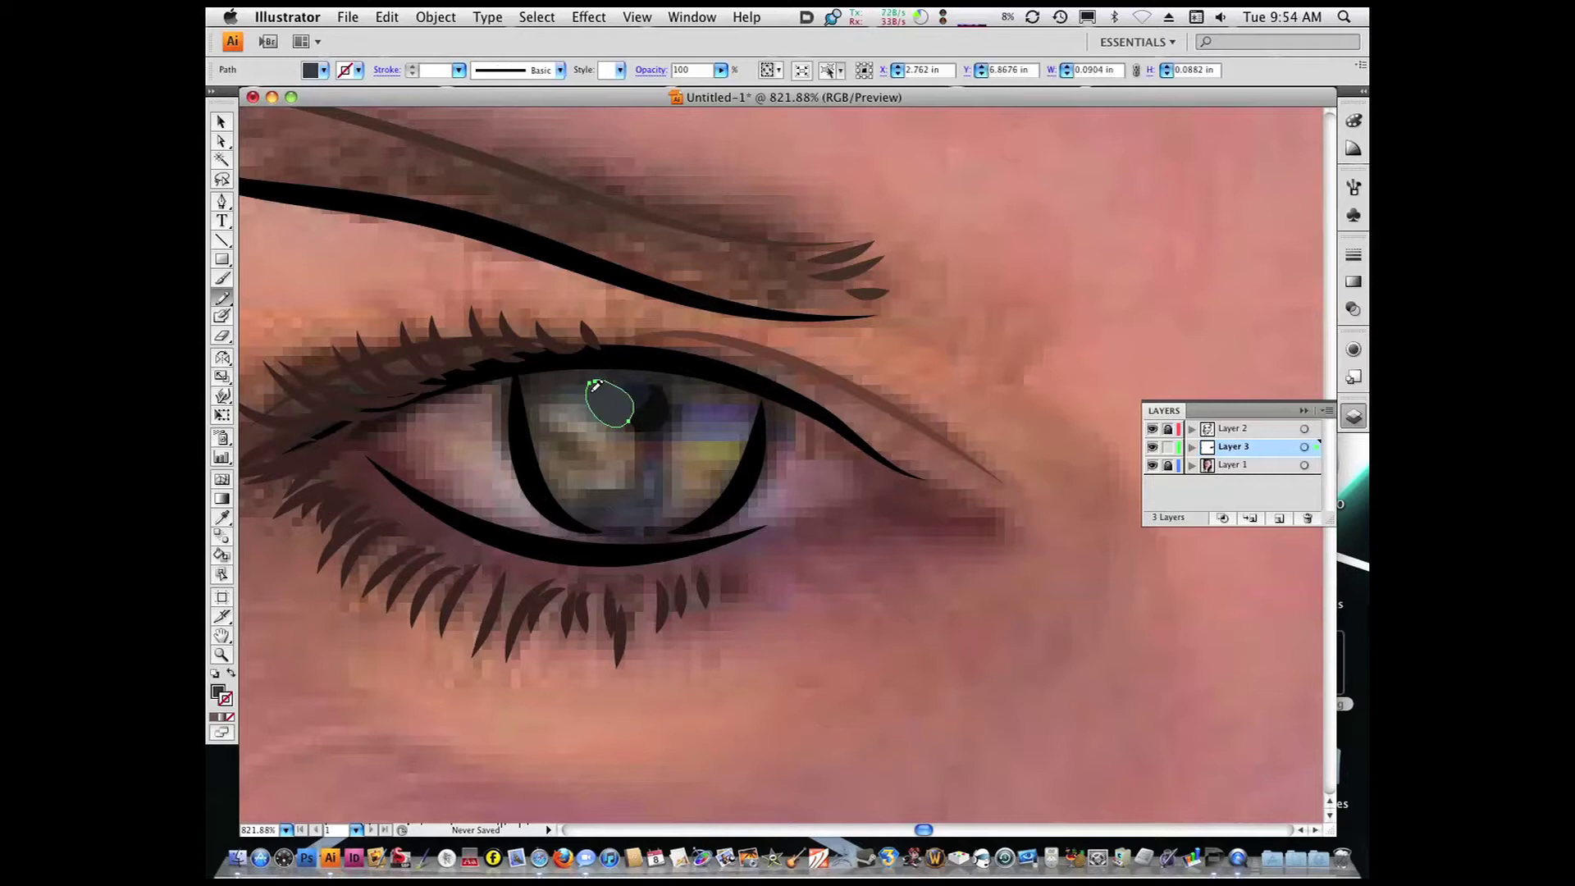
pyautogui.press('n')
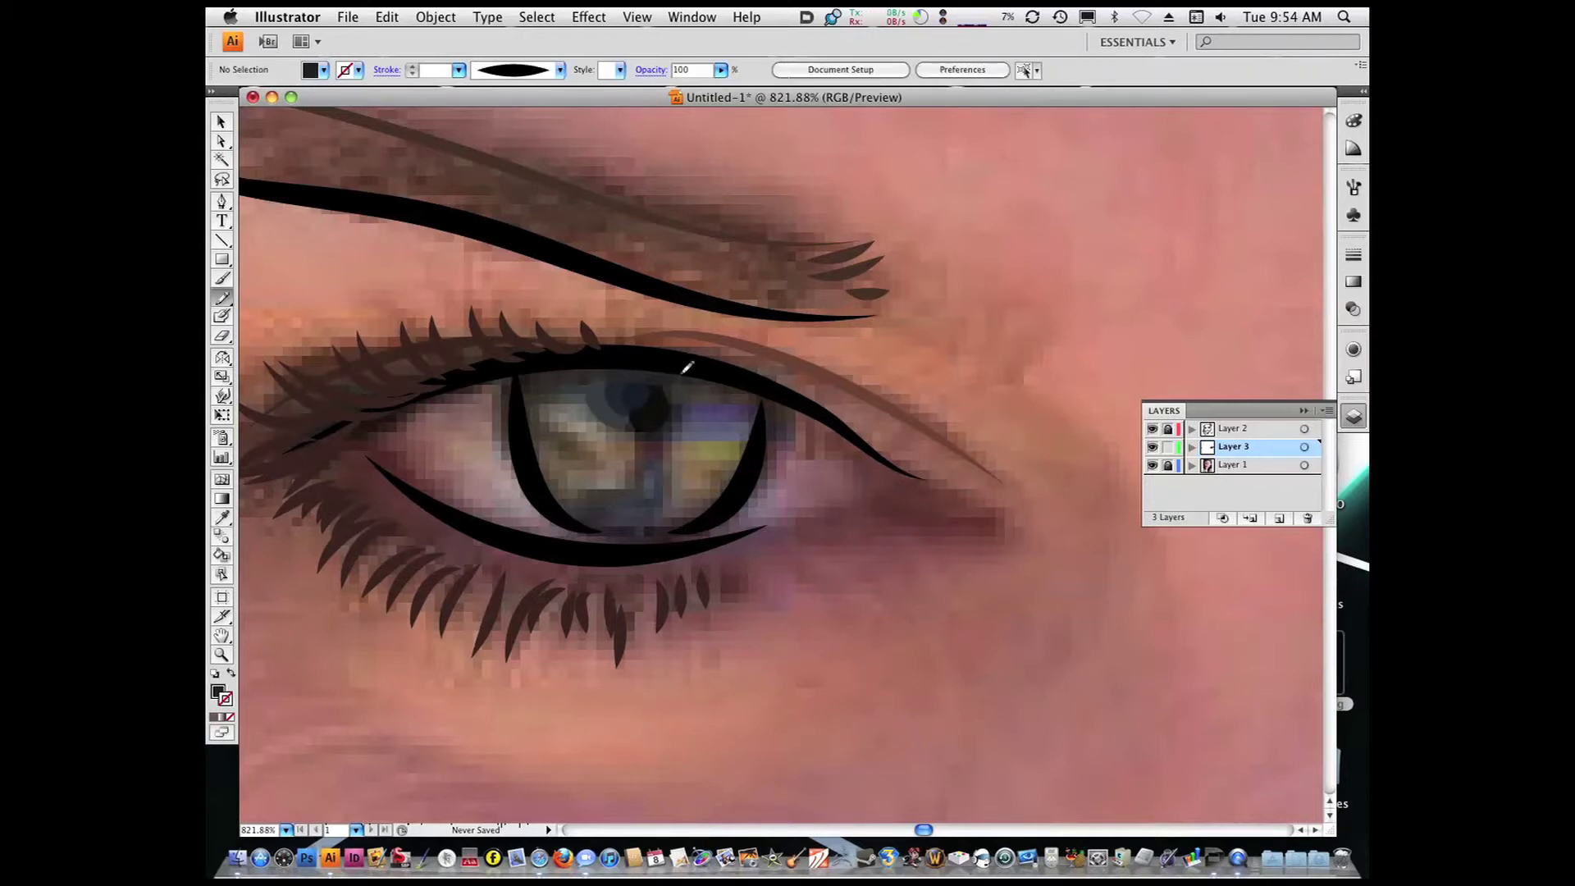
pyautogui.hotkey('shift', 'b')
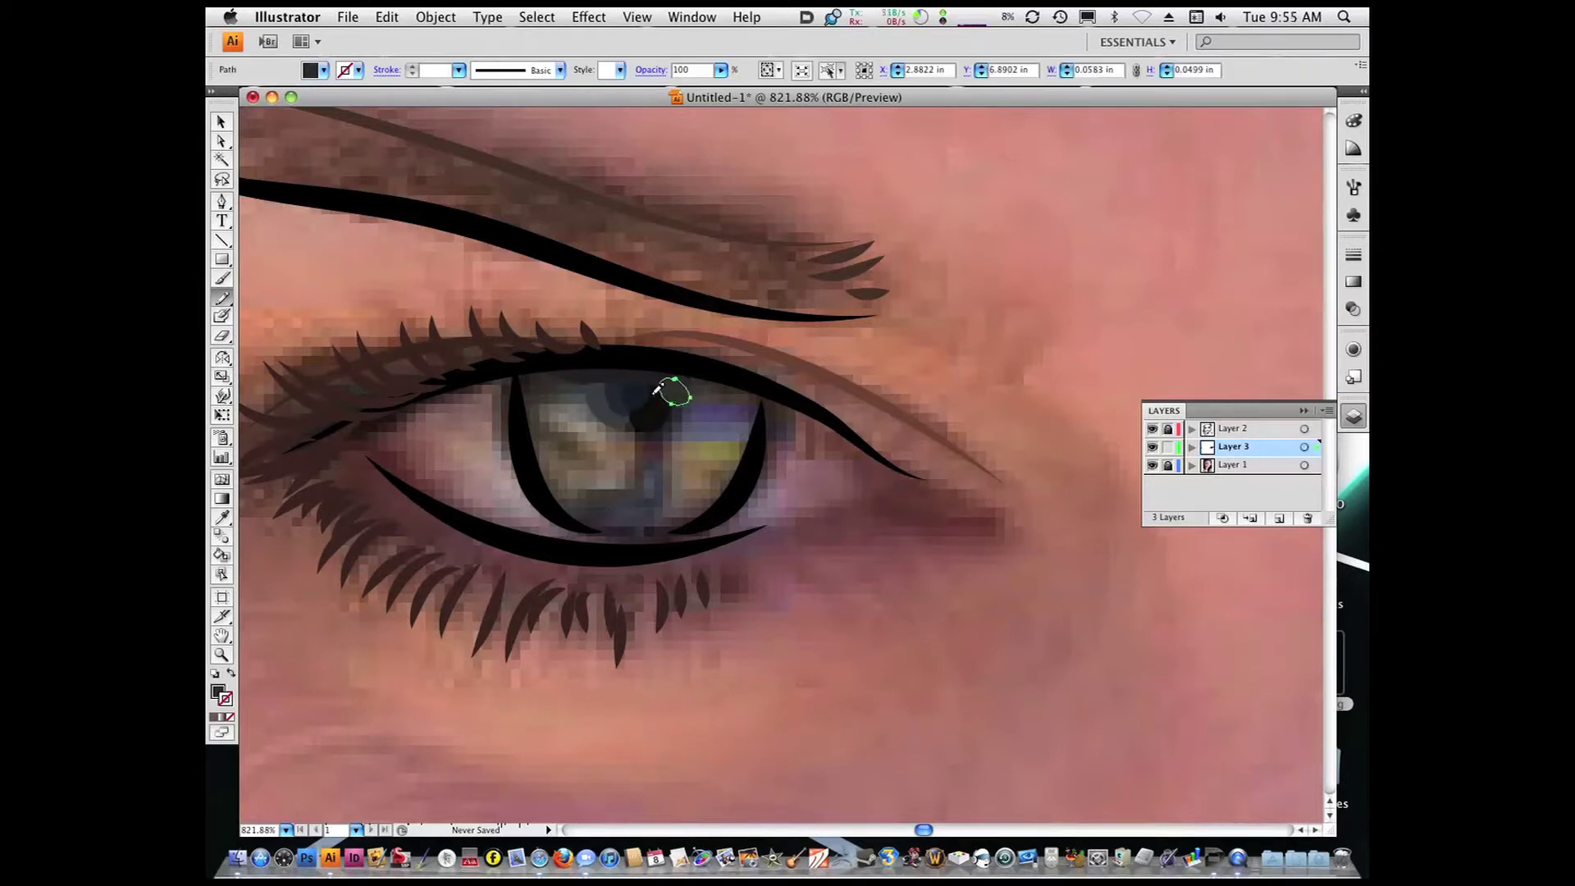
pyautogui.moveTo(767, 390); pyautogui.dragTo(769, 387)
pyautogui.press('super+shift+a')
pyautogui.hotkey('shift', 'b')
pyautogui.moveTo(642, 422); pyautogui.dragTo(638, 412)
pyautogui.press('super+shift+a')
# Sample the violet, blue and yellow reflection colours and draw matching filled shapes on the inner side of the left eye's iris
pyautogui.scroll(-3, 692, 369)
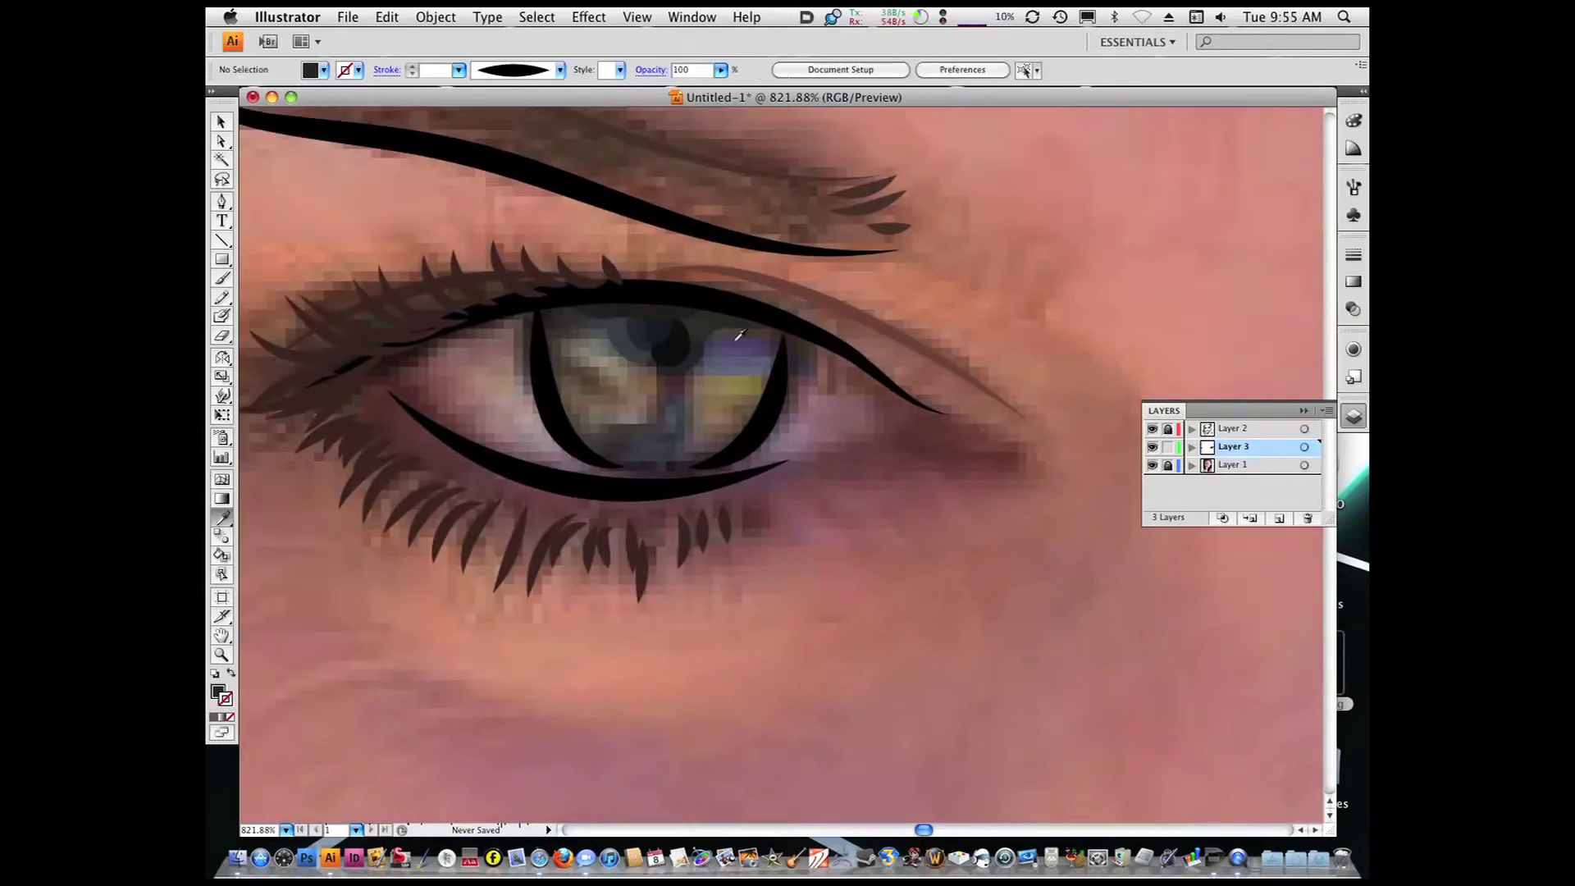
pyautogui.click(718, 344)
pyautogui.press('super+shift+a')
pyautogui.moveTo(702, 341)
pyautogui.mouseDown()
pyautogui.moveTo(766, 323)
pyautogui.moveTo(755, 349)
pyautogui.moveTo(752, 326)
pyautogui.moveTo(727, 351)
pyautogui.mouseUp()
pyautogui.press('super+shift+a')
pyautogui.hotkey('shift', 'b')
pyautogui.press('i')
pyautogui.click(749, 327)
pyautogui.hotkey('shift', 'b')
pyautogui.moveTo(711, 374)
pyautogui.mouseDown()
pyautogui.moveTo(705, 386)
pyautogui.moveTo(742, 370)
pyautogui.mouseUp()
# Draw brown and maroon patches just below the pupil and a dark patch along its lower edge, using colours sampled from the photo
pyautogui.scroll(5, 705, 366)
pyautogui.press('i')
pyautogui.click(578, 422)
pyautogui.hotkey('shift', 'b')
pyautogui.click(570, 425)
pyautogui.moveTo(613, 394); pyautogui.dragTo(627, 459)
pyautogui.moveTo(525, 459)
pyautogui.mouseDown()
pyautogui.moveTo(533, 376)
pyautogui.moveTo(500, 411)
pyautogui.mouseUp()
pyautogui.moveTo(460, 323)
pyautogui.mouseDown()
pyautogui.moveTo(563, 380)
pyautogui.moveTo(611, 359)
pyautogui.moveTo(529, 363)
pyautogui.mouseUp()
# Fill the gap between the brown patches and the yellow reflection with a freehand shape in the sampled pinkish-brown tone
pyautogui.press('i')
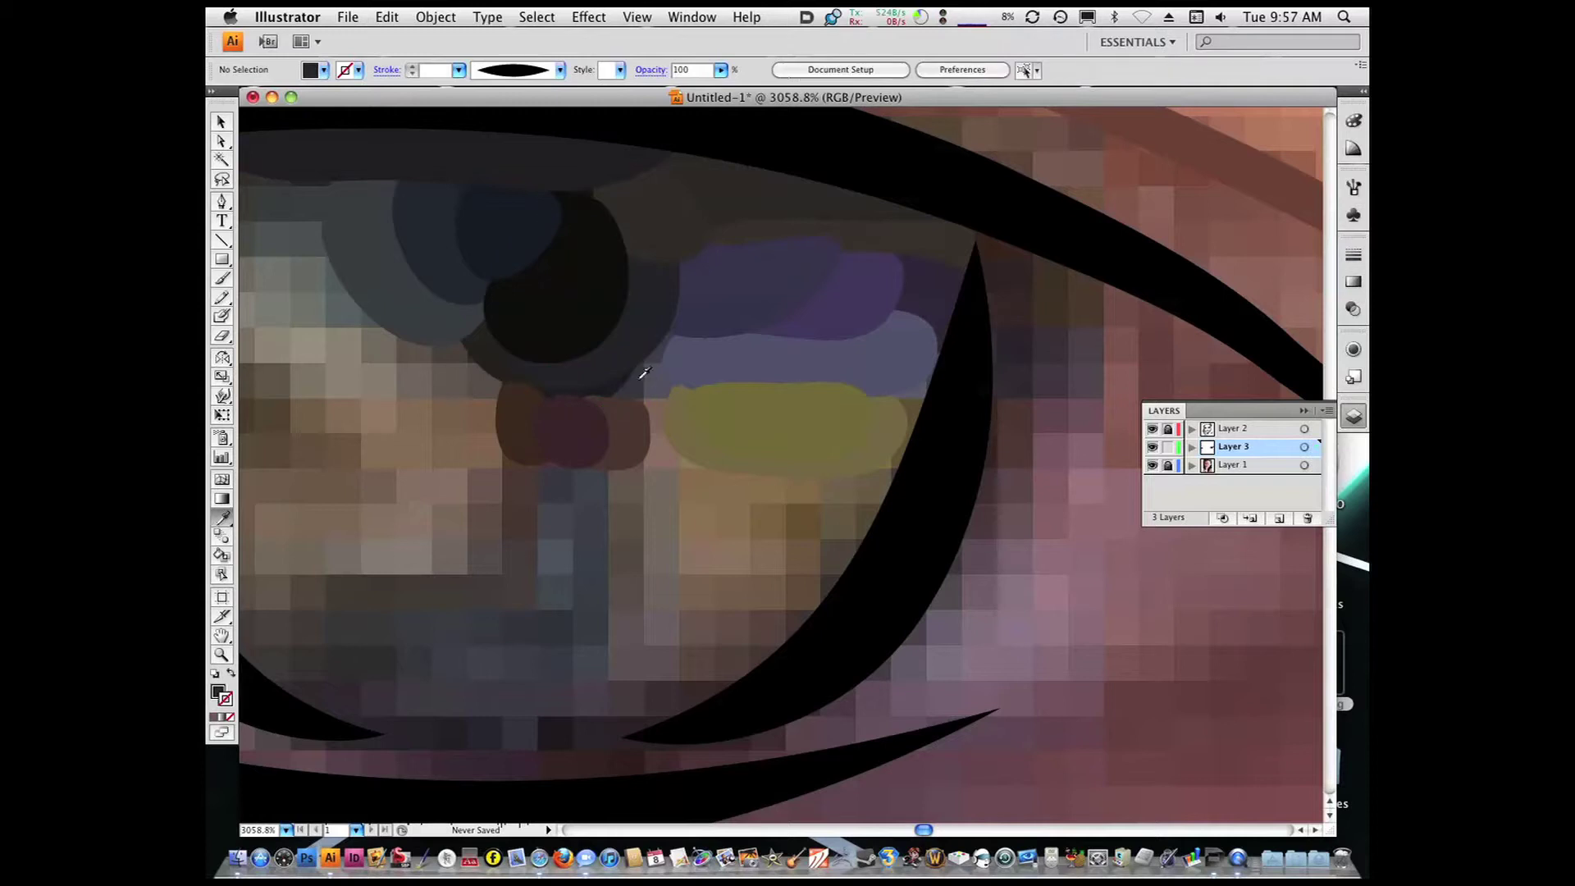
pyautogui.click(627, 435)
pyautogui.hotkey('shift', 'b')
pyautogui.moveTo(648, 422); pyautogui.dragTo(672, 439)
pyautogui.press('super+shift+a')
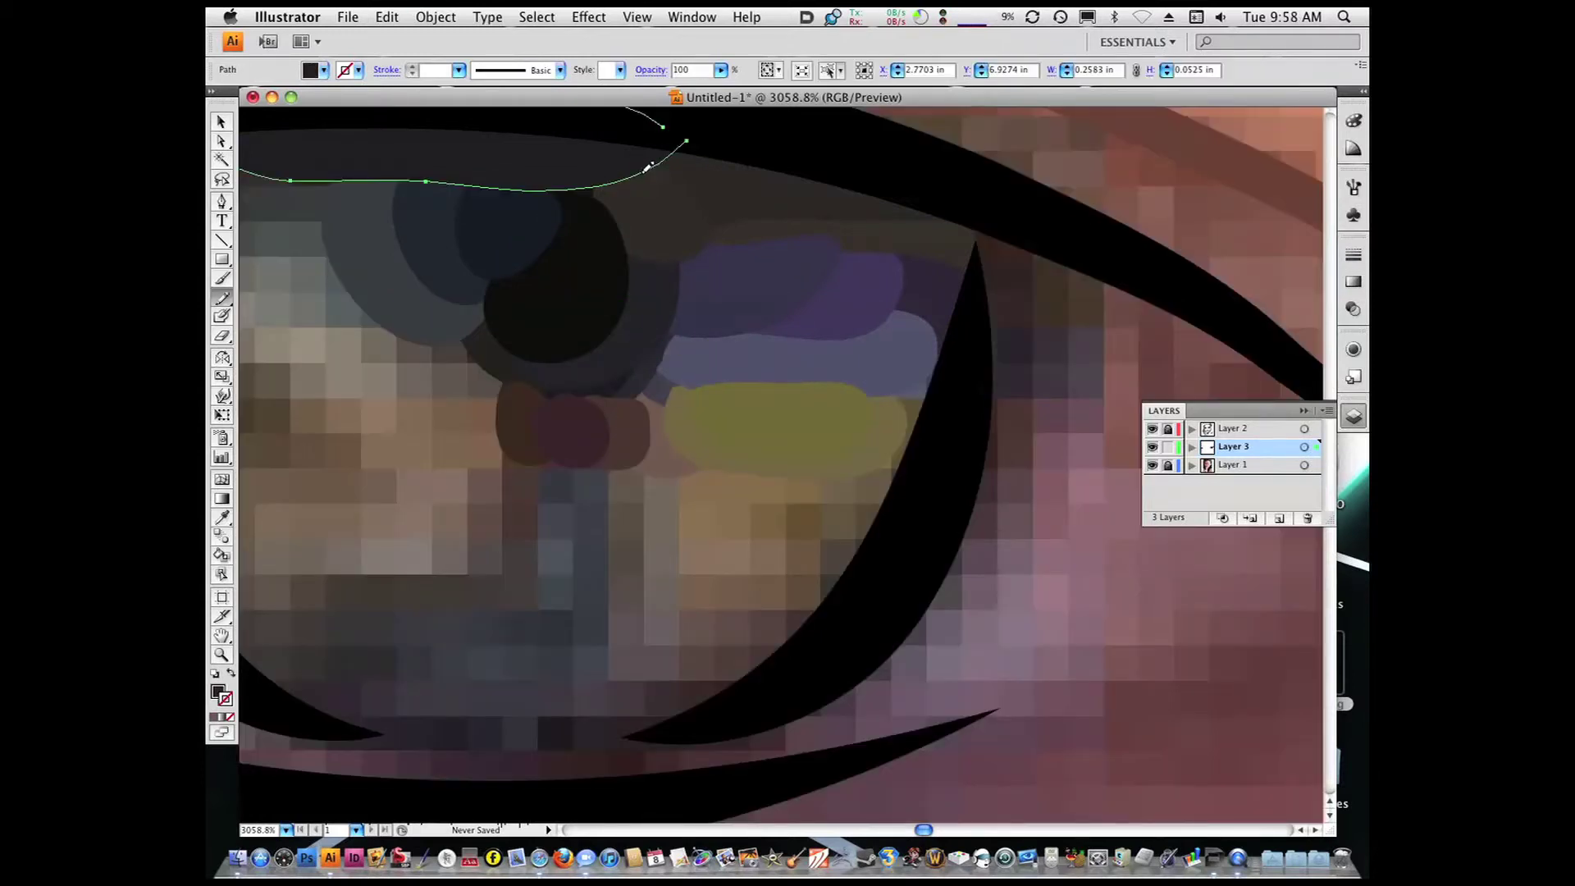
# Sample the pale grey highlight on the outer side of the iris and draw a matching filled shape over it
pyautogui.press('super+minus')
pyautogui.press('super+minus')
pyautogui.press('super+minus')
pyautogui.press('super+minus')
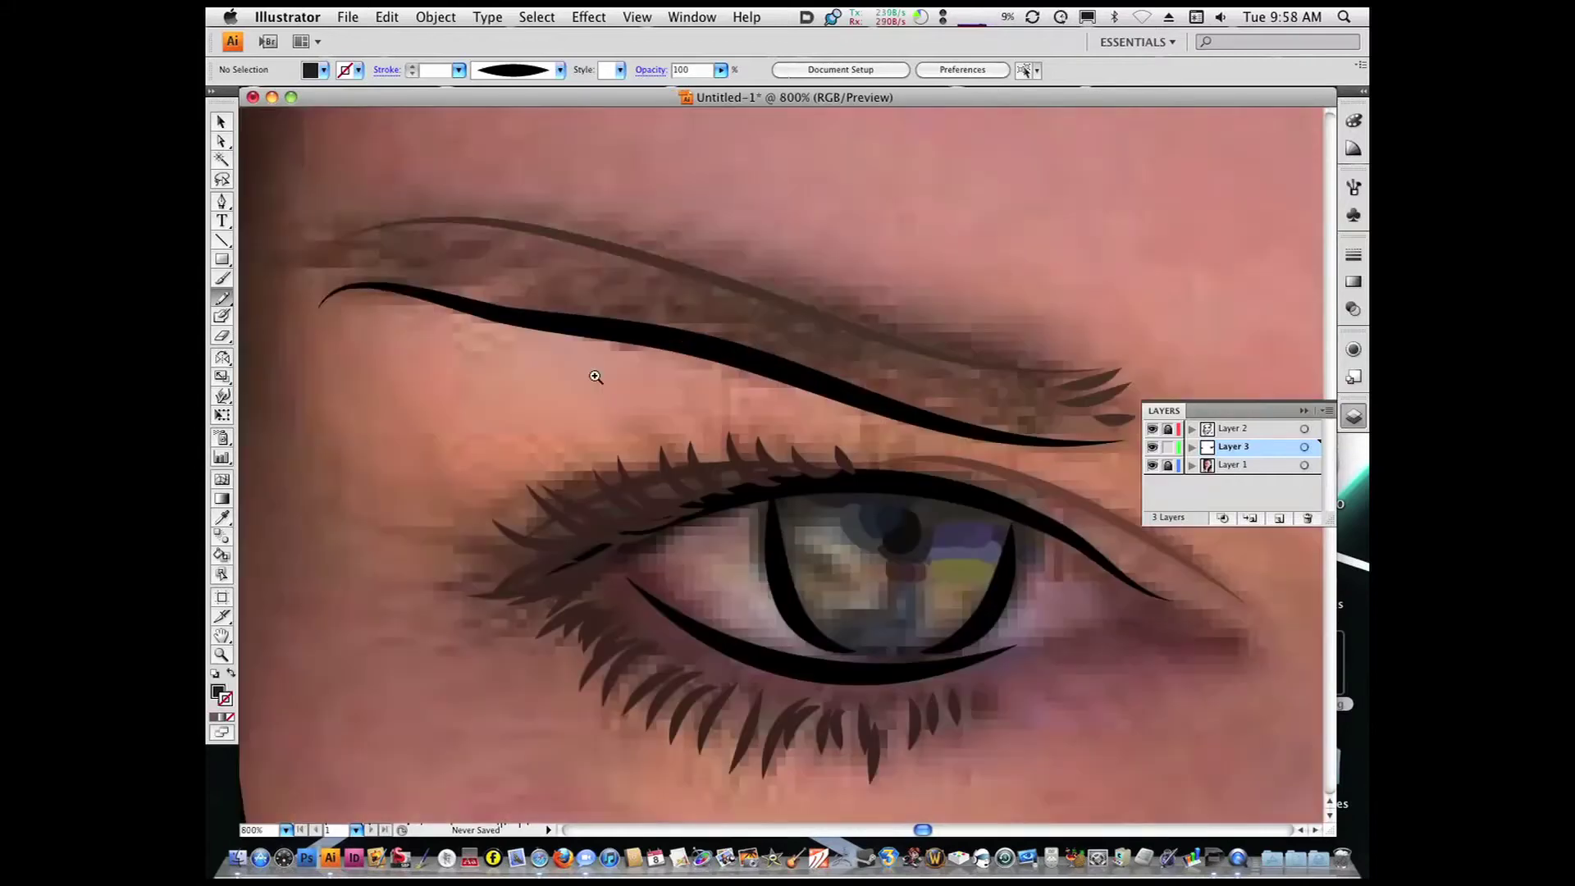
pyautogui.press('i')
pyautogui.click(735, 342)
pyautogui.hotkey('shift', 'b')
pyautogui.press('i')
pyautogui.click(725, 348)
pyautogui.hotkey('shift', 'b')
pyautogui.moveTo(699, 339)
pyautogui.mouseDown()
pyautogui.moveTo(740, 336)
pyautogui.moveTo(715, 354)
pyautogui.mouseUp()
pyautogui.press('super+shift+a')
# Draw small brown and light tan patches around the highlight on the outer side of the iris, using sampled colours
pyautogui.press('i')
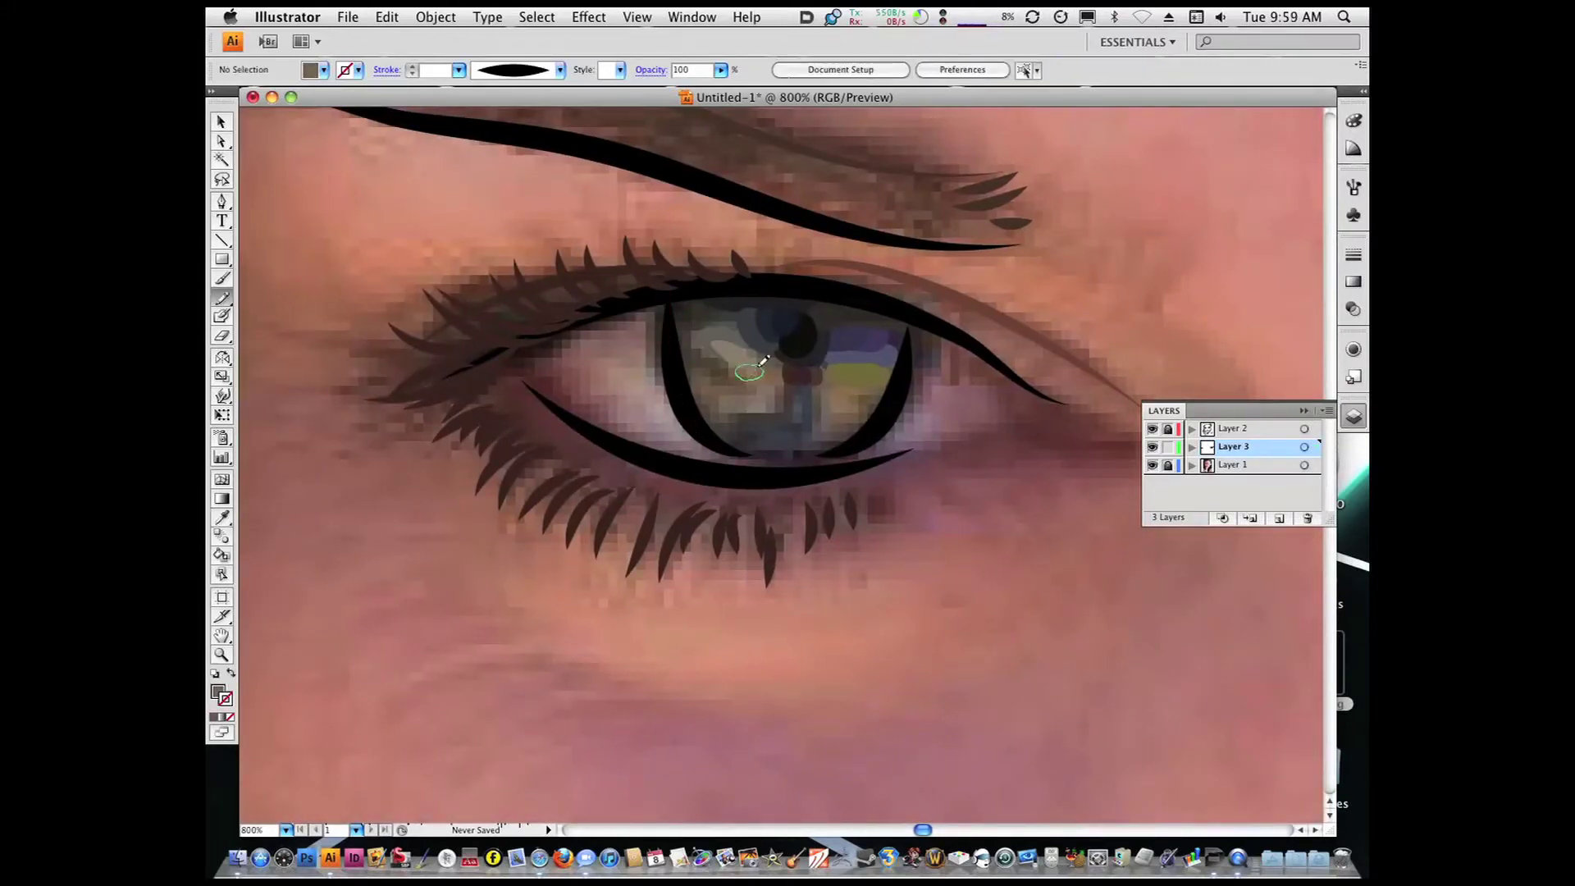
pyautogui.moveTo(730, 370); pyautogui.dragTo(727, 376)
pyautogui.moveTo(656, 279); pyautogui.dragTo(943, 483)
pyautogui.press('i')
pyautogui.click(754, 373)
pyautogui.press('n')
pyautogui.moveTo(737, 345); pyautogui.dragTo(741, 349)
pyautogui.press('super+shift+a')
pyautogui.moveTo(730, 406); pyautogui.dragTo(648, 369)
pyautogui.press('super+shift+a')
# Draw sampled light-brown patches across the middle of the iris, up to the brown shapes below the pupil
pyautogui.press('i')
pyautogui.click(574, 492)
pyautogui.press('n')
pyautogui.moveTo(574, 492)
pyautogui.mouseDown()
pyautogui.moveTo(667, 429)
pyautogui.moveTo(574, 484)
pyautogui.mouseUp()
pyautogui.press('super+shift+a')
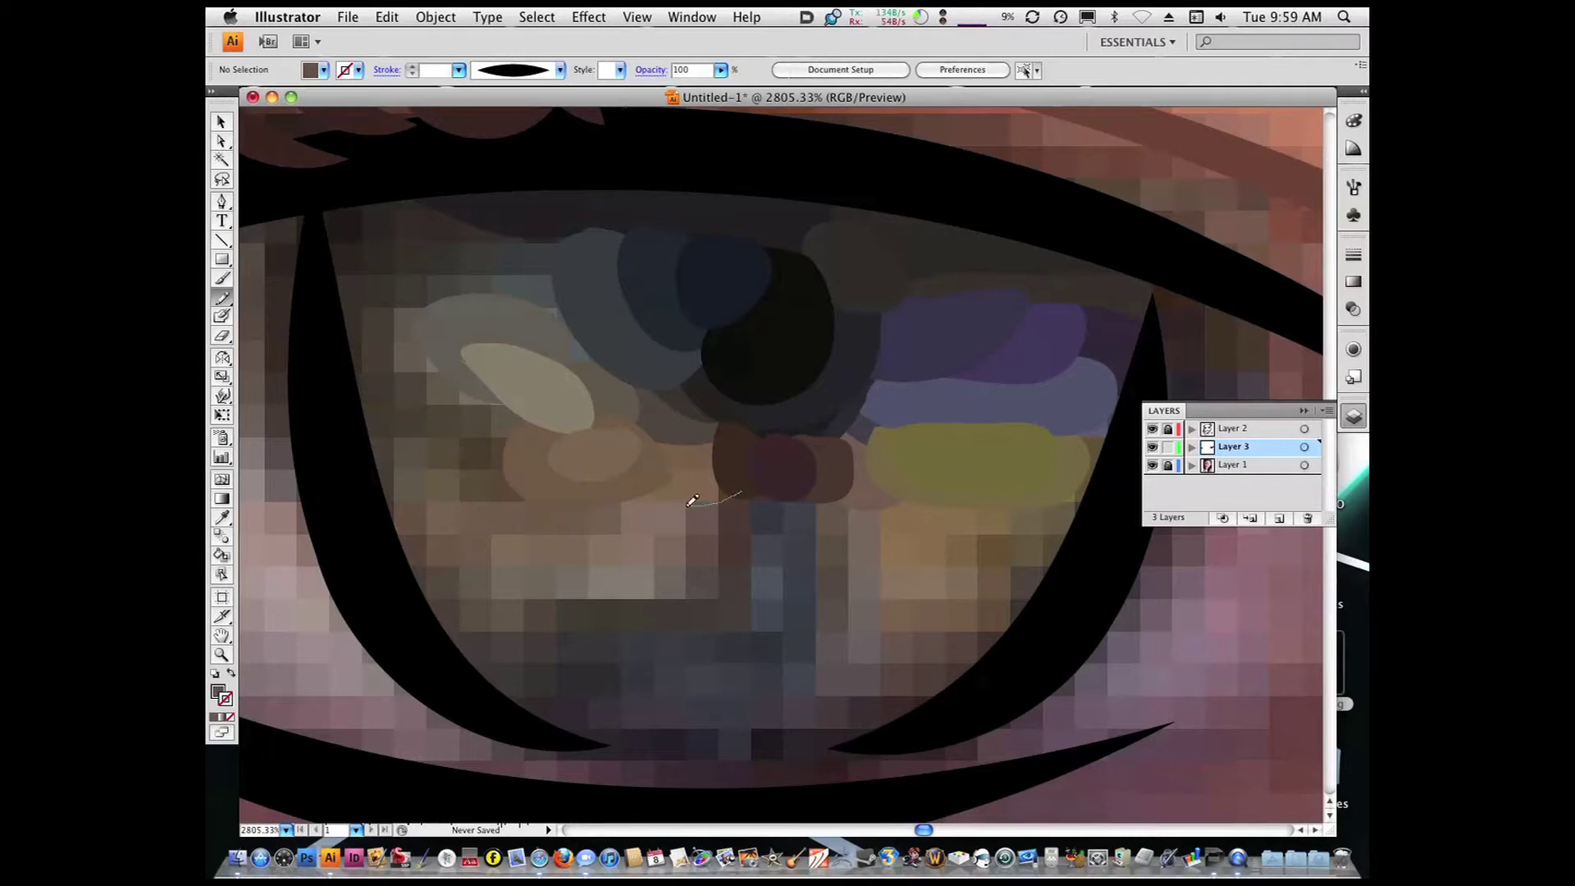
pyautogui.moveTo(734, 492); pyautogui.dragTo(738, 484)
pyautogui.press('super+shift+a')
# Draw a dark-brown freehand patch along the outer edge of the iris, below the pale highlight
pyautogui.press('i')
pyautogui.click(730, 467)
pyautogui.press('n')
pyautogui.moveTo(556, 502)
pyautogui.mouseDown()
pyautogui.moveTo(397, 411)
pyautogui.moveTo(566, 472)
pyautogui.mouseUp()
pyautogui.press('super+shift+a')
# Draw a patch in the sampled blue-grey tone above the pale highlight and undo the last stray change
pyautogui.press('i')
pyautogui.click(520, 254)
pyautogui.press('n')
pyautogui.moveTo(492, 295)
pyautogui.mouseDown()
pyautogui.moveTo(562, 232)
pyautogui.moveTo(574, 303)
pyautogui.mouseUp()
pyautogui.press('super+z')
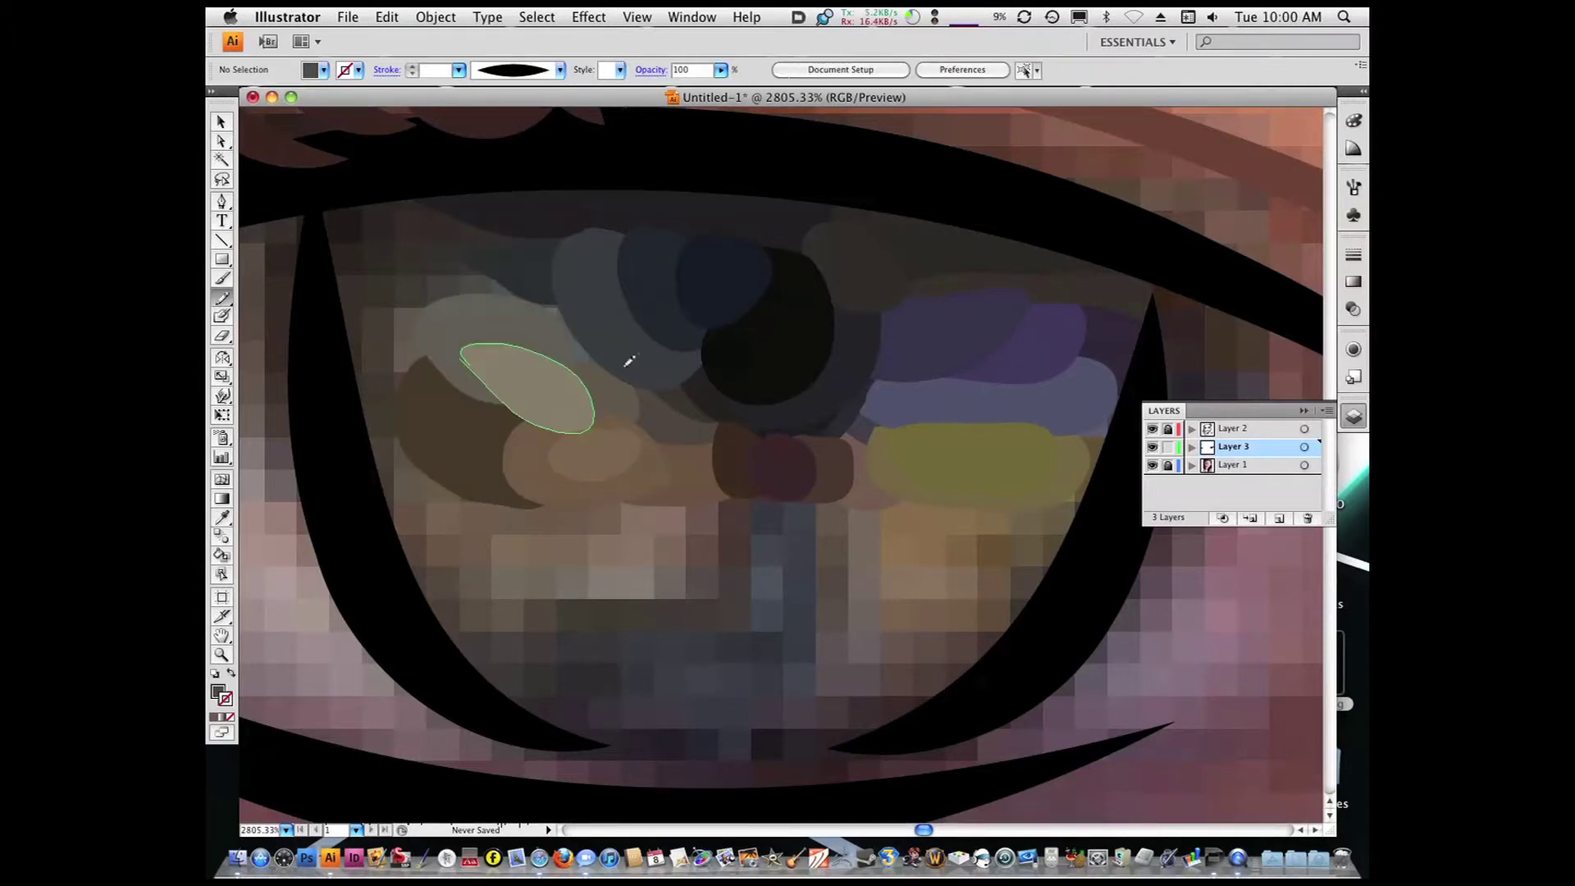
# Sample the dark tone at the iris's upper outer corner and draw a matching filled shape there
pyautogui.press('super+shift+a')
pyautogui.press('i')
pyautogui.click(361, 246)
pyautogui.press('n')
pyautogui.moveTo(353, 246)
pyautogui.mouseDown()
pyautogui.moveTo(373, 210)
pyautogui.moveTo(349, 250)
pyautogui.mouseUp()
# Hide and reshow the photo in Layer 1 to examine the painted iris patches on their own
pyautogui.press('super+minus')
pyautogui.press('super+minus')
pyautogui.press('super+minus')
pyautogui.press('super+minus')
pyautogui.press('super+minus')
pyautogui.click(1152, 465)
pyautogui.click(1152, 465)
# Add a freehand filled patch near the top of the iris's outer side in a colour picked from the photo
pyautogui.press('i')
pyautogui.press('n')
pyautogui.moveTo(574, 324)
pyautogui.mouseDown()
pyautogui.moveTo(545, 349)
pyautogui.moveTo(574, 328)
pyautogui.mouseUp()
pyautogui.press('super+shift+a')
# Sample the pale grey and brown tones in the lower outer part of the iris and draw matching patches
pyautogui.press('i')
pyautogui.click(590, 397)
pyautogui.press('i')
pyautogui.click(632, 407)
pyautogui.press('n')
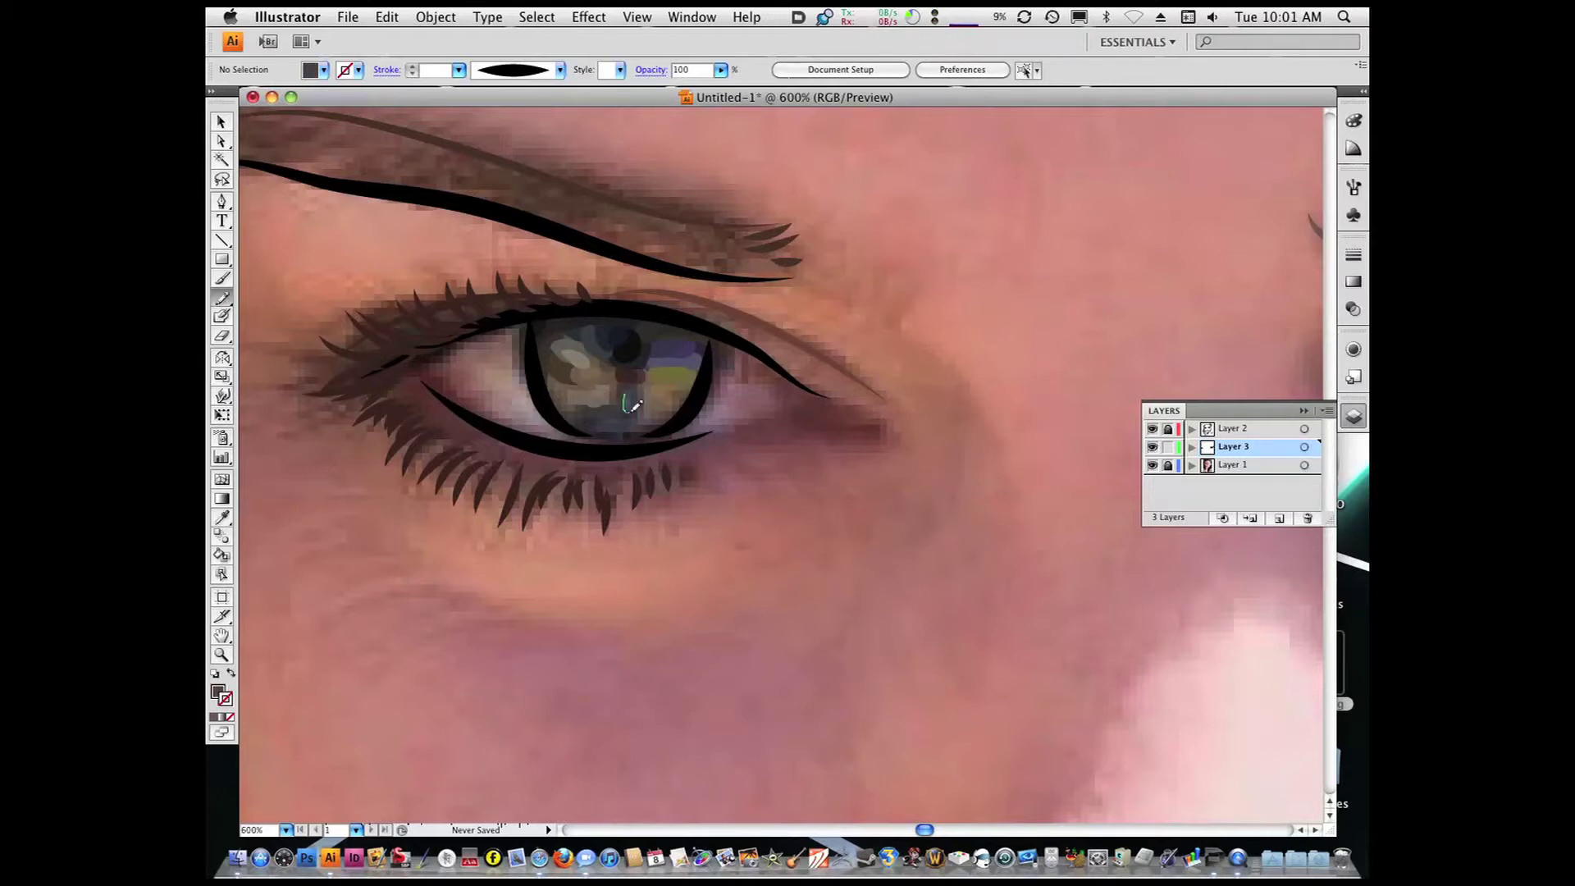
pyautogui.click(582, 391)
pyautogui.press('n')
pyautogui.press('i')
pyautogui.press('n')
pyautogui.moveTo(566, 393); pyautogui.dragTo(711, 345)
# Draw a brown filled shape about 0.077 by 0.077 in against the outer outline of the iris
pyautogui.press('i')
pyautogui.press('n')
pyautogui.moveTo(504, 474); pyautogui.dragTo(492, 460)
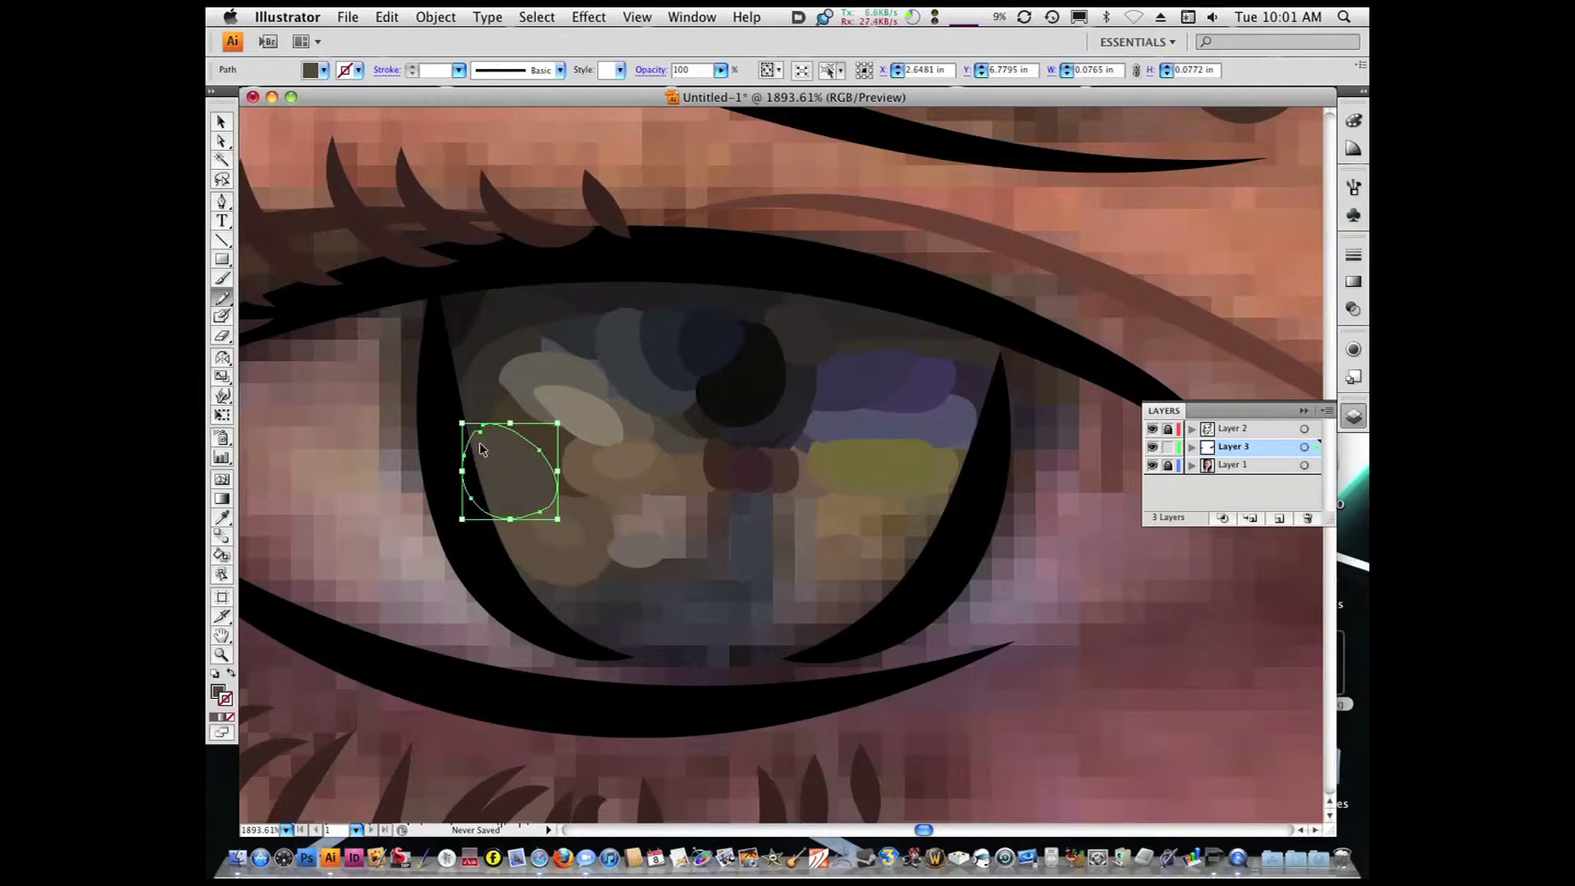
# Sample the greyish-brown tone above the pale grey patch and draw a matching filled shape in the lower iris
pyautogui.scroll(-5, 508, 410)
pyautogui.hscroll(5, 508, 410)
pyautogui.press('i')
pyautogui.click(533, 366)
pyautogui.press('n')
pyautogui.moveTo(538, 364)
pyautogui.mouseDown()
pyautogui.moveTo(497, 383)
pyautogui.moveTo(555, 362)
pyautogui.moveTo(541, 392)
pyautogui.mouseUp()
pyautogui.press('n')
# Draw a column-shaped patch below the pupil in the sampled blue-grey tone and send it backward one level
pyautogui.press('i')
pyautogui.click(578, 472)
pyautogui.press('n')
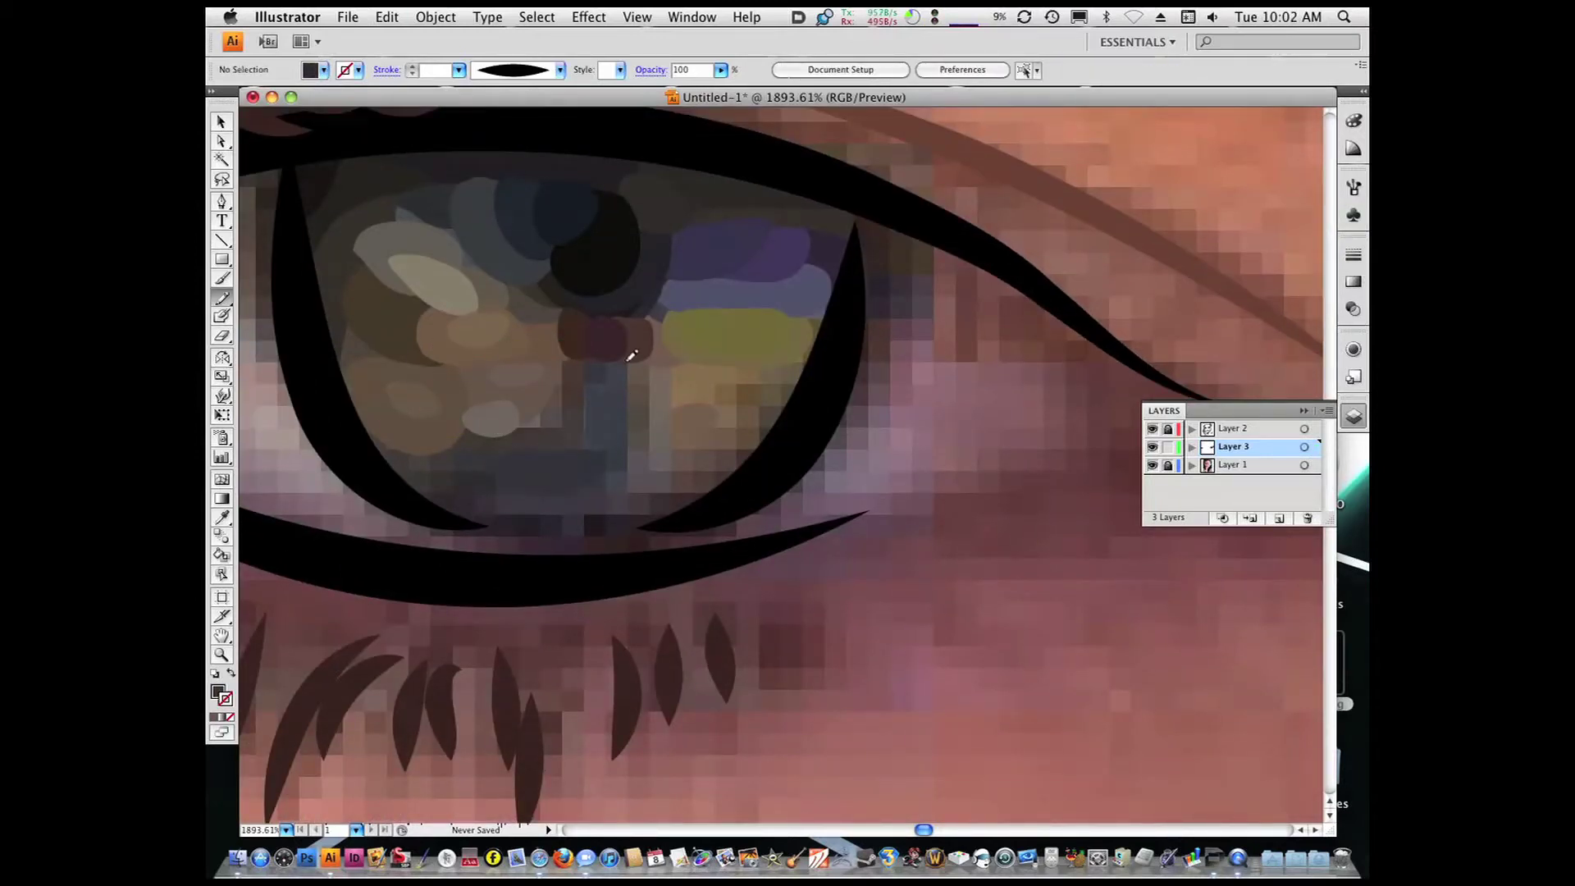
pyautogui.moveTo(632, 355)
pyautogui.mouseDown()
pyautogui.moveTo(578, 419)
pyautogui.moveTo(578, 347)
pyautogui.moveTo(562, 379)
pyautogui.moveTo(633, 427)
pyautogui.mouseUp()
pyautogui.press('i')
pyautogui.press('n')
pyautogui.hotkey('ctrl', '[')
# Draw dark filled shapes across the lower iris in sampled tones, including one about 0.125 by 0.070 in
pyautogui.press('i')
pyautogui.press('n')
pyautogui.hotkey('ctrl', 'shift', 'a')
pyautogui.moveTo(475, 481)
pyautogui.mouseDown()
pyautogui.moveTo(429, 451)
pyautogui.moveTo(428, 472)
pyautogui.mouseUp()
pyautogui.hotkey('ctrl', 'shift', 'a')
pyautogui.moveTo(603, 361)
pyautogui.mouseDown()
pyautogui.moveTo(584, 460)
pyautogui.moveTo(517, 395)
pyautogui.mouseUp()
pyautogui.press('i')
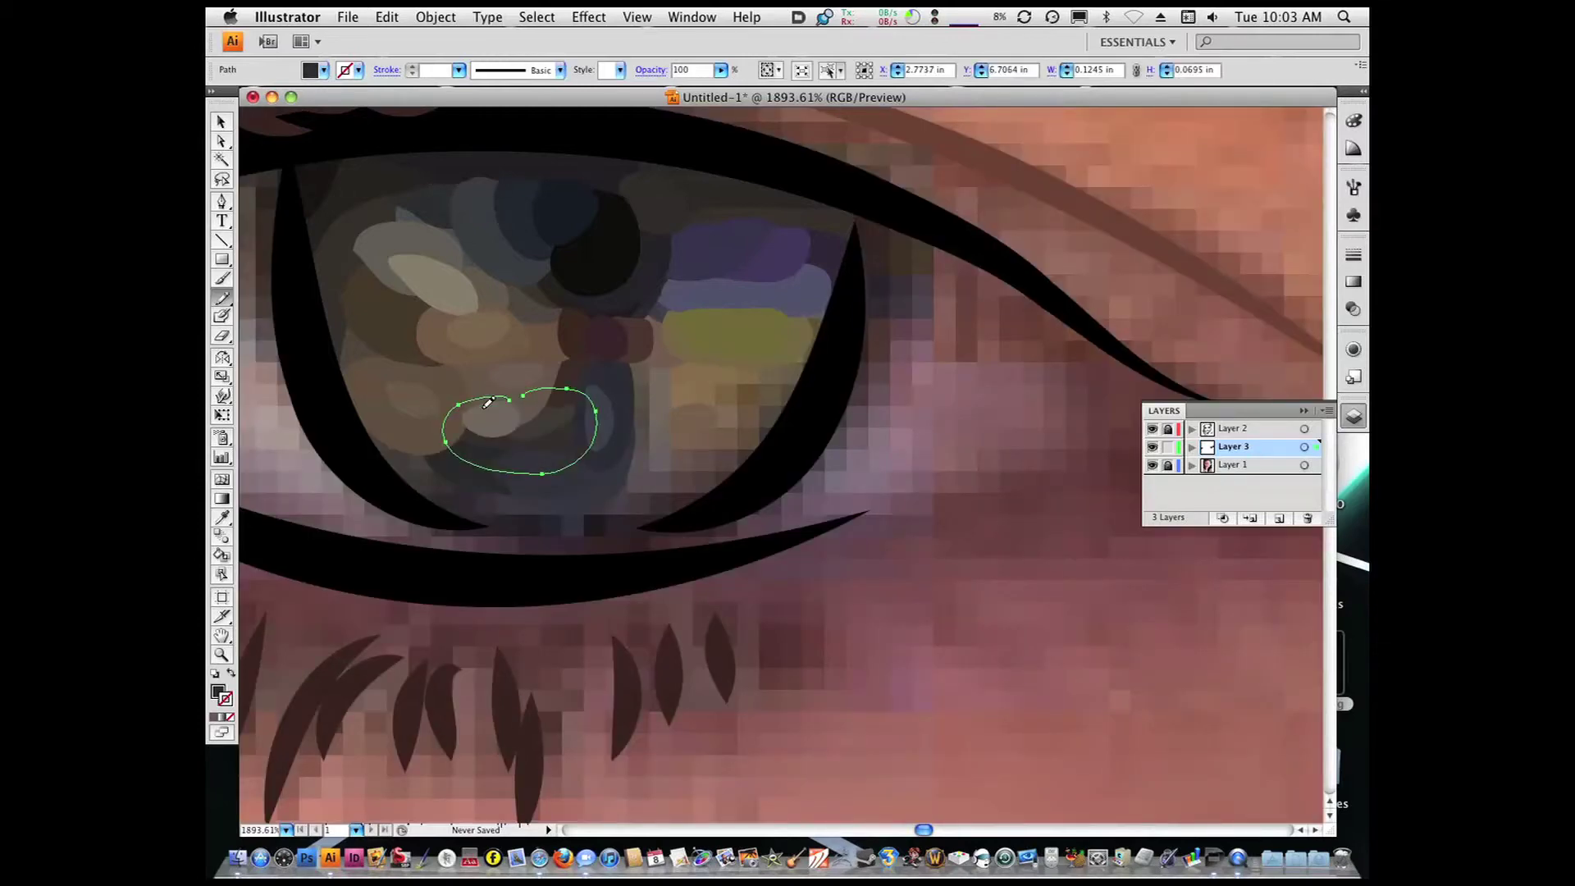
pyautogui.hotkey('ctrl', 'shift', 'a')
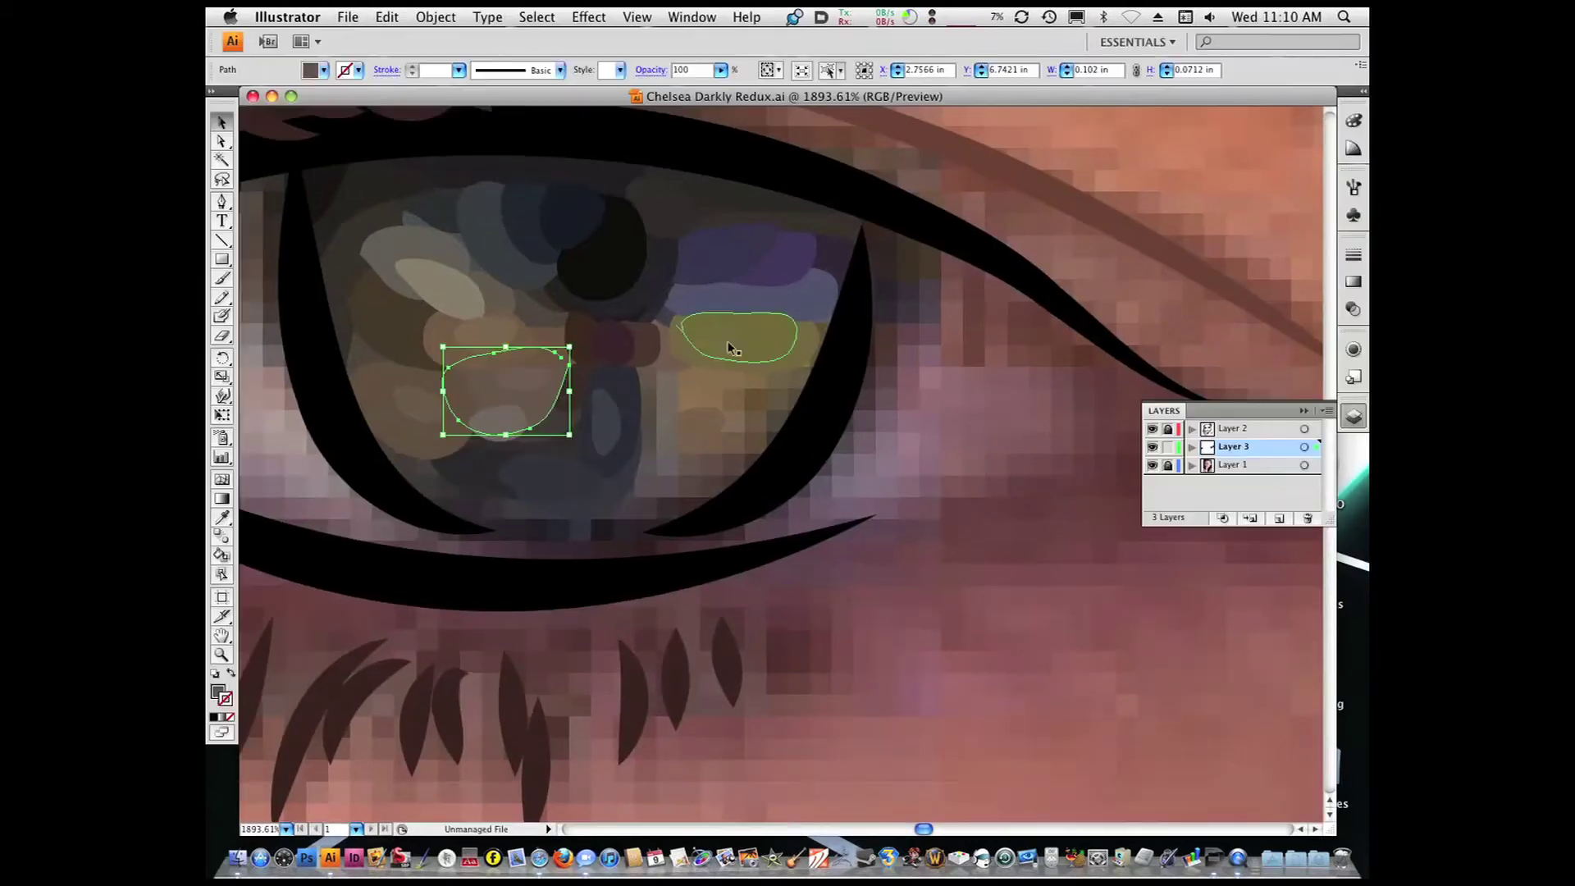
# Draw golden-brown and olive patches directly below the yellow reflection, using colours sampled from the photo
pyautogui.moveTo(689, 366)
pyautogui.mouseDown()
pyautogui.moveTo(672, 410)
pyautogui.moveTo(740, 362)
pyautogui.moveTo(693, 366)
pyautogui.mouseUp()
pyautogui.hotkey('ctrl', 'shift', 'a')
pyautogui.press('i')
pyautogui.click(756, 401)
pyautogui.press('n')
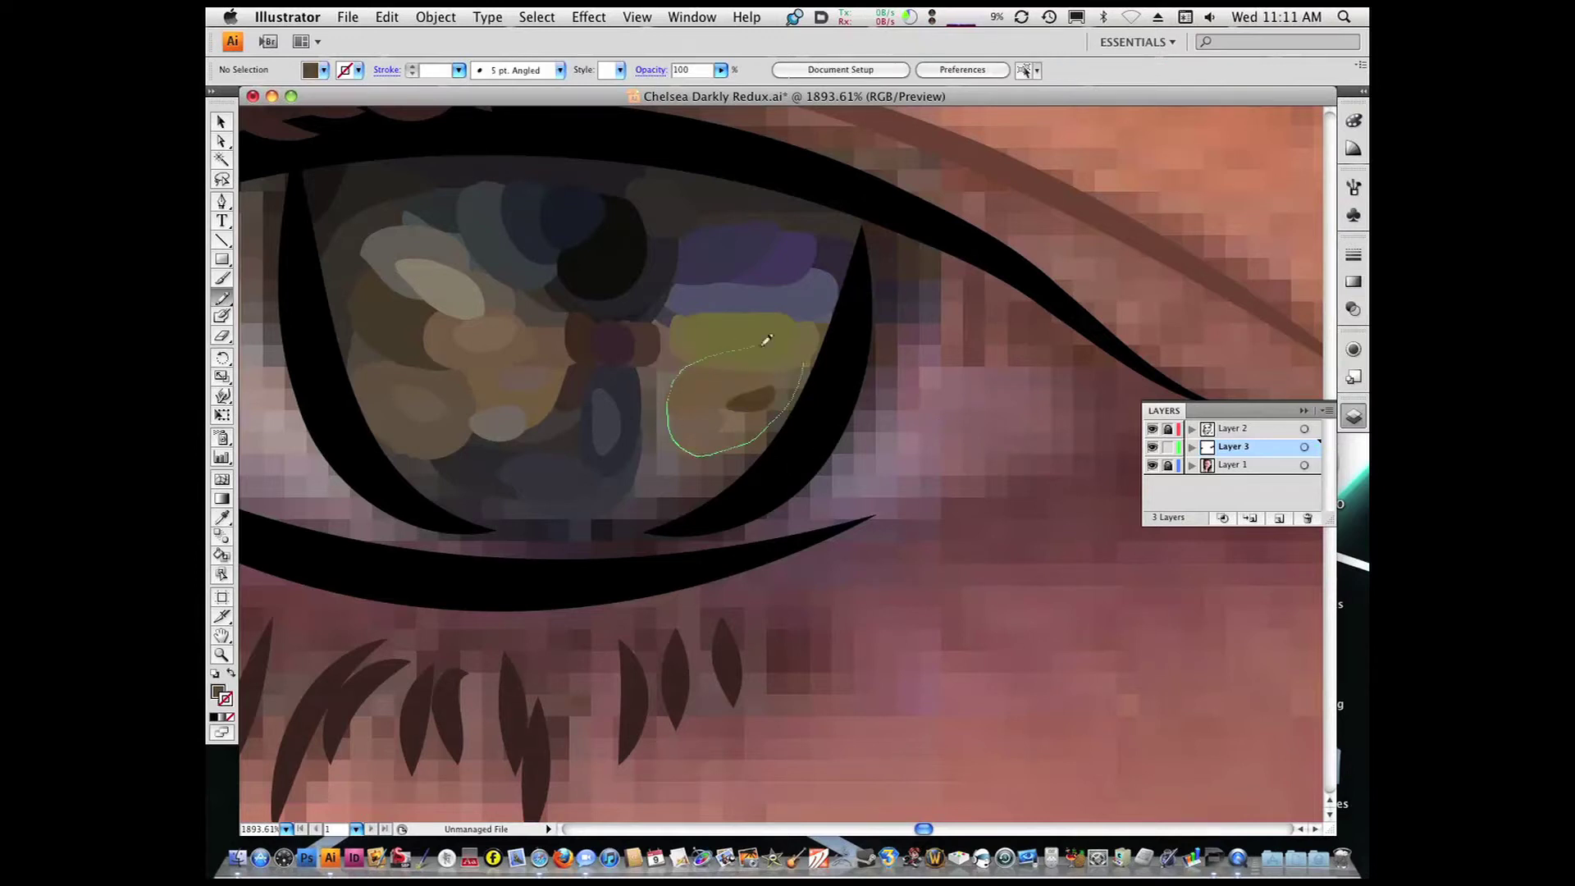
pyautogui.moveTo(726, 348); pyautogui.dragTo(794, 354)
pyautogui.hotkey('ctrl', 'shift', 'a')
# Sample the tones between the blue-grey column and the golden-brown reflection and draw matching filled patches in that area
pyautogui.press('i')
pyautogui.click(648, 361)
pyautogui.press('n')
pyautogui.press('n')
pyautogui.moveTo(643, 456); pyautogui.dragTo(648, 452)
pyautogui.press('i')
pyautogui.click(664, 423)
pyautogui.press('n')
pyautogui.moveTo(600, 402); pyautogui.dragTo(602, 404)
pyautogui.hotkey('ctrl', 'shift', 'a')
# Sample the dark tone in the iris's lower outer part and draw a matching filled shape beside the iris outline
pyautogui.press('i')
pyautogui.click(432, 471)
pyautogui.press('n')
pyautogui.moveTo(460, 426); pyautogui.dragTo(455, 429)
pyautogui.hotkey('ctrl', 'shift', 'a')
pyautogui.press('i')
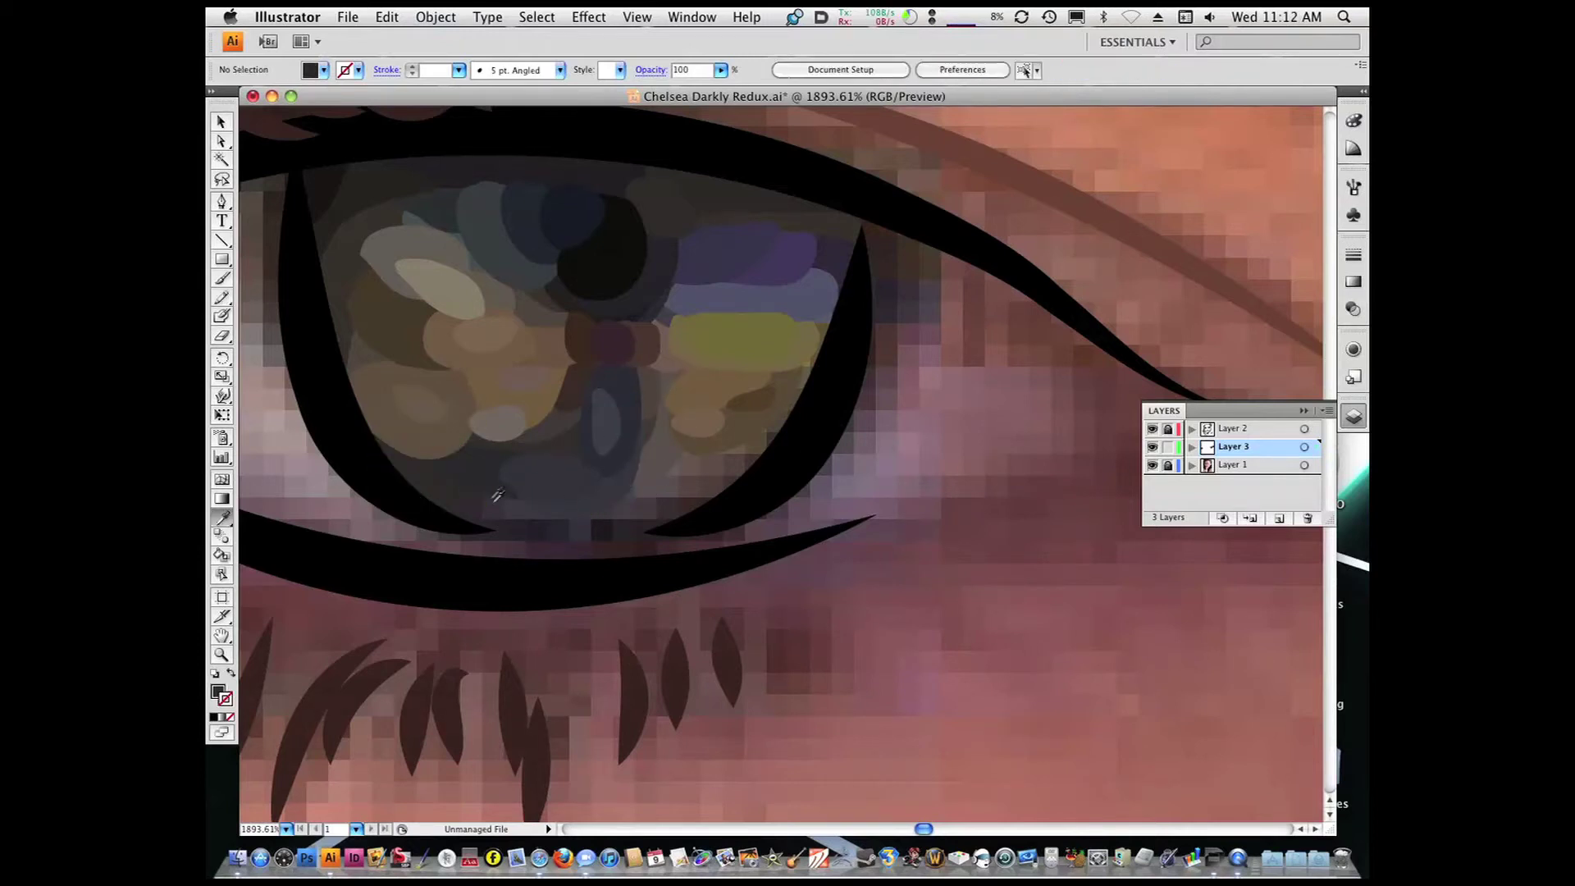
# Sample dark tones from the photo and draw matching filled patches along the iris's lower edge
pyautogui.moveTo(533, 509)
pyautogui.mouseDown()
pyautogui.moveTo(455, 492)
pyautogui.moveTo(502, 527)
pyautogui.moveTo(579, 534)
pyautogui.mouseUp()
pyautogui.hotkey('ctrl', 'shift', 'a')
pyautogui.press('i')
pyautogui.click(450, 517)
pyautogui.press('n')
pyautogui.hotkey('ctrl', 'shift', 'a')
pyautogui.press('n')
pyautogui.moveTo(710, 468)
pyautogui.mouseDown()
pyautogui.moveTo(643, 492)
pyautogui.moveTo(578, 473)
pyautogui.mouseUp()
# Sample the brownish and dark purple tones low in the iris and fill the remaining gaps there with matching shapes
pyautogui.hotkey('ctrl', 'shift', 'a')
pyautogui.press('i')
pyautogui.click(689, 488)
pyautogui.press('n')
pyautogui.hotkey('ctrl', 'shift', 'a')
pyautogui.press('i')
pyautogui.click(517, 527)
pyautogui.press('n')
pyautogui.moveTo(517, 527); pyautogui.dragTo(509, 520)
# Draw brown and olive patches below the yellow reflection using colours sampled from the photo
pyautogui.hotkey('ctrl', 'shift', 'a')
pyautogui.press('i')
pyautogui.click(767, 428)
pyautogui.press('n')
pyautogui.moveTo(738, 457)
pyautogui.mouseDown()
pyautogui.moveTo(640, 527)
pyautogui.moveTo(730, 467)
pyautogui.mouseUp()
pyautogui.hotkey('ctrl', 'shift', 'a')
pyautogui.moveTo(806, 359); pyautogui.dragTo(802, 366)
pyautogui.hotkey('ctrl', 'shift', 'a')
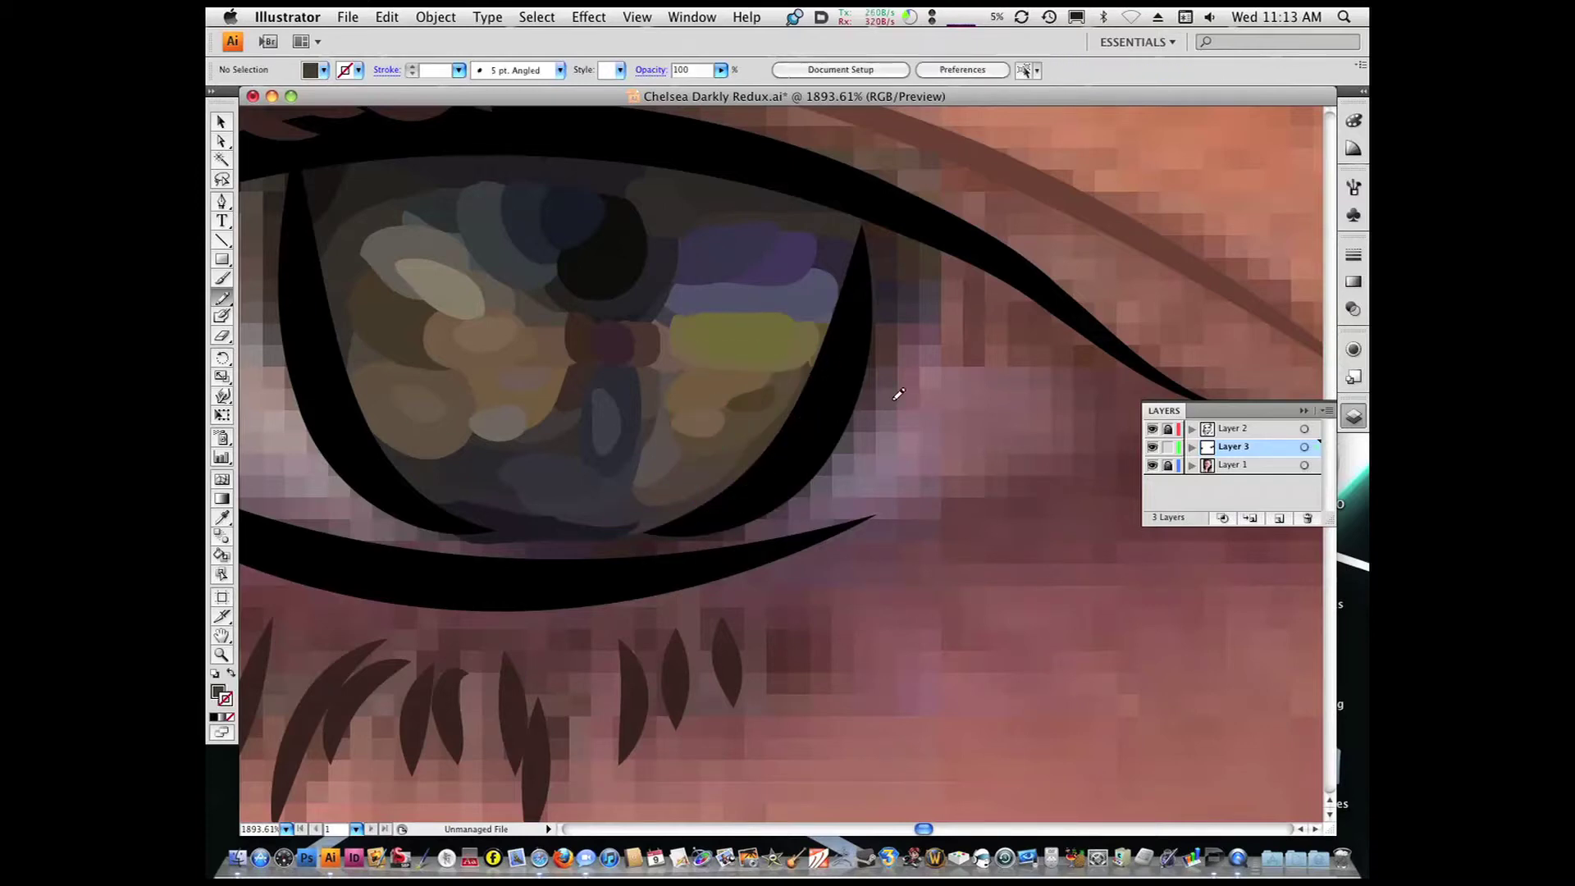
# Check the coloured iris against the whole eye with the photo layer, Layer 1, hidden
pyautogui.scroll(-5, 850, 373)
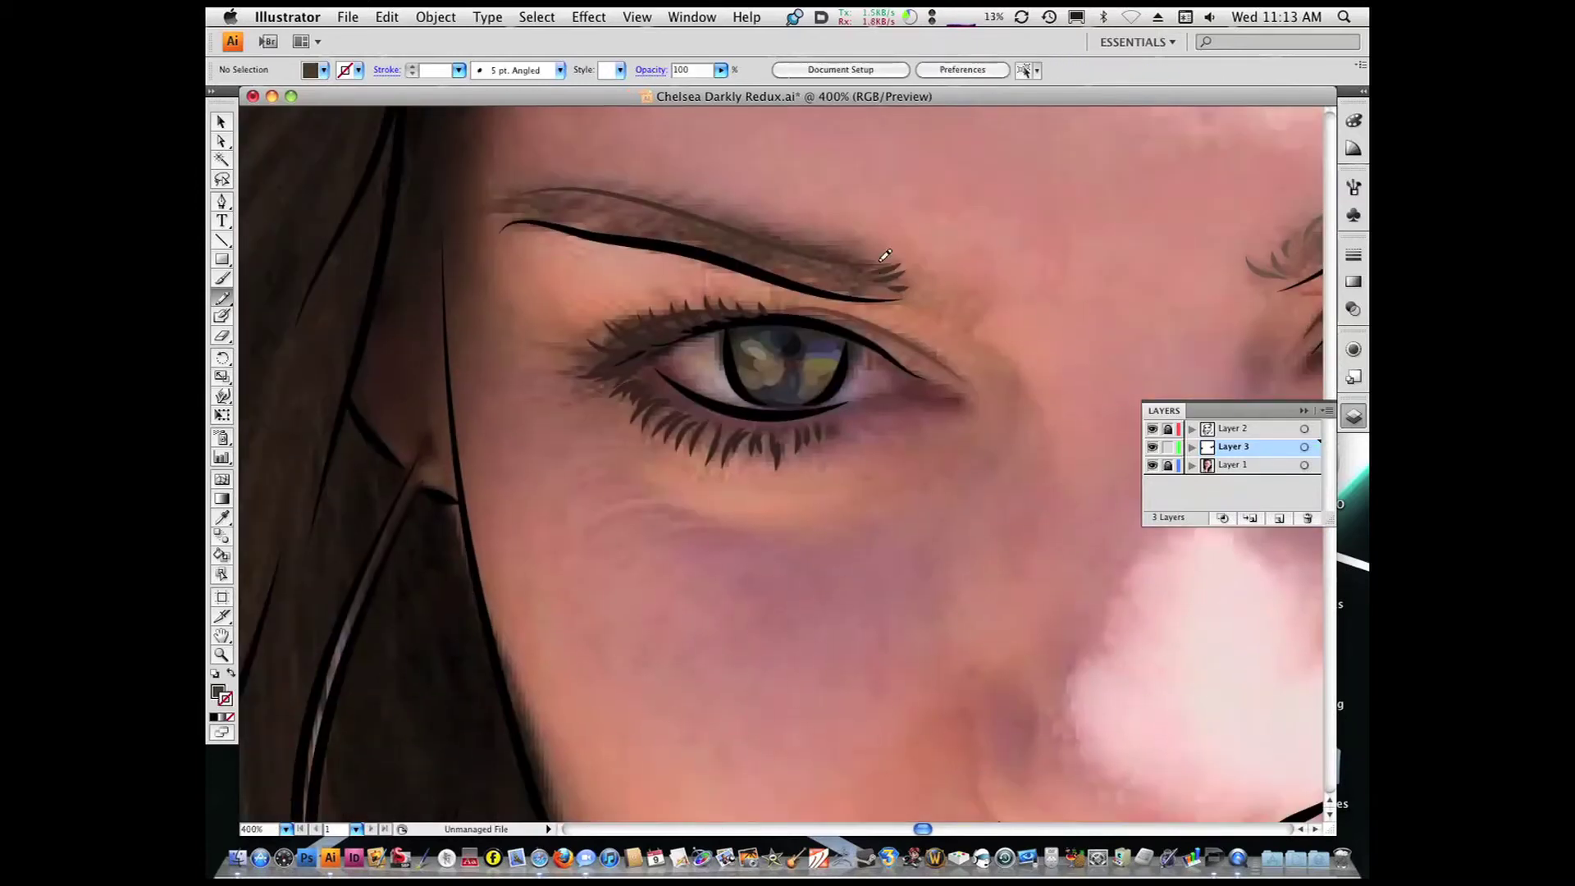
pyautogui.scroll(-3, 874, 394)
pyautogui.scroll(8, 921, 534)
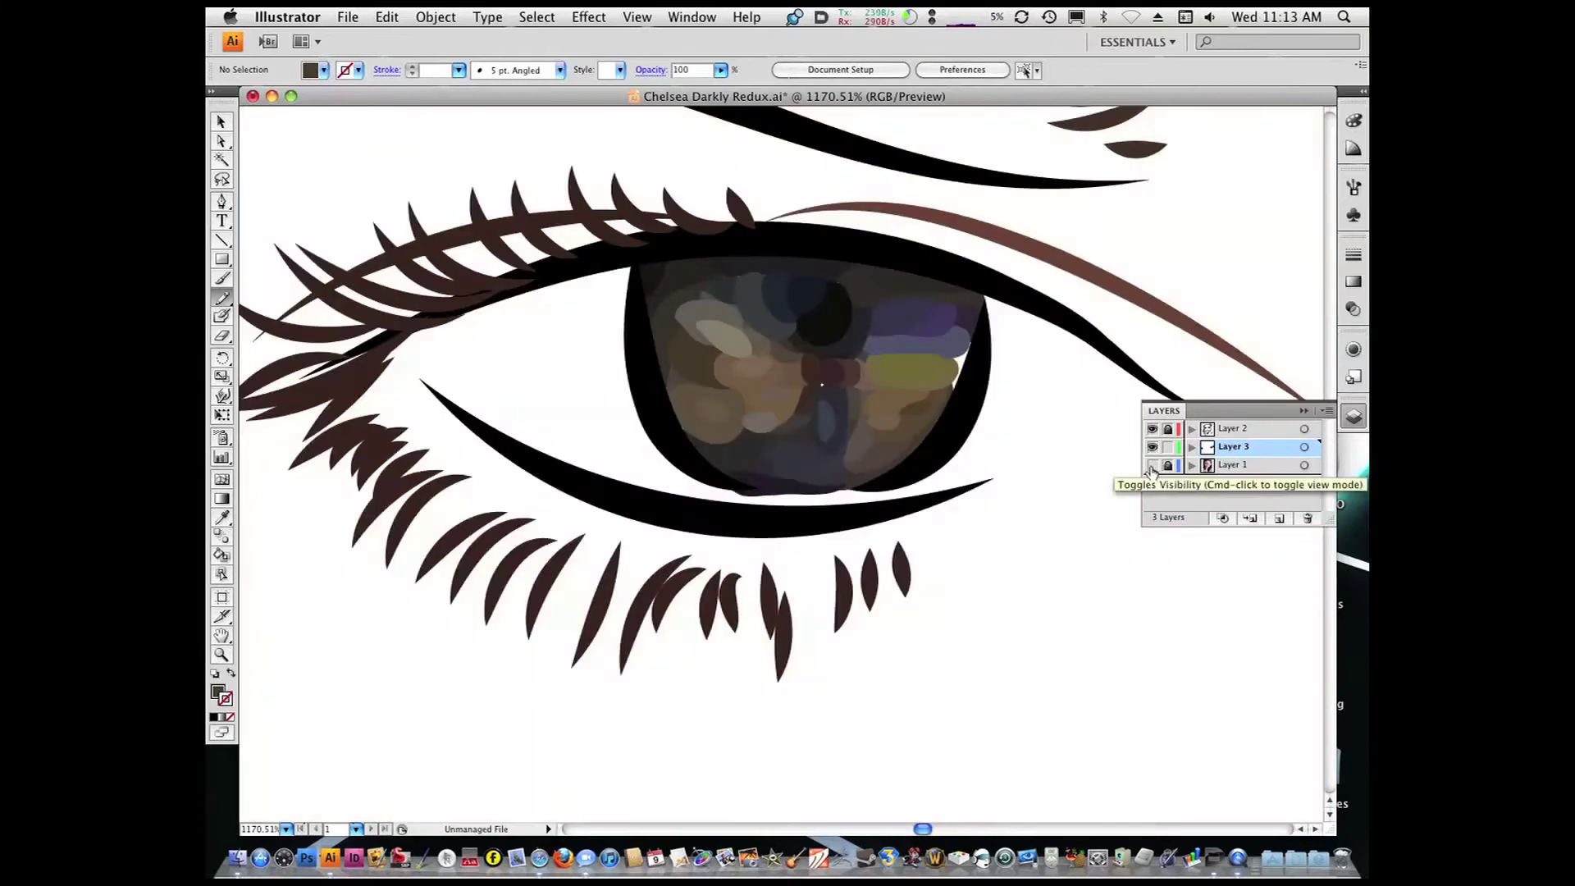
pyautogui.scroll(-2, 968, 354)
# Draw dark shading shapes on the eye white along the iris's outer-corner side, and sample the grey tone beside them
pyautogui.press('i')
pyautogui.keyDown('ctrl'); pyautogui.click(968, 355); pyautogui.keyUp('ctrl')
pyautogui.hotkey('ctrl', 'shift', 'a')
pyautogui.press('n')
pyautogui.moveTo(630, 260)
pyautogui.mouseDown()
pyautogui.moveTo(588, 366)
pyautogui.moveTo(625, 264)
pyautogui.mouseUp()
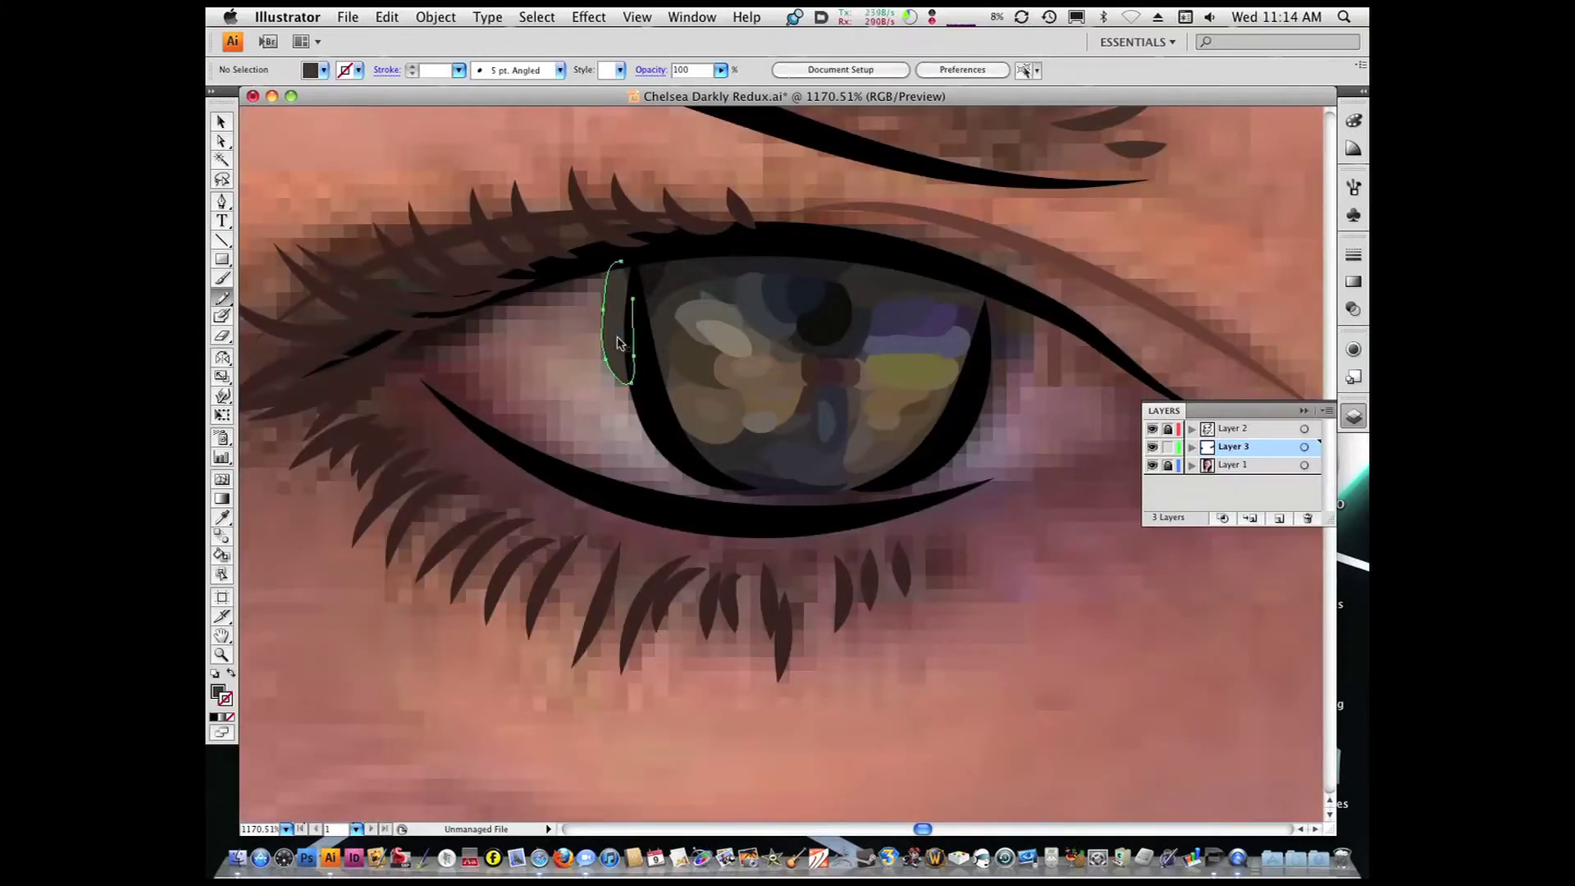
pyautogui.press('i')
pyautogui.click(616, 410)
pyautogui.press('n')
pyautogui.press('i')
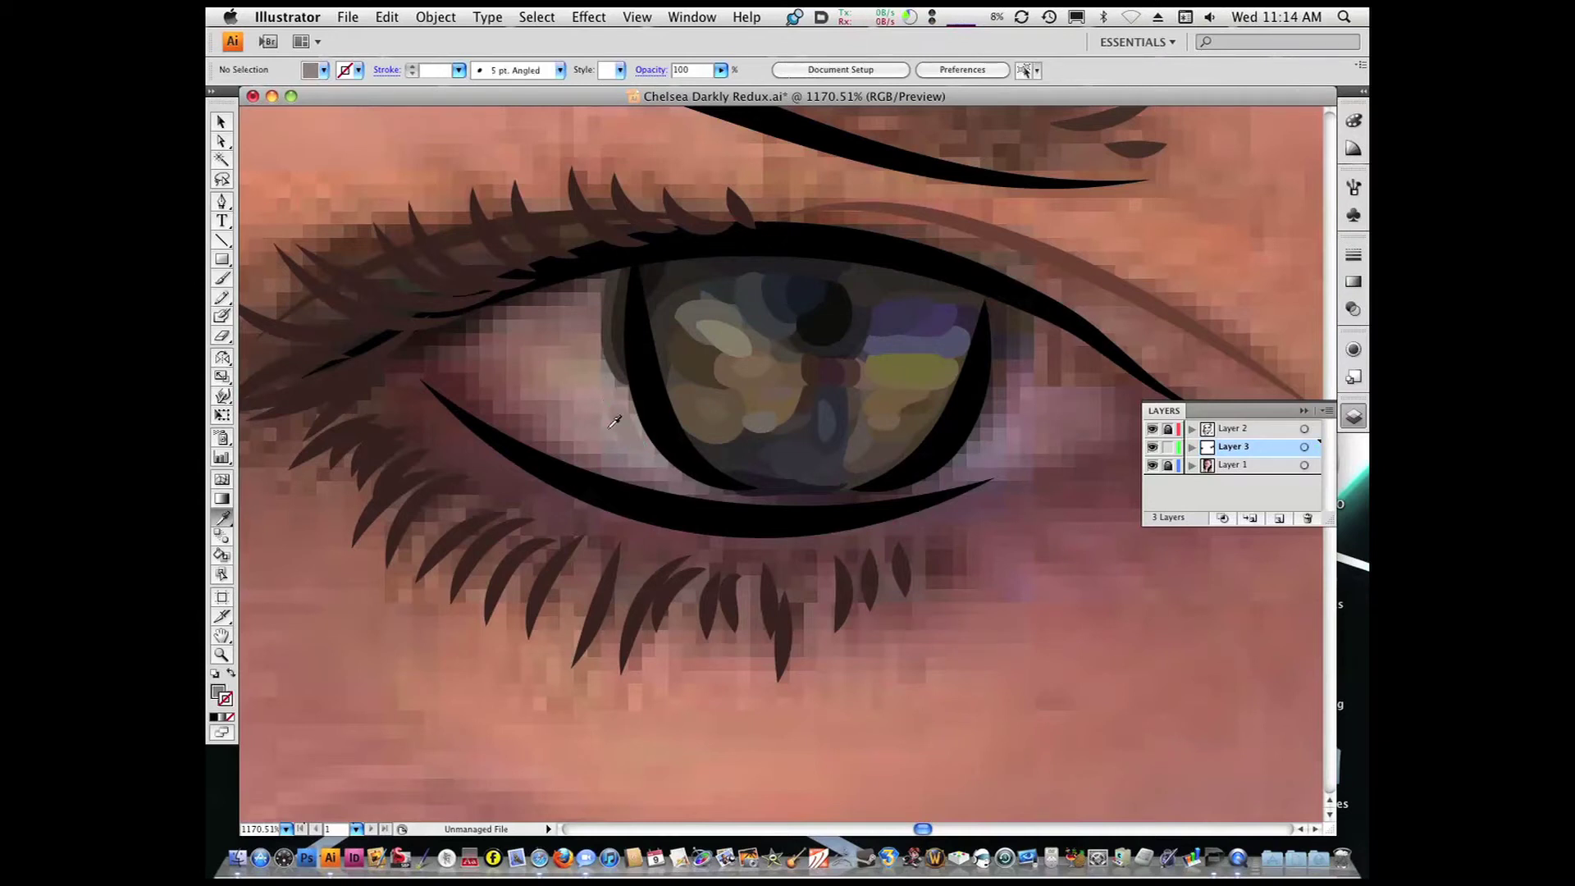
# Draw light grey and beige filled patches on the eye white between the iris and the outer corner, sampling the photo
pyautogui.moveTo(656, 430)
pyautogui.mouseDown()
pyautogui.moveTo(574, 369)
pyautogui.moveTo(588, 446)
pyautogui.mouseUp()
pyautogui.press('i')
pyautogui.press('i')
pyautogui.click(557, 374)
pyautogui.press('n')
pyautogui.press('n')
pyautogui.moveTo(607, 330)
pyautogui.mouseDown()
pyautogui.moveTo(569, 366)
pyautogui.moveTo(505, 329)
pyautogui.moveTo(507, 344)
pyautogui.mouseUp()
pyautogui.press('i')
pyautogui.press('n')
# Fill the eye white just below the upper lid and above the lower lid with shapes in sampled tones
pyautogui.press('i')
pyautogui.click(621, 255)
pyautogui.press('n')
pyautogui.moveTo(619, 267)
pyautogui.mouseDown()
pyautogui.moveTo(518, 273)
pyautogui.moveTo(617, 264)
pyautogui.mouseUp()
pyautogui.press('i')
pyautogui.click(587, 434)
pyautogui.press('n')
pyautogui.moveTo(587, 435)
pyautogui.mouseDown()
pyautogui.moveTo(533, 386)
pyautogui.moveTo(586, 433)
pyautogui.mouseUp()
# Sample the reddish-brown tone near the outer corner and draw overlapping filled shapes across that end of the eye white
pyautogui.press('i')
pyautogui.click(483, 382)
pyautogui.press('n')
pyautogui.moveTo(488, 330)
pyautogui.mouseDown()
pyautogui.moveTo(551, 407)
pyautogui.moveTo(473, 369)
pyautogui.mouseUp()
pyautogui.hotkey('ctrl', 'z')
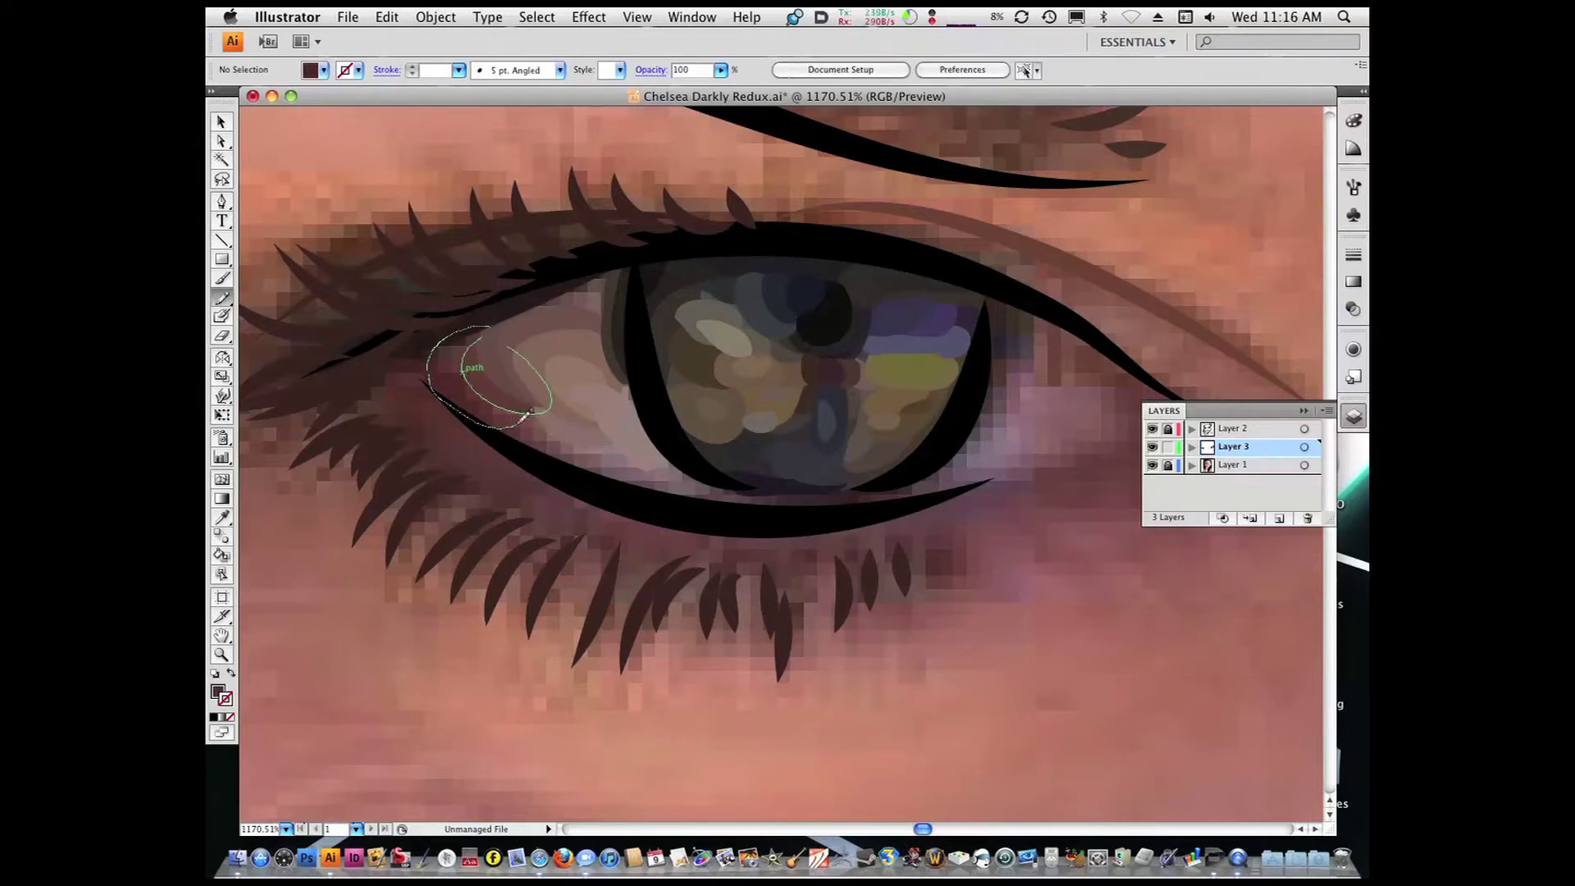
pyautogui.moveTo(526, 416); pyautogui.dragTo(517, 420)
pyautogui.hotkey('ctrl', 'z')
pyautogui.press('n')
pyautogui.moveTo(445, 336); pyautogui.dragTo(390, 348)
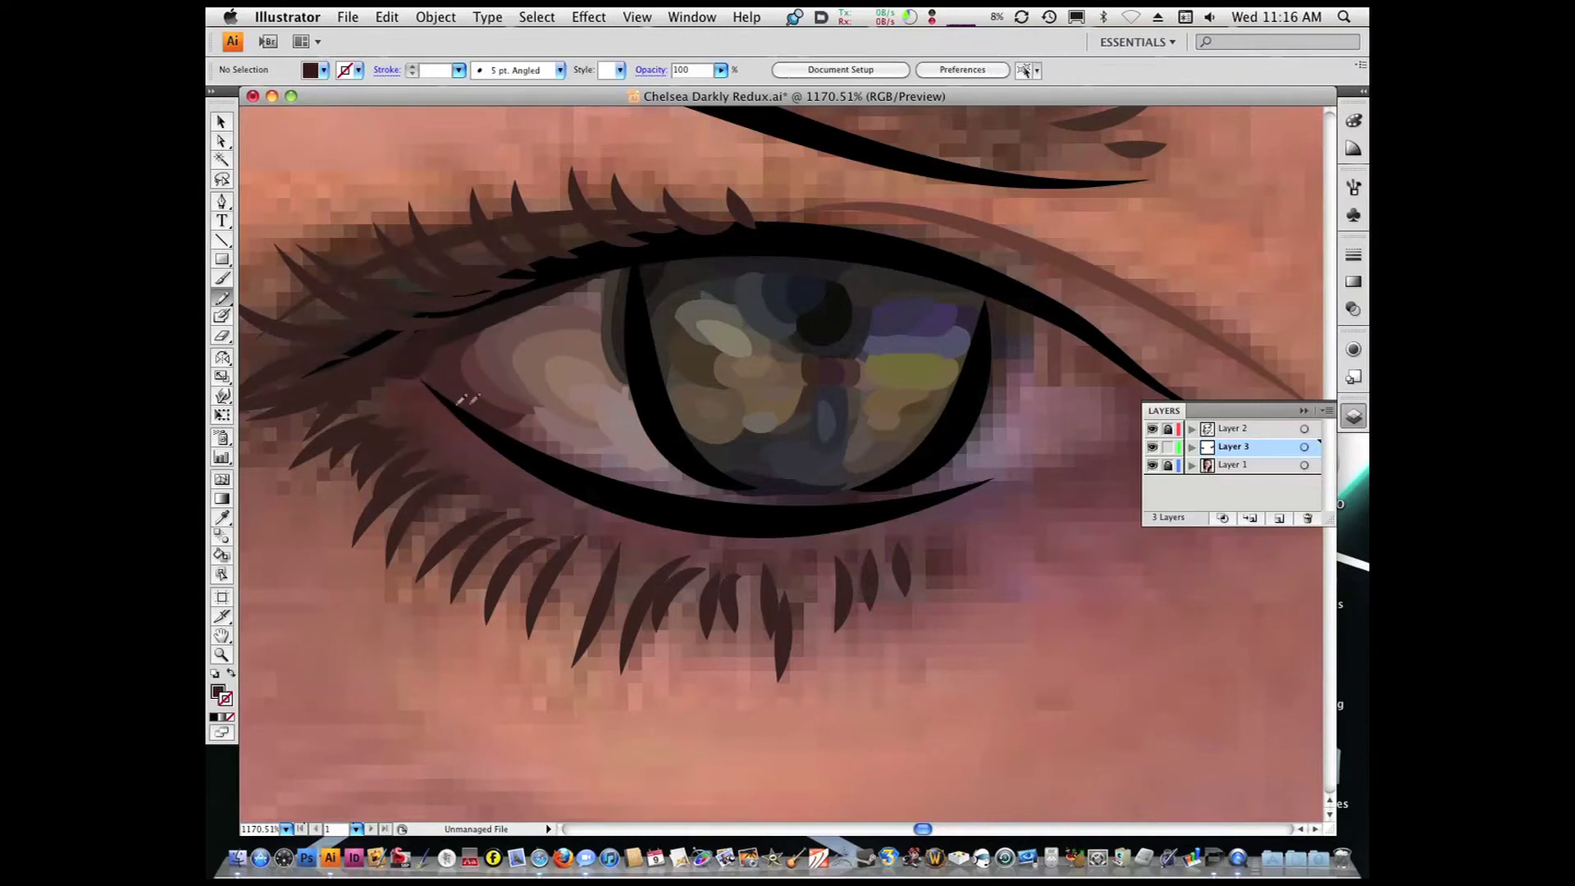
pyautogui.moveTo(520, 408)
pyautogui.mouseDown()
pyautogui.moveTo(614, 452)
pyautogui.moveTo(533, 423)
pyautogui.mouseUp()
pyautogui.hotkey('ctrl', 'z')
# Sample tones along the lower lid line and fill the remaining gaps in the outer part of the eye white
pyautogui.press('i')
pyautogui.click(619, 446)
pyautogui.press('n')
pyautogui.hotkey('ctrl', 'z')
pyautogui.press('i')
pyautogui.press('n')
pyautogui.hotkey('ctrl', 'z')
pyautogui.press('i')
pyautogui.press('n')
pyautogui.hotkey('ctrl', 'z')
pyautogui.press('i')
pyautogui.click(520, 458)
pyautogui.press('n')
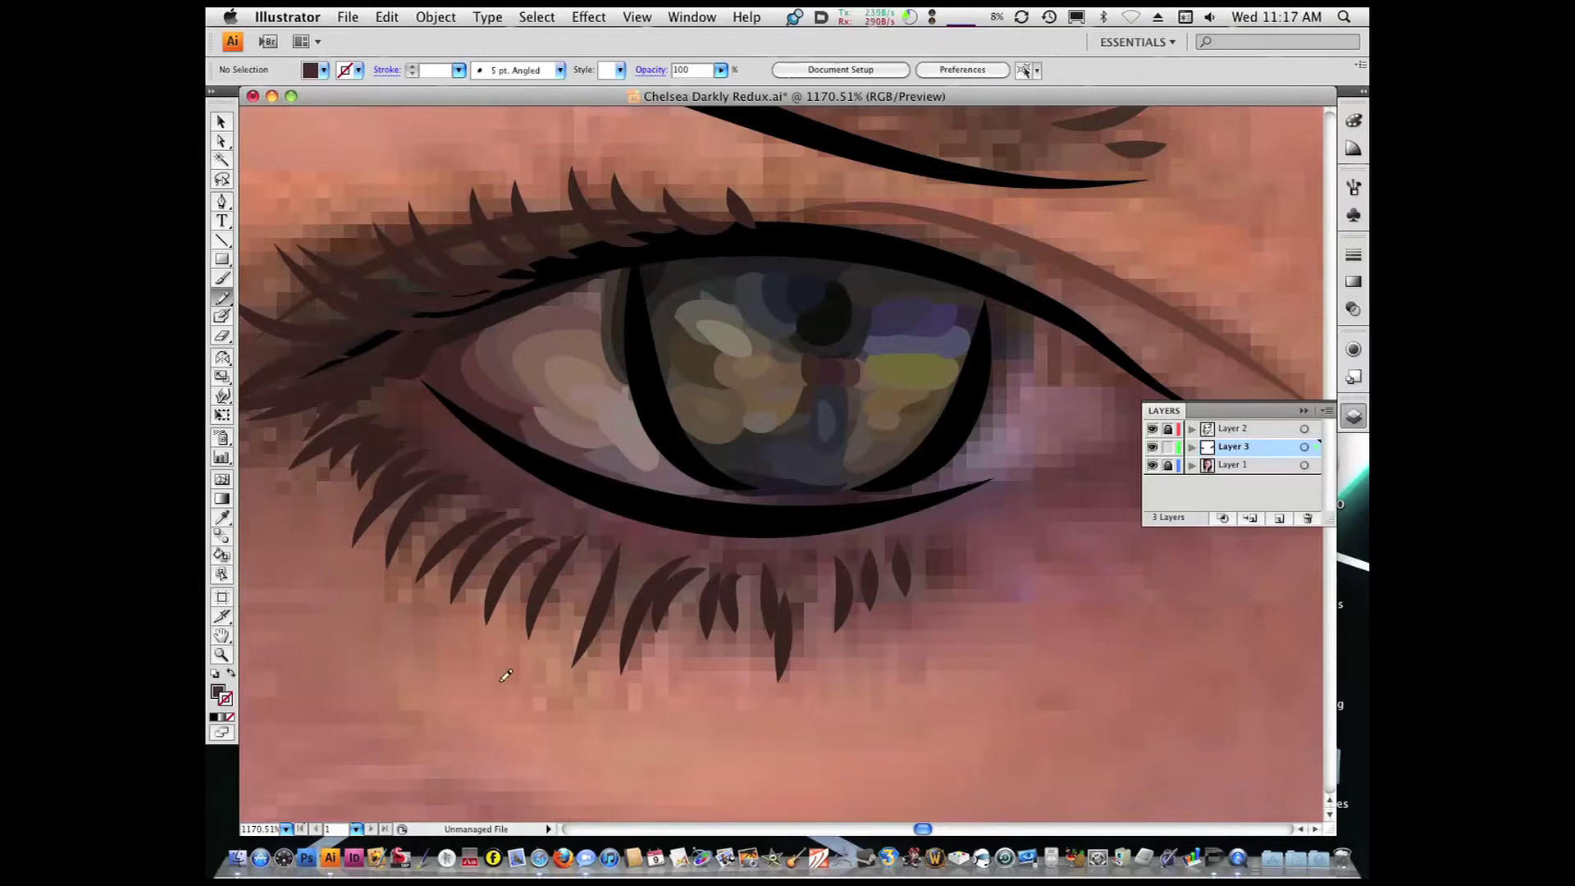
# Draw sampled-colour patches along the lower lid and a mauve one about 0.107 by 0.091 in beside the iris's inner-corner side
pyautogui.press('n')
pyautogui.moveTo(717, 488); pyautogui.dragTo(816, 467)
pyautogui.hotkey('ctrl', 'z')
pyautogui.scroll(-2, 816, 468)
pyautogui.hscroll(3, 816, 468)
pyautogui.moveTo(616, 438); pyautogui.dragTo(613, 432)
pyautogui.hotkey('ctrl', 'z')
pyautogui.press('i')
pyautogui.press('n')
pyautogui.moveTo(734, 429); pyautogui.dragTo(726, 437)
pyautogui.hotkey('ctrl', 'z')
pyautogui.press('i')
pyautogui.press('n')
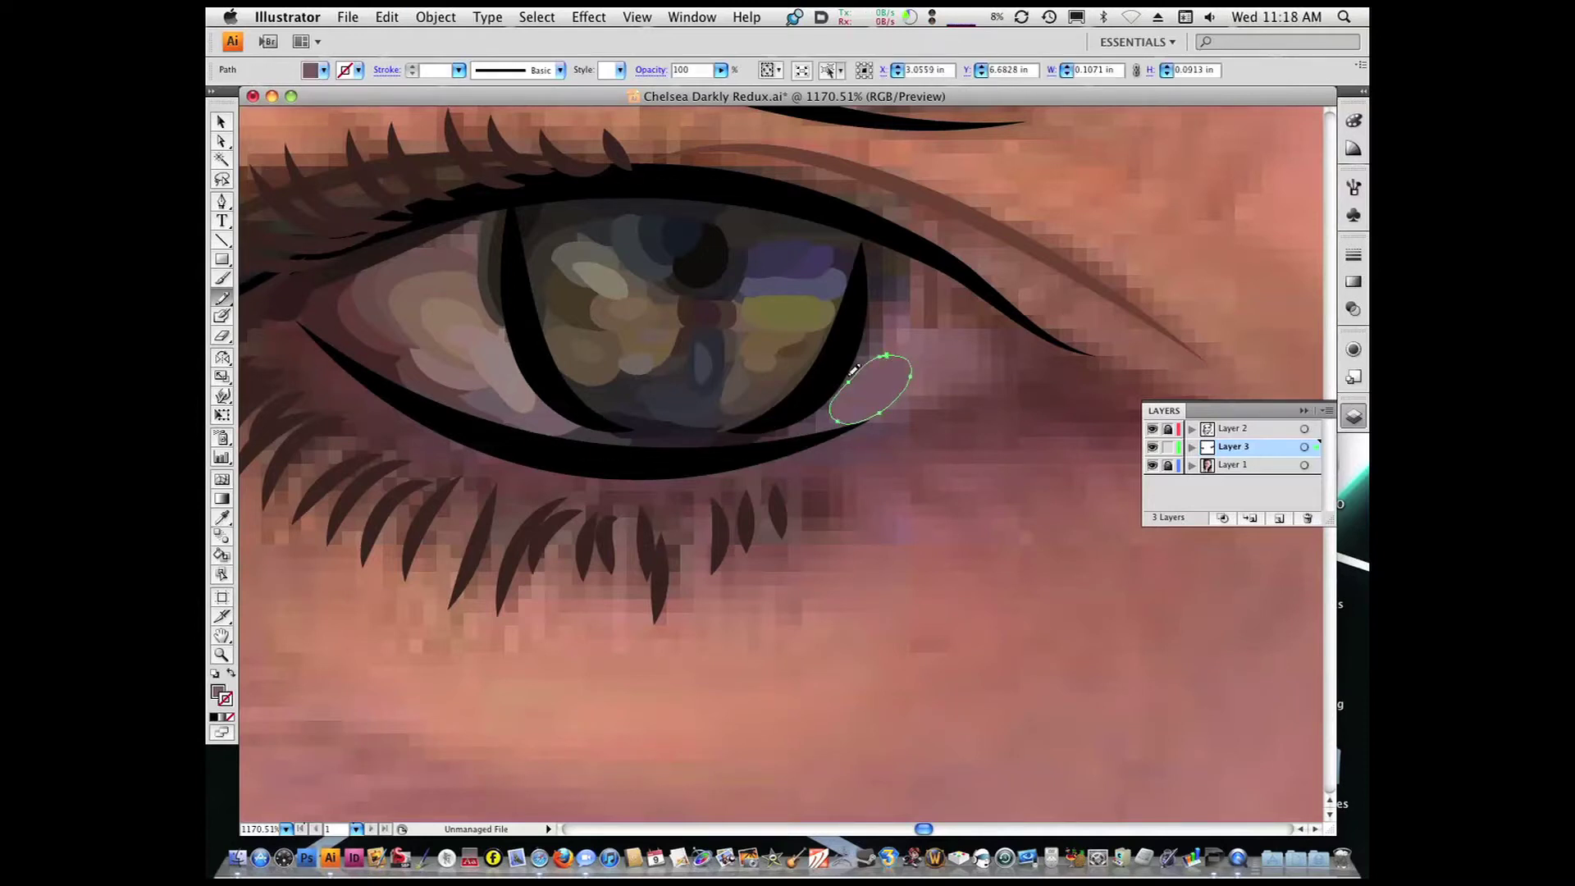
# Review the coloured eye at a smaller scale with the photo layer, Layer 1, hidden
pyautogui.press('i')
pyautogui.press('super+minus')
pyautogui.press('super+minus')
pyautogui.press('super+minus')
pyautogui.press('super+minus')
pyautogui.press('super+minus')
pyautogui.press('super+shift+w')
pyautogui.click(1151, 465)
# Sample dark tones and draw filled shading shapes on the eye white along the iris's inner-corner side
pyautogui.moveTo(572, 275); pyautogui.dragTo(830, 446)
pyautogui.click(656, 345)
pyautogui.hotkey('shift', 'b')
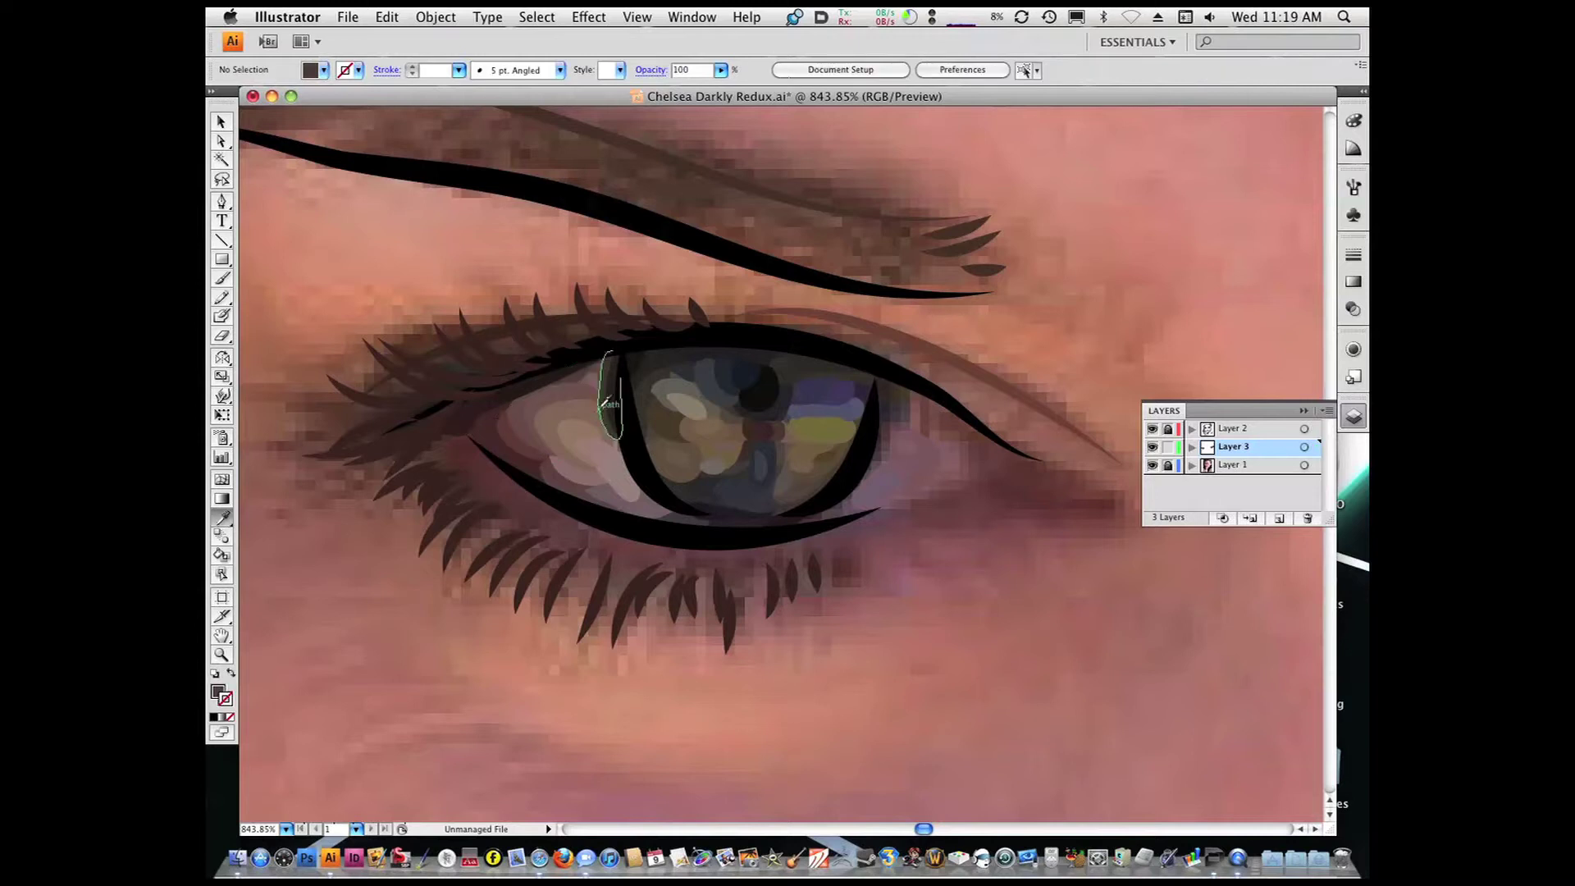
pyautogui.hscroll(5, 715, 380)
pyautogui.press('i')
pyautogui.click(715, 396)
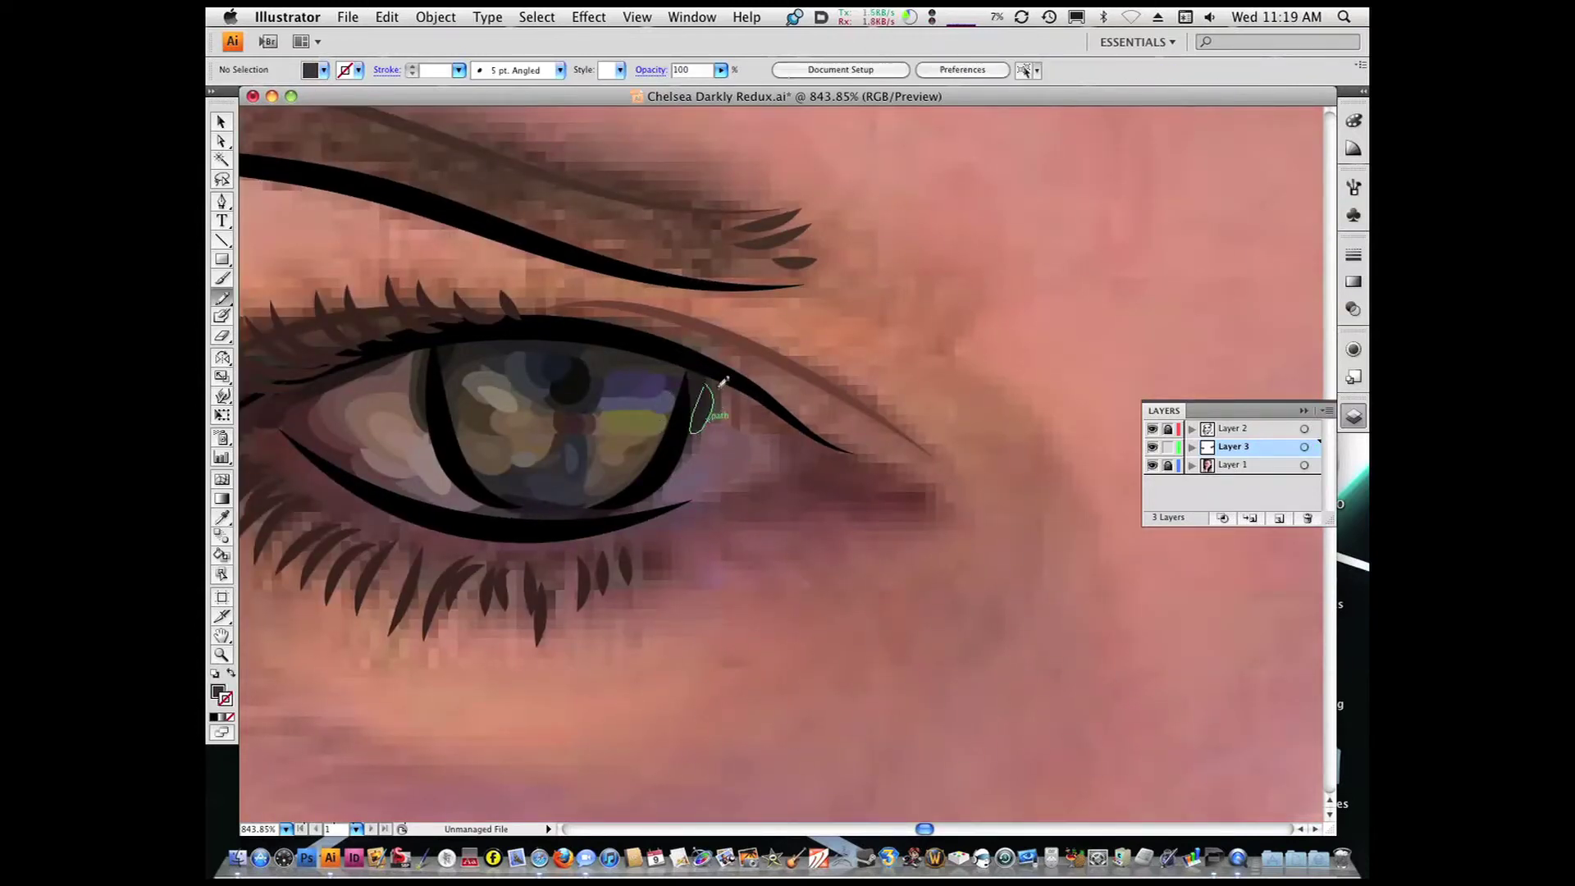
pyautogui.press('i')
pyautogui.hotkey('shift', 'b')
pyautogui.press('i')
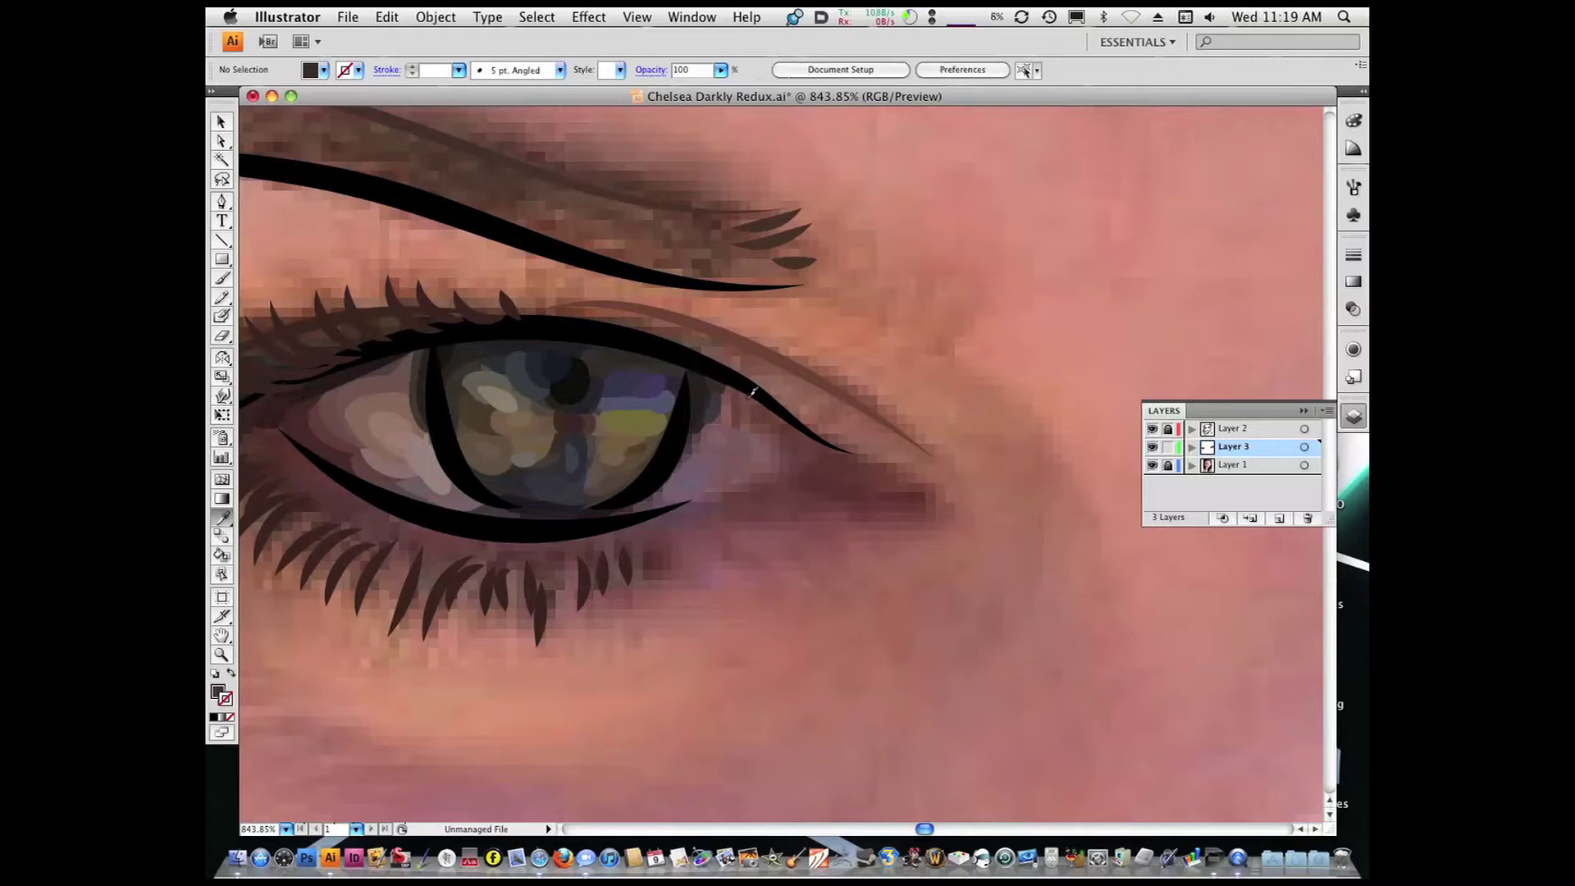
# Fill the eye white between the iris shading and the inner corner with mauve and reddish-brown shapes sampled from the photo
pyautogui.press('i')
pyautogui.hotkey('shift', 'b')
pyautogui.moveTo(730, 422)
pyautogui.mouseDown()
pyautogui.moveTo(737, 480)
pyautogui.moveTo(773, 424)
pyautogui.moveTo(789, 449)
pyautogui.moveTo(797, 425)
pyautogui.moveTo(783, 472)
pyautogui.mouseUp()
pyautogui.press('i')
pyautogui.hotkey('shift', 'b')
pyautogui.press('i')
pyautogui.hotkey('shift', 'b')
pyautogui.press('i')
pyautogui.hotkey('shift', 'b')
pyautogui.press('super+shift+a')
pyautogui.press('super+shift+a')
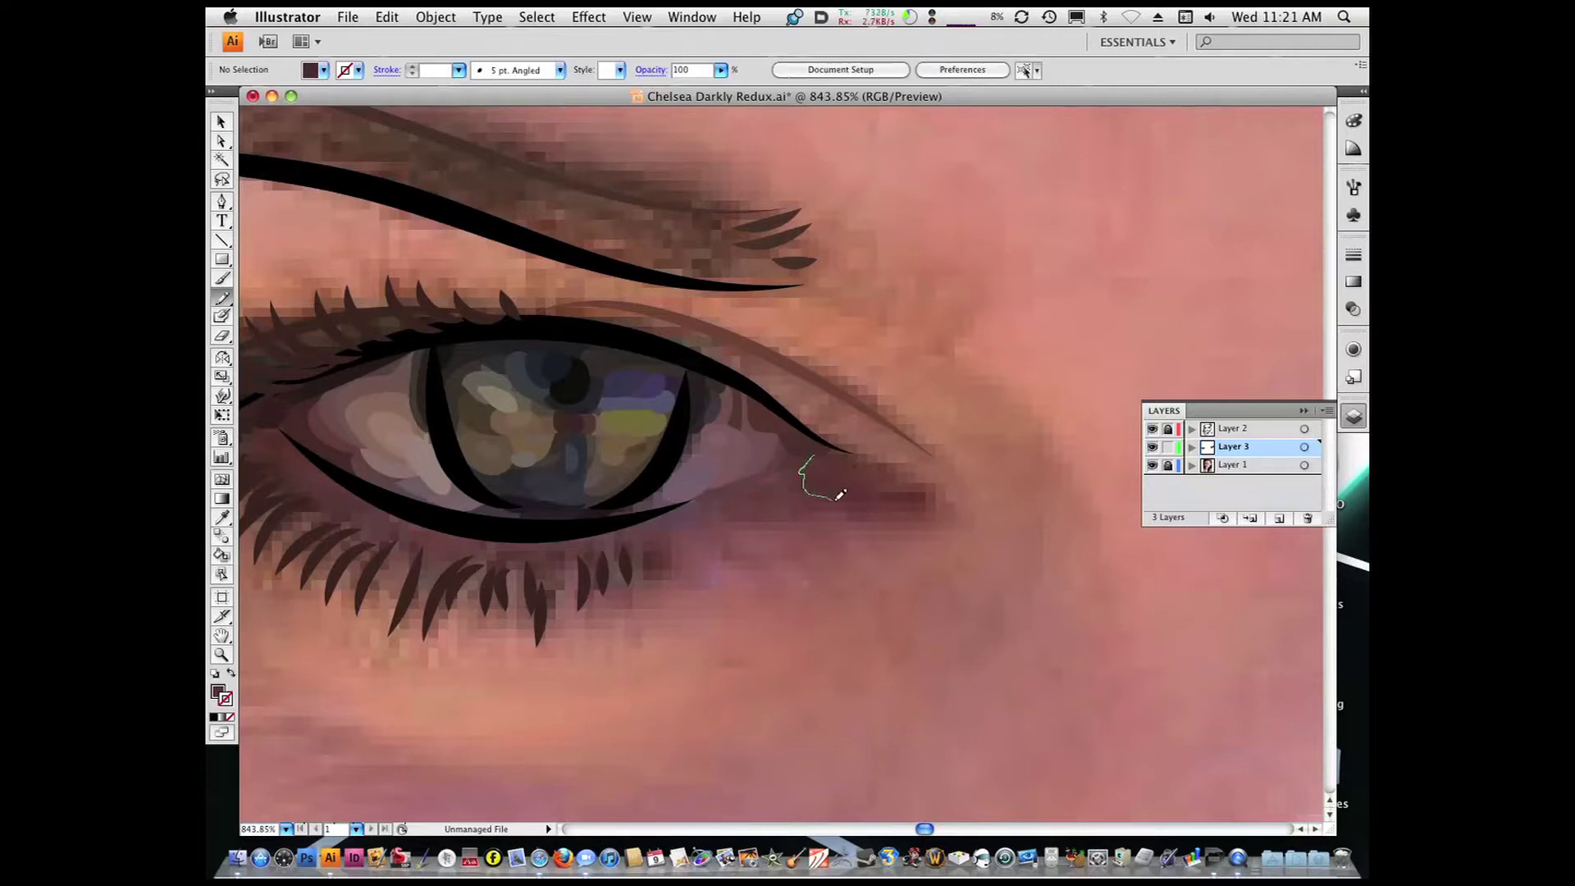
# Draw dark reddish-brown filled shapes over the inner corner of the eye and the shadow beneath it
pyautogui.moveTo(897, 467); pyautogui.dragTo(892, 470)
pyautogui.press('super+shift+a')
pyautogui.moveTo(771, 493)
pyautogui.mouseDown()
pyautogui.moveTo(736, 487)
pyautogui.moveTo(788, 486)
pyautogui.moveTo(644, 527)
pyautogui.mouseUp()
pyautogui.press('super+shift+a')
pyautogui.press('super+shift+a')
pyautogui.moveTo(745, 491)
pyautogui.mouseDown()
pyautogui.moveTo(889, 517)
pyautogui.moveTo(918, 499)
pyautogui.moveTo(820, 527)
pyautogui.mouseUp()
pyautogui.press('super+shift+a')
pyautogui.press('super+shift+a')
# Fill the upper eyelid between the lash line and the crease near the inner corner with sampled brown shapes
pyautogui.moveTo(833, 423); pyautogui.dragTo(898, 451)
pyautogui.press('i')
pyautogui.press('super+shift+a')
pyautogui.press('i')
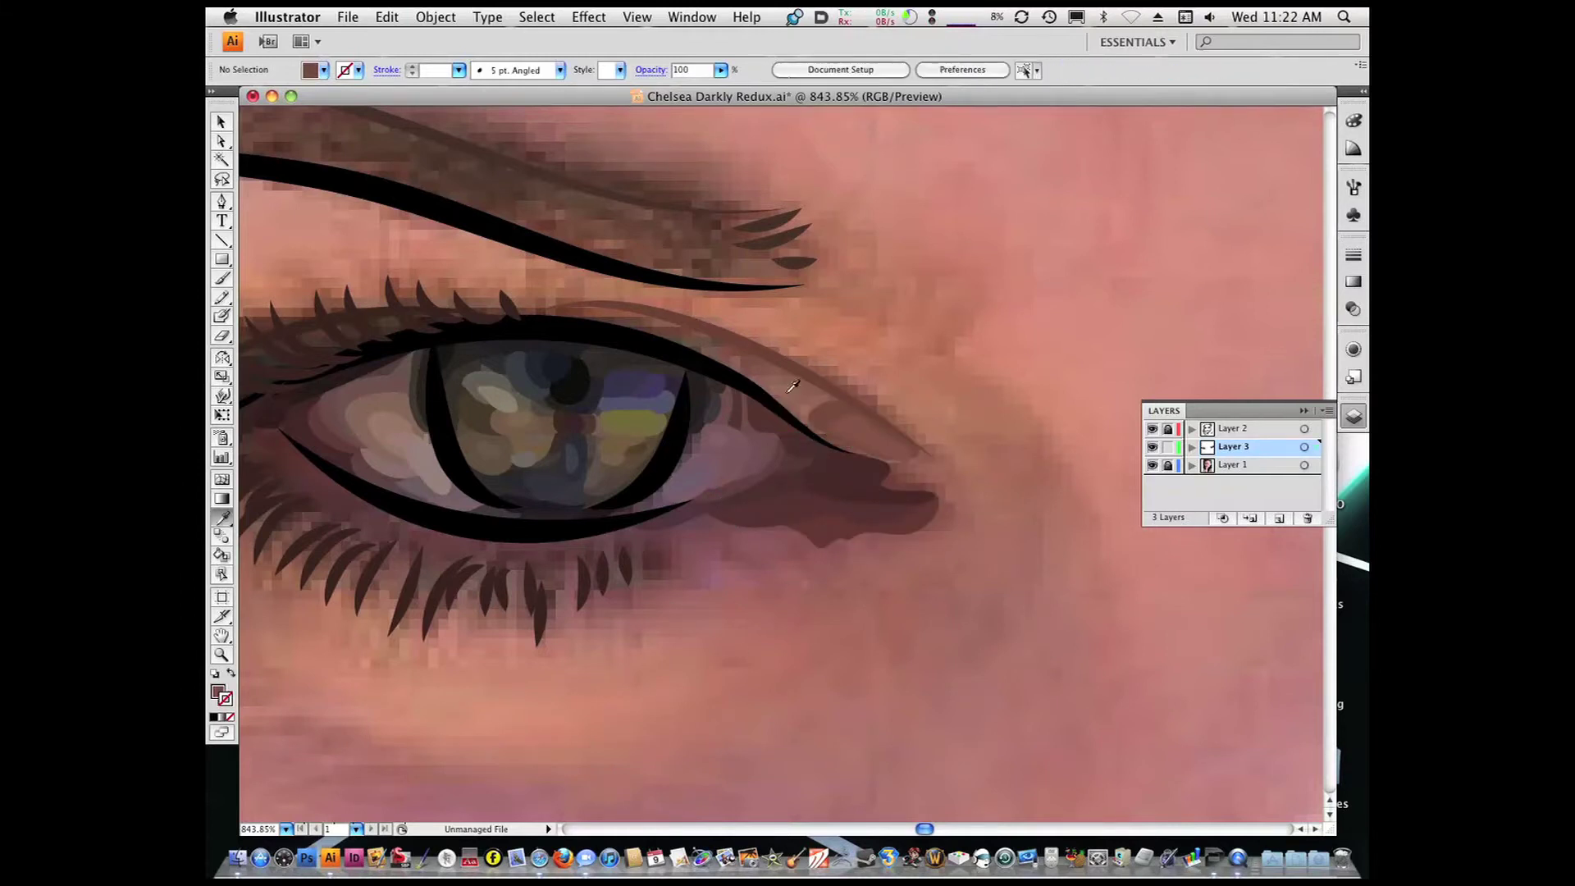
pyautogui.moveTo(816, 397); pyautogui.dragTo(817, 402)
pyautogui.press('i')
pyautogui.hotkey('shift', 'b')
pyautogui.moveTo(925, 453); pyautogui.dragTo(745, 369)
pyautogui.moveTo(907, 456); pyautogui.dragTo(908, 454)
pyautogui.press('super+shift+a')
pyautogui.press('i')
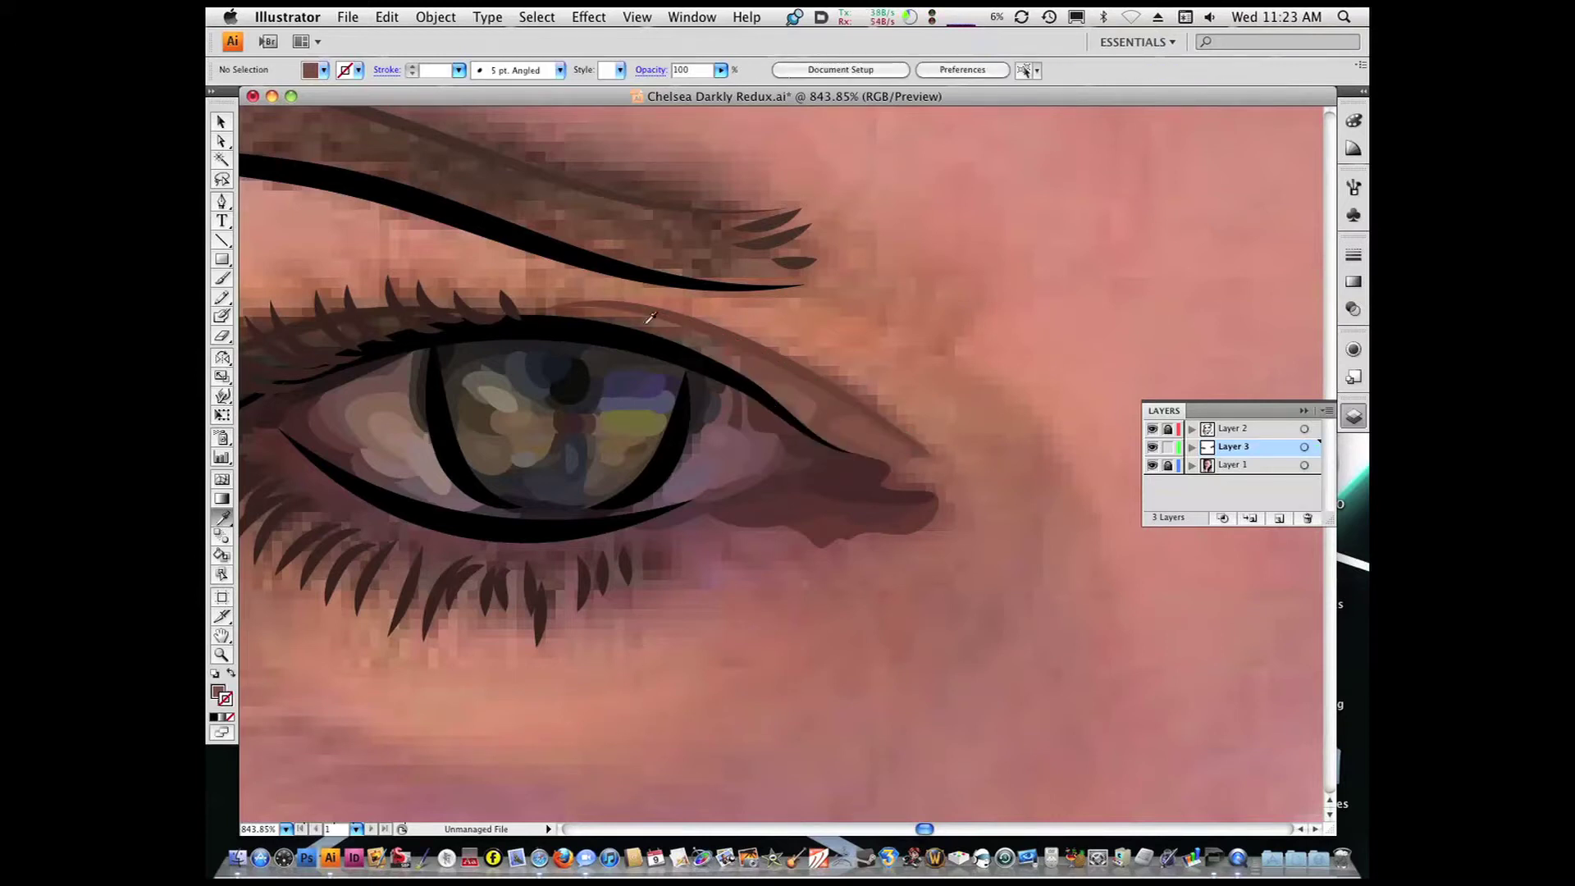
# Extend the eyelid colouring along the crease above the iris with a filled shape in a sampled brown
pyautogui.click(689, 350)
pyautogui.press('super+shift+a')
pyautogui.hotkey('shift', 'b')
pyautogui.moveTo(580, 323); pyautogui.dragTo(679, 316)
pyautogui.press('super+shift+a')
# Add further filled shading shapes around the inner side of the eye, using a dark tone sampled from the photo
pyautogui.scroll(-5, 604, 364)
pyautogui.scroll(6, 799, 399)
pyautogui.moveTo(776, 361)
pyautogui.mouseDown()
pyautogui.moveTo(742, 415)
pyautogui.moveTo(656, 459)
pyautogui.mouseUp()
pyautogui.press('super+shift+a')
pyautogui.press('i')
pyautogui.click(771, 394)
pyautogui.hotkey('shift', 'b')
pyautogui.press('super+shift+a')
# Compare both coloured eyes at 200% with the photo layer, Layer 1, hidden and shown
pyautogui.scroll(-6, 725, 523)
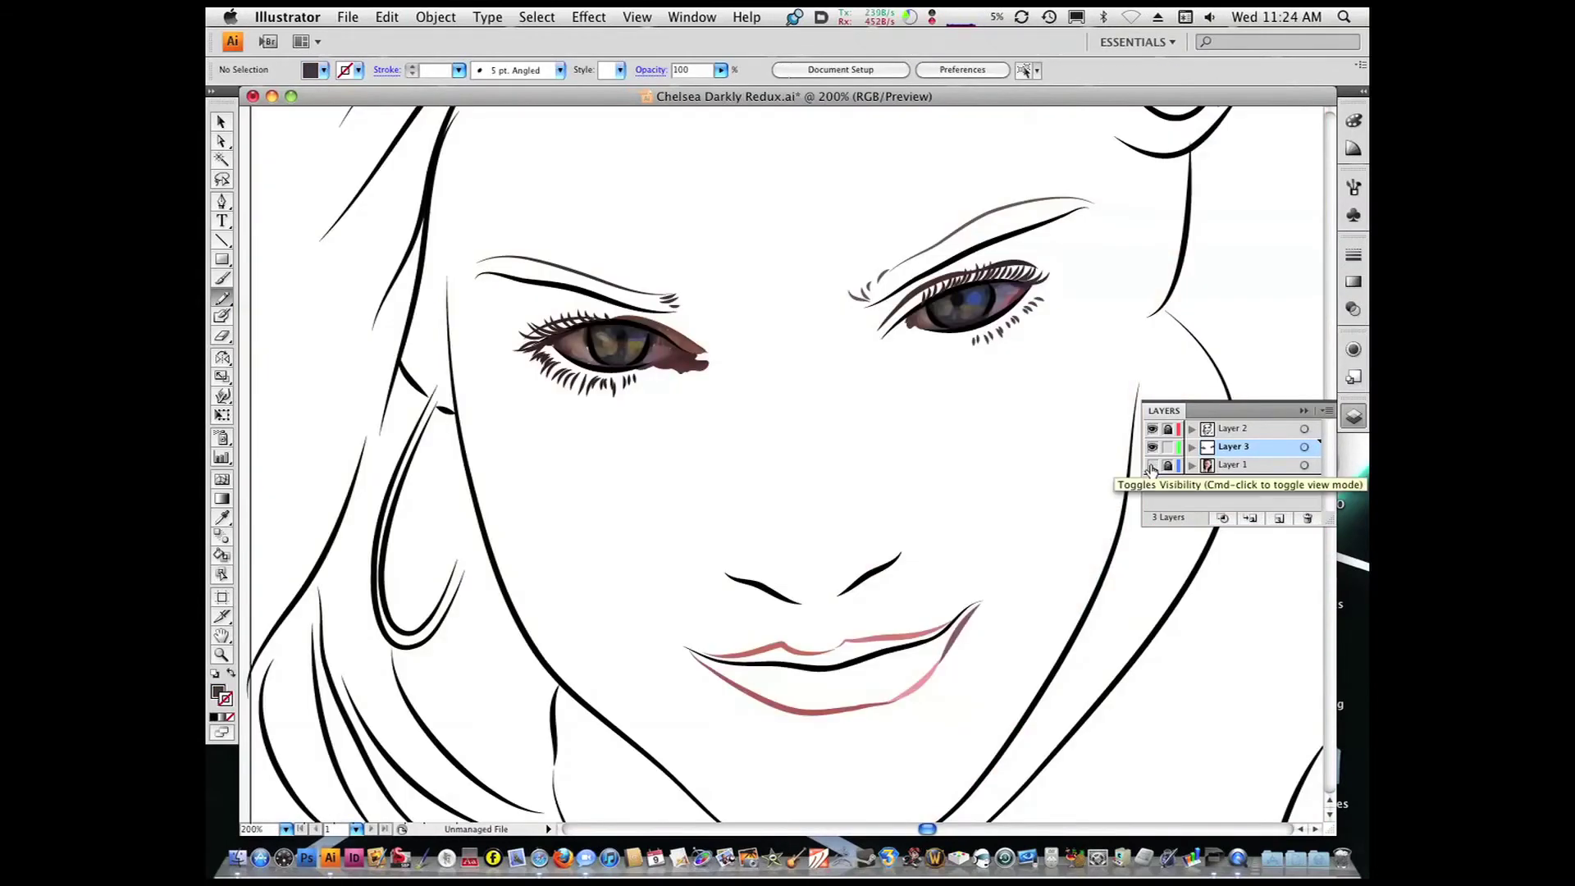
pyautogui.press('i')
pyautogui.scroll(3, 759, 338)
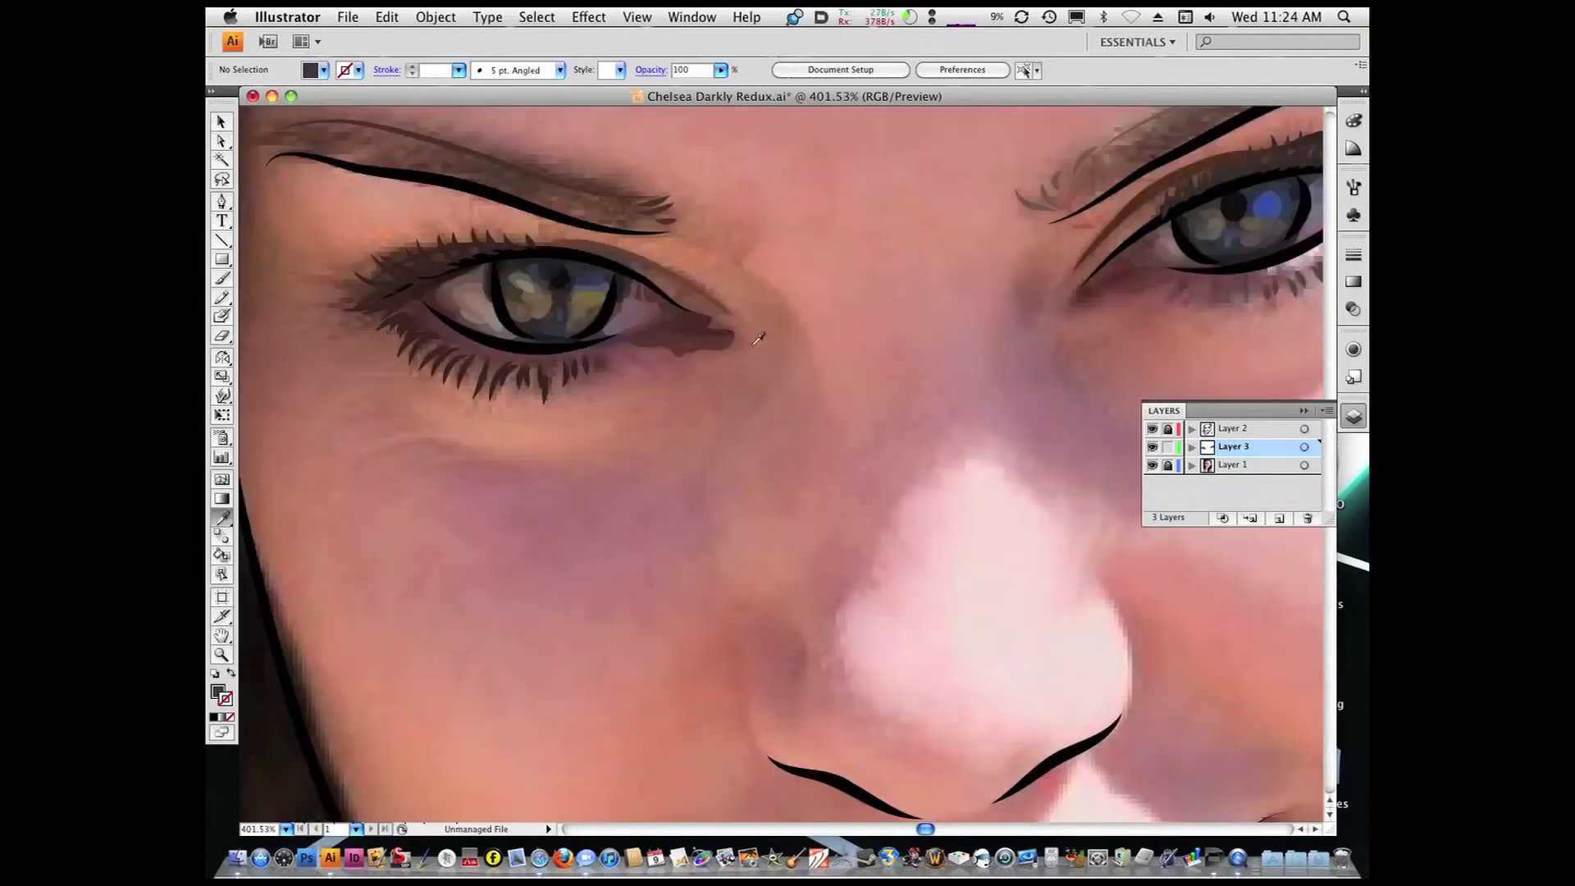
# Fill the left eye's inner corner and the skin along its lower lashes with freehand shapes in sampled dark browns
pyautogui.click(736, 326)
pyautogui.hotkey('shift', 'b')
pyautogui.moveTo(743, 329); pyautogui.dragTo(672, 326)
pyautogui.press('super+shift+a')
pyautogui.moveTo(409, 293); pyautogui.dragTo(410, 293)
pyautogui.press('i')
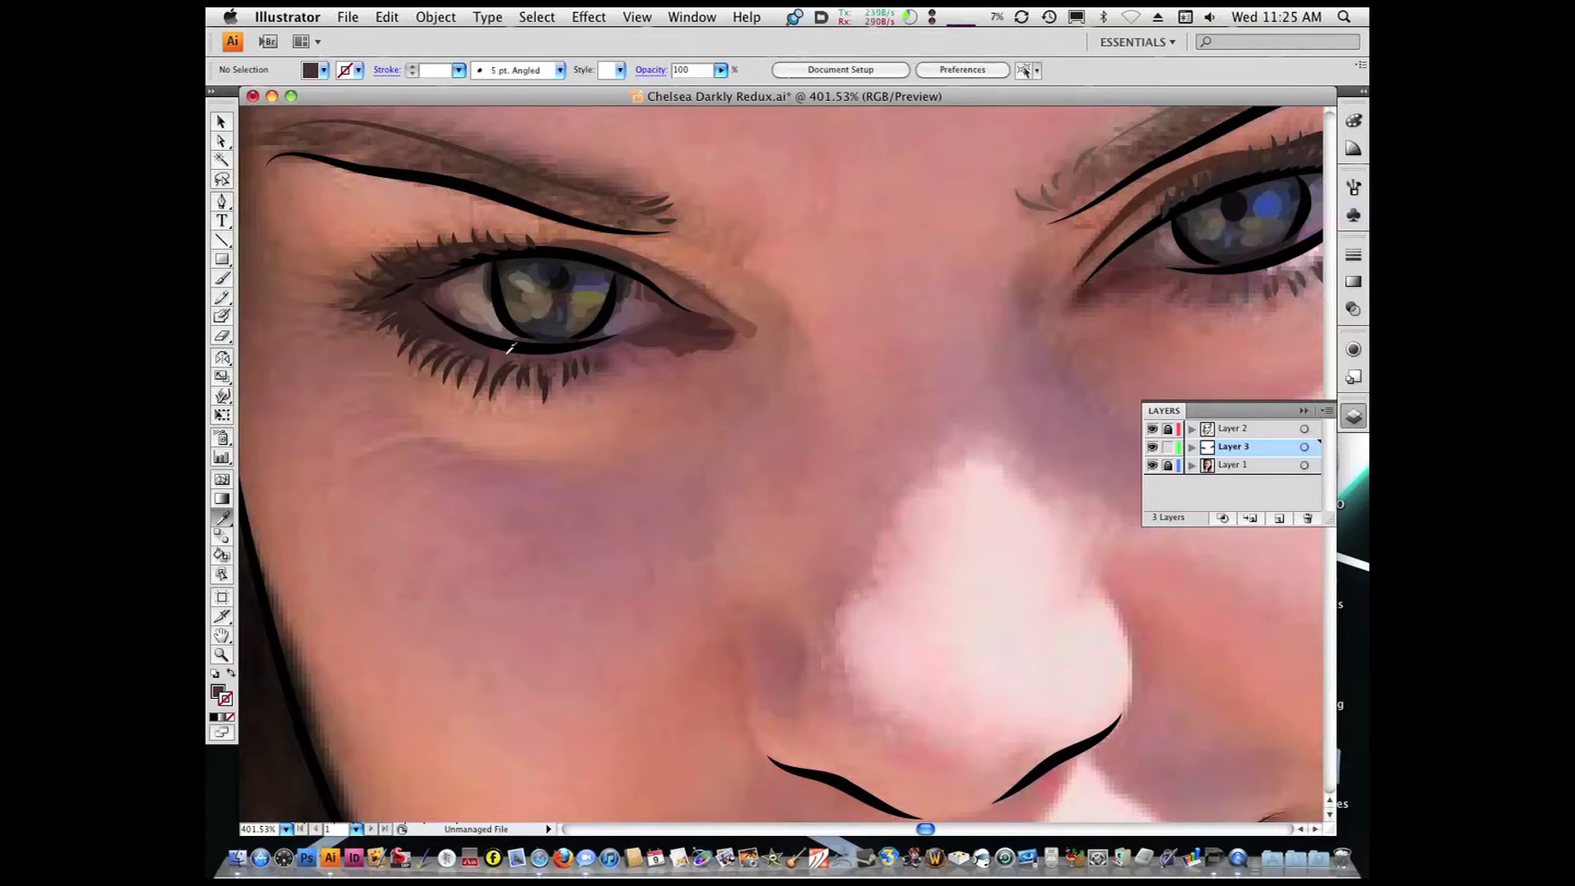
pyautogui.moveTo(561, 363); pyautogui.dragTo(564, 362)
pyautogui.press('i')
pyautogui.scroll(2, 574, 363)
pyautogui.scroll(-4, 574, 363)
pyautogui.hotkey('shift', 'b')
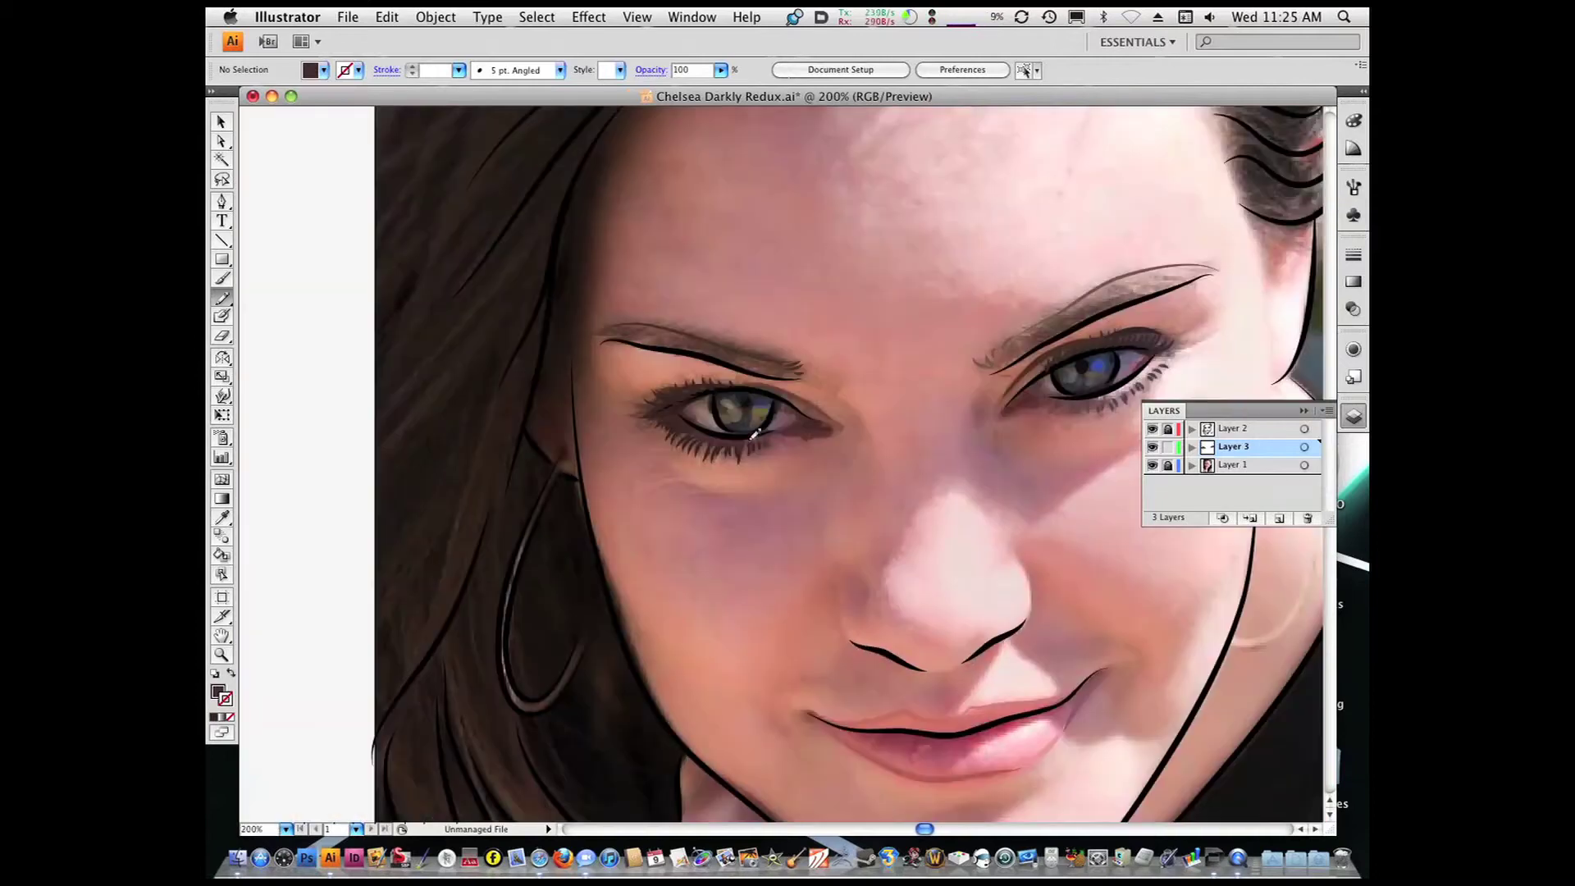
# Fill the skin between the left eye's inner corner and the eyebrow with freehand shapes in sampled reddish browns
pyautogui.click(782, 437)
pyautogui.hotkey('shift', 'b')
pyautogui.click(827, 397)
pyautogui.hotkey('shift', 'b')
pyautogui.moveTo(827, 380); pyautogui.dragTo(848, 405)
pyautogui.press('i')
pyautogui.click(857, 401)
pyautogui.hotkey('shift', 'b')
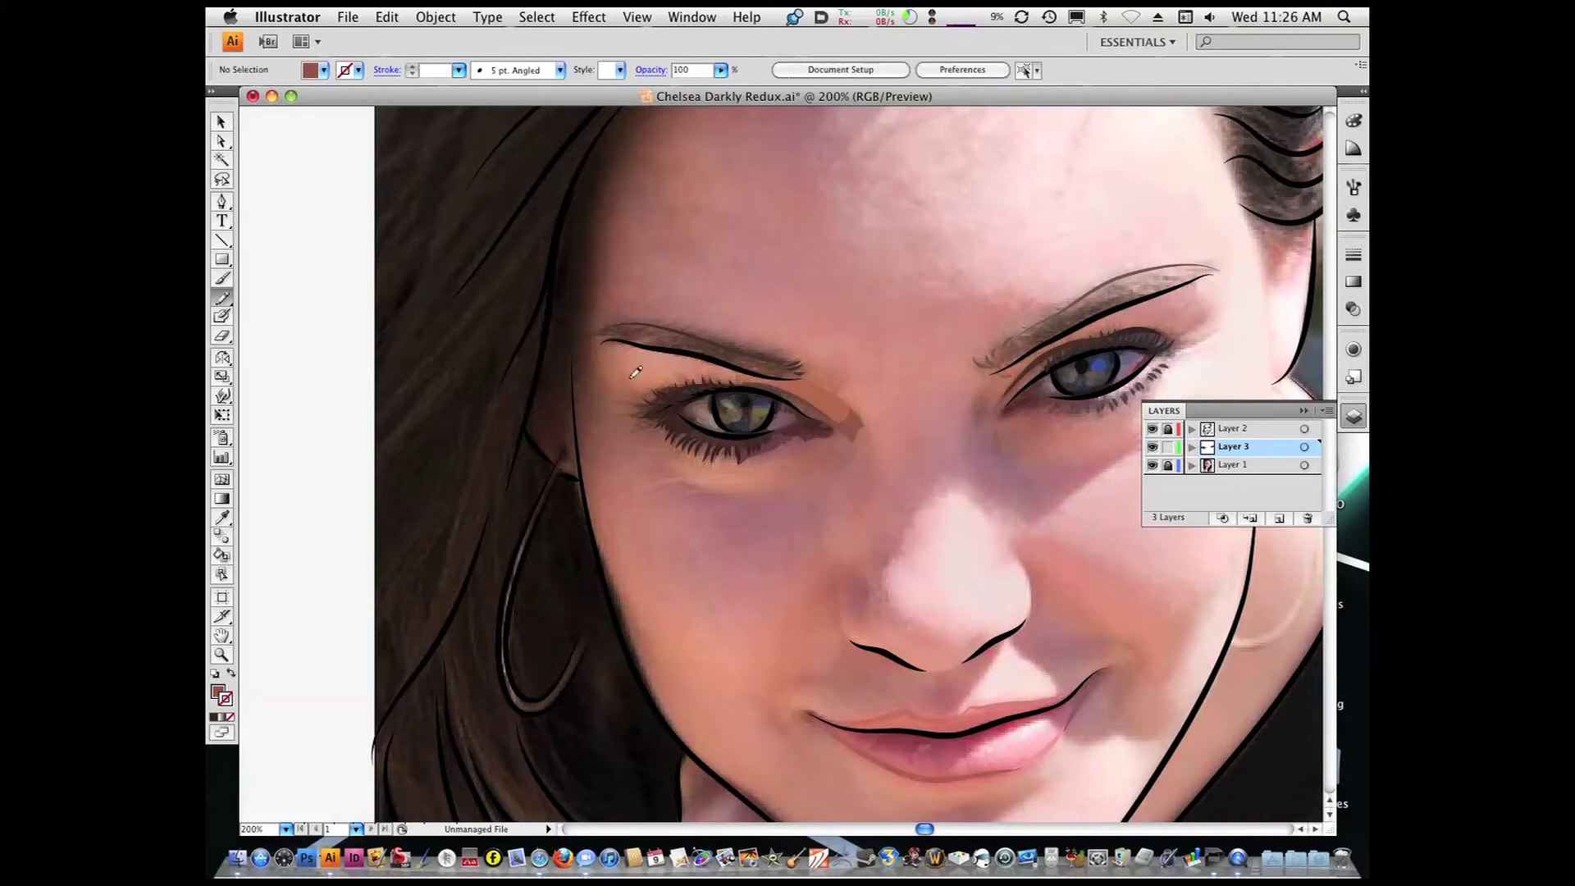
# Fill the brow bone under the outer half of the left eyebrow with freehand shapes in sampled skin tones
pyautogui.click(663, 361)
pyautogui.hotkey('shift', 'b')
pyautogui.hotkey('shift', 'b')
pyautogui.moveTo(681, 368)
pyautogui.mouseDown()
pyautogui.moveTo(738, 354)
pyautogui.moveTo(607, 329)
pyautogui.mouseUp()
pyautogui.hotkey('shift', 'b')
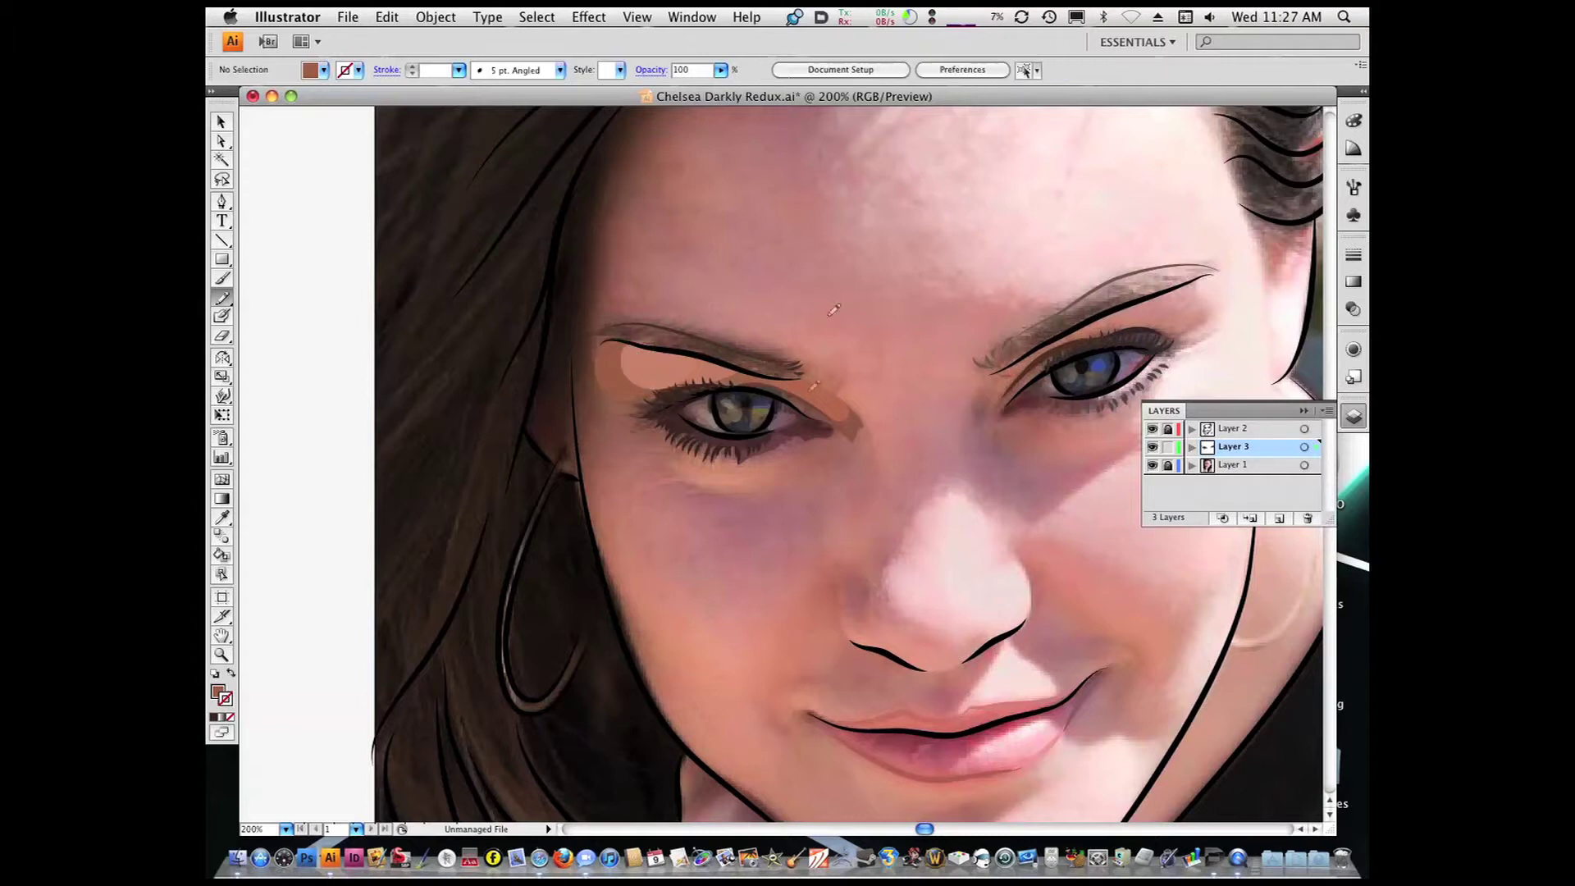
# Shade the skin between the left eye's outer lower lashes with freehand shapes in a sampled brown
pyautogui.scroll(3, 710, 437)
pyautogui.press('i')
pyautogui.hotkey('shift', 'b')
pyautogui.moveTo(584, 351); pyautogui.dragTo(611, 405)
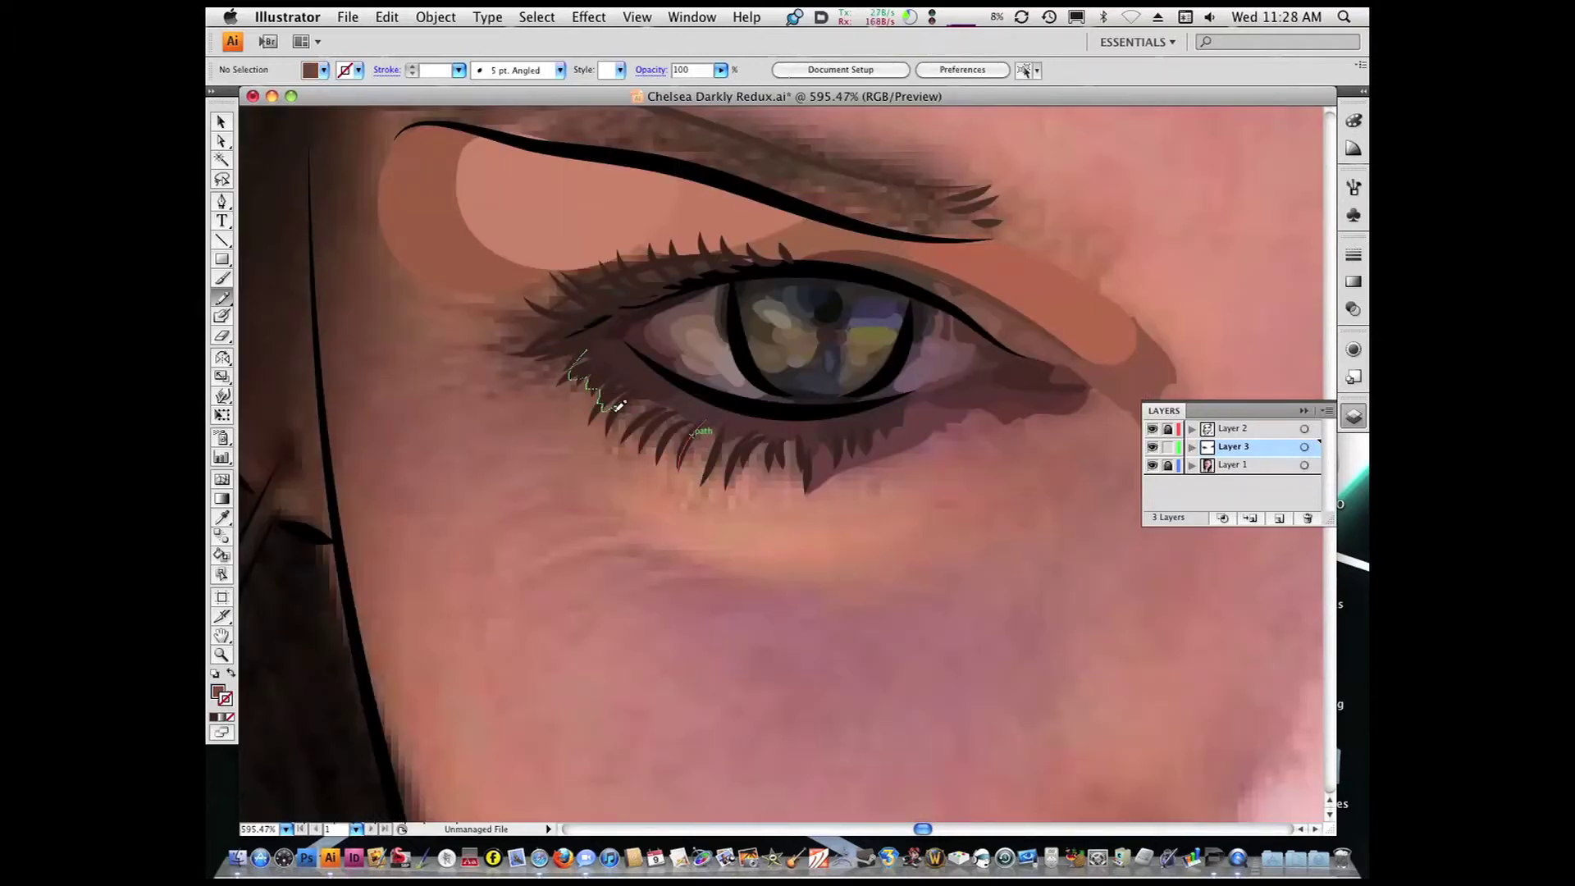
pyautogui.moveTo(813, 440); pyautogui.dragTo(811, 443)
# Fill the bright area directly beneath the left eye's lower lashes with a freehand shape in a sampled tan
pyautogui.press('i')
pyautogui.click(943, 532)
pyautogui.hotkey('shift', 'b')
pyautogui.moveTo(943, 532); pyautogui.dragTo(713, 475)
# Add purplish sampled shapes below the inner lower lashes of the left eye, next to the tan under-eye patch
pyautogui.press('i')
pyautogui.click(967, 422)
pyautogui.hotkey('shift', 'b')
pyautogui.moveTo(943, 426); pyautogui.dragTo(878, 460)
pyautogui.press('i')
pyautogui.hotkey('shift', 'b')
pyautogui.moveTo(968, 428); pyautogui.dragTo(912, 433)
# Fill the outer upper lash area of the left eye with freehand shapes in a sampled dark brown
pyautogui.press('i')
pyautogui.click(544, 302)
pyautogui.hotkey('shift', 'b')
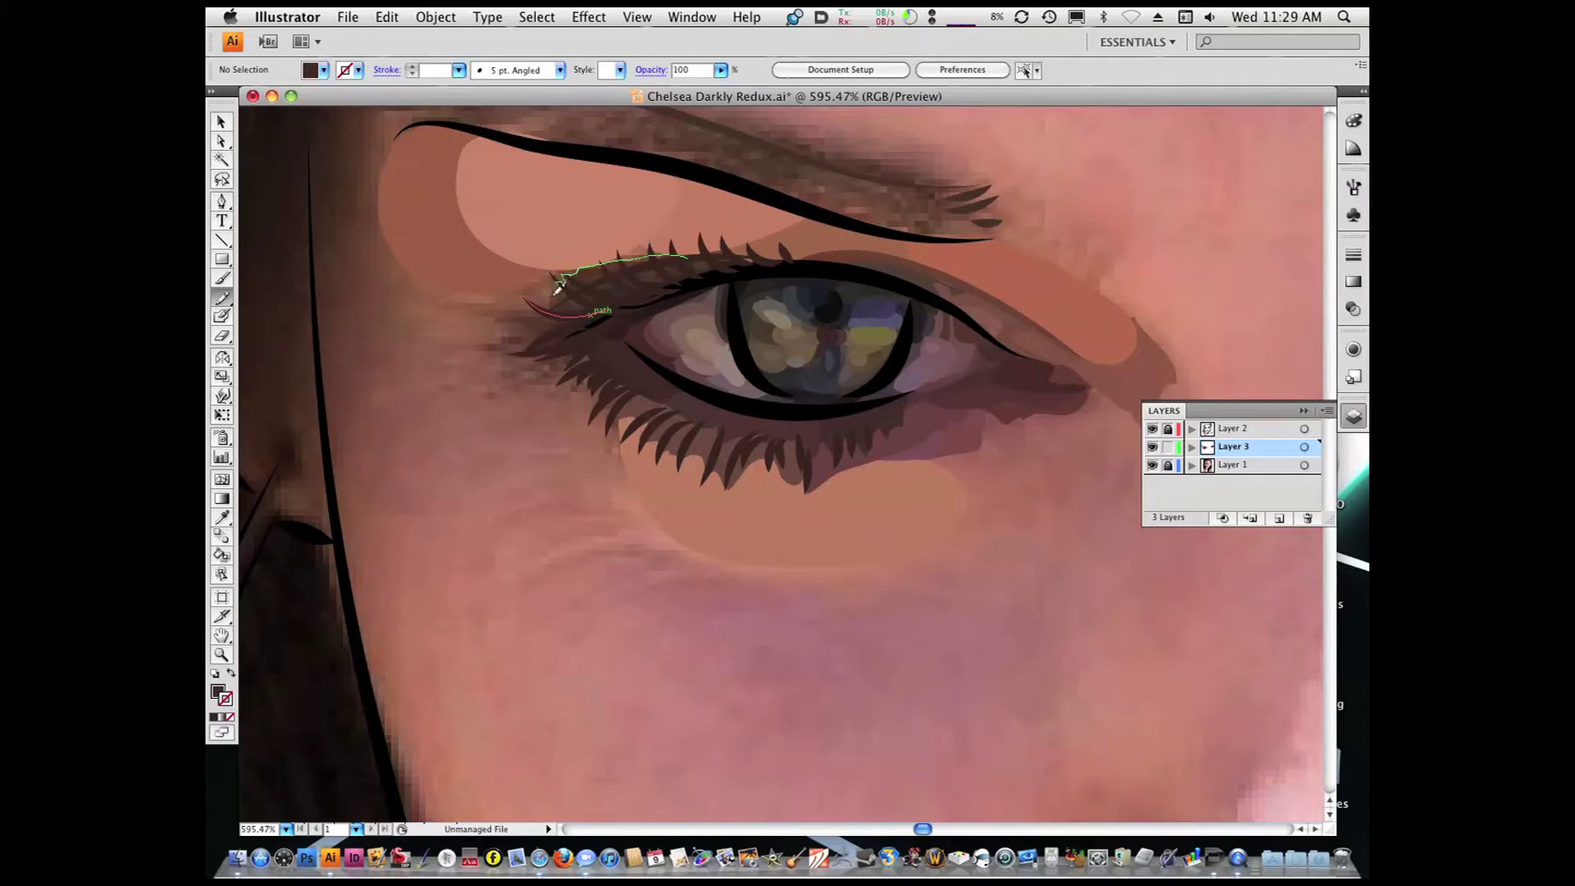
pyautogui.moveTo(496, 234); pyautogui.dragTo(811, 415)
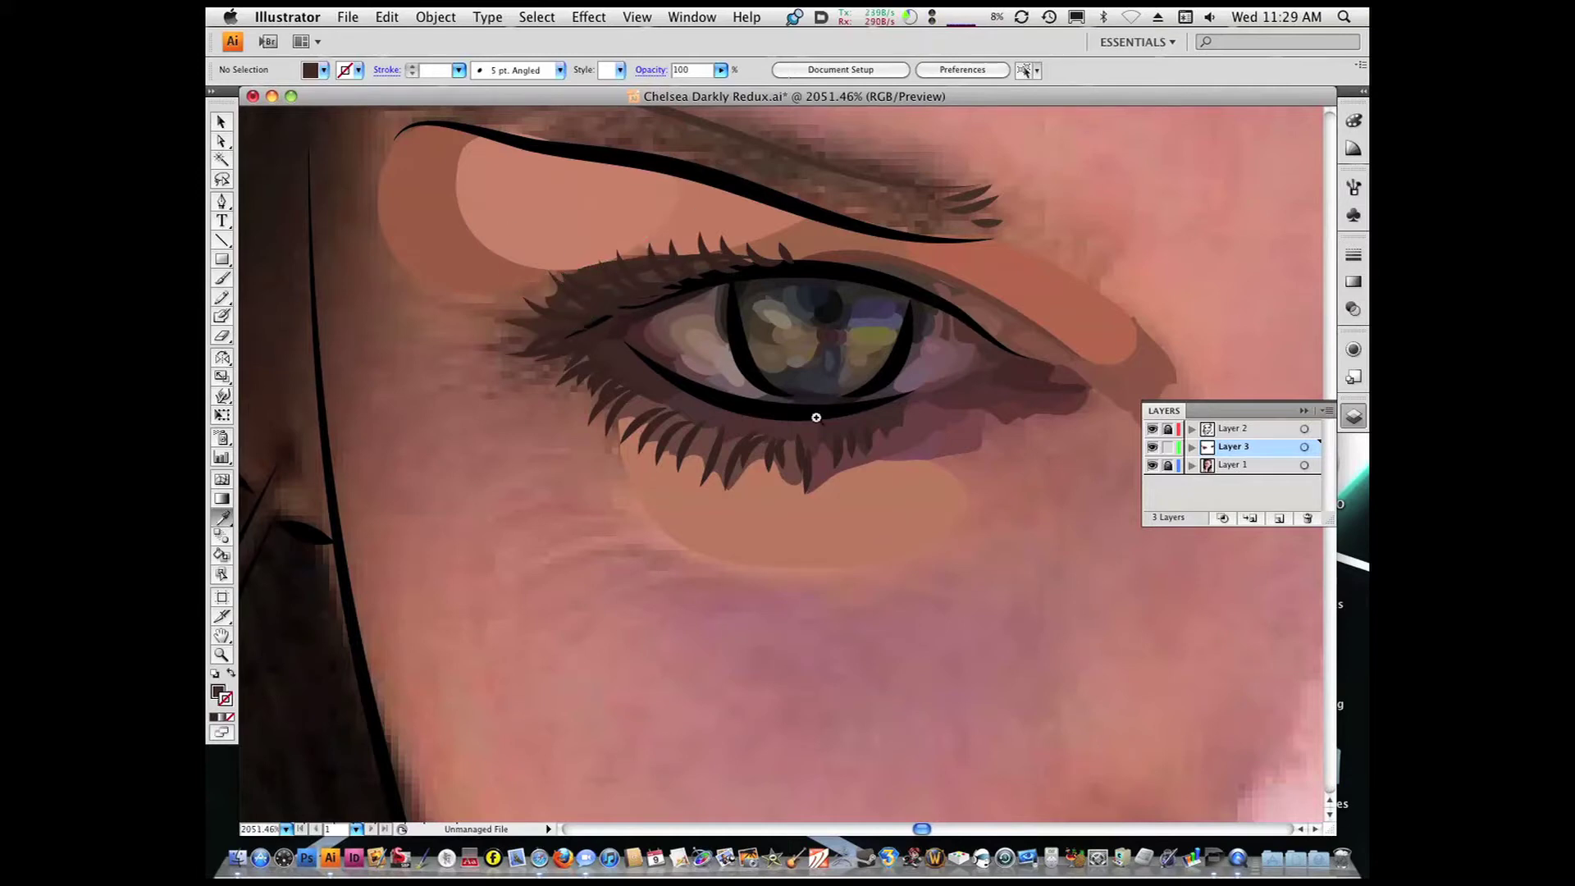
pyautogui.moveTo(620, 434); pyautogui.dragTo(623, 433)
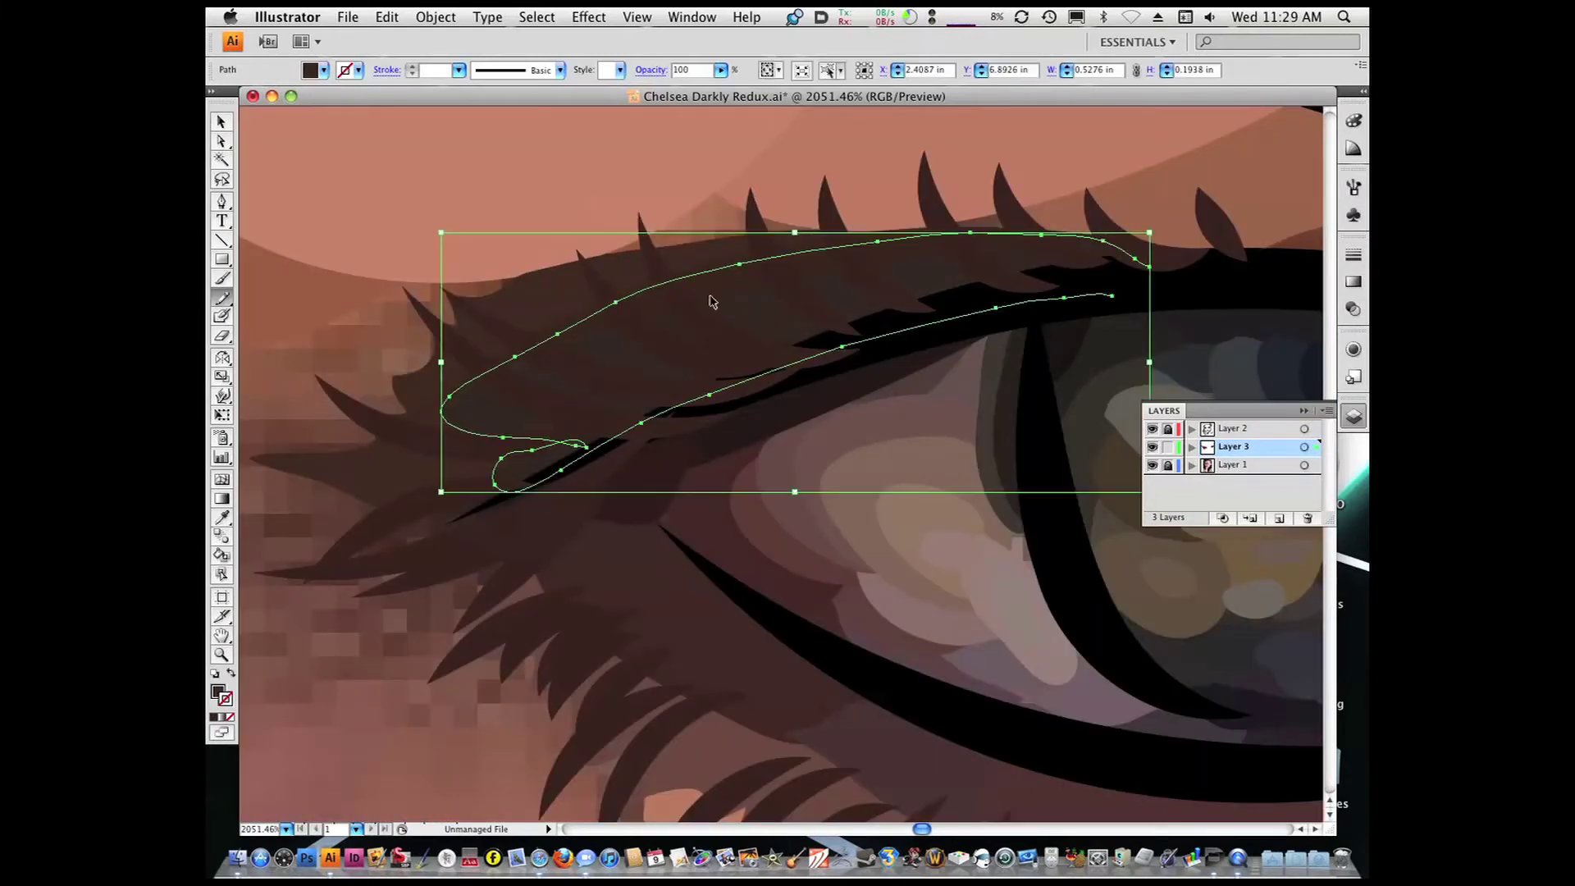
# Fill the skin around the lashes at the left eye's outer corner with a shape in a sampled brown
pyautogui.press('super+minus')
pyautogui.press('super+minus')
pyautogui.press('super+minus')
pyautogui.press('super+minus')
pyautogui.press('super+minus')
pyautogui.press('super+minus')
pyautogui.press('i')
pyautogui.click(488, 362)
pyautogui.hotkey('shift', 'b')
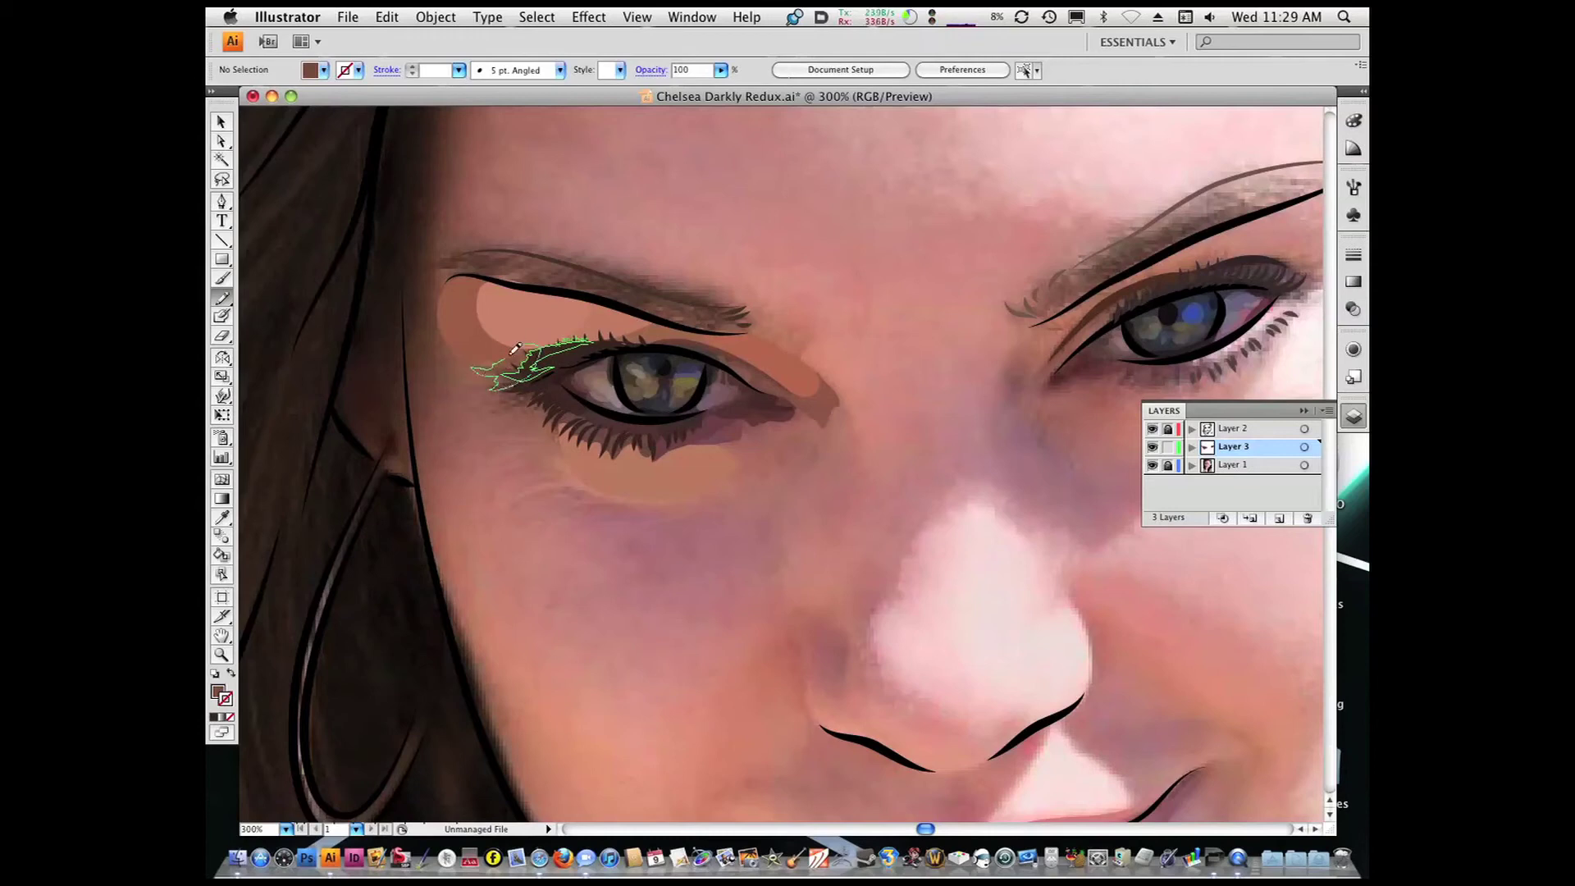
# Examine the filled shapes around the left eye's upper lashes and outer corner up close and from a distance
pyautogui.press('super+y')
pyautogui.press('super+y')
pyautogui.press('i')
pyautogui.moveTo(496, 291); pyautogui.dragTo(686, 417)
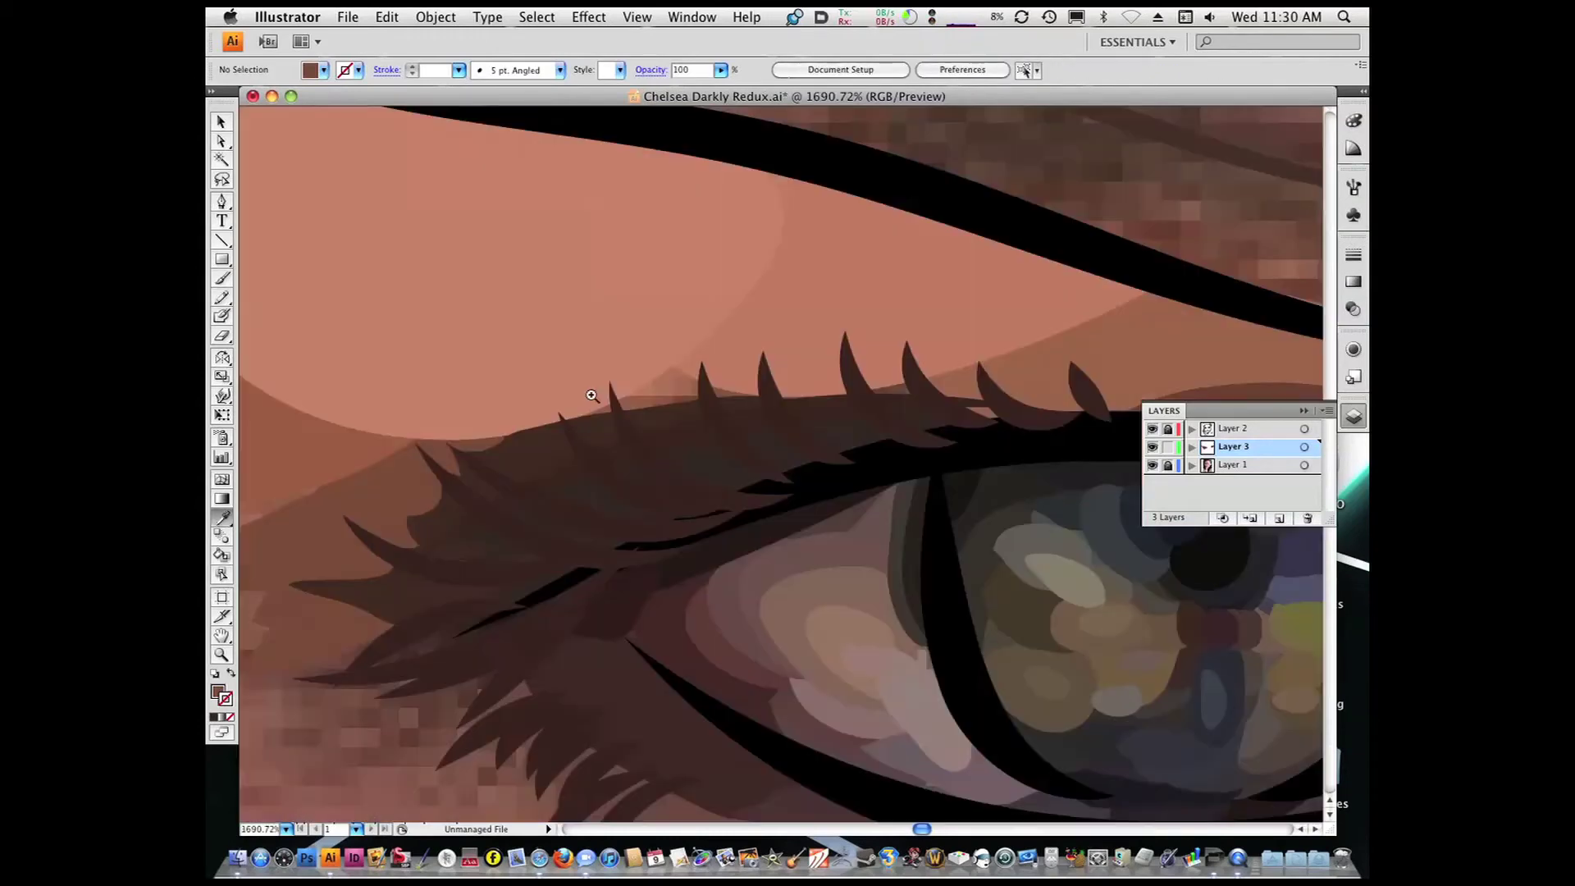
pyautogui.press('super+minus')
pyautogui.press('super+minus')
pyautogui.press('super+minus')
pyautogui.press('super+minus')
pyautogui.press('super+minus')
pyautogui.press('super+minus')
pyautogui.press('super+minus')
# Fill the skin below the left eye's inner corner and beside its outer corner with freehand shapes in sampled browns
pyautogui.click(749, 364)
pyautogui.hotkey('shift', 'b')
pyautogui.moveTo(769, 392)
pyautogui.mouseDown()
pyautogui.moveTo(760, 353)
pyautogui.moveTo(735, 406)
pyautogui.moveTo(749, 364)
pyautogui.mouseUp()
pyautogui.press('i')
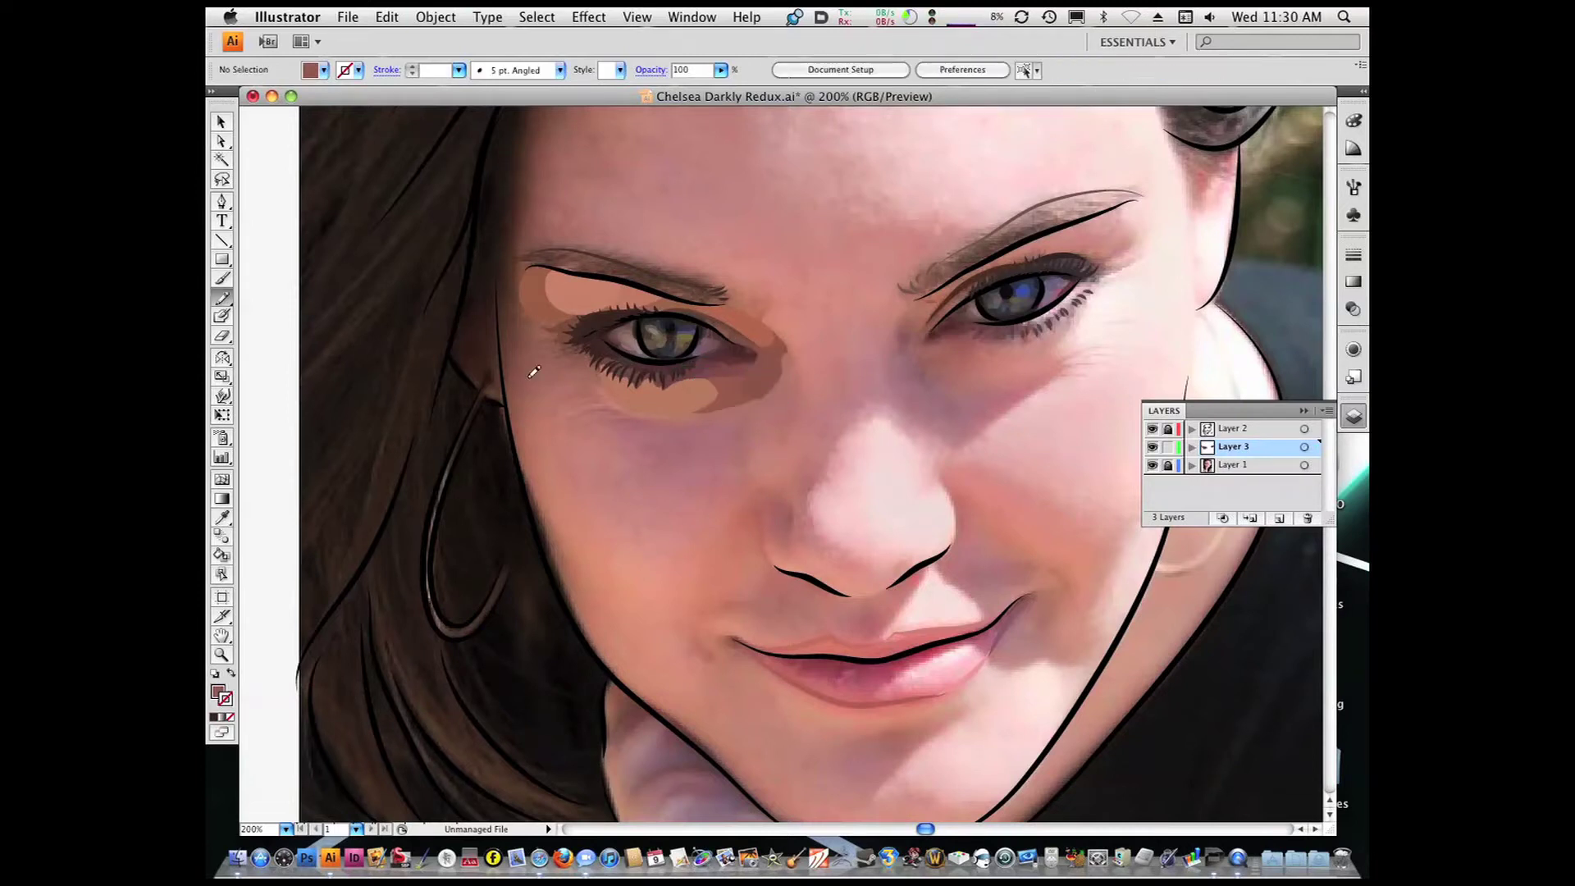
pyautogui.moveTo(554, 363); pyautogui.dragTo(535, 318)
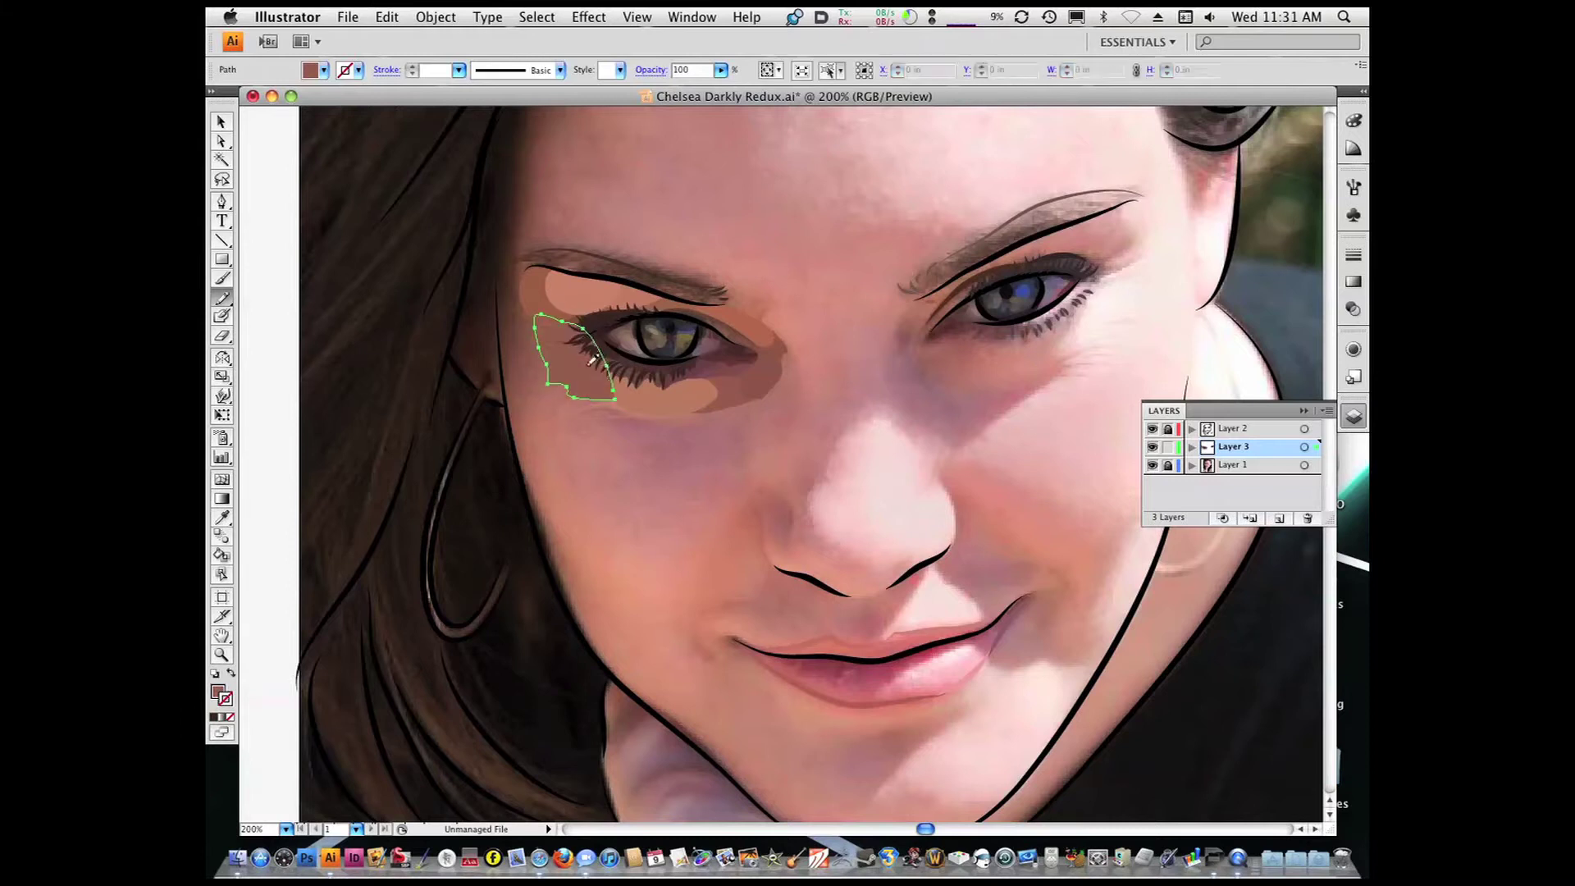
# Fill the left eyebrow with a sampled dark brown and colour the skin around its inner end
pyautogui.moveTo(754, 302)
pyautogui.mouseDown()
pyautogui.moveTo(722, 299)
pyautogui.moveTo(713, 270)
pyautogui.moveTo(656, 305)
pyautogui.moveTo(707, 279)
pyautogui.moveTo(586, 269)
pyautogui.moveTo(578, 244)
pyautogui.mouseUp()
pyautogui.press('i')
pyautogui.click(705, 283)
pyautogui.hotkey('shift', 'b')
pyautogui.press('i')
pyautogui.click(574, 259)
pyautogui.hotkey('shift', 'b')
# Fill the area from the left eye's inner corner down beside the nose with a freehand shape in a sampled mauve brown
pyautogui.click(786, 392)
pyautogui.hotkey('shift', 'b')
pyautogui.moveTo(758, 361)
pyautogui.mouseDown()
pyautogui.moveTo(797, 406)
pyautogui.moveTo(732, 401)
pyautogui.moveTo(739, 456)
pyautogui.mouseUp()
pyautogui.press('i')
pyautogui.click(767, 363)
pyautogui.hotkey('shift', 'b')
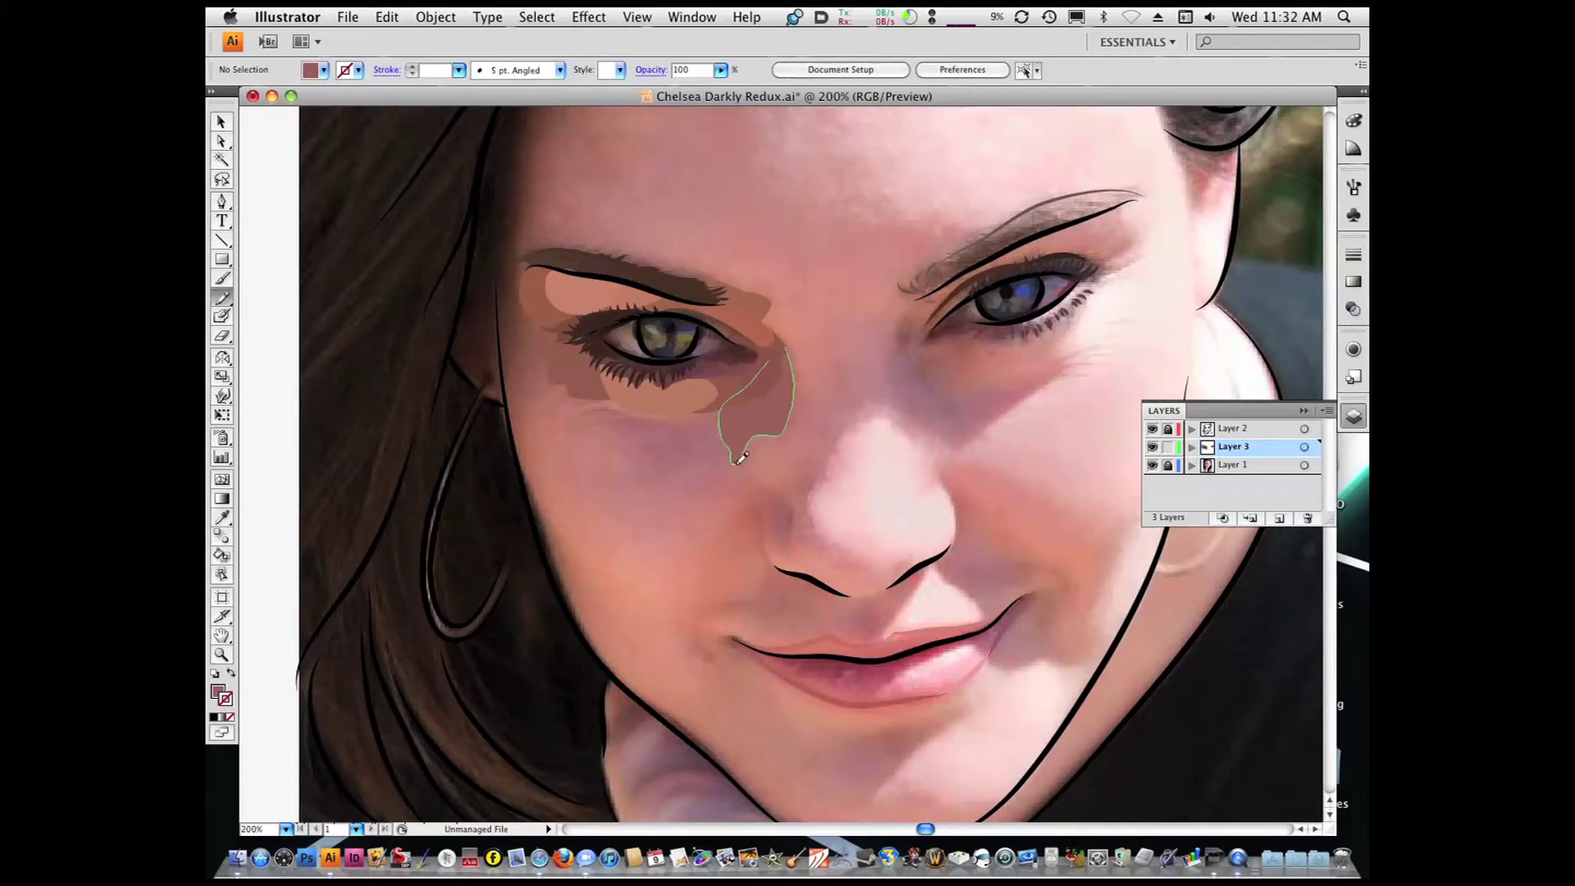
# Fill the shadow under the left eye with sampled mauve shapes, checking the coverage with the Layer 1 photo hidden and shown
pyautogui.moveTo(665, 402); pyautogui.dragTo(666, 403)
pyautogui.hotkey('ctrl', '-')
pyautogui.click(1152, 464)
pyautogui.click(1152, 464)
pyautogui.moveTo(572, 310); pyautogui.dragTo(925, 644)
pyautogui.moveTo(611, 346); pyautogui.dragTo(535, 358)
pyautogui.press('i')
pyautogui.moveTo(550, 445)
pyautogui.mouseDown()
pyautogui.moveTo(637, 332)
pyautogui.moveTo(545, 334)
pyautogui.moveTo(702, 351)
pyautogui.mouseUp()
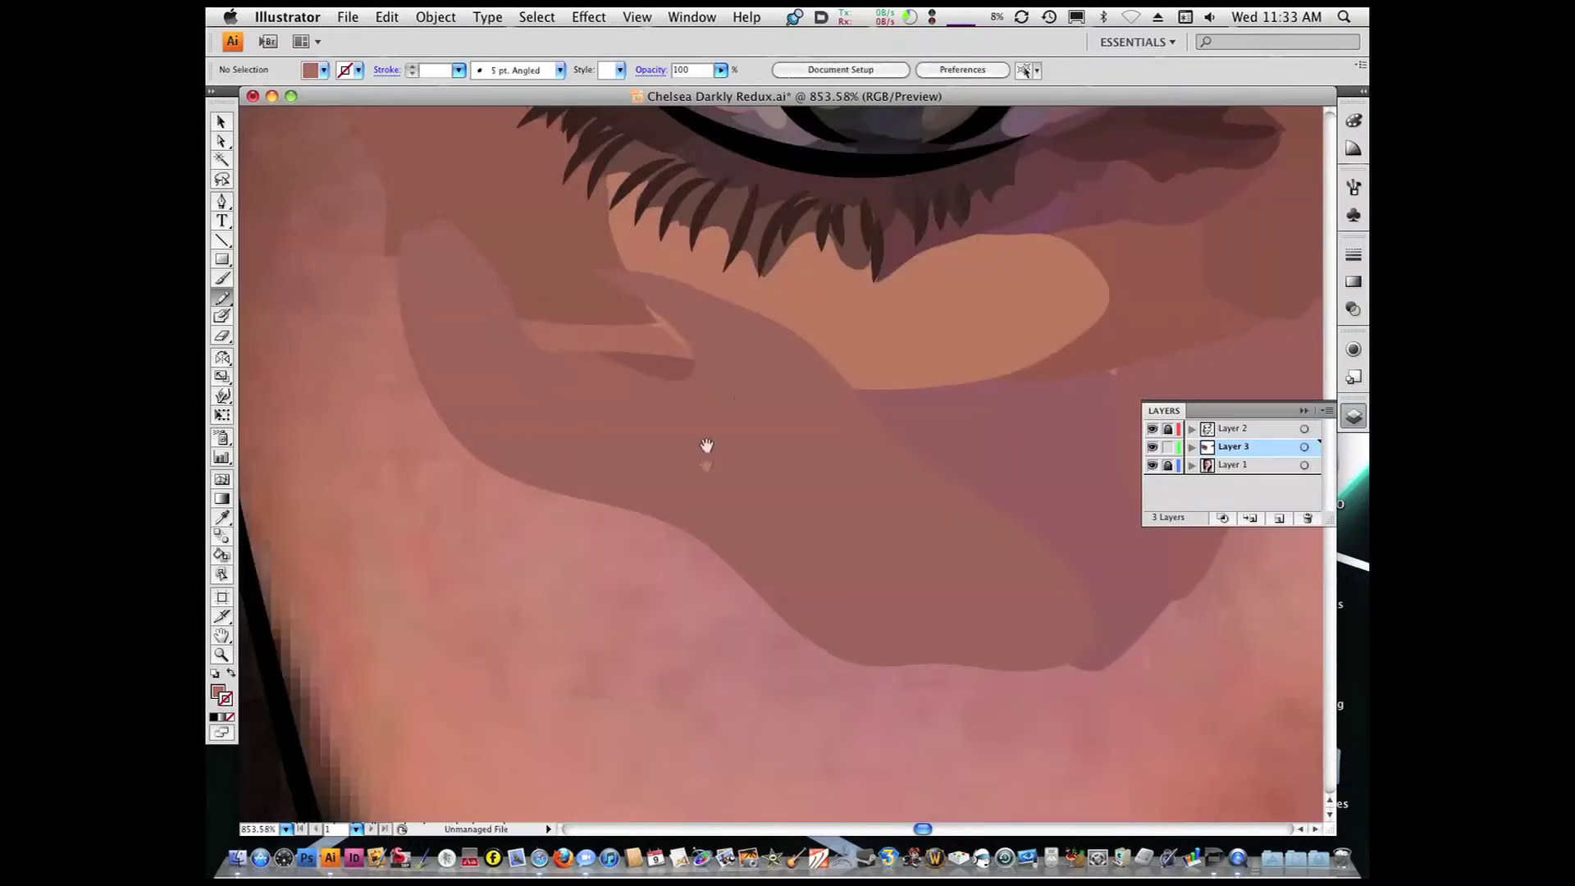
# Colour the side of the nose bridge beside the left eye with a long freehand shape in a sampled skin tone
pyautogui.hotkey('ctrl', '-')
pyautogui.hotkey('ctrl', '-')
pyautogui.hotkey('ctrl', '-')
pyautogui.hotkey('ctrl', '-')
pyautogui.hotkey('ctrl', '-')
pyautogui.press('i')
pyautogui.hotkey('shift', 'b')
pyautogui.moveTo(780, 402); pyautogui.dragTo(785, 399)
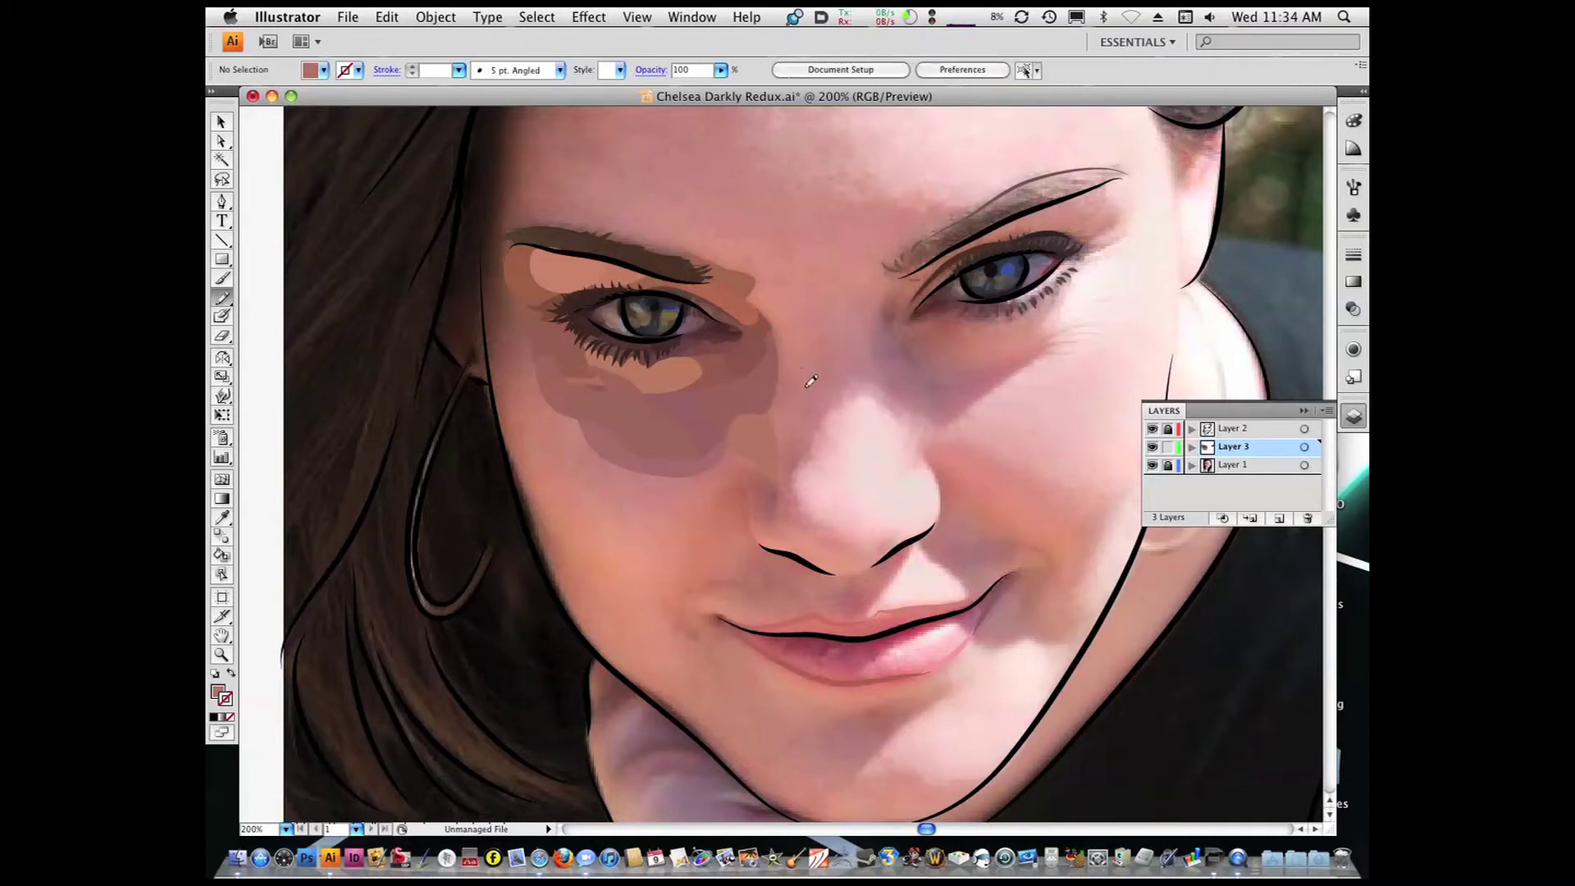
pyautogui.moveTo(769, 284); pyautogui.dragTo(763, 289)
# Add a sampled skin-tone shape between the under-eye shadow and the nose, checking the colouring with the Layer 1 photo hidden
pyautogui.scroll(5, 625, 342)
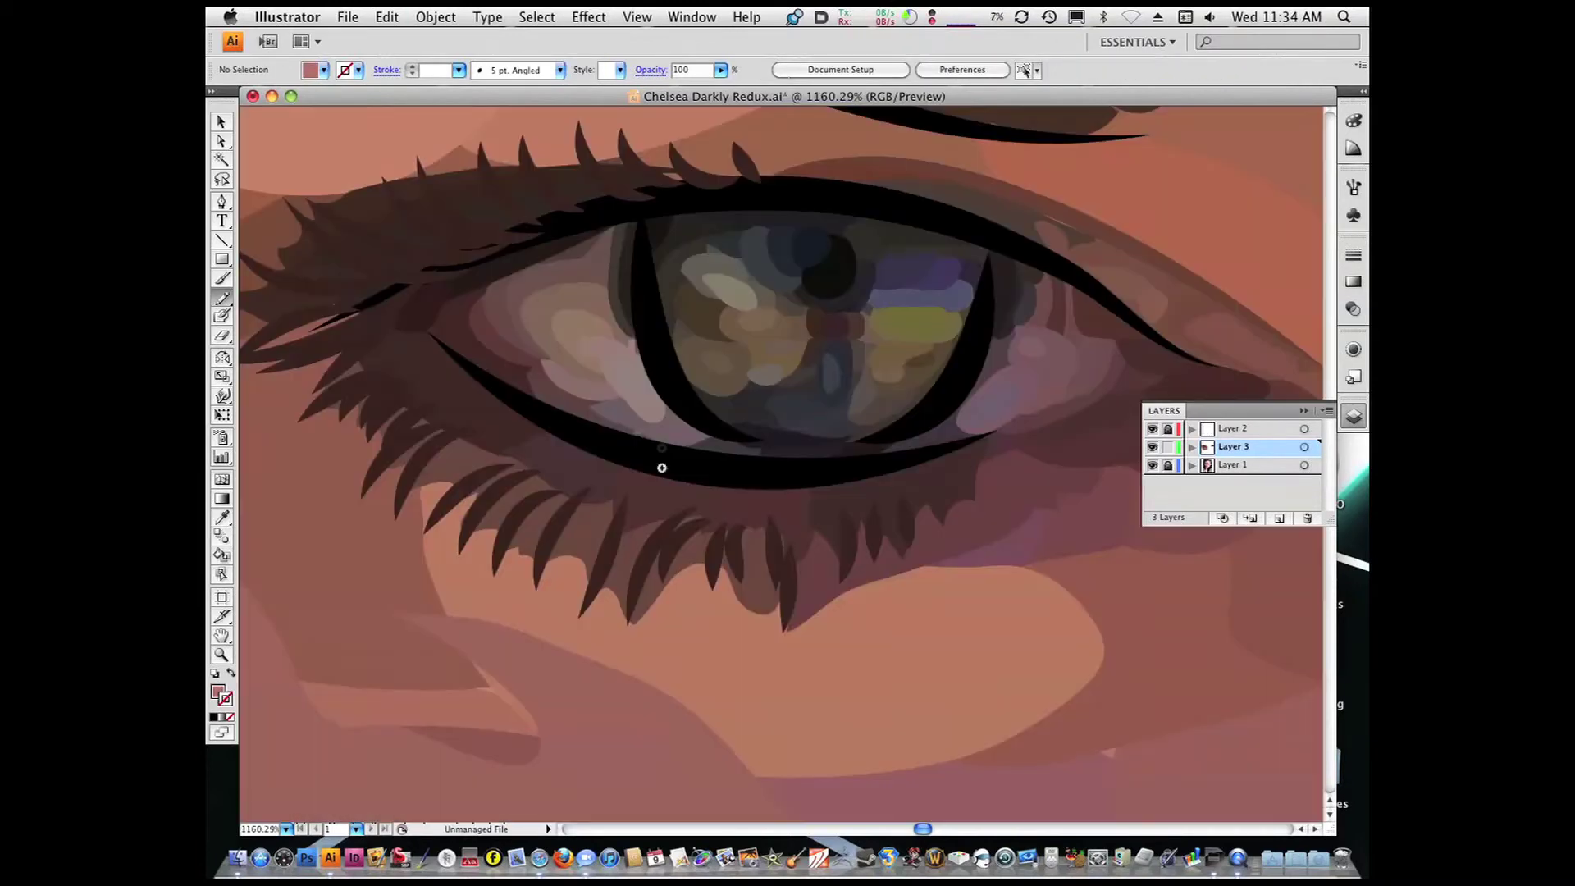
pyautogui.click(641, 336)
pyautogui.hotkey('shift', 'b')
pyautogui.scroll(-5, 626, 334)
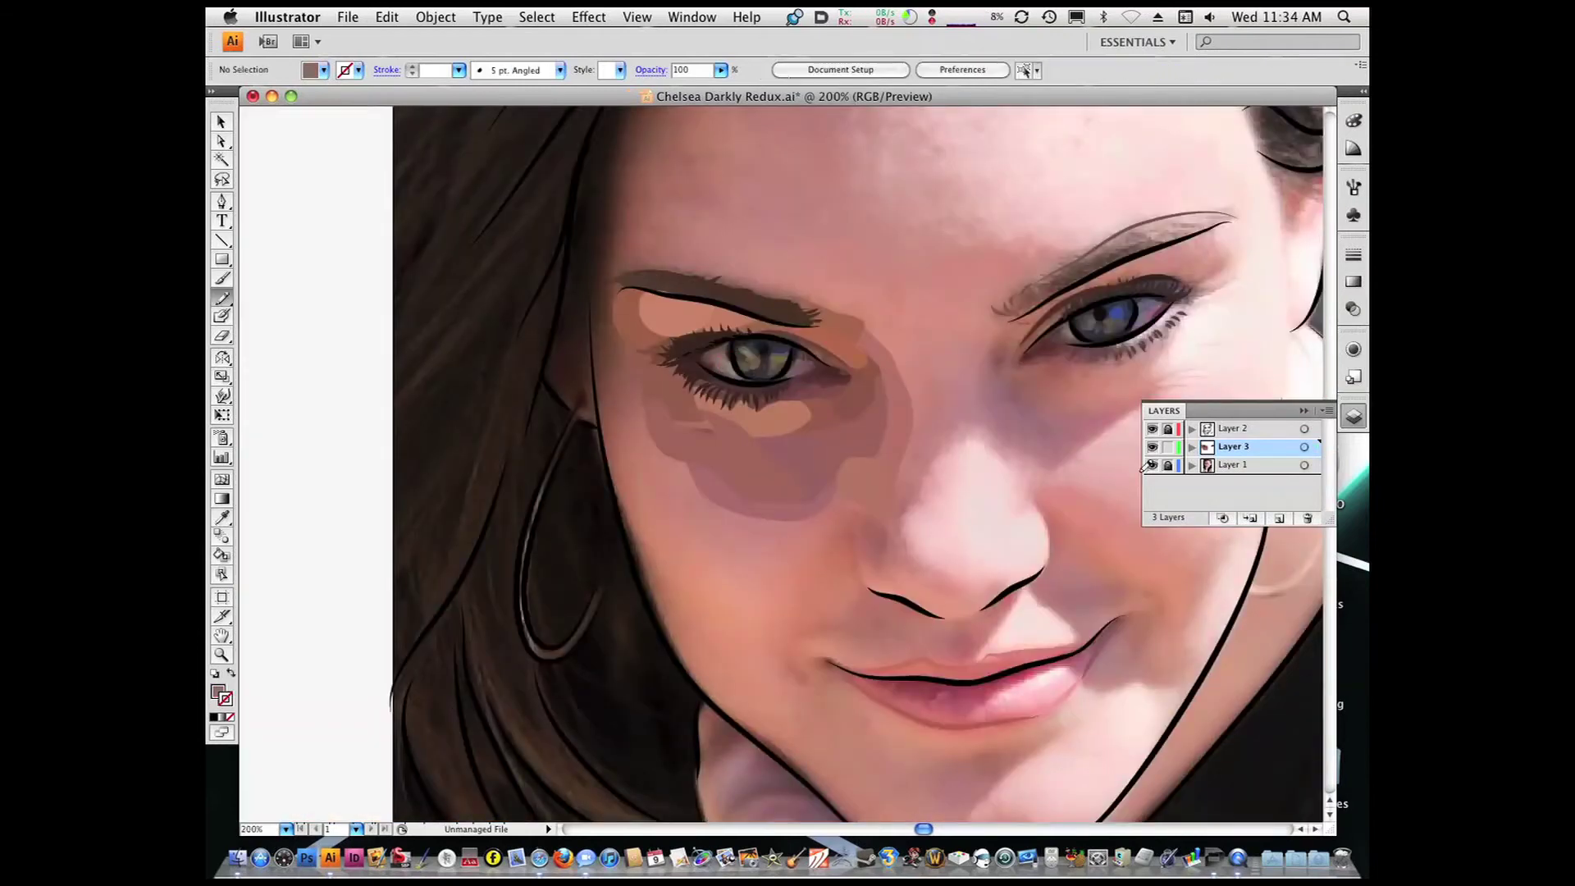
pyautogui.moveTo(845, 455); pyautogui.dragTo(828, 447)
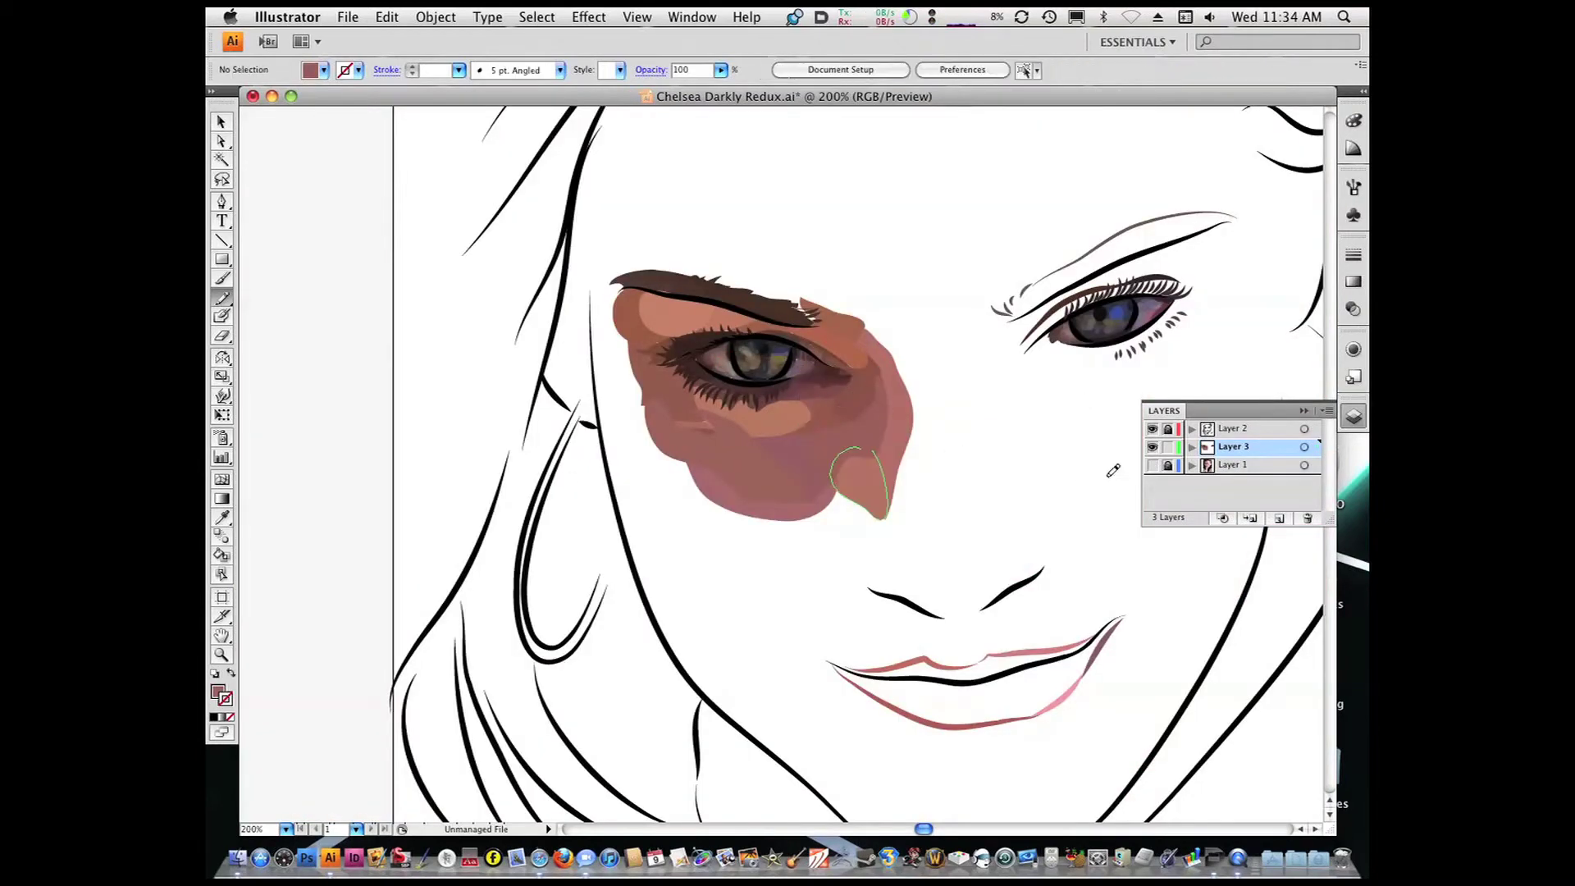
pyautogui.click(1153, 465)
# Shade the left nostril crease and the skin beside it with freehand shapes in sampled darker tones
pyautogui.press('i')
pyautogui.click(890, 508)
pyautogui.hotkey('shift', 'b')
pyautogui.moveTo(899, 515); pyautogui.dragTo(886, 525)
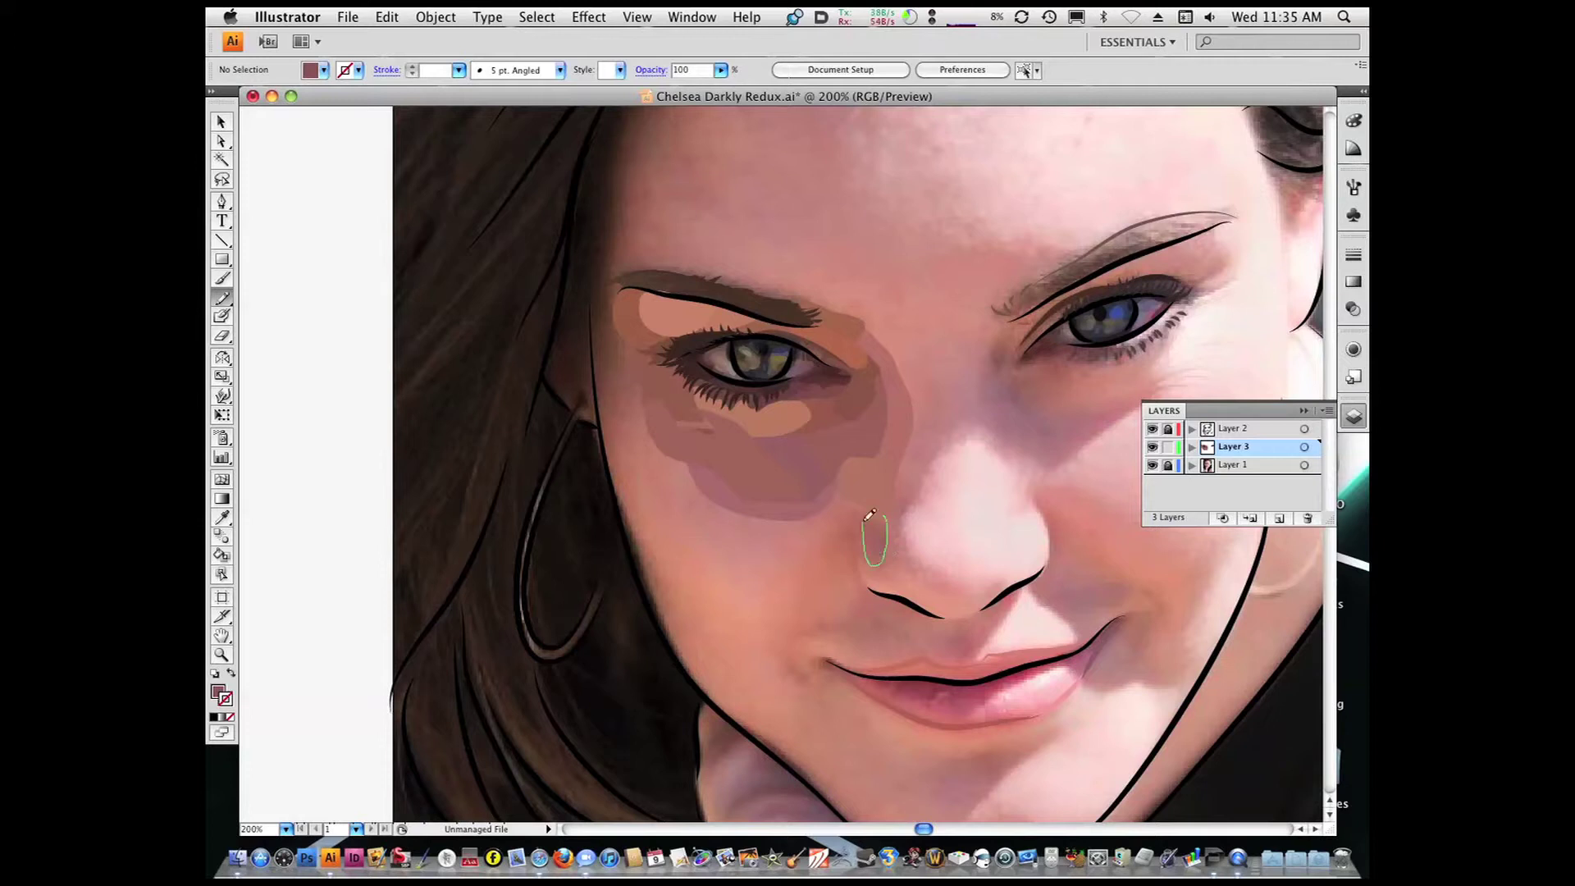
pyautogui.moveTo(845, 529)
pyautogui.mouseDown()
pyautogui.moveTo(871, 508)
pyautogui.moveTo(845, 529)
pyautogui.mouseUp()
# Fill the left cheek below the under-eye shadow with a sampled pinkish shape and compare it with the Layer 1 photo hidden
pyautogui.moveTo(687, 460); pyautogui.dragTo(818, 492)
pyautogui.moveTo(687, 531); pyautogui.dragTo(685, 460)
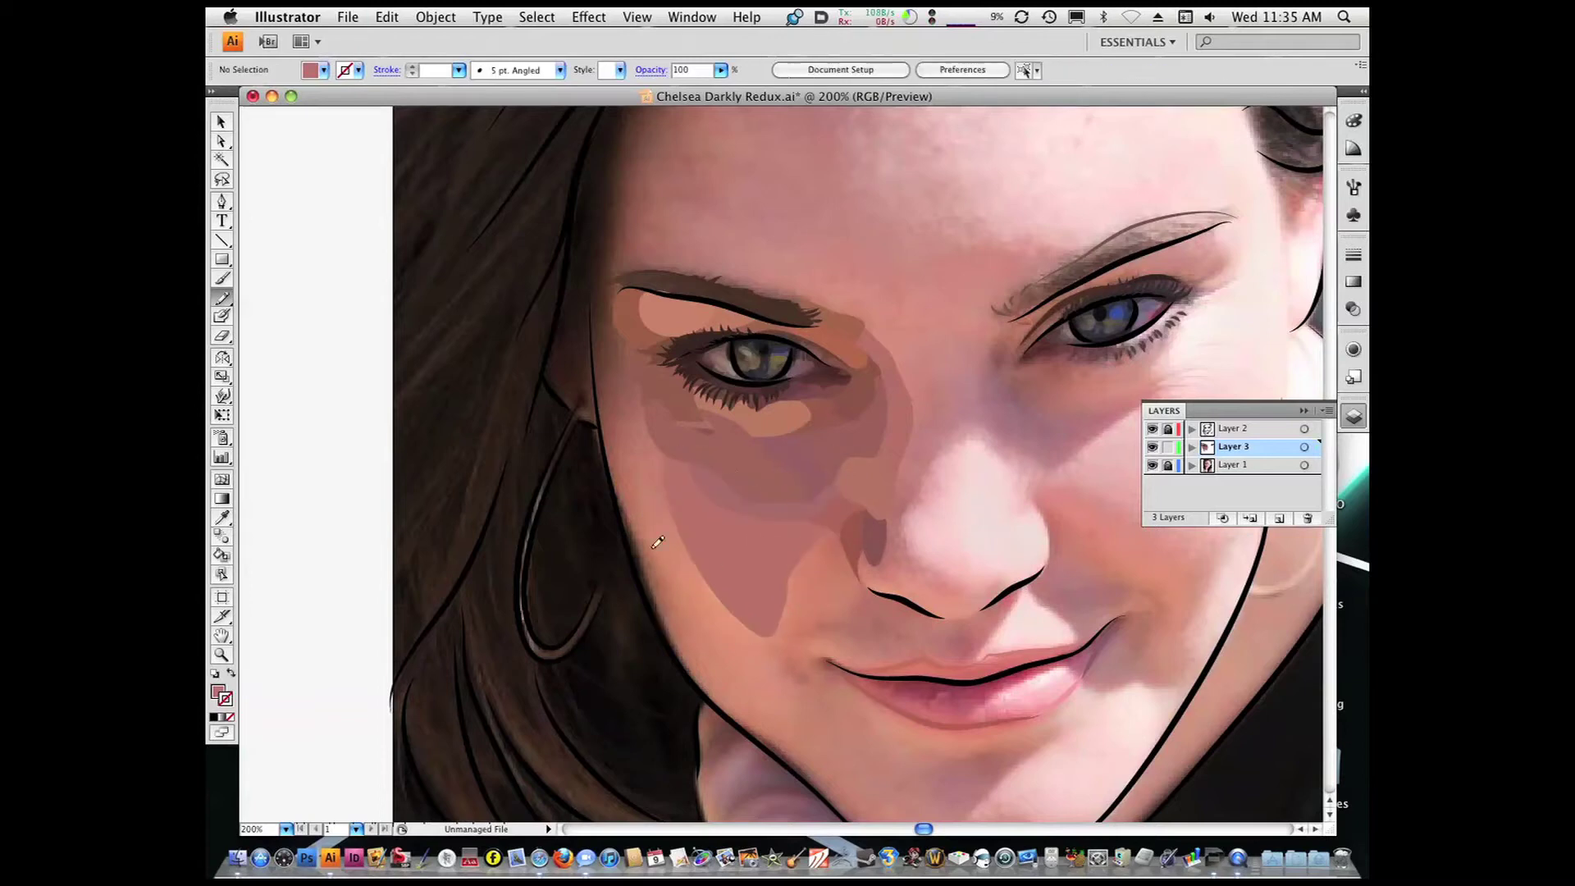
pyautogui.click(1152, 465)
pyautogui.click(1152, 465)
pyautogui.keyDown('alt'); pyautogui.keyDown('super'); pyautogui.click(706, 464); pyautogui.keyUp('super'); pyautogui.keyUp('alt')
pyautogui.keyDown('alt'); pyautogui.keyDown('super'); pyautogui.click(706, 463); pyautogui.keyUp('super'); pyautogui.keyUp('alt')
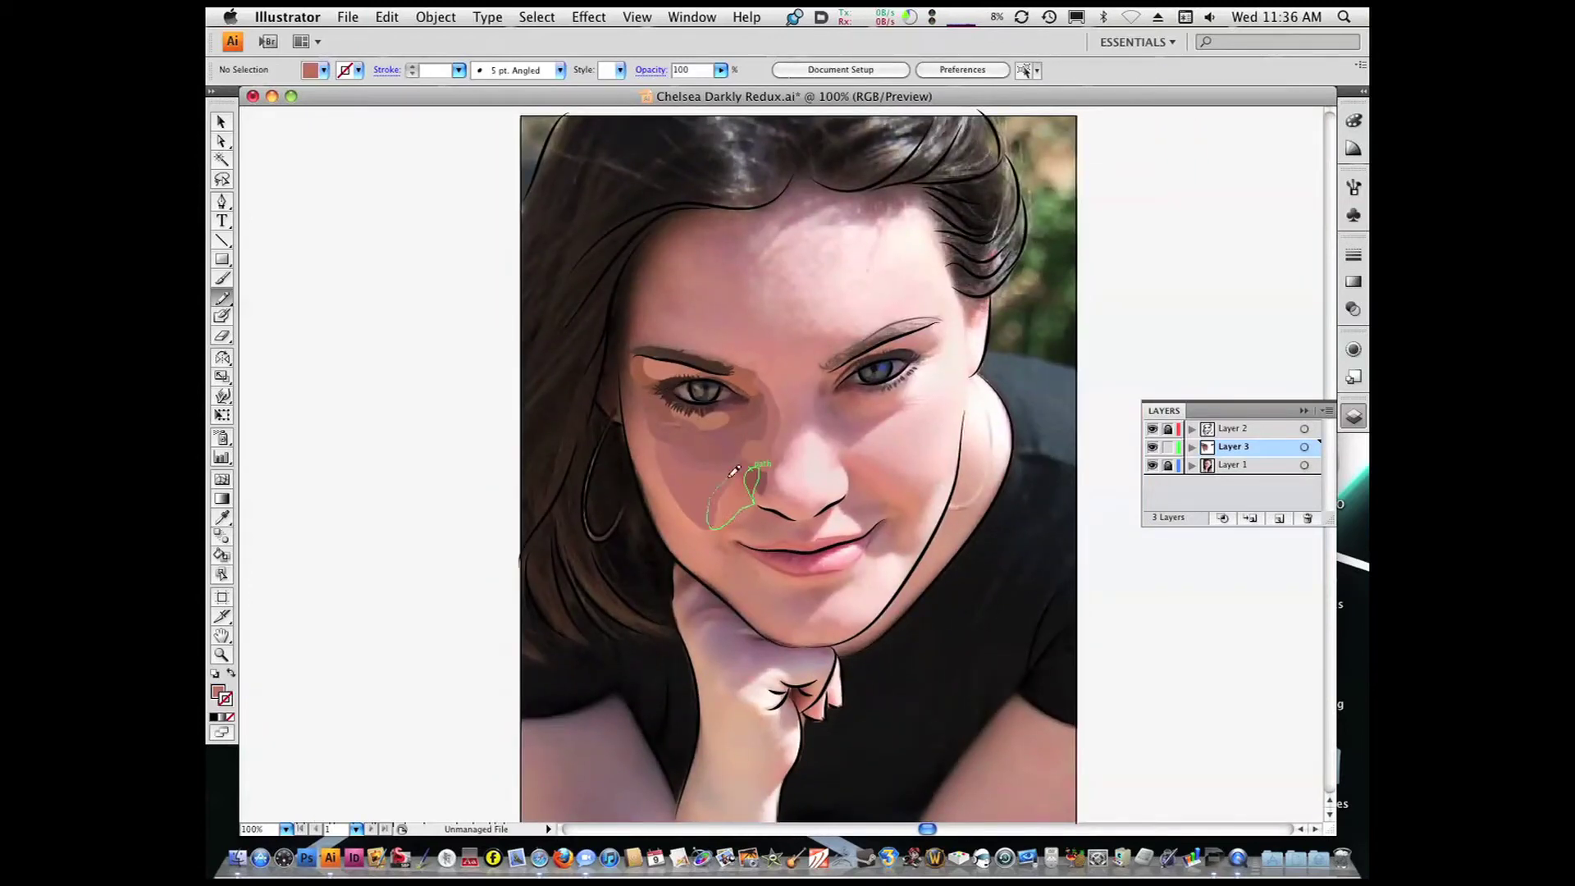
# Fill the area between the eyebrows, the nose bridge and the left forehead with freehand shapes in sampled skin tones
pyautogui.press('i')
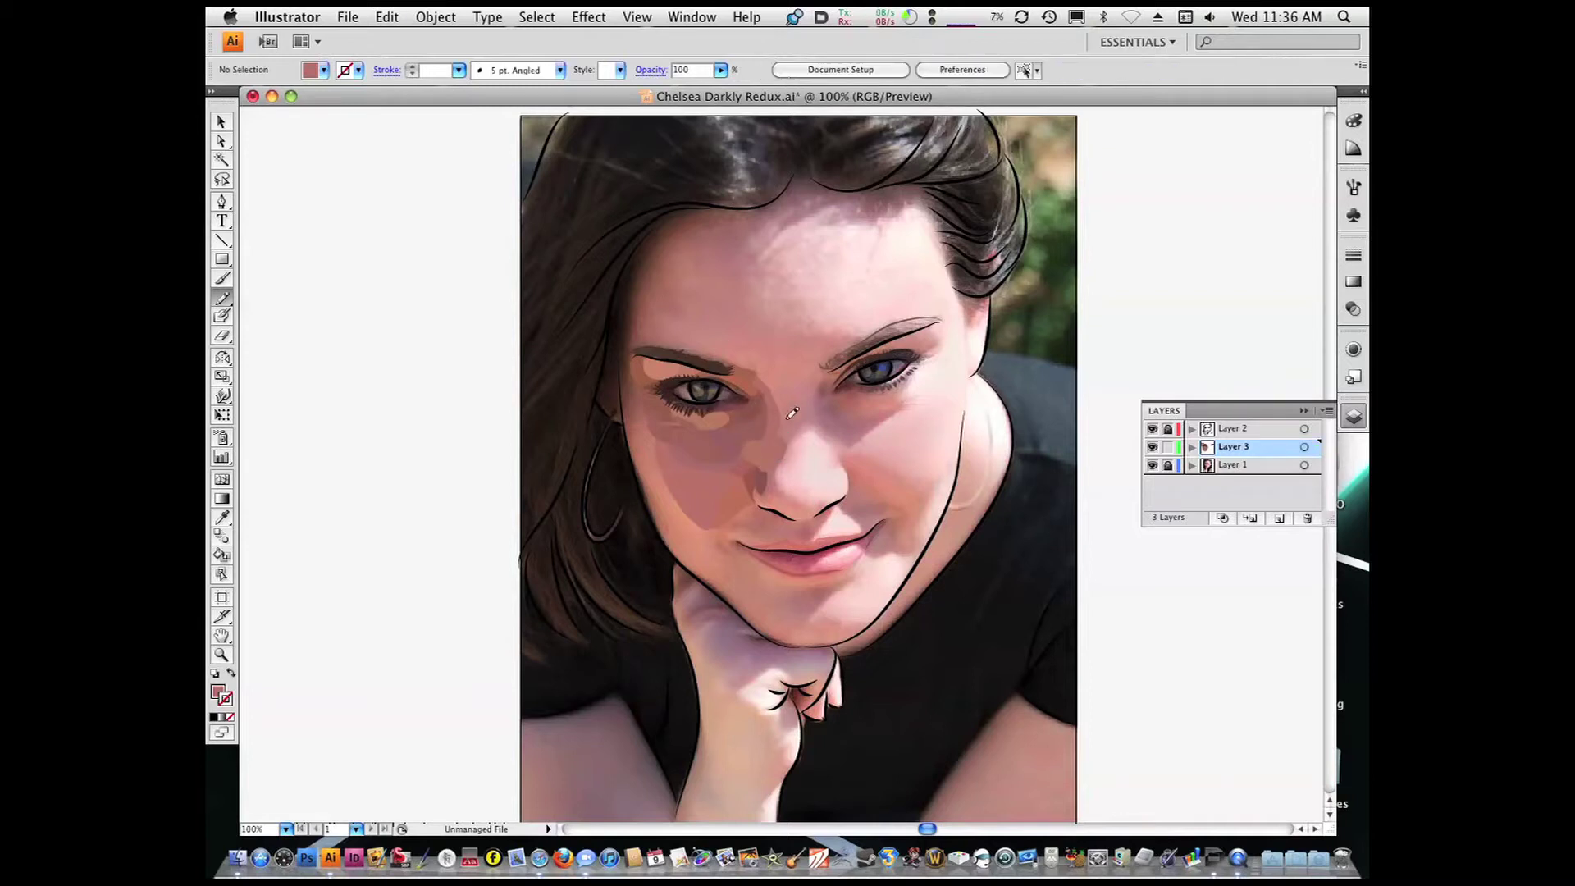
pyautogui.moveTo(794, 386)
pyautogui.mouseDown()
pyautogui.moveTo(806, 344)
pyautogui.moveTo(766, 381)
pyautogui.moveTo(727, 330)
pyautogui.moveTo(772, 382)
pyautogui.mouseUp()
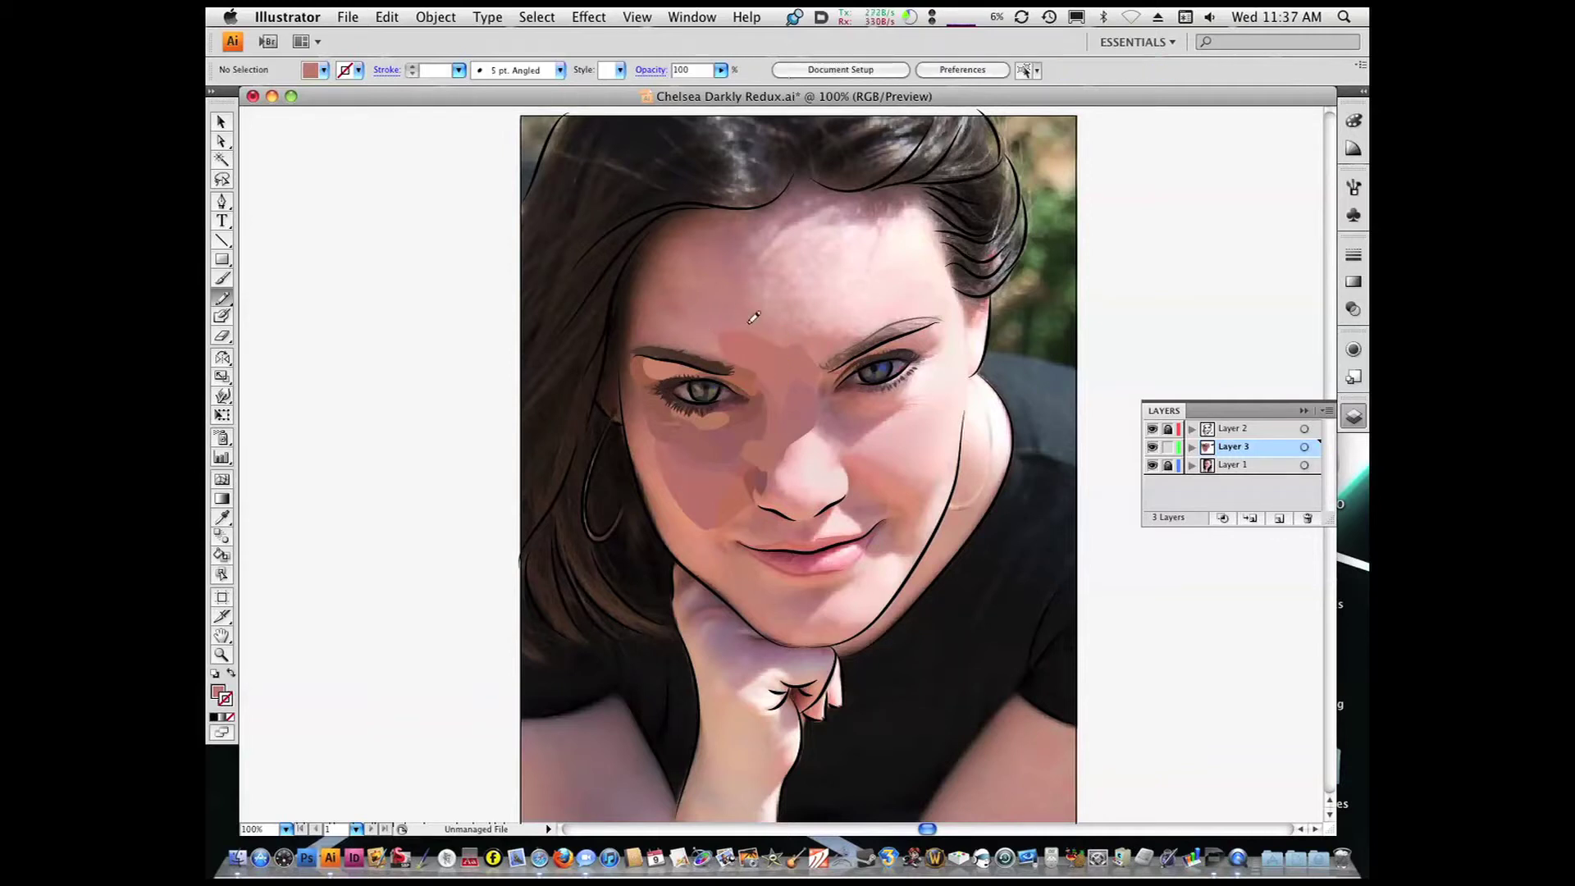
pyautogui.moveTo(681, 306)
pyautogui.mouseDown()
pyautogui.moveTo(661, 361)
pyautogui.moveTo(670, 470)
pyautogui.mouseUp()
# Fill the outer left cheek down to the jaw with a freehand shape in a sampled orange tone
pyautogui.click(656, 443)
pyautogui.hotkey('shift', 'b')
pyautogui.moveTo(734, 560); pyautogui.dragTo(737, 554)
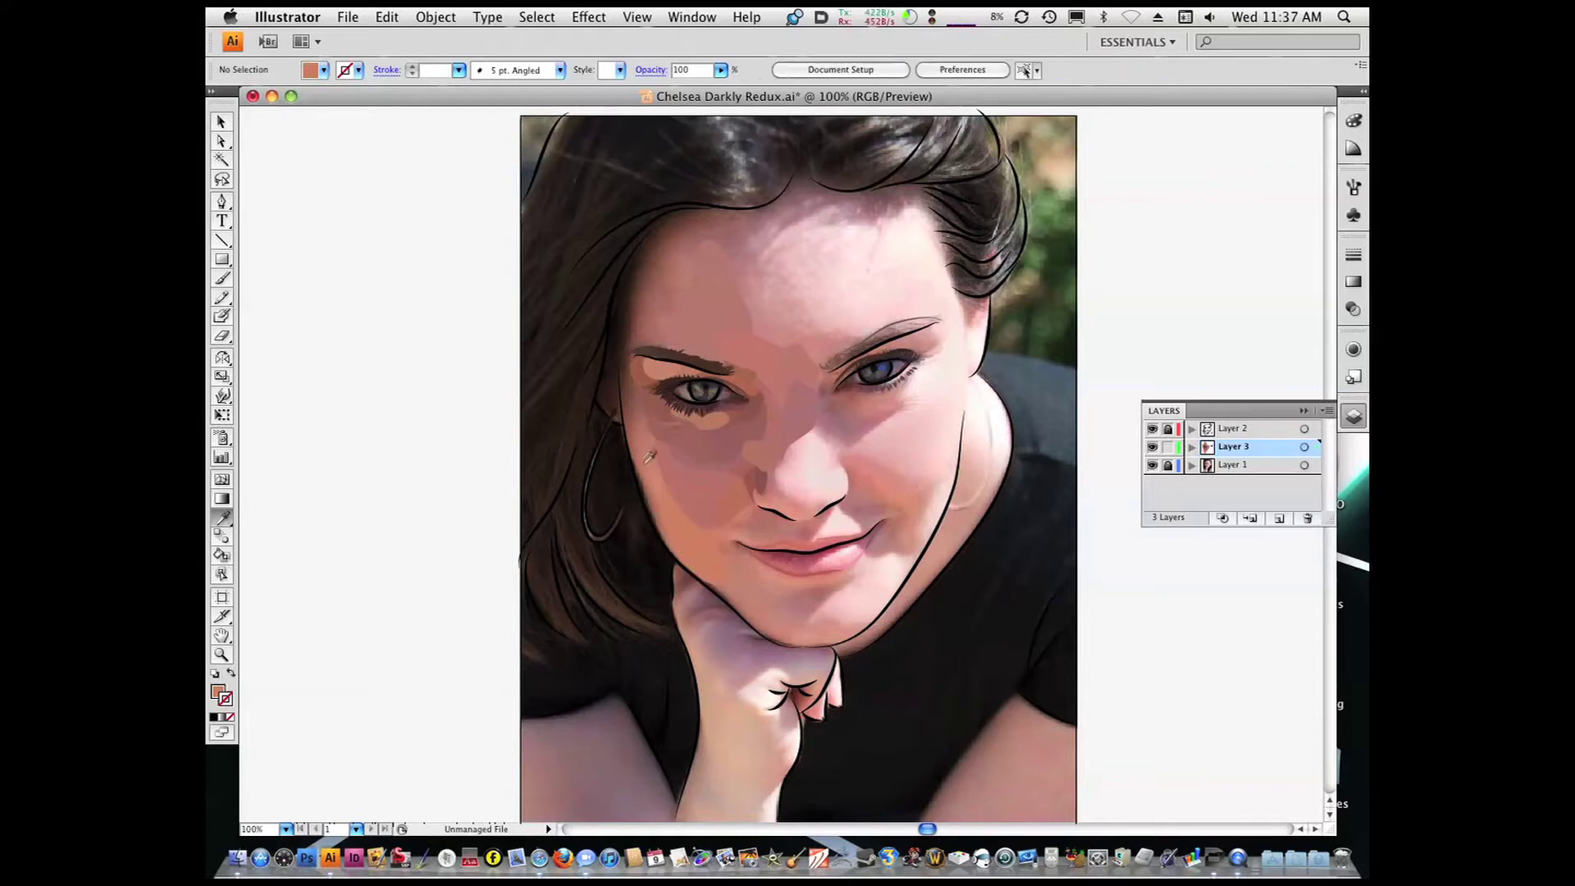
pyautogui.keyDown('super'); pyautogui.click(663, 476); pyautogui.keyUp('super')
pyautogui.press('shift+super+a')
# Shade the upper forehead beneath the hairline with a freehand shape in a sampled mauve
pyautogui.press('i')
pyautogui.click(697, 262)
pyautogui.hotkey('shift', 'b')
pyautogui.moveTo(701, 260)
pyautogui.mouseDown()
pyautogui.moveTo(738, 212)
pyautogui.moveTo(713, 214)
pyautogui.moveTo(704, 250)
pyautogui.mouseUp()
# Fill the shadow along the hairline on the left side of the forehead with a shape in a sampled dark brown
pyautogui.press('i')
pyautogui.click(639, 241)
pyautogui.hotkey('shift', 'b')
pyautogui.moveTo(638, 248); pyautogui.dragTo(712, 210)
pyautogui.press('i')
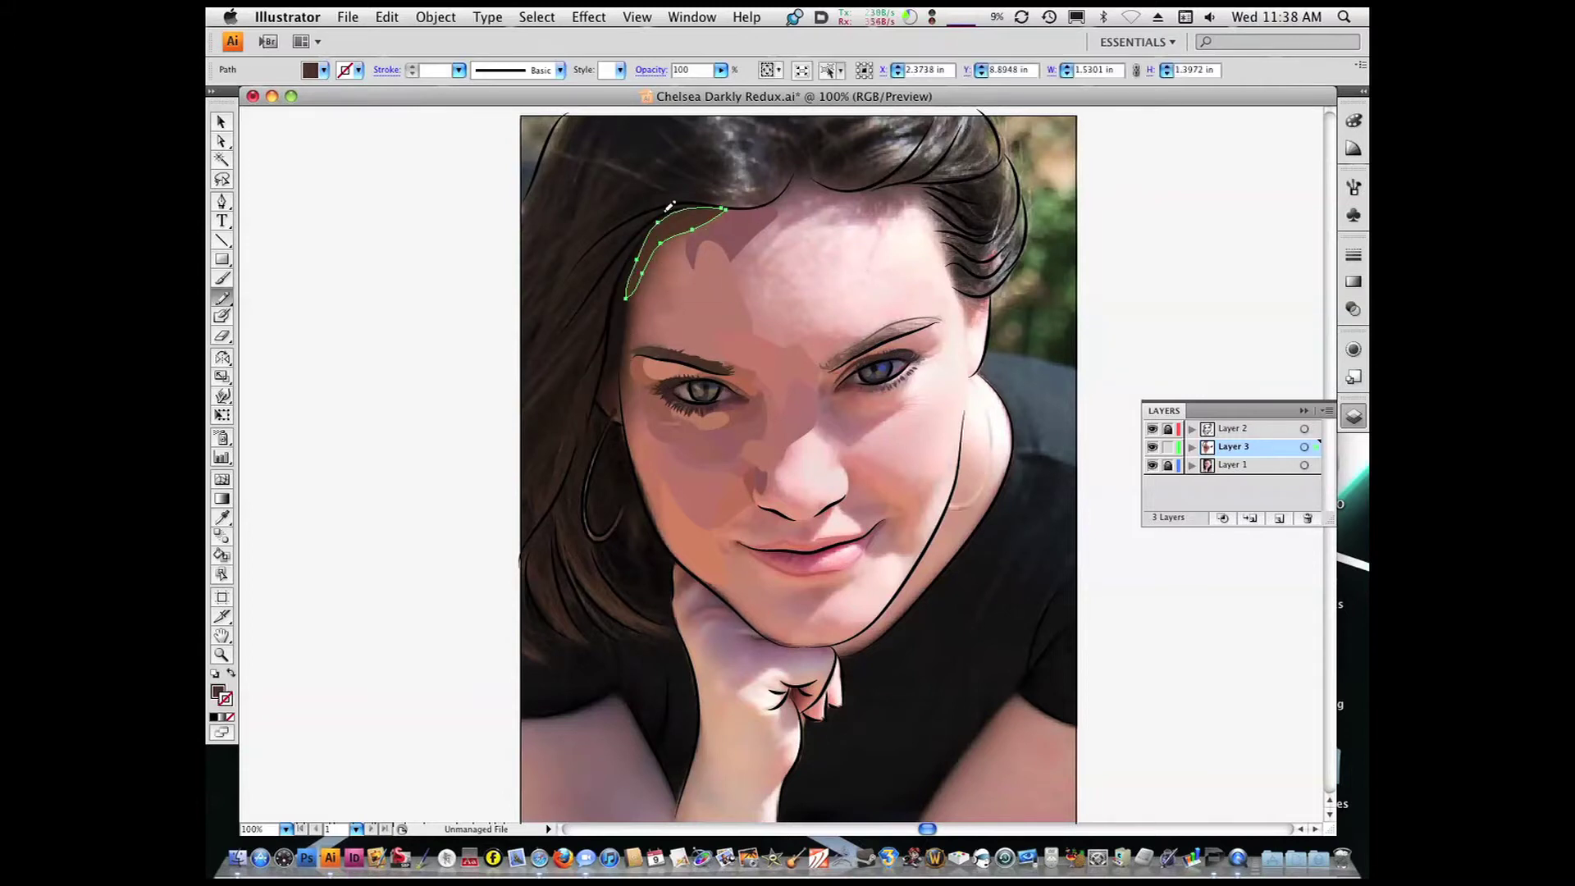
# Add more freehand shapes in sampled browns along the left hairline, extending the shadow down towards the temple
pyautogui.click(697, 242)
pyautogui.scroll(3, 693, 197)
pyautogui.hotkey('shift', 'b')
pyautogui.moveTo(644, 291); pyautogui.dragTo(623, 313)
pyautogui.press('i')
pyautogui.click(647, 317)
pyautogui.hotkey('shift', 'b')
pyautogui.moveTo(553, 423); pyautogui.dragTo(554, 420)
pyautogui.press('i')
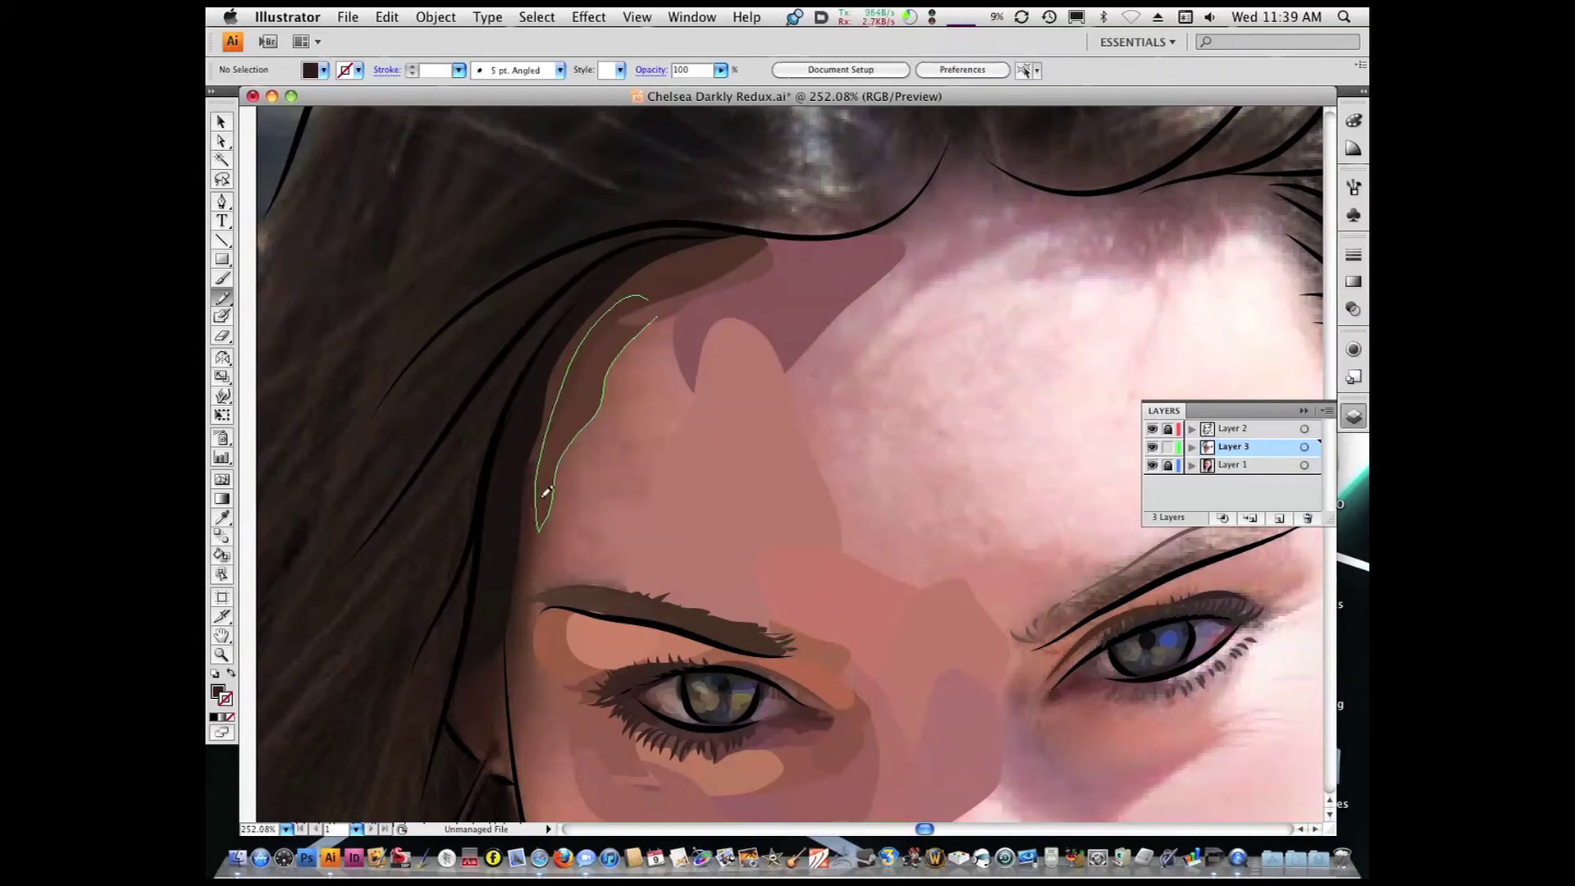
# Fill the forehead between the hairline shadow and the lighter centre with a shape in a sampled mid-tone
pyautogui.click(645, 407)
pyautogui.hotkey('shift', 'b')
pyautogui.moveTo(648, 443)
pyautogui.mouseDown()
pyautogui.moveTo(626, 429)
pyautogui.moveTo(636, 480)
pyautogui.moveTo(598, 443)
pyautogui.mouseUp()
# Fill the left temple between the eyebrow, eye and face outline with freehand shapes in sampled dark browns
pyautogui.moveTo(558, 587)
pyautogui.mouseDown()
pyautogui.moveTo(541, 533)
pyautogui.moveTo(575, 402)
pyautogui.mouseUp()
pyautogui.scroll(3, 717, 449)
pyautogui.moveTo(716, 449); pyautogui.dragTo(624, 394)
pyautogui.press('super+1')
pyautogui.press('i')
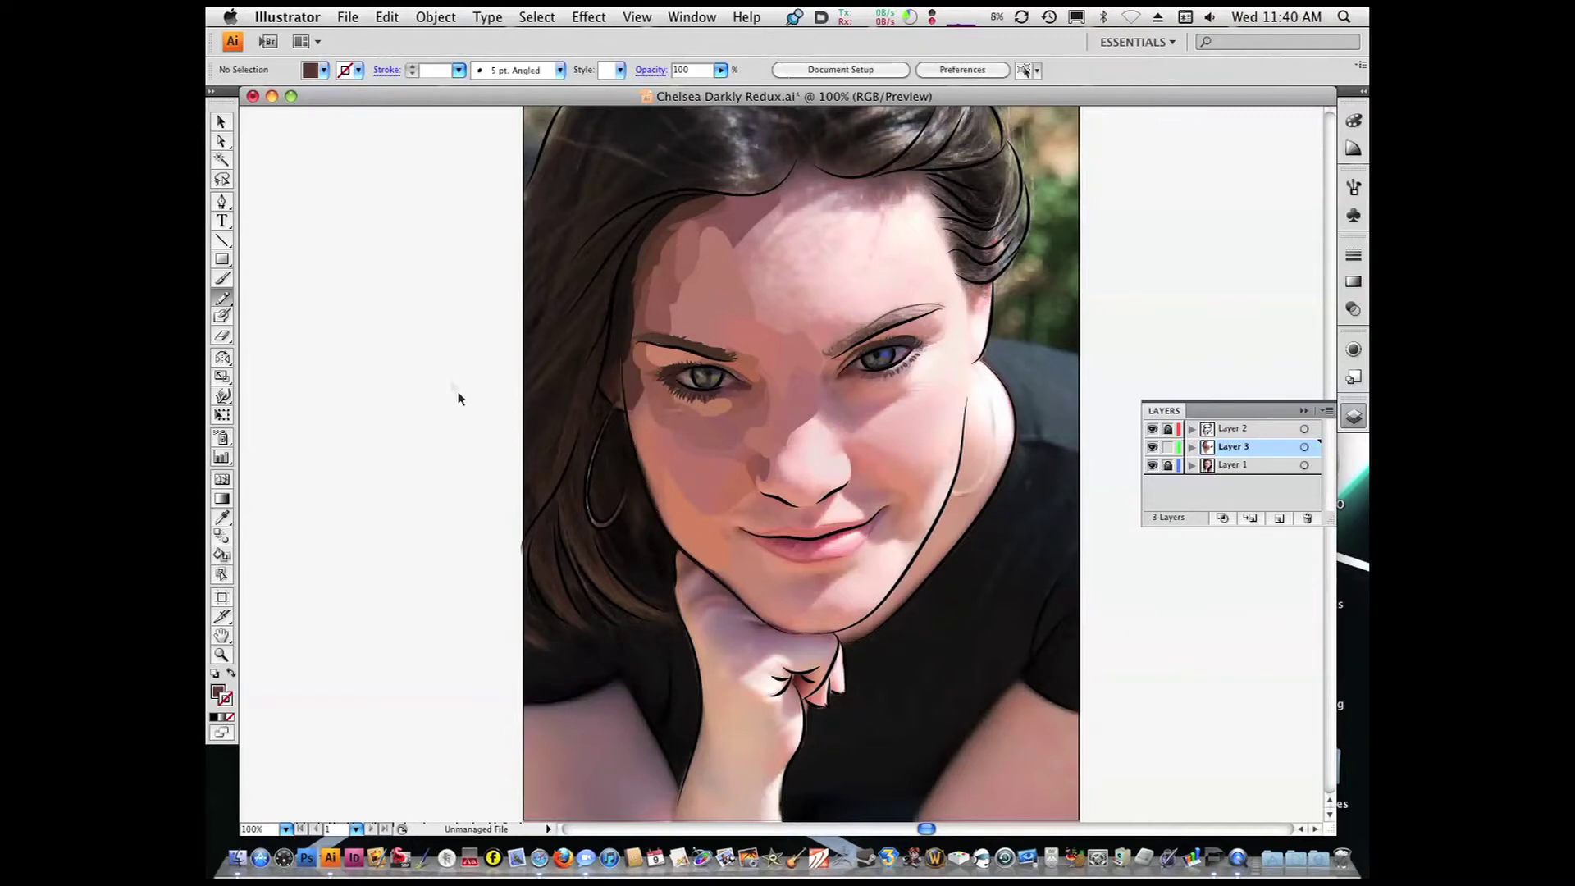
pyautogui.moveTo(643, 383); pyautogui.dragTo(644, 430)
pyautogui.press('Delete')
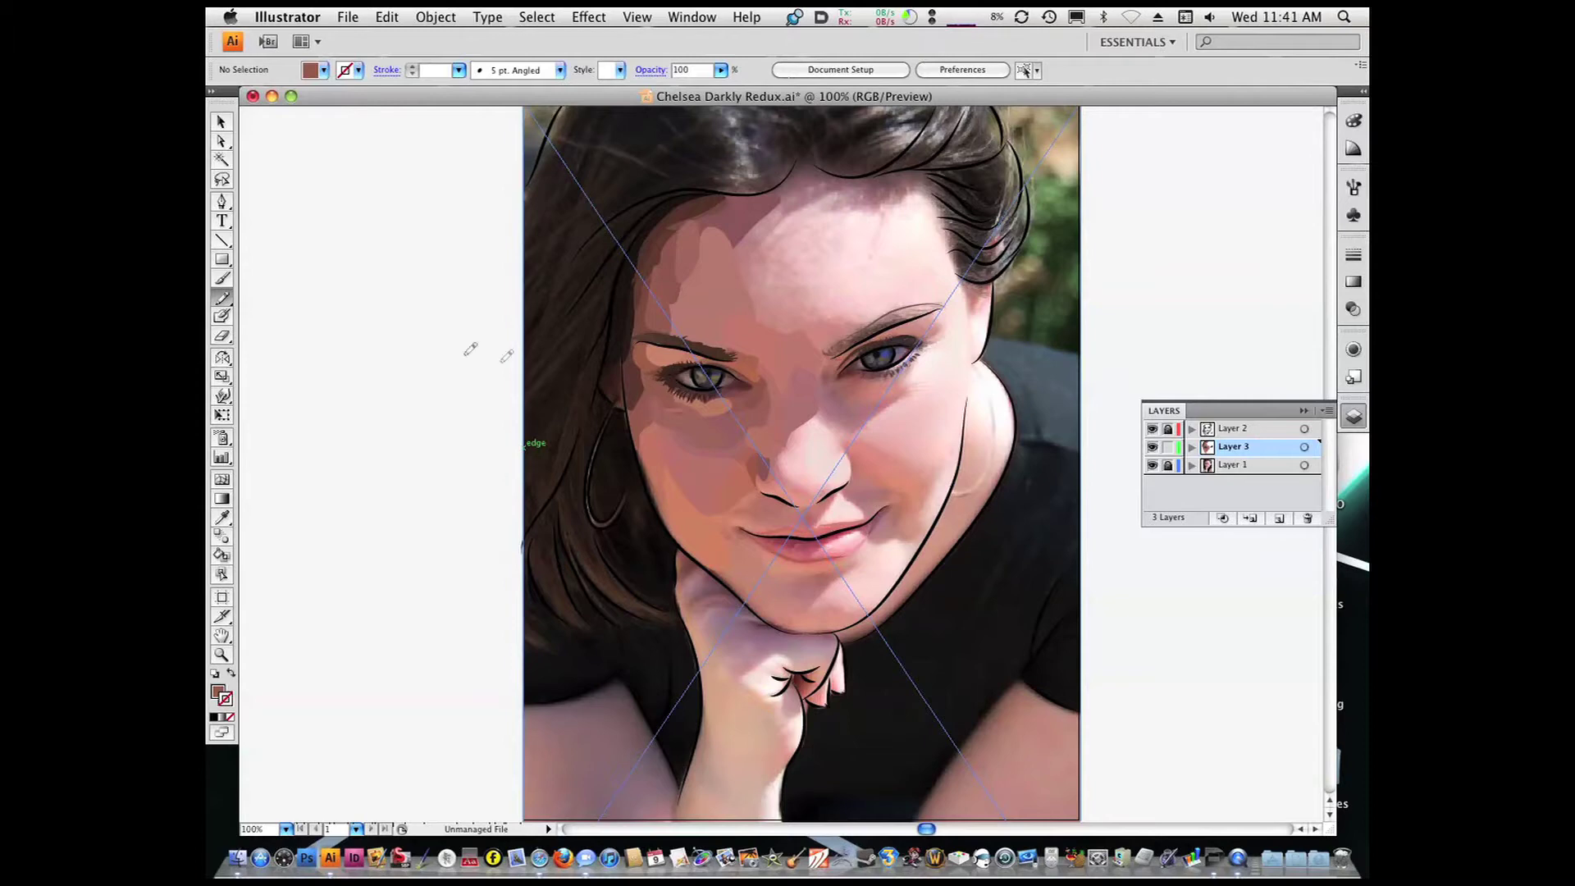
# Shade the outer edge of the left cheek along the face outline with narrow freehand shapes in sampled browns
pyautogui.moveTo(469, 348); pyautogui.dragTo(951, 648)
pyautogui.click(591, 386)
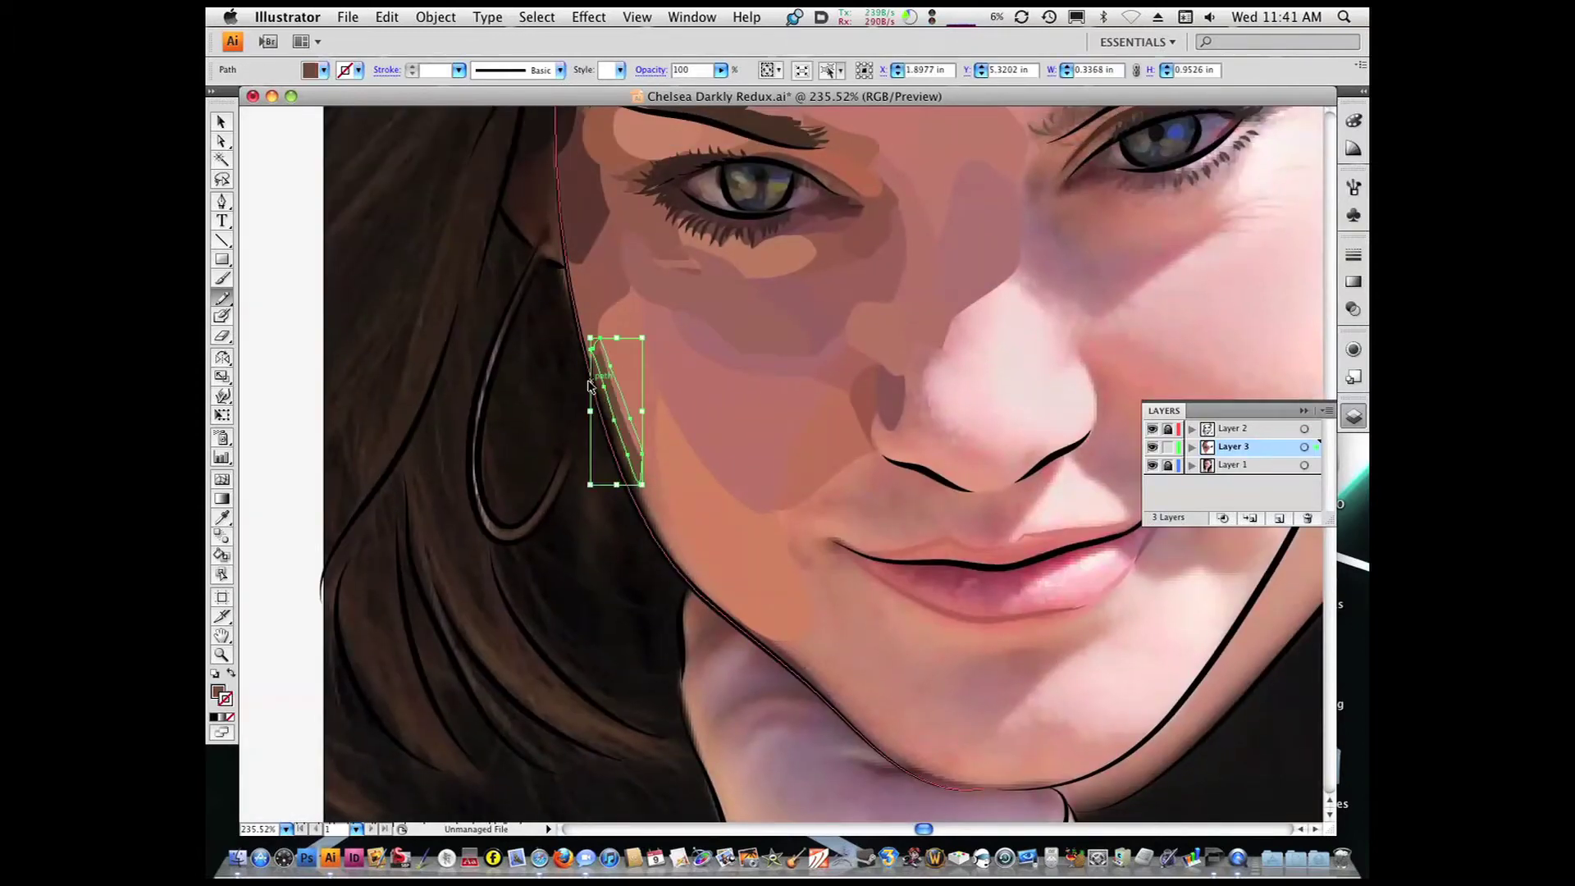
pyautogui.moveTo(642, 461)
pyautogui.mouseDown()
pyautogui.moveTo(679, 555)
pyautogui.moveTo(648, 486)
pyautogui.mouseUp()
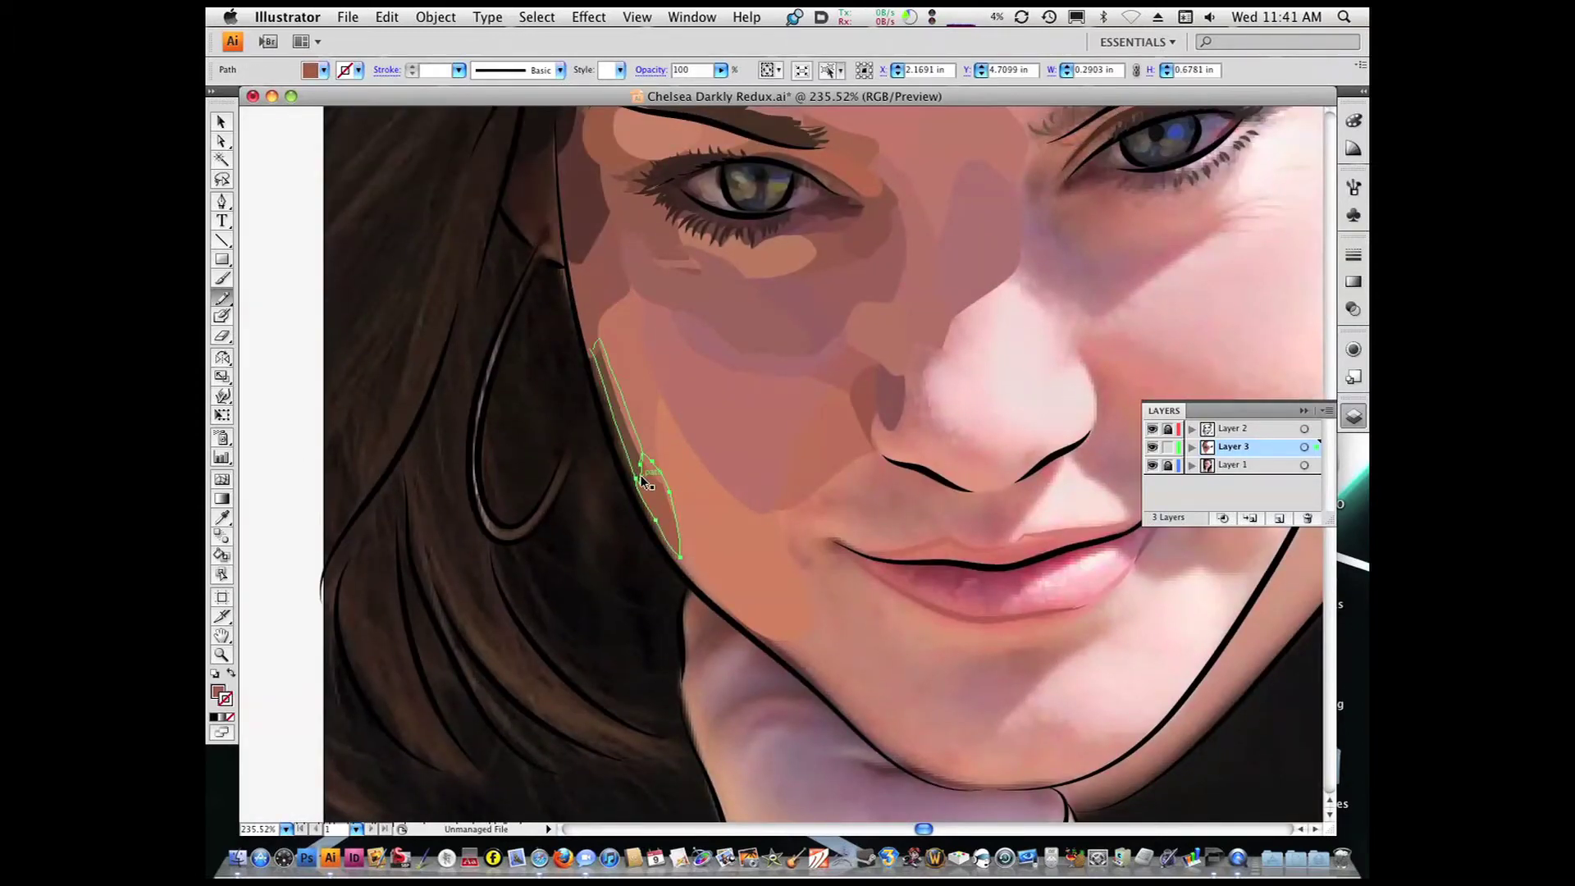
pyautogui.moveTo(508, 268); pyautogui.dragTo(926, 656)
pyautogui.press('super+shift+a')
pyautogui.moveTo(613, 311)
pyautogui.mouseDown()
pyautogui.moveTo(681, 513)
pyautogui.moveTo(602, 320)
pyautogui.mouseUp()
pyautogui.press('super+0')
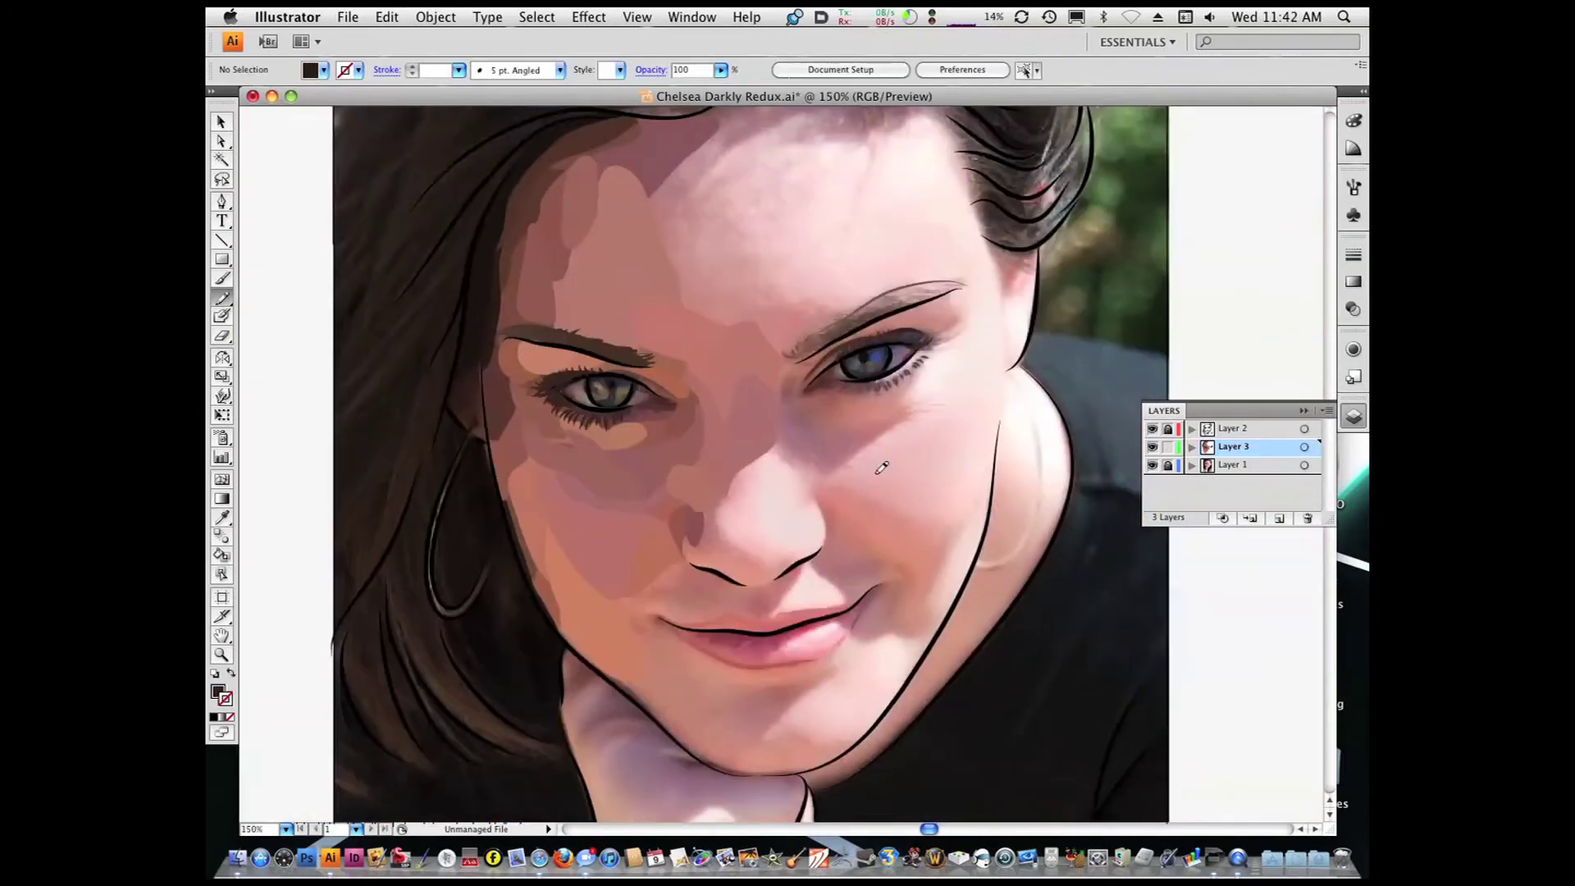
# Add a freehand shape in a sampled reddish brown along the outer left cheek near the ear, checking the colouring with the photo hidden
pyautogui.moveTo(492, 303); pyautogui.dragTo(603, 377)
pyautogui.moveTo(588, 358)
pyautogui.mouseDown()
pyautogui.moveTo(621, 355)
pyautogui.moveTo(592, 312)
pyautogui.mouseUp()
pyautogui.press('super+minus')
pyautogui.press('super+minus')
pyautogui.press('super+minus')
pyautogui.press('super+minus')
pyautogui.press('super+minus')
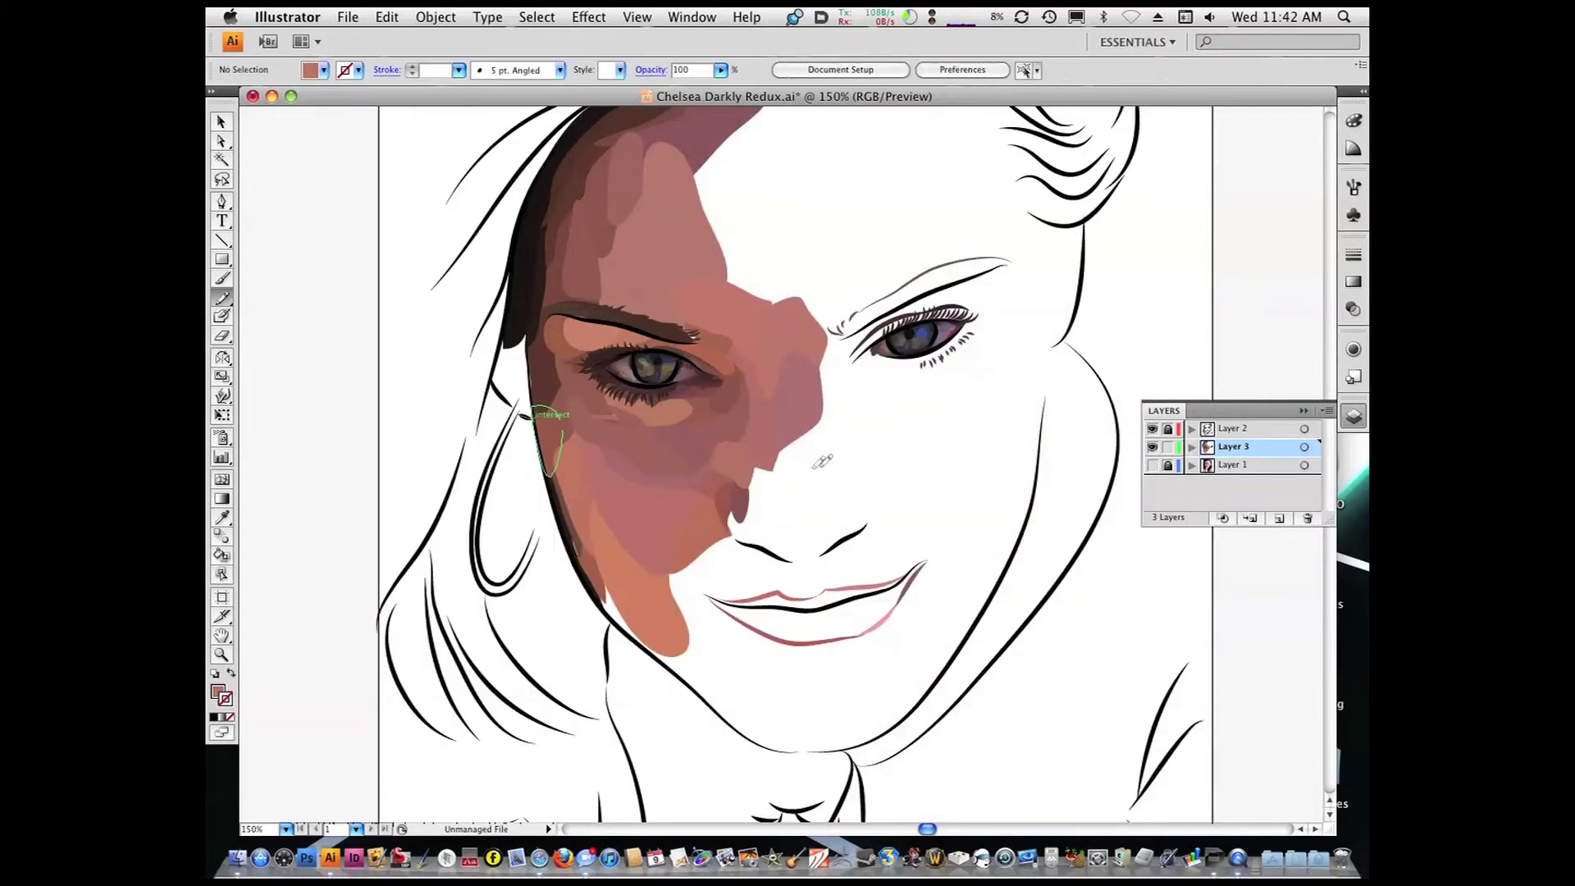
pyautogui.click(1152, 464)
# Fill the centre of the forehead with long freehand shapes in sampled mauve and light pink tones
pyautogui.press('i')
pyautogui.click(722, 176)
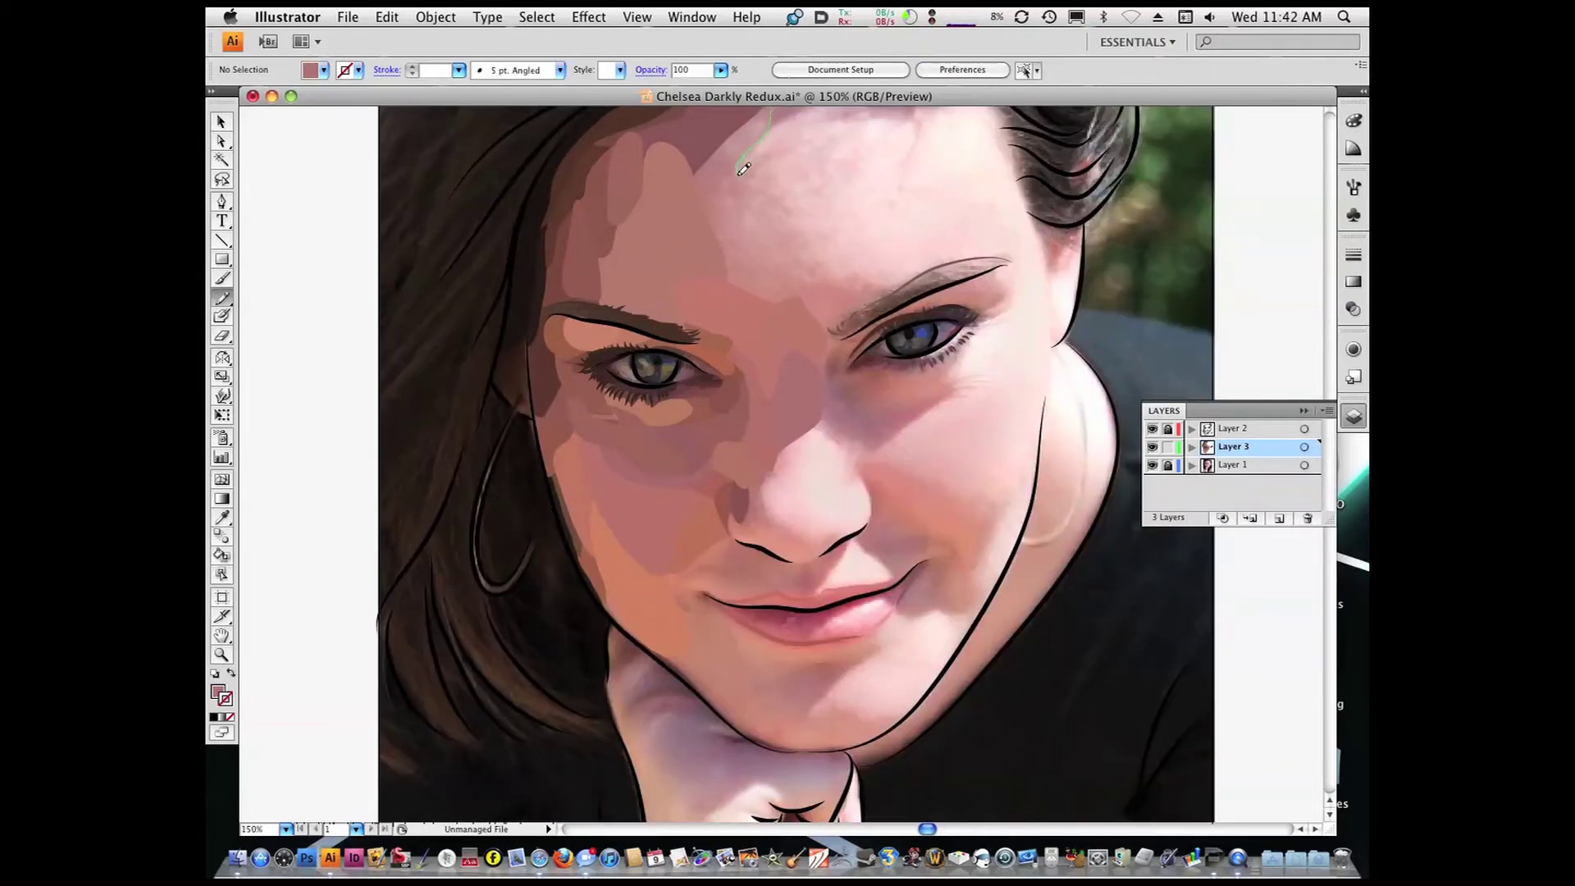
pyautogui.moveTo(695, 199); pyautogui.dragTo(740, 115)
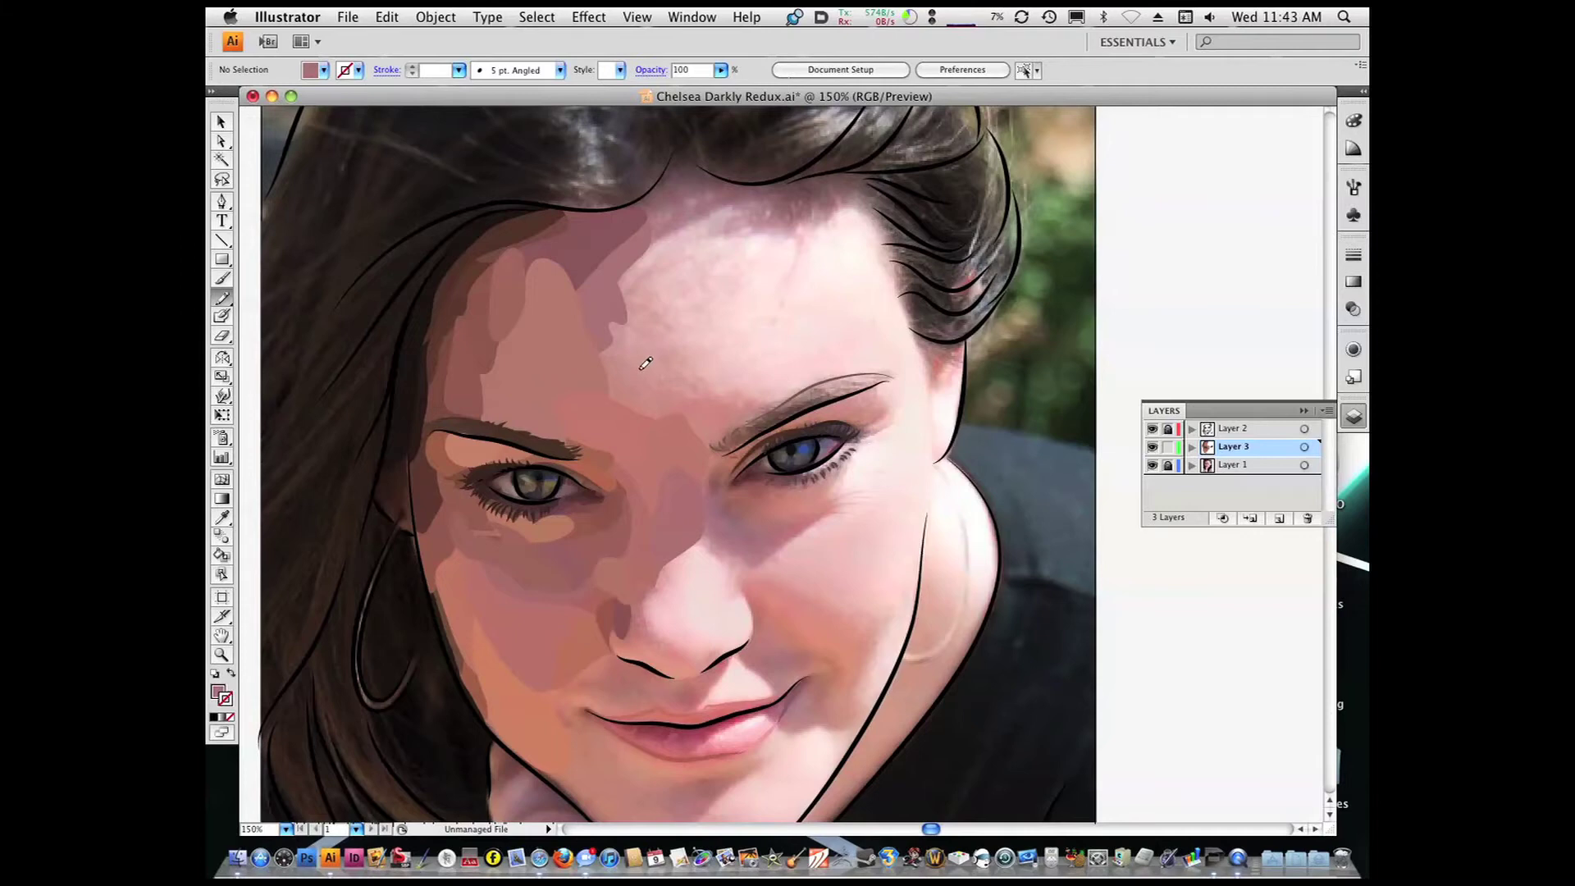
pyautogui.moveTo(624, 413); pyautogui.dragTo(626, 261)
pyautogui.press('i')
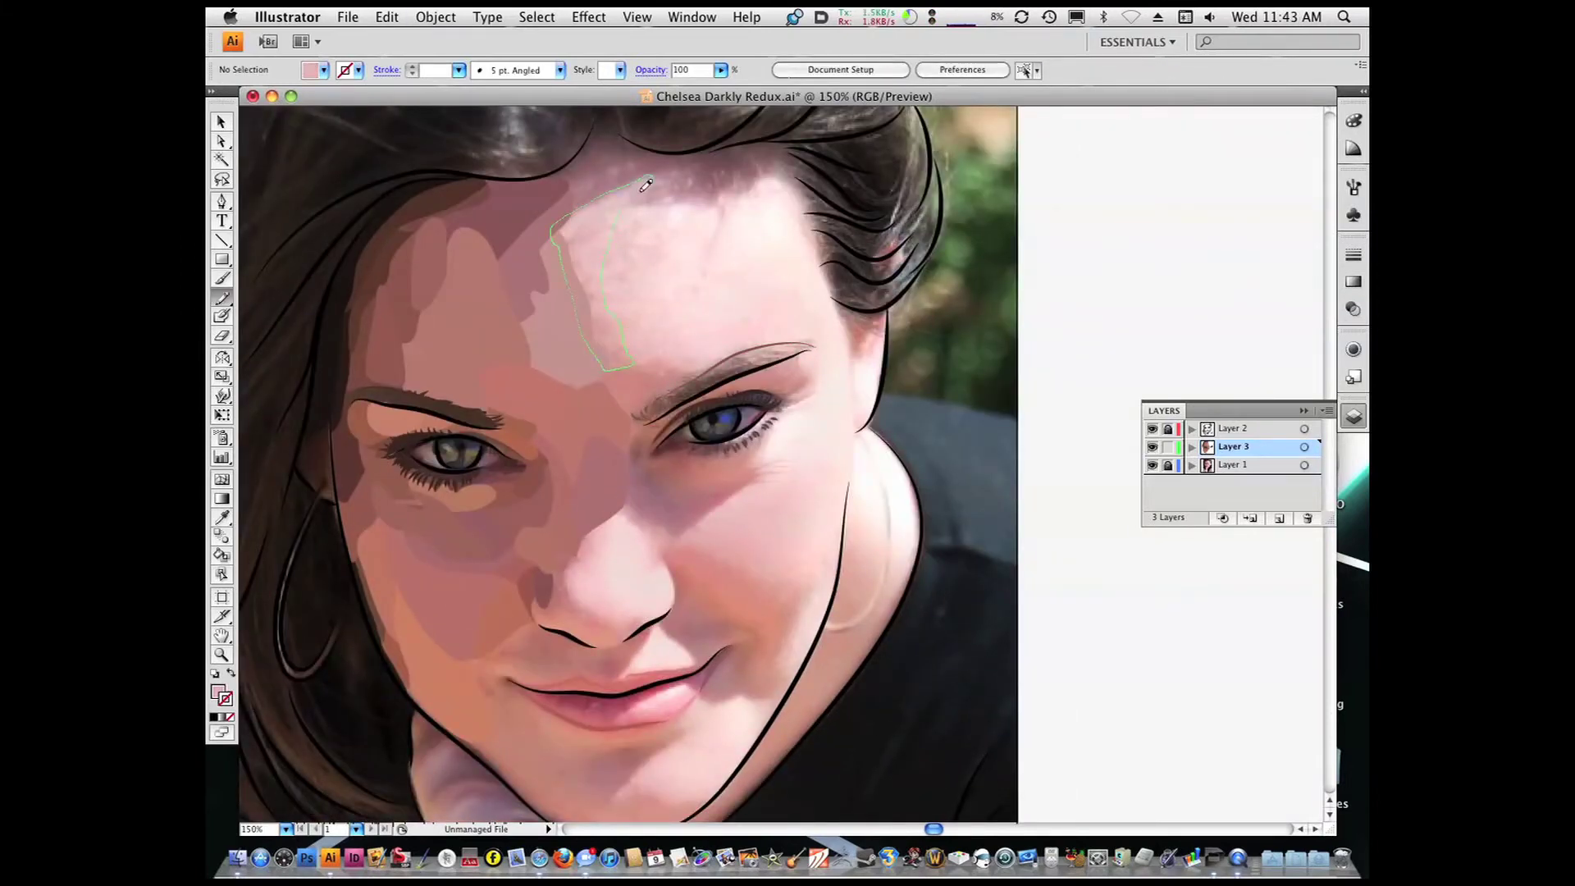
pyautogui.moveTo(658, 176); pyautogui.dragTo(655, 175)
# Shade the forehead just beneath the central hairline with small freehand shapes in sampled purplish browns
pyautogui.press('i')
pyautogui.click(601, 175)
pyautogui.press('n')
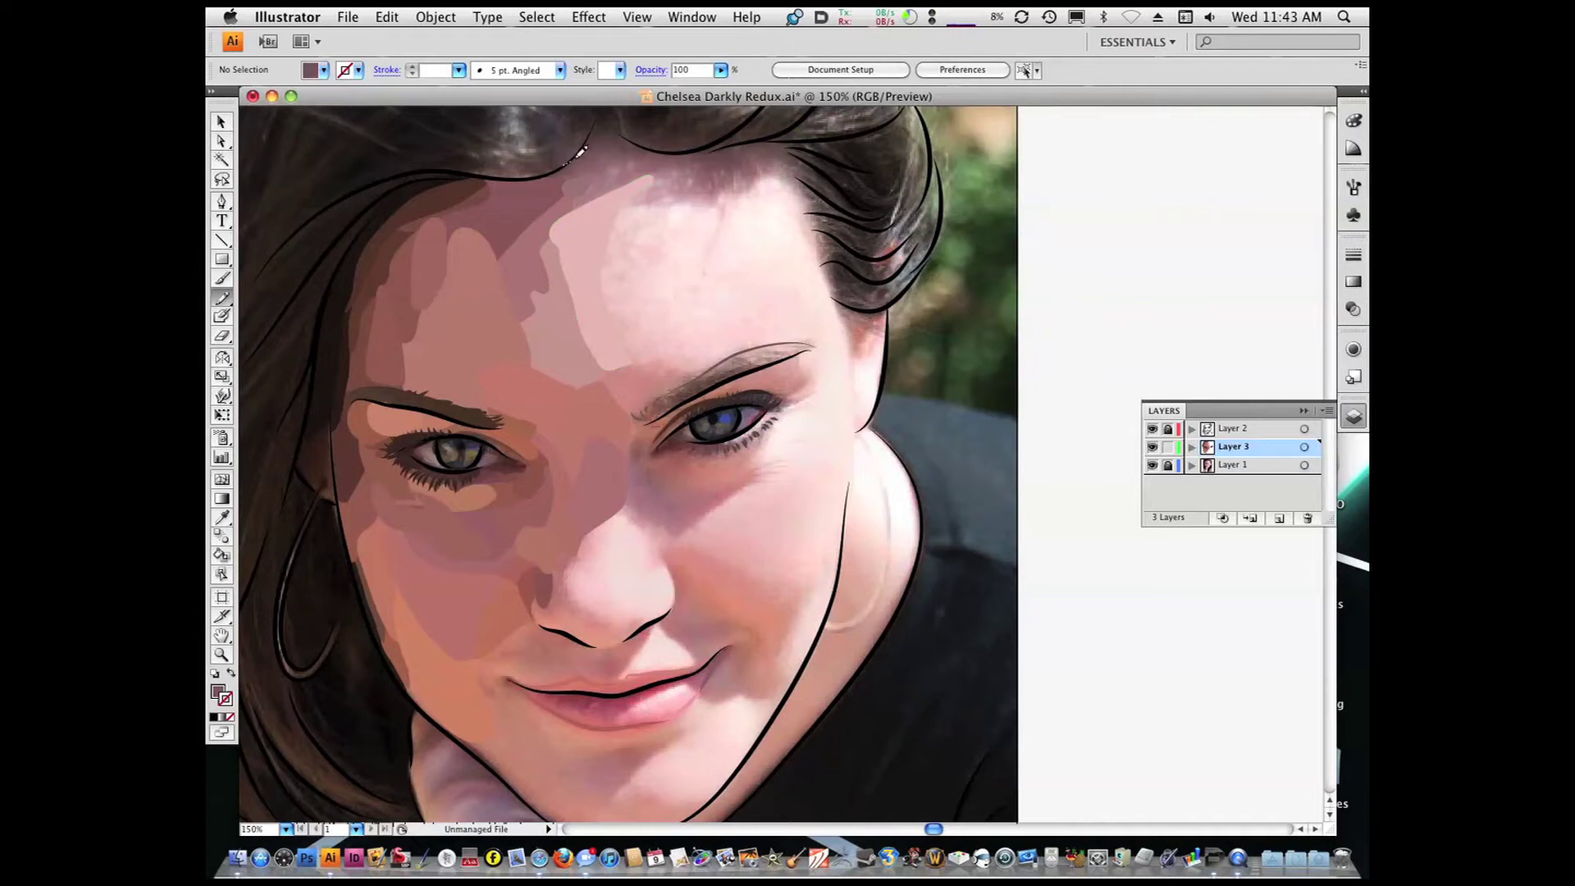
pyautogui.moveTo(619, 182); pyautogui.dragTo(607, 161)
pyautogui.press('i')
pyautogui.click(637, 157)
pyautogui.press('n')
pyautogui.press('i')
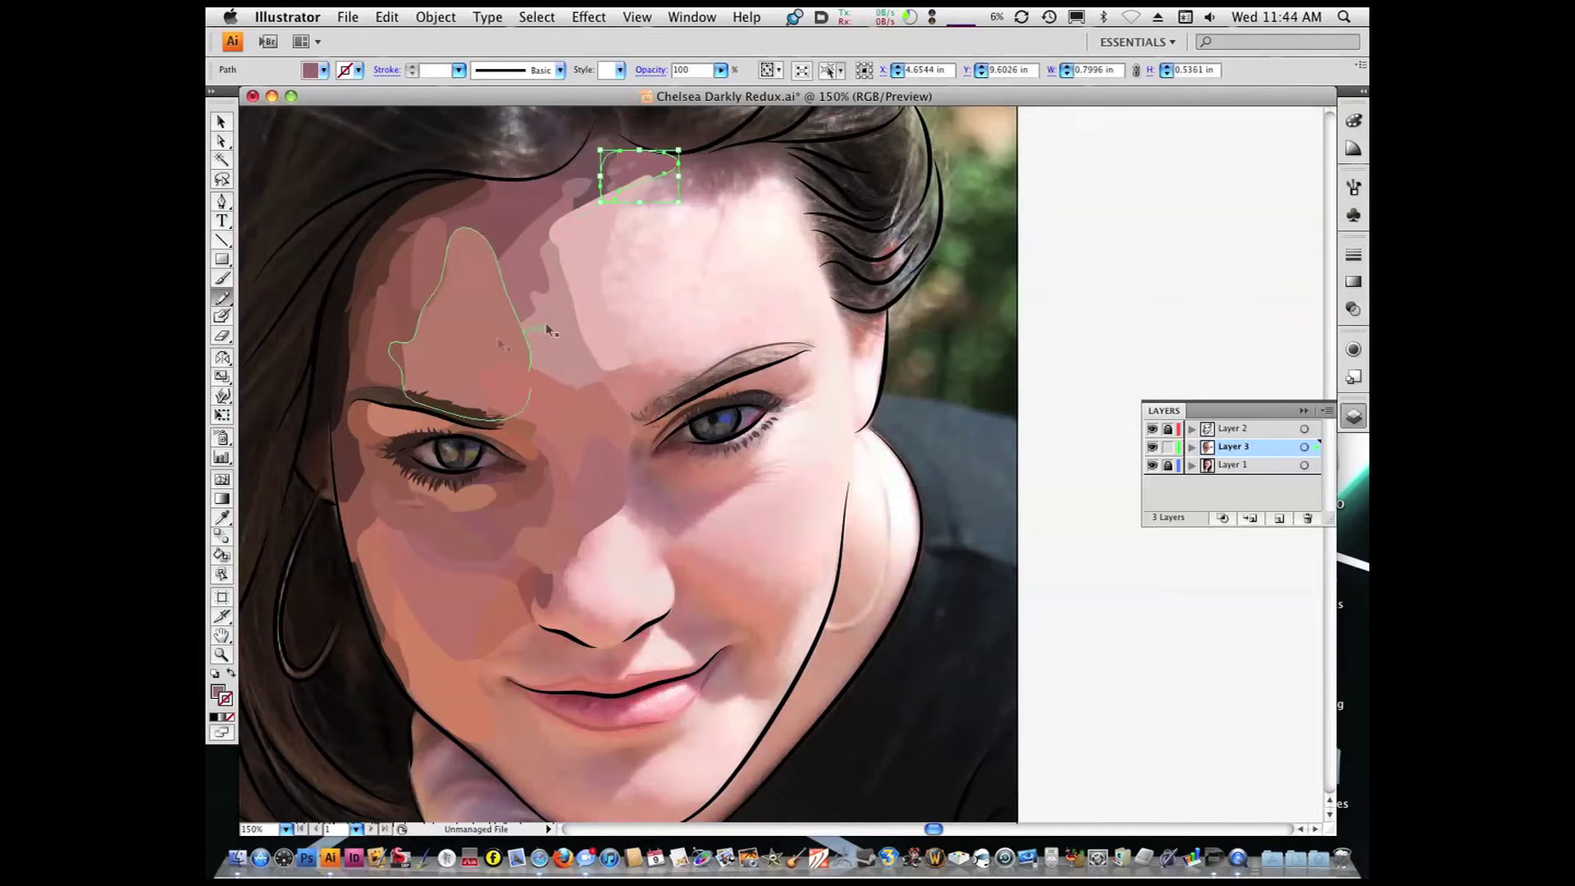
# Add irregular highlight shapes in sampled pale pinks to the upper centre of the forehead
pyautogui.press('i')
pyautogui.click(614, 235)
pyautogui.press('n')
pyautogui.press('i')
pyautogui.moveTo(612, 243)
pyautogui.mouseDown()
pyautogui.moveTo(651, 239)
pyautogui.moveTo(642, 275)
pyautogui.moveTo(624, 266)
pyautogui.moveTo(685, 208)
pyautogui.mouseUp()
pyautogui.press('i')
pyautogui.click(680, 239)
pyautogui.press('n')
# Fill the skin above the inner end of the right eyebrow with a freehand shape in a sampled salmon tone
pyautogui.press('i')
pyautogui.click(634, 377)
pyautogui.moveTo(664, 392)
pyautogui.mouseDown()
pyautogui.moveTo(612, 404)
pyautogui.moveTo(621, 361)
pyautogui.mouseUp()
# Shade the area between the left nostril and the upper lip with a freehand shape in a sampled brown
pyautogui.moveTo(640, 497)
pyautogui.mouseDown()
pyautogui.moveTo(678, 324)
pyautogui.moveTo(771, 325)
pyautogui.mouseUp()
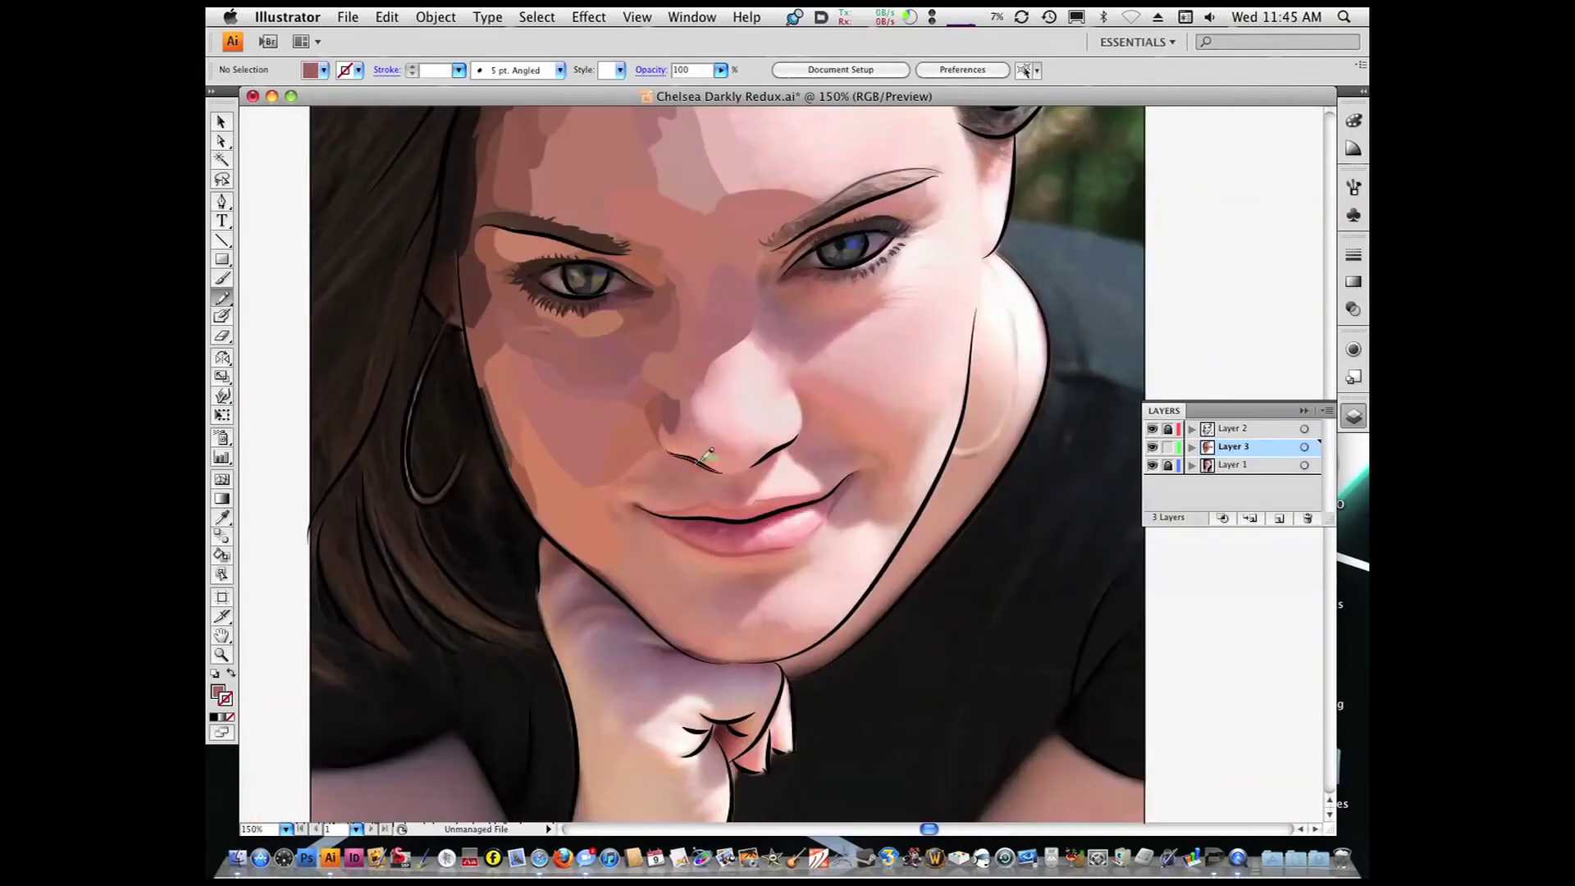
pyautogui.moveTo(732, 465); pyautogui.dragTo(664, 453)
pyautogui.press('i')
pyautogui.click(611, 459)
pyautogui.press('n')
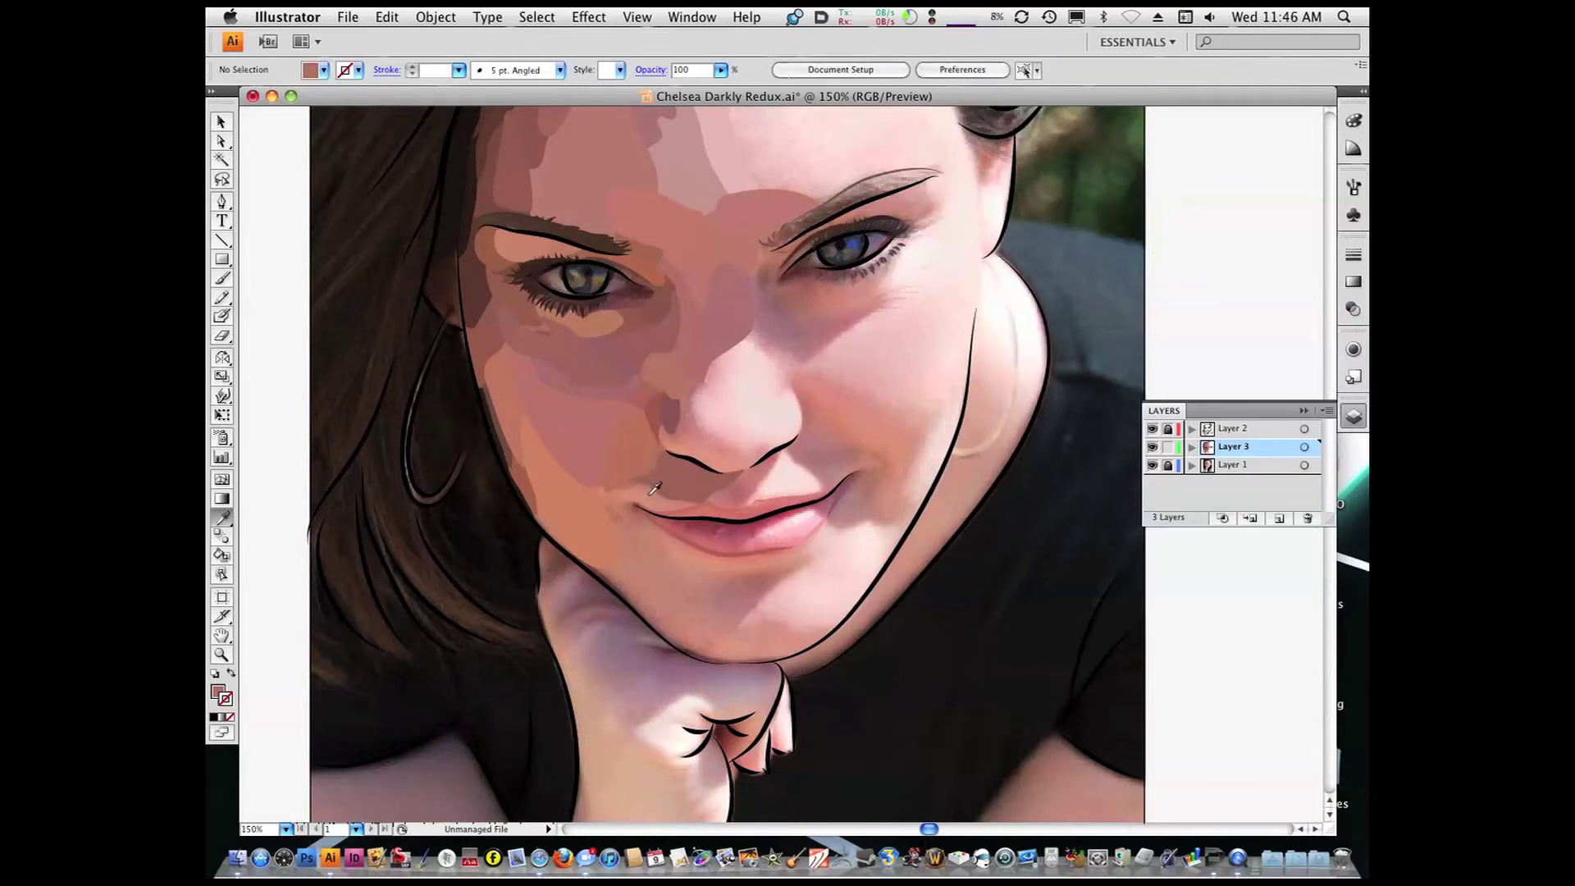
# Shade the smile crease beside the left corner of the mouth with small freehand shapes in sampled browns
pyautogui.press('i')
pyautogui.click(566, 488)
pyautogui.moveTo(960, 685)
pyautogui.mouseDown()
pyautogui.moveTo(525, 386)
pyautogui.moveTo(602, 408)
pyautogui.mouseUp()
pyautogui.press('n')
pyautogui.press('i')
pyautogui.click(589, 400)
pyautogui.press('n')
# Add small shapes in sampled reddish browns at the left mouth corner and on the skin just below it
pyautogui.press('i')
pyautogui.click(599, 393)
pyautogui.press('n')
pyautogui.press('i')
pyautogui.click(587, 448)
pyautogui.press('n')
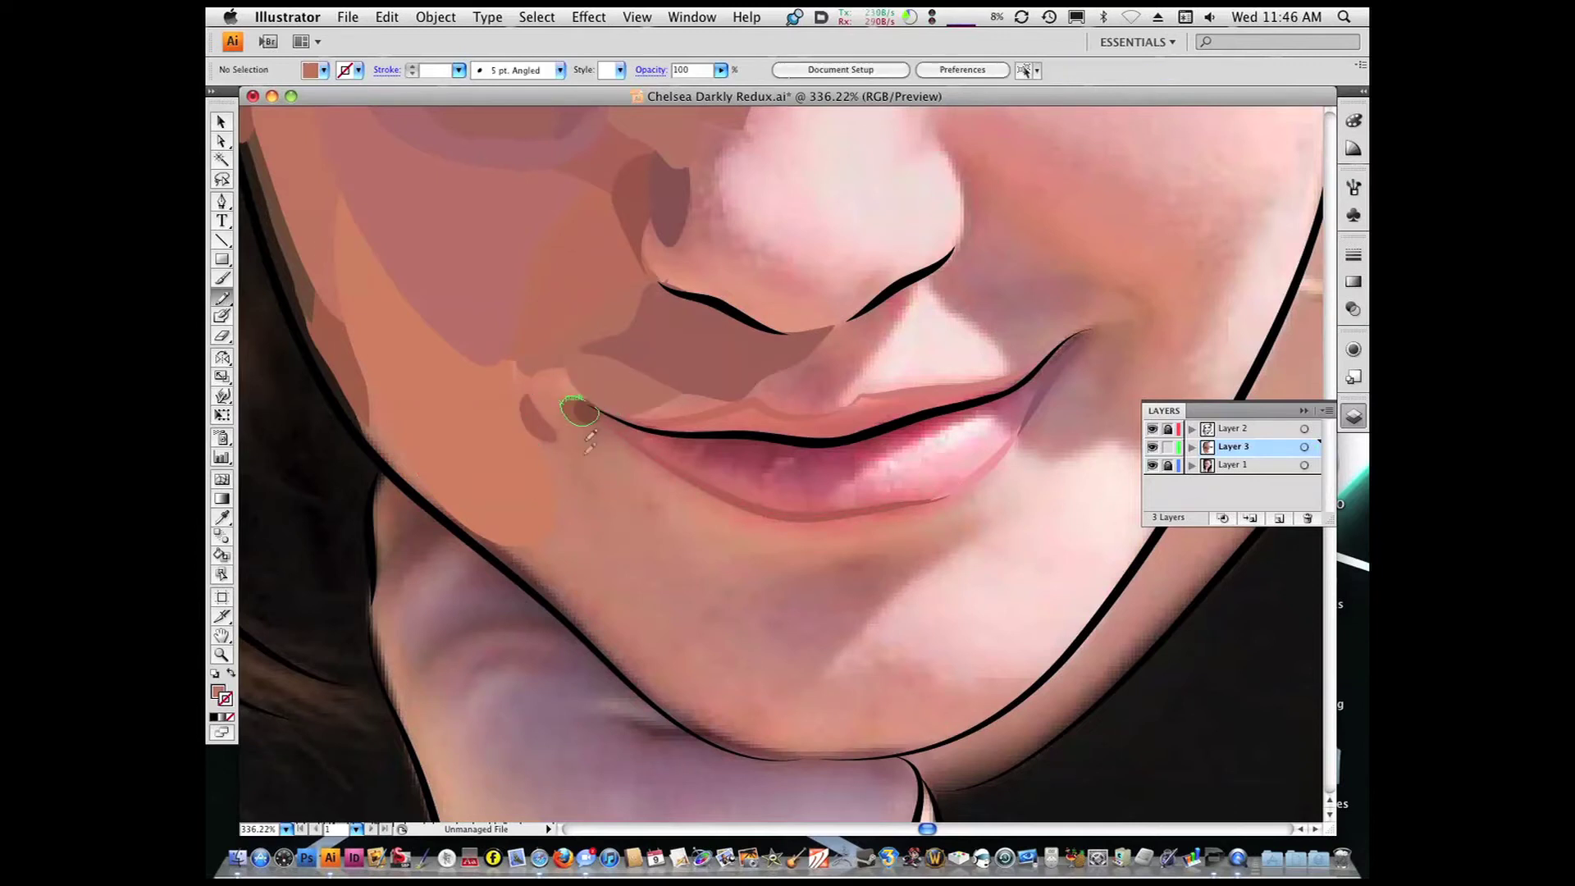
pyautogui.moveTo(504, 357); pyautogui.dragTo(500, 361)
pyautogui.press('i')
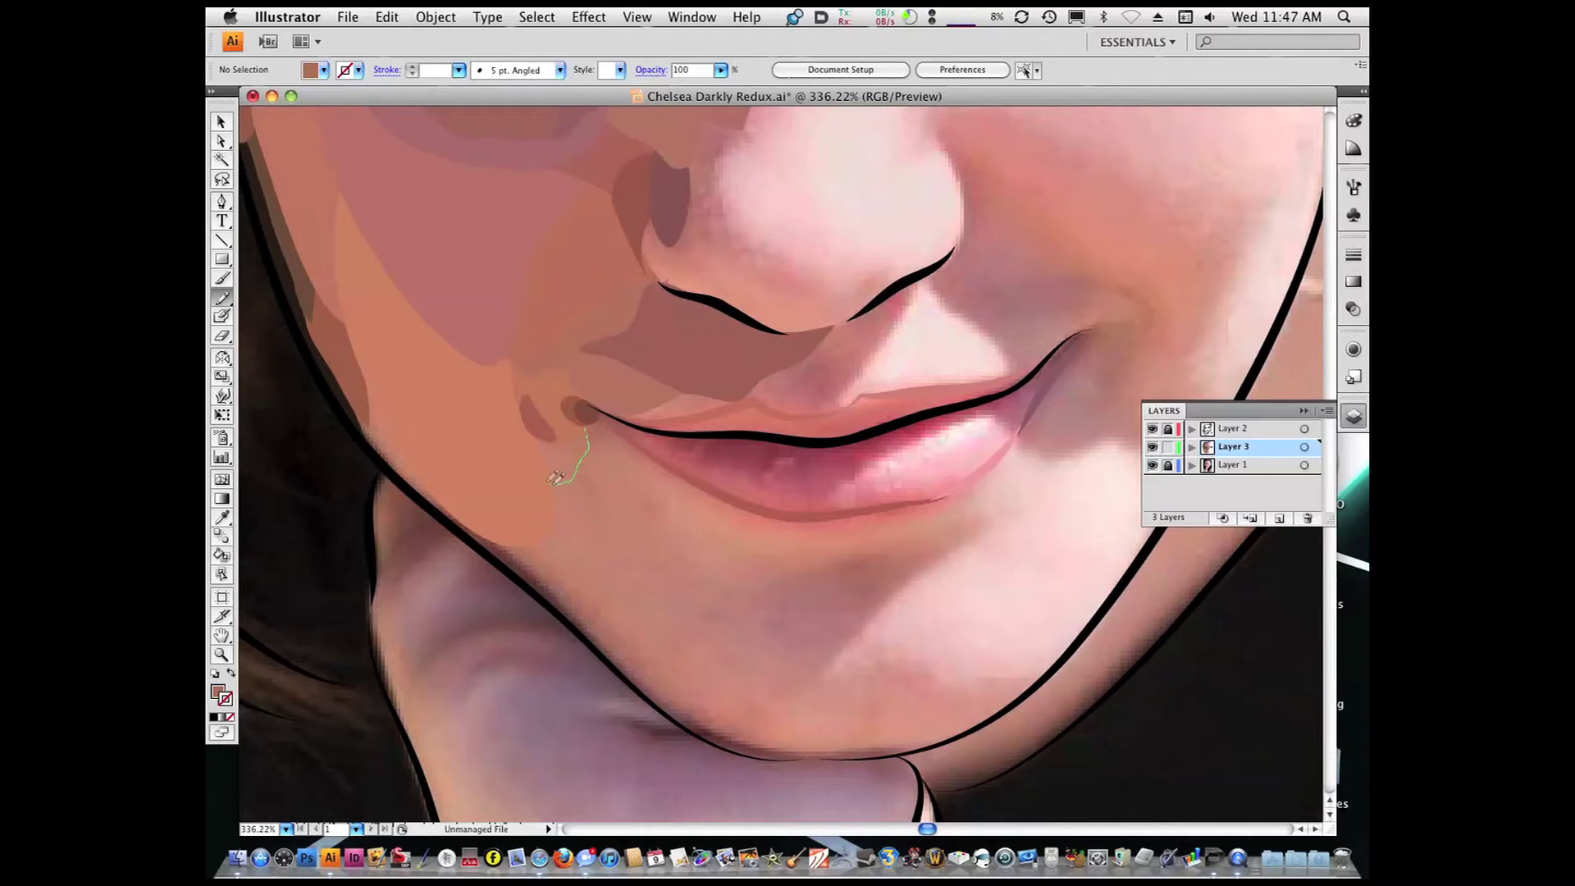
pyautogui.moveTo(555, 477); pyautogui.dragTo(551, 483)
# Draw a narrow shape in a sampled brown along the left jaw, following the inside of the face outline
pyautogui.press('i')
pyautogui.moveTo(450, 504); pyautogui.dragTo(446, 509)
pyautogui.press('i')
pyautogui.keyDown('super'); pyautogui.click(385, 412); pyautogui.keyUp('super')
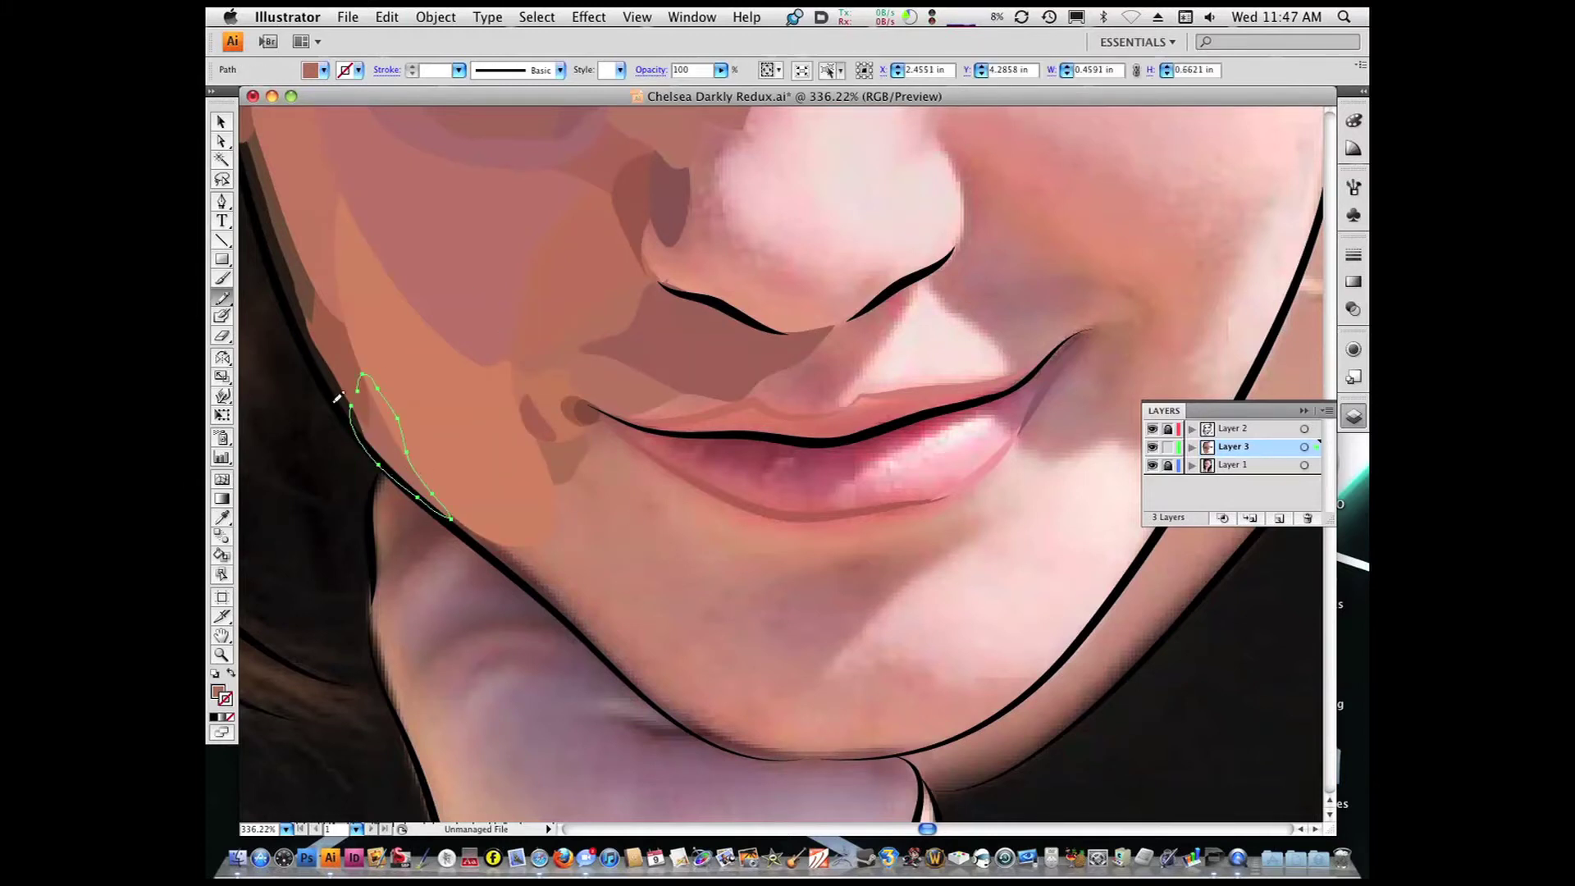
pyautogui.press('super+shift+a')
# Add a thin dark brown shadow along the lower left jawline and check the colouring with the photo layer hidden
pyautogui.press('i')
pyautogui.moveTo(592, 635); pyautogui.dragTo(592, 638)
pyautogui.press('super+shift+a')
pyautogui.press('super+minus')
pyautogui.press('super+minus')
pyautogui.press('super+minus')
pyautogui.press('super+minus')
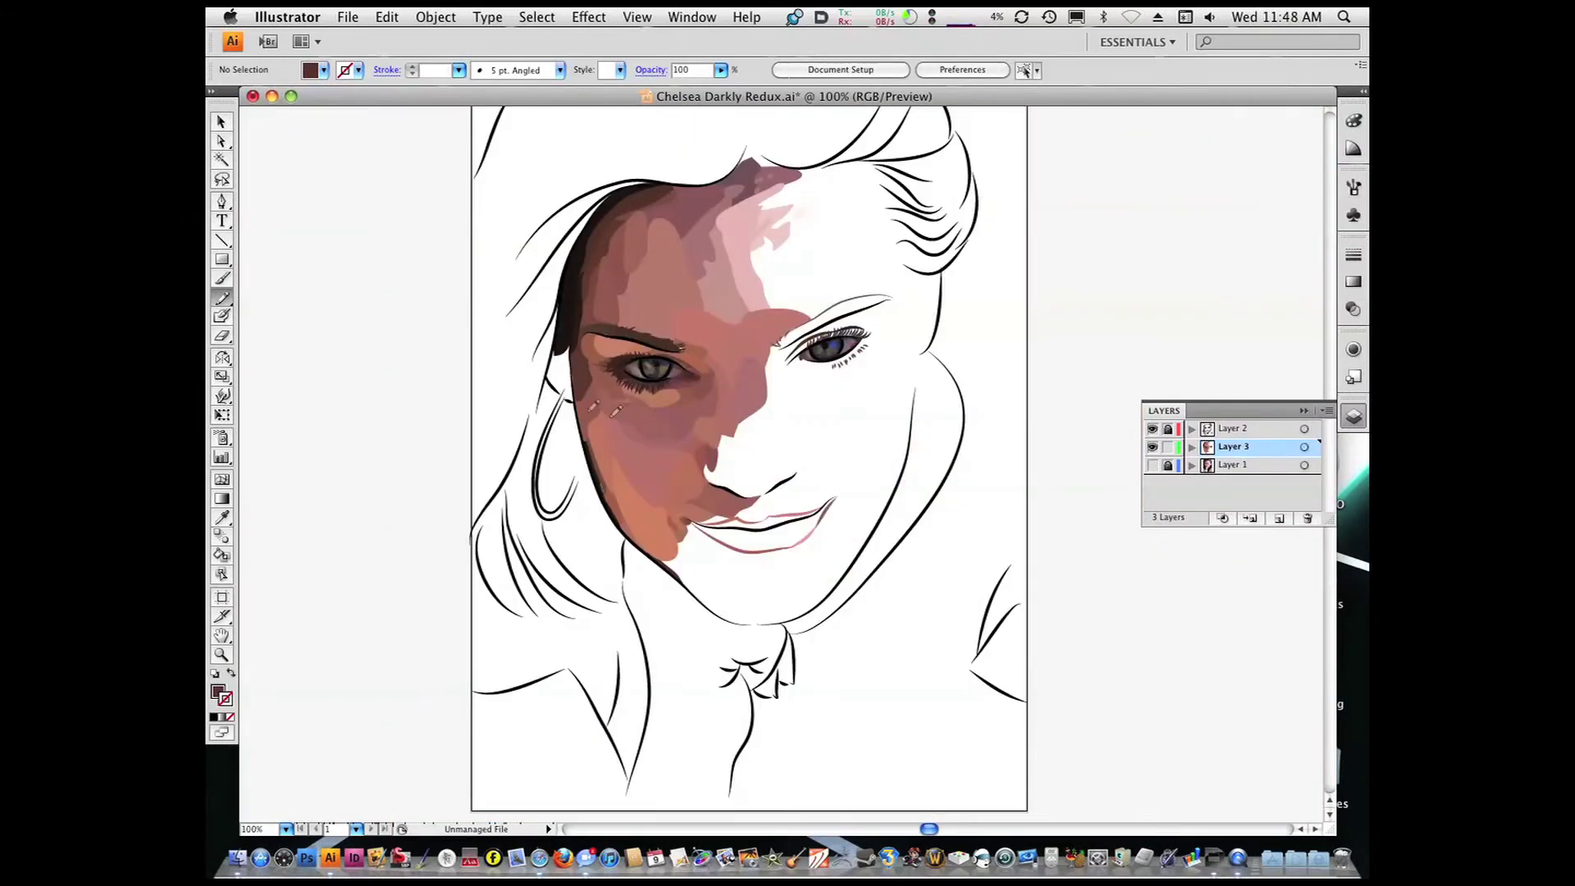
pyautogui.click(1153, 464)
# Fill the skin below the lower lip and down the left side of the chin with freehand shapes in sampled browns
pyautogui.press('i')
pyautogui.click(759, 596)
pyautogui.press('n')
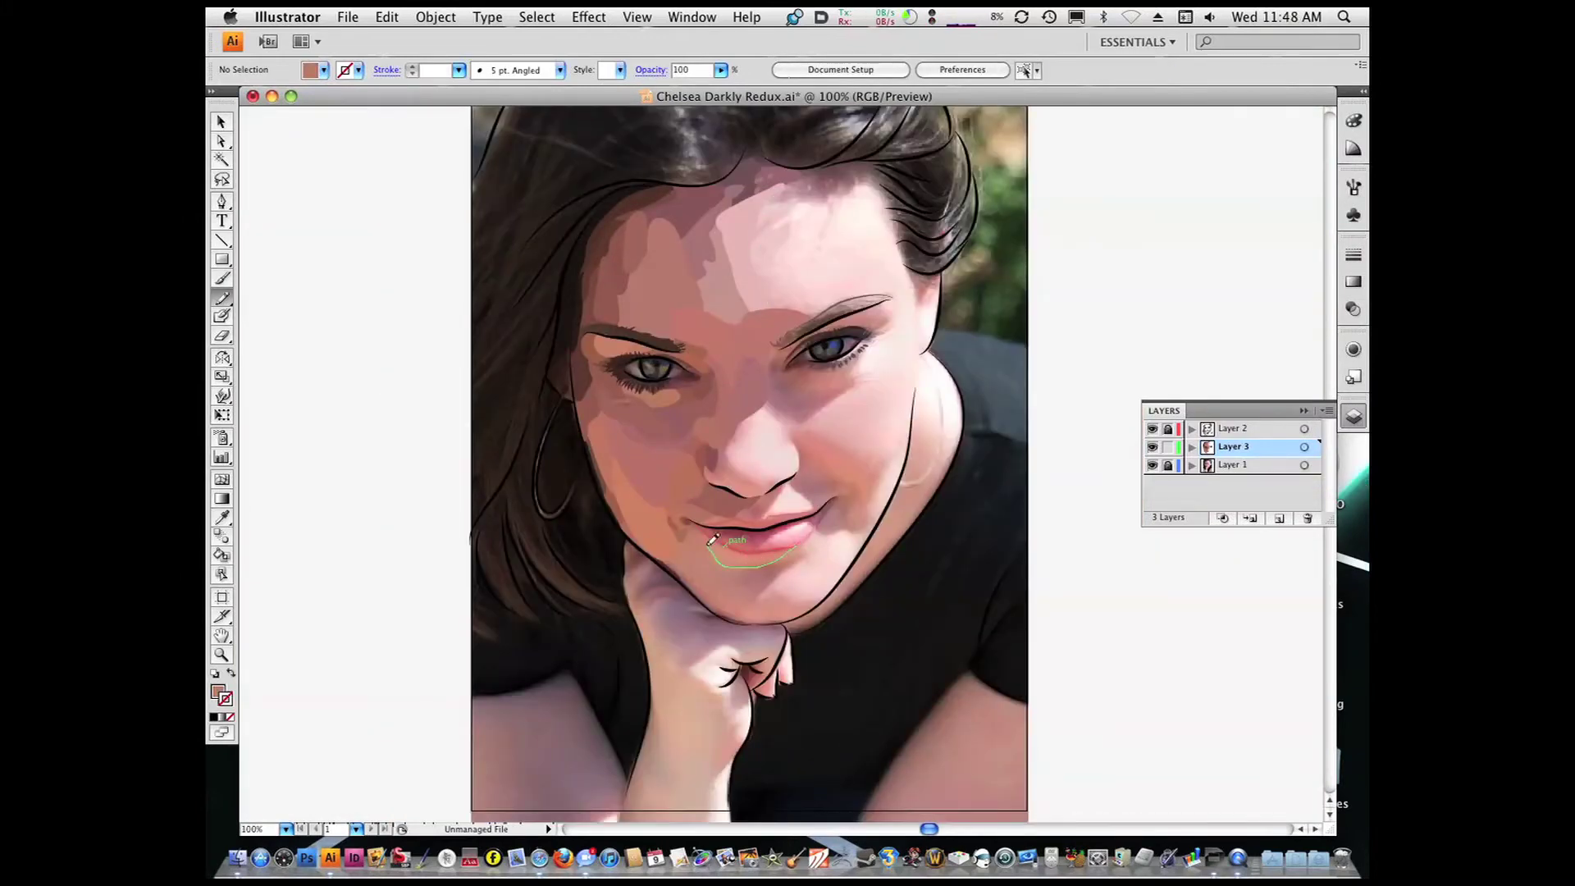
pyautogui.press('i')
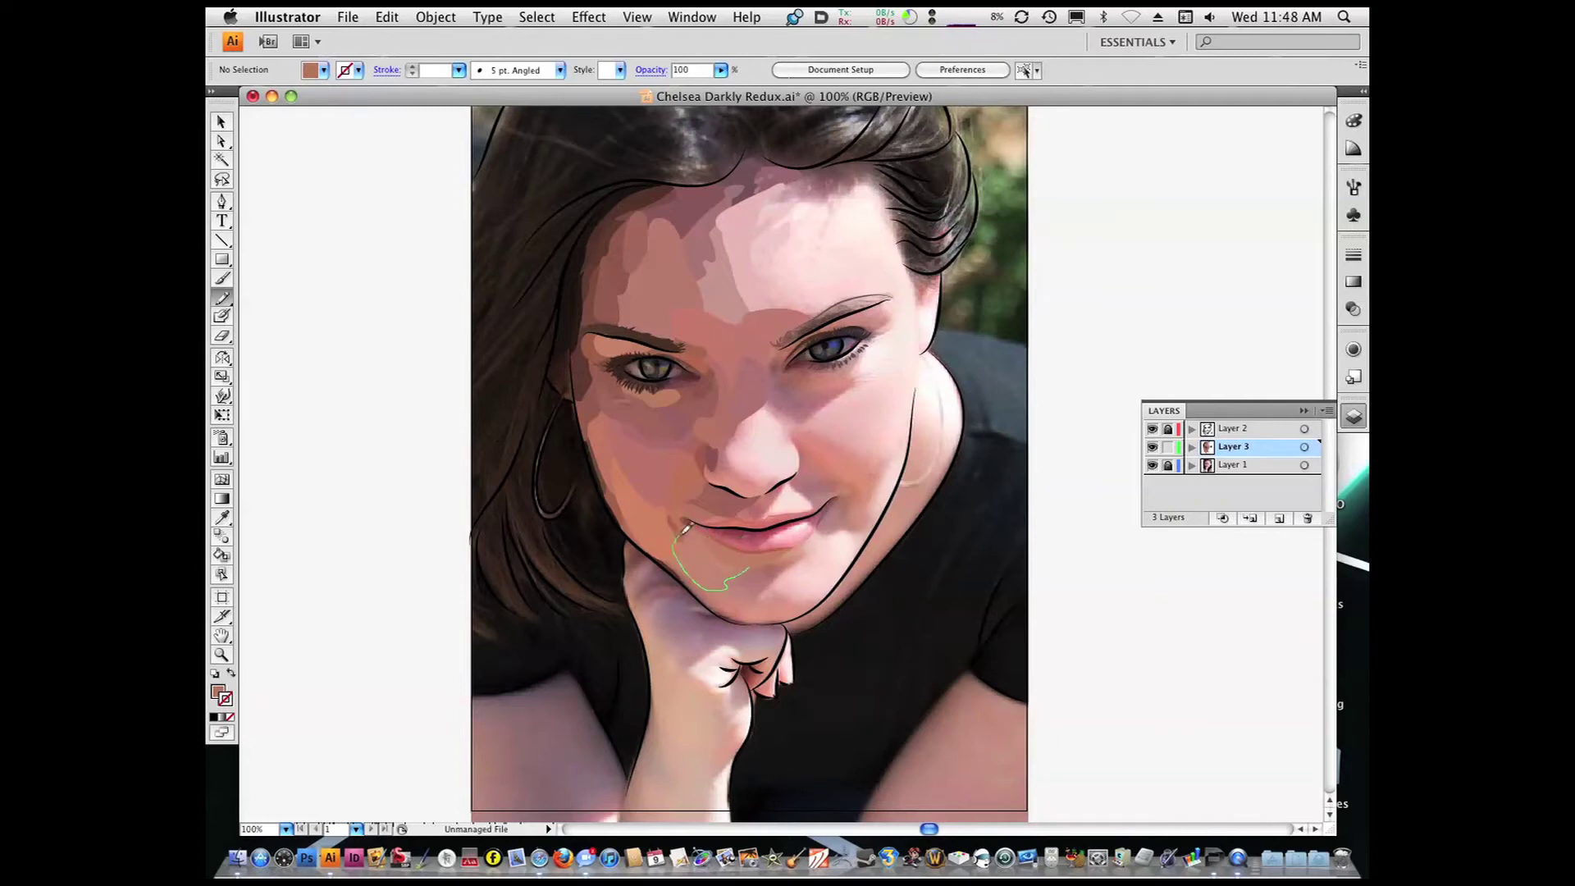
pyautogui.moveTo(676, 543); pyautogui.dragTo(699, 543)
pyautogui.press('super+shift+a')
# Fill the gap between the left chin shading and the jaw outline with a mid-brown freehand shape
pyautogui.moveTo(576, 436); pyautogui.dragTo(963, 734)
pyautogui.moveTo(652, 477); pyautogui.dragTo(687, 536)
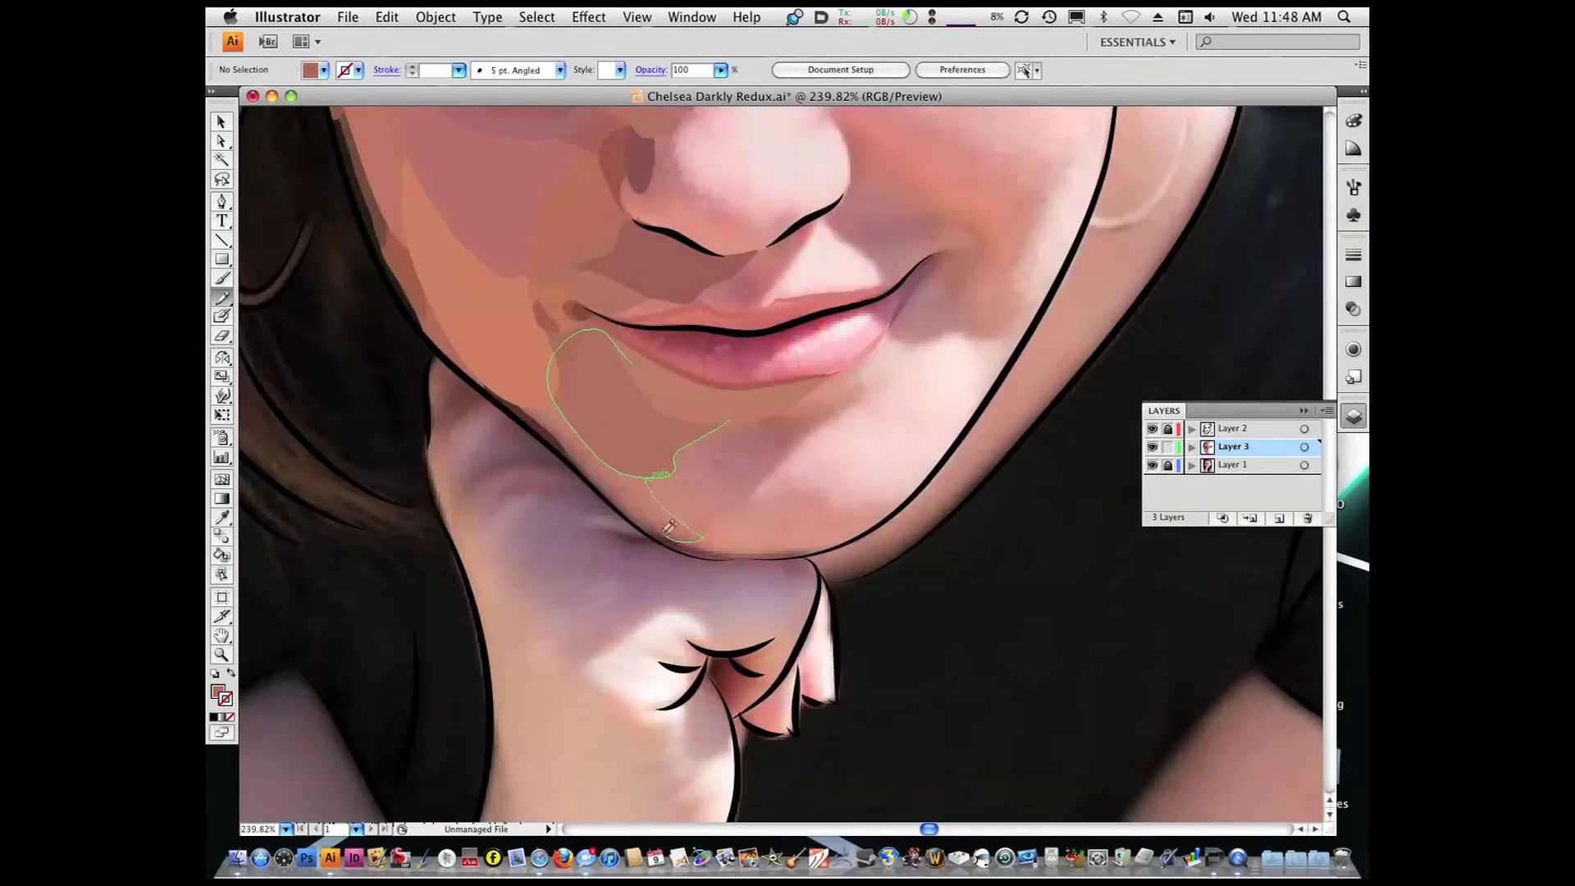
pyautogui.press('i')
# Darken the lower left edge of the chin along the outline with narrow shapes in sampled dark browns
pyautogui.moveTo(566, 395); pyautogui.dragTo(952, 648)
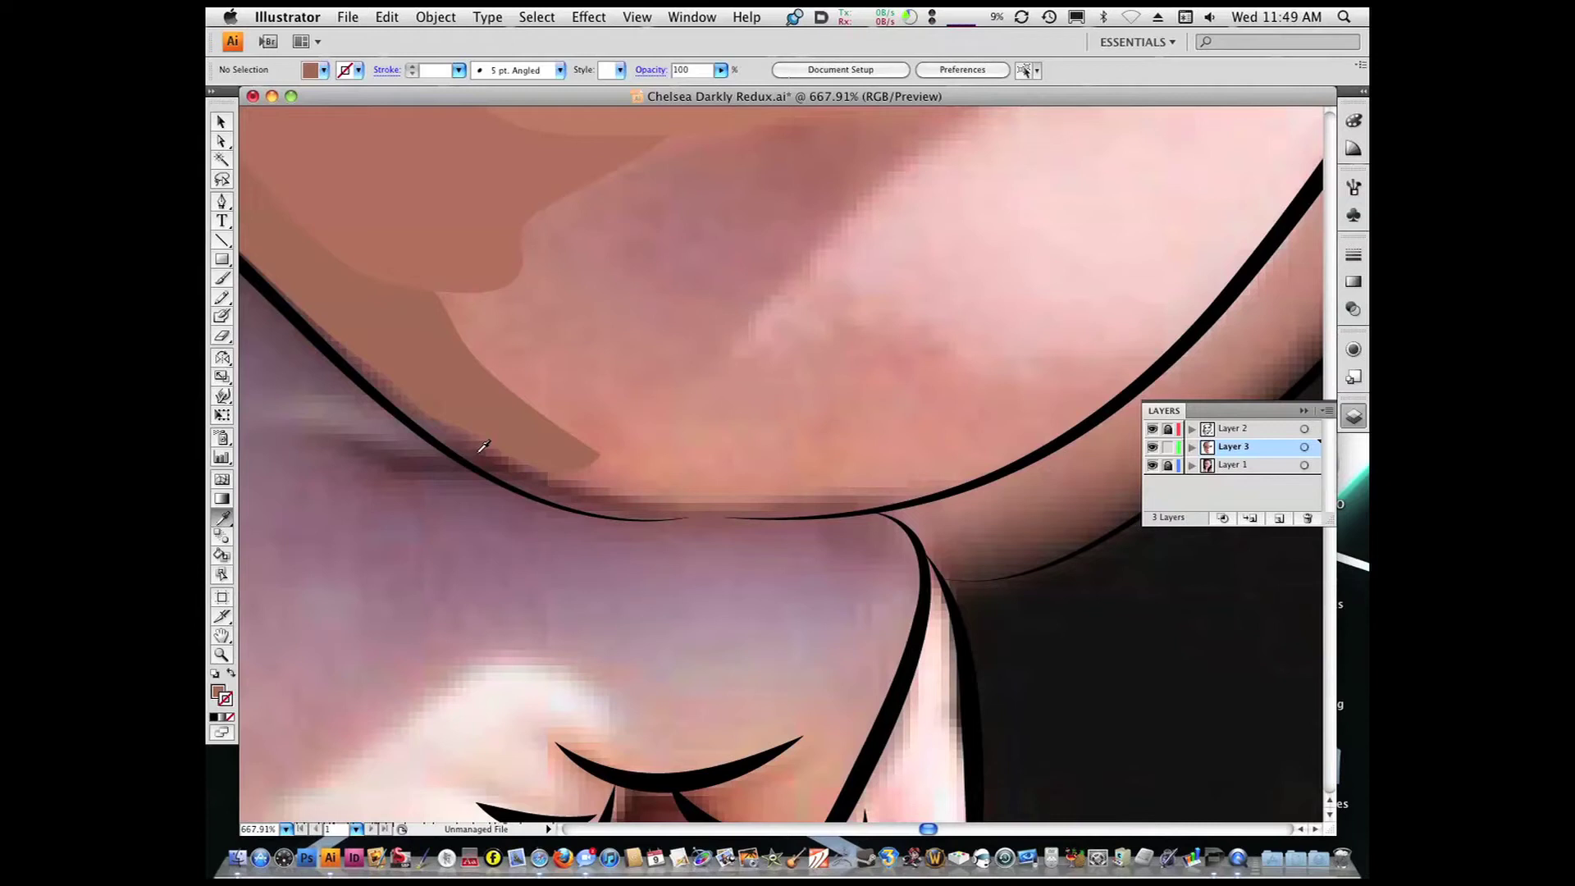
pyautogui.click(509, 423)
pyautogui.press('n')
pyautogui.moveTo(443, 433)
pyautogui.mouseDown()
pyautogui.moveTo(416, 406)
pyautogui.moveTo(443, 434)
pyautogui.mouseUp()
pyautogui.press('super+shift+a')
pyautogui.press('i')
pyautogui.click(380, 363)
pyautogui.press('n')
pyautogui.press('super+shift+a')
pyautogui.press('super+0')
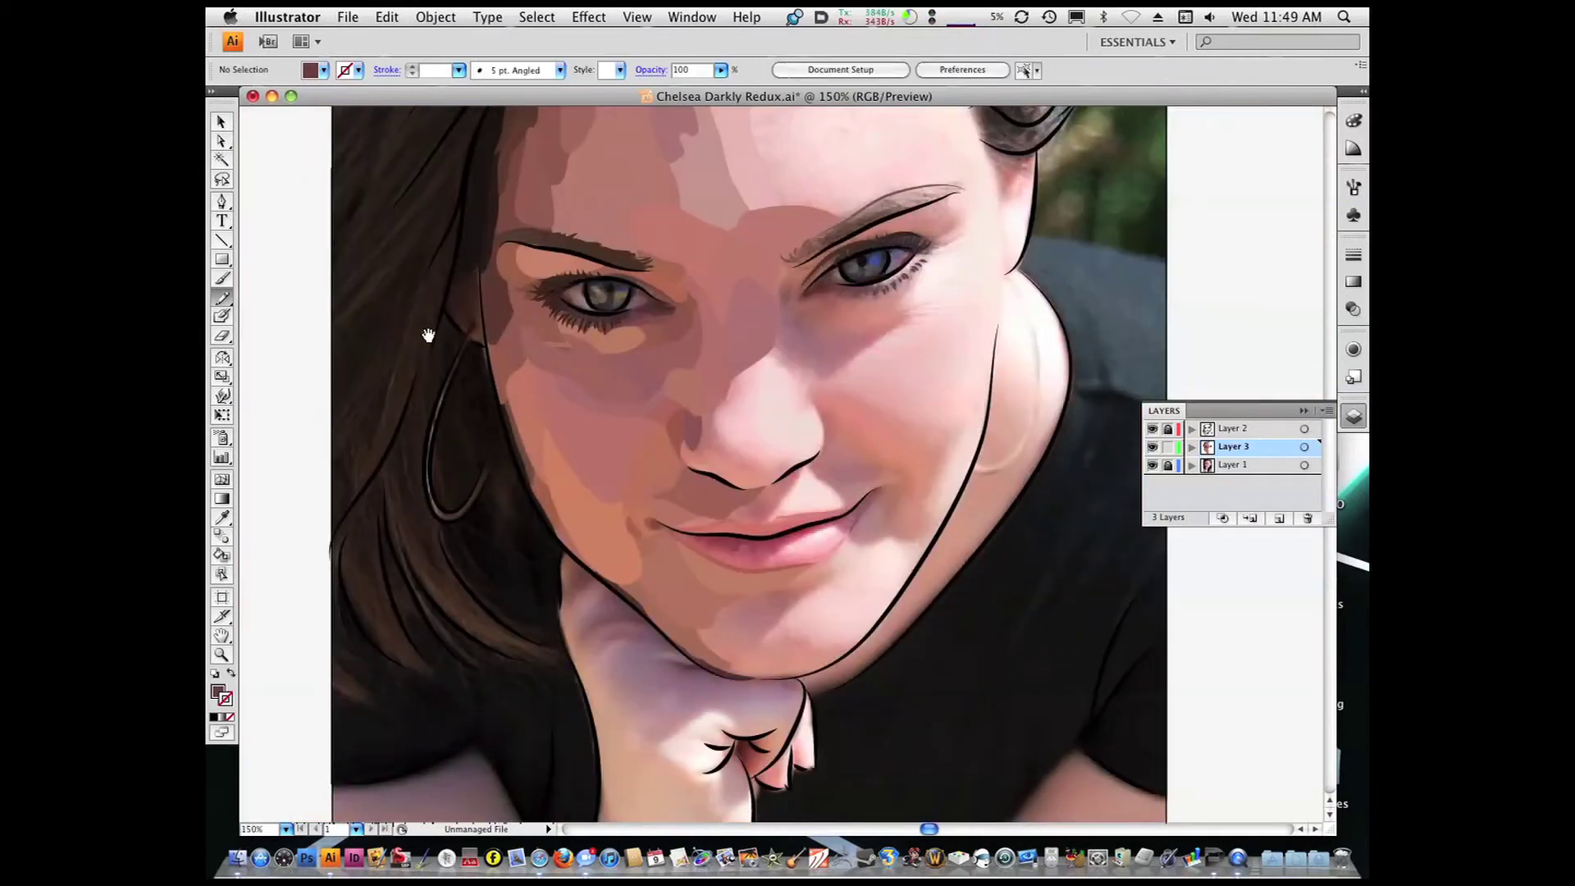
# Add freehand shading around the left half of the mouth and the skin above the upper lip
pyautogui.click(1152, 464)
pyautogui.click(1152, 465)
pyautogui.moveTo(566, 414); pyautogui.dragTo(976, 693)
pyautogui.press('n')
pyautogui.moveTo(522, 418); pyautogui.dragTo(464, 364)
pyautogui.moveTo(691, 543); pyautogui.dragTo(492, 395)
pyautogui.press('super+shift+a')
pyautogui.press('super+minus')
# Fill the groove between the nose and upper lip with a sampled reddish-brown shape and arrange it behind the neighbouring shading
pyautogui.press('i')
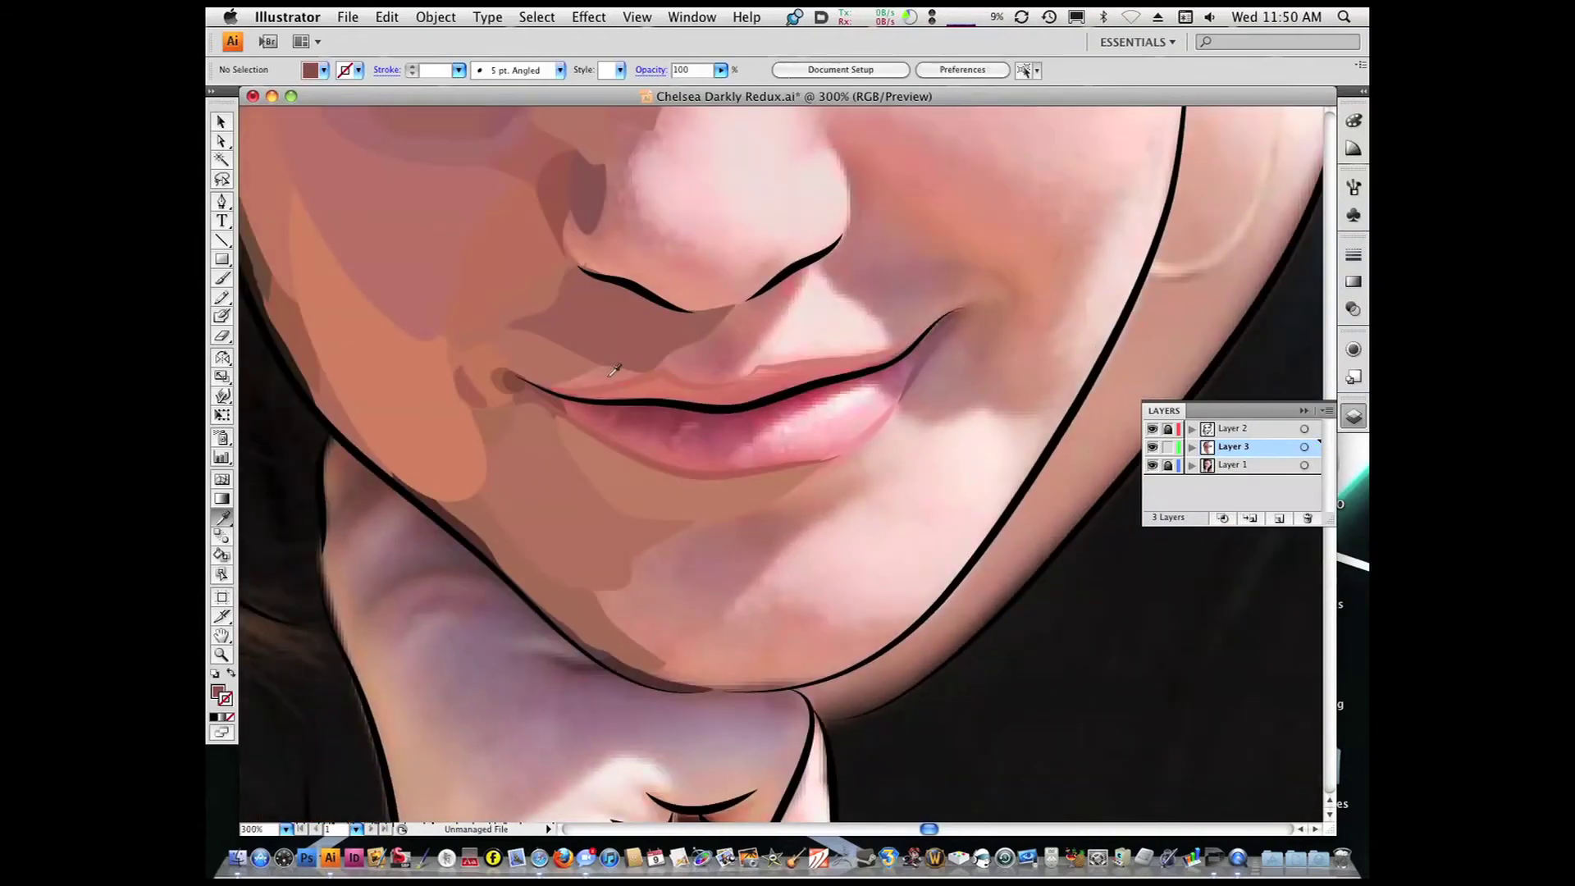
pyautogui.keyDown('super'); pyautogui.click(613, 371); pyautogui.keyUp('super')
pyautogui.press('super+shift+a')
pyautogui.press('n')
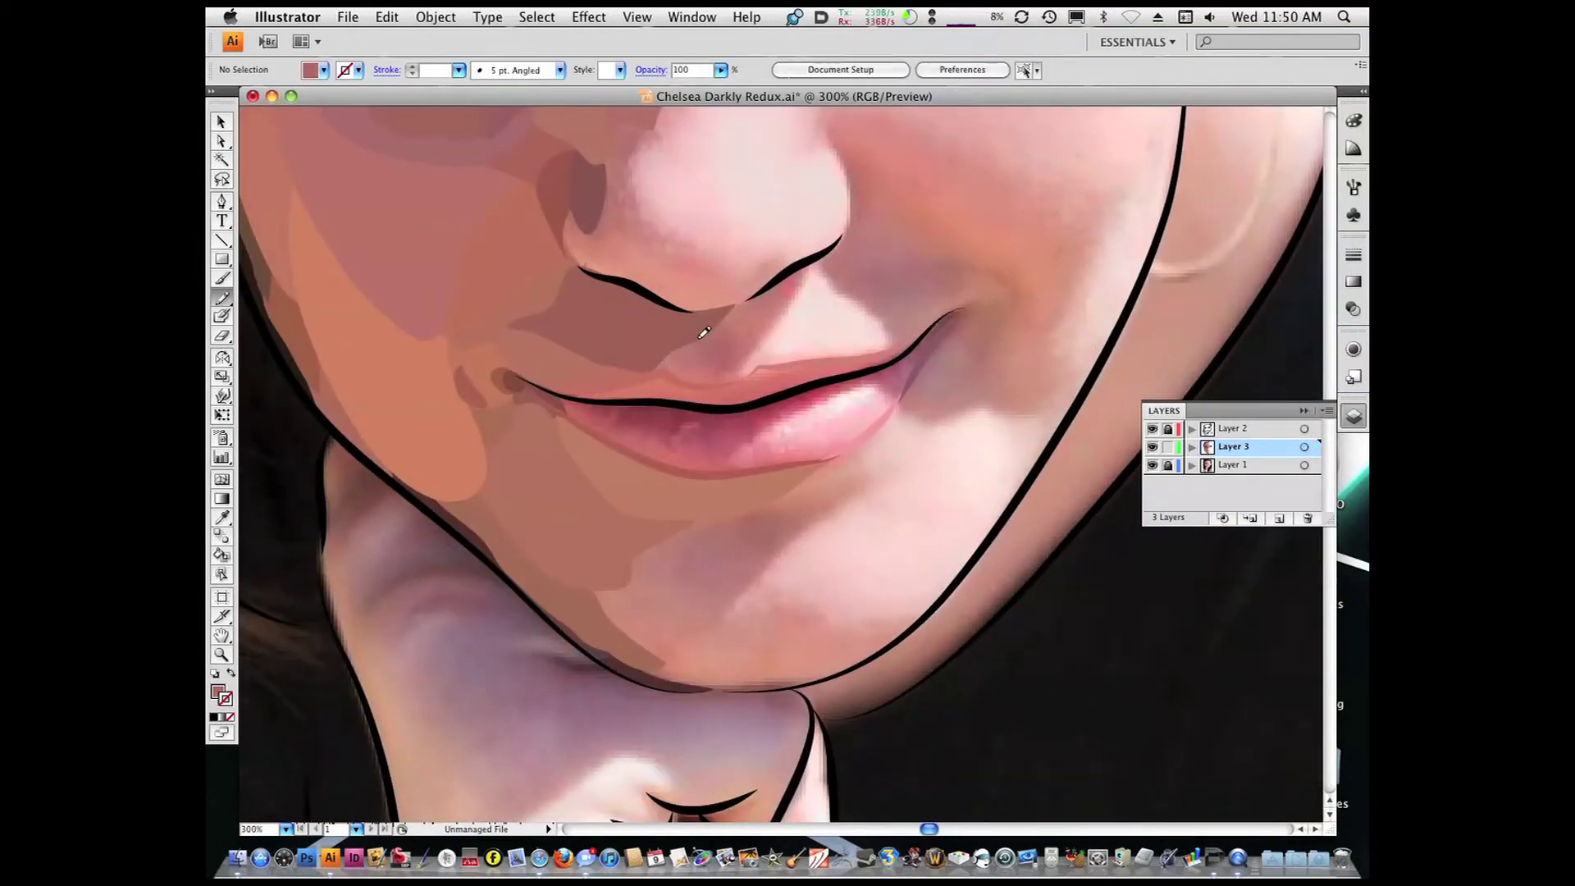
pyautogui.moveTo(736, 332); pyautogui.dragTo(717, 343)
pyautogui.press('super+shift+a')
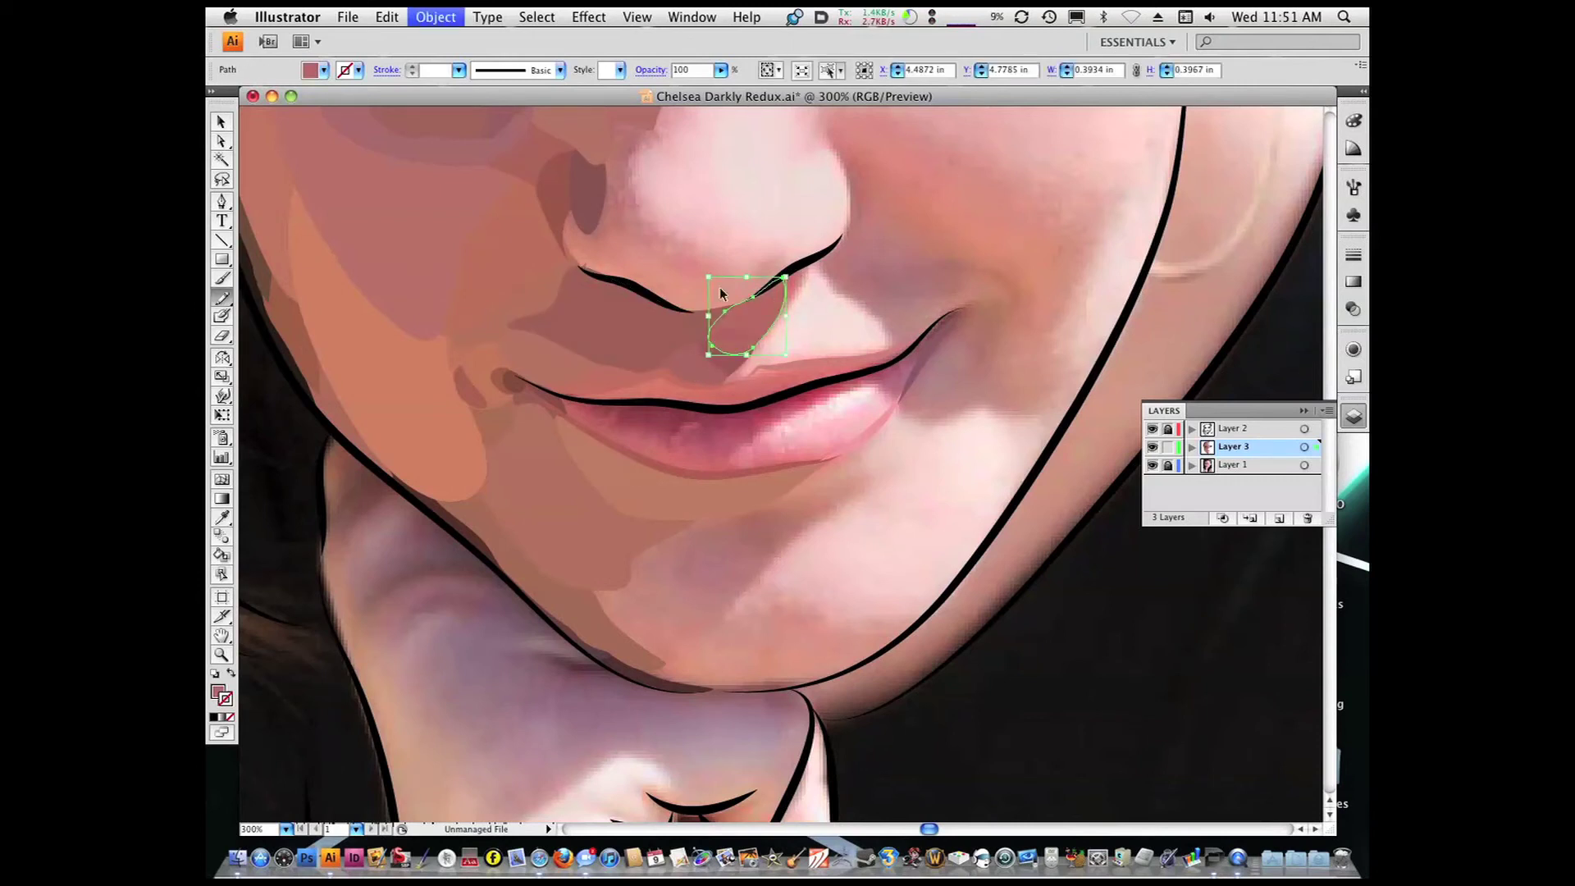
pyautogui.press('super+shift+a')
# Refine the groove's edge down to the peak of the upper lip with small shapes in sampled reds and browns
pyautogui.press('i')
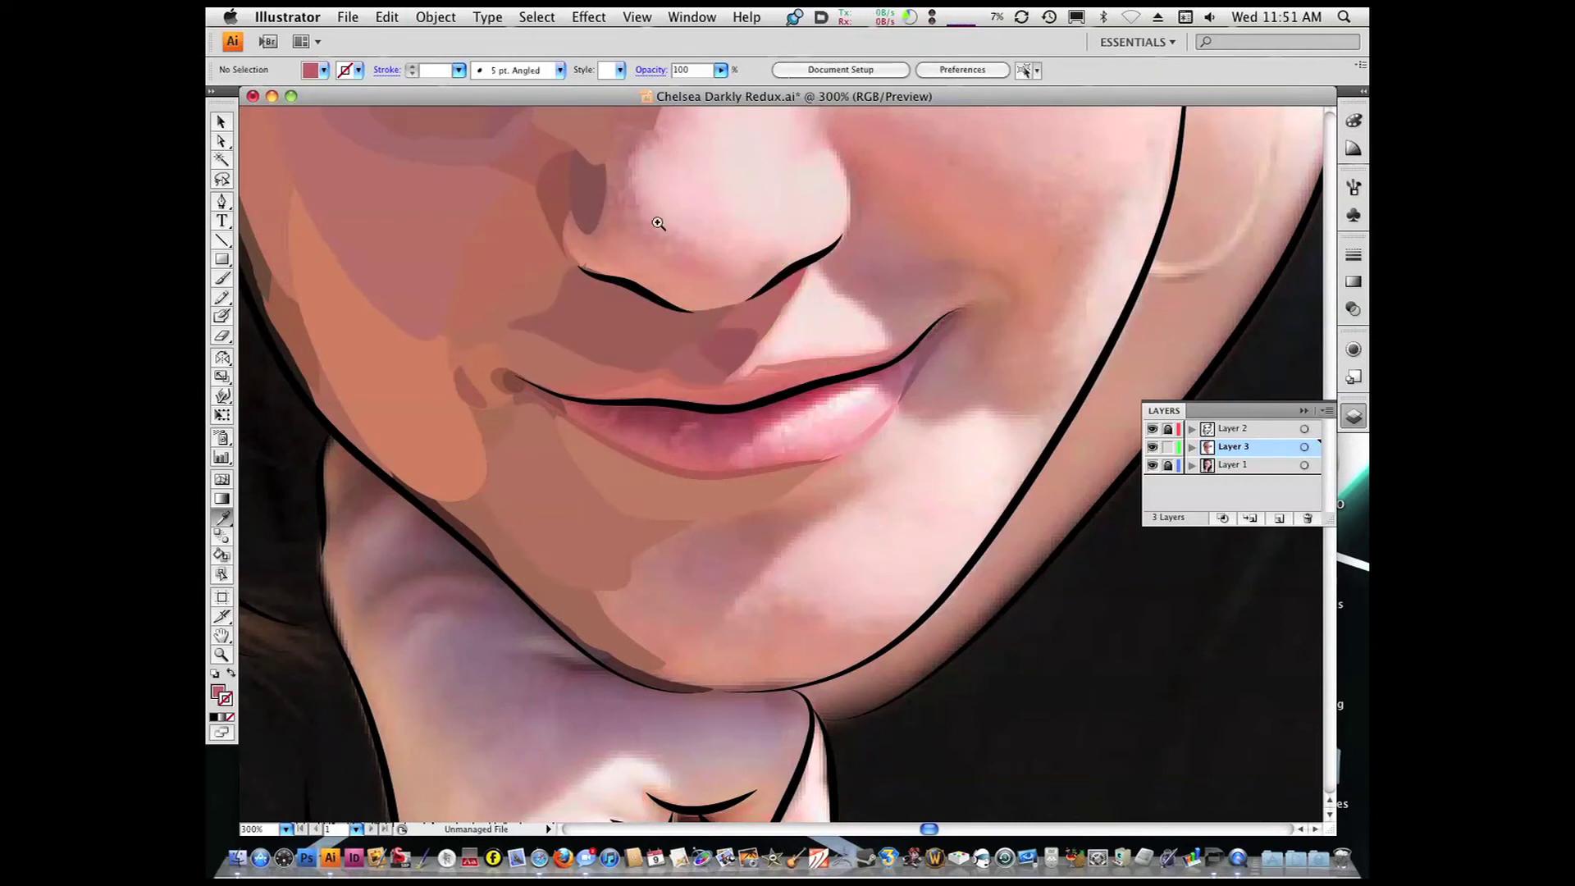
pyautogui.moveTo(678, 228); pyautogui.dragTo(904, 467)
pyautogui.press('n')
pyautogui.keyDown('super'); pyautogui.click(614, 551); pyautogui.keyUp('super')
pyautogui.press('super+shift+a')
pyautogui.press('i')
pyautogui.press('n')
pyautogui.moveTo(685, 466); pyautogui.dragTo(648, 503)
pyautogui.press('i')
pyautogui.click(632, 555)
pyautogui.press('n')
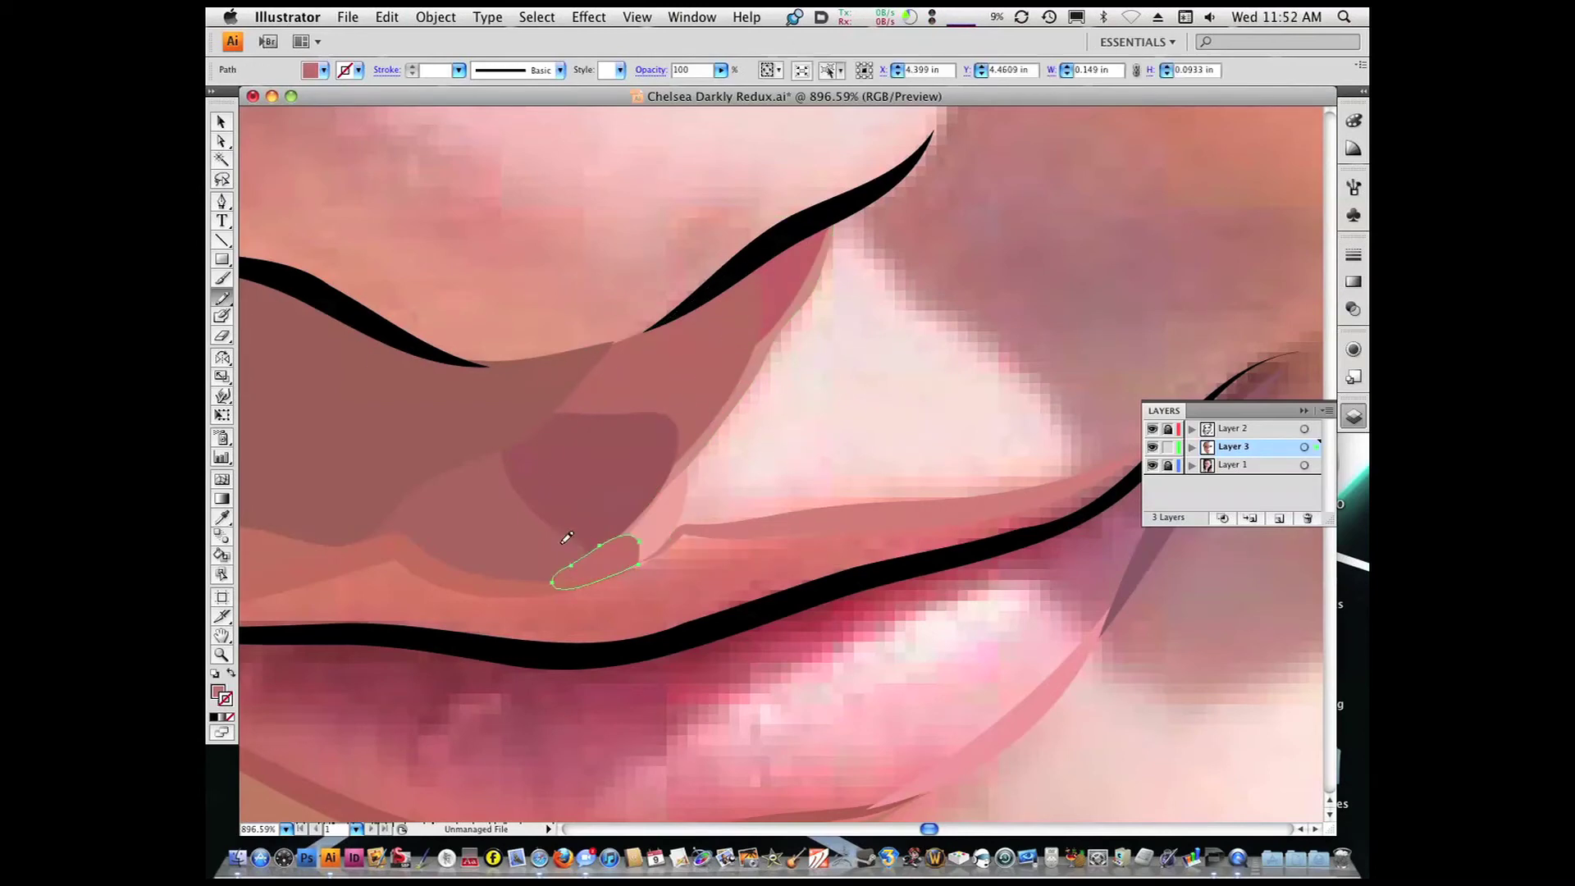
pyautogui.press('super+shift+a')
# Fill the bright skin above the right half of the upper lip with layered shapes in sampled pale pinks
pyautogui.press('super+minus')
pyautogui.press('super+minus')
pyautogui.press('super+minus')
pyautogui.press('super+minus')
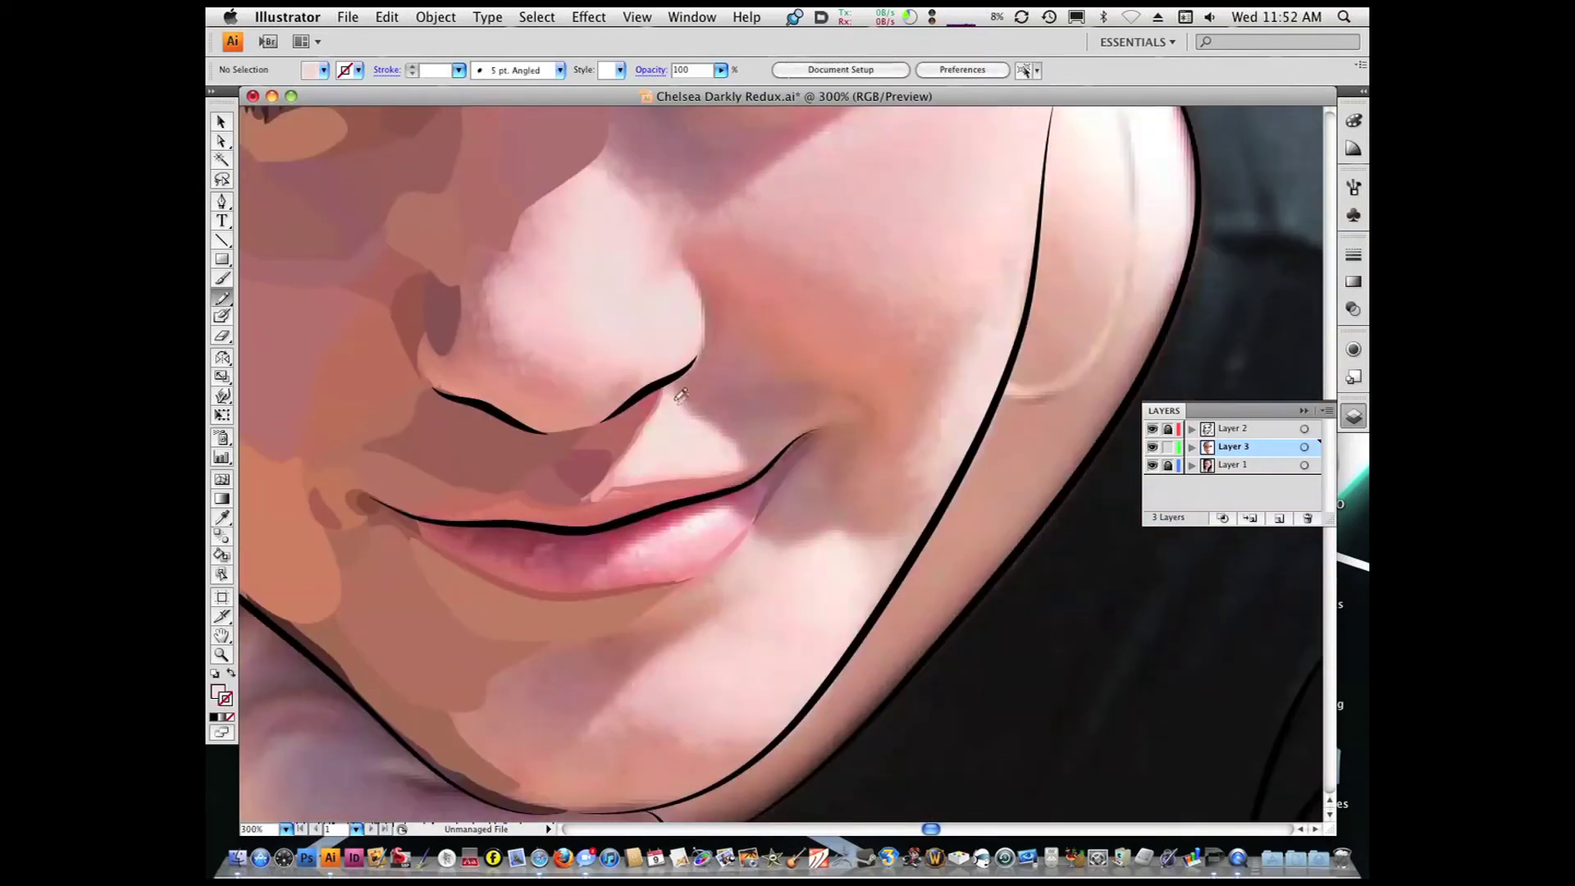
pyautogui.moveTo(536, 308); pyautogui.dragTo(808, 591)
pyautogui.moveTo(693, 379); pyautogui.dragTo(772, 305)
pyautogui.moveTo(766, 432); pyautogui.dragTo(776, 422)
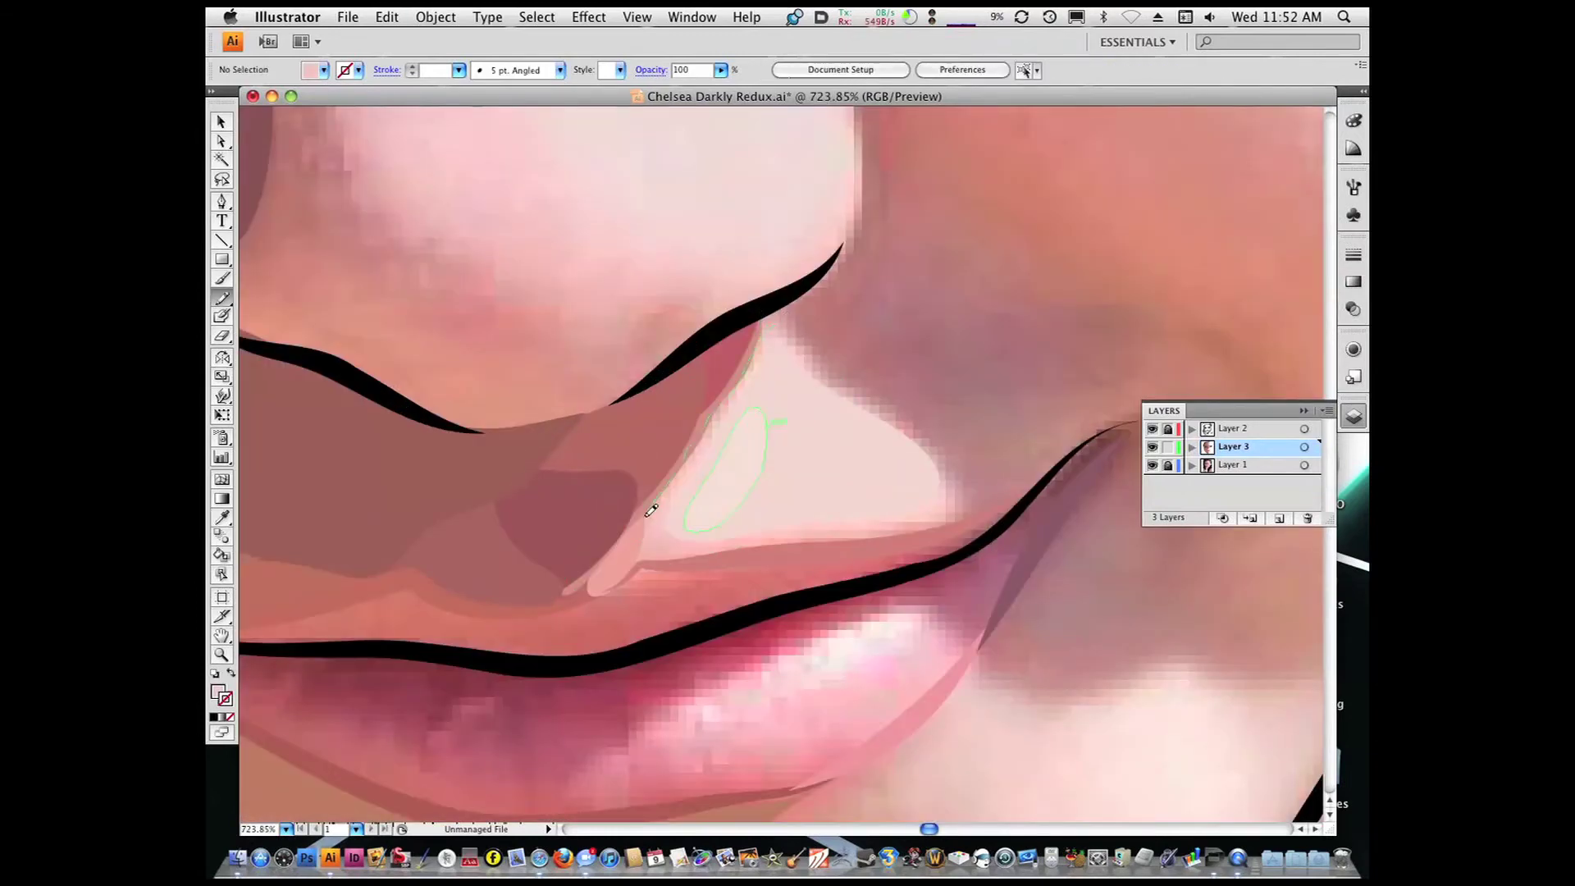
pyautogui.moveTo(809, 344); pyautogui.dragTo(775, 326)
pyautogui.press('i')
pyautogui.click(674, 531)
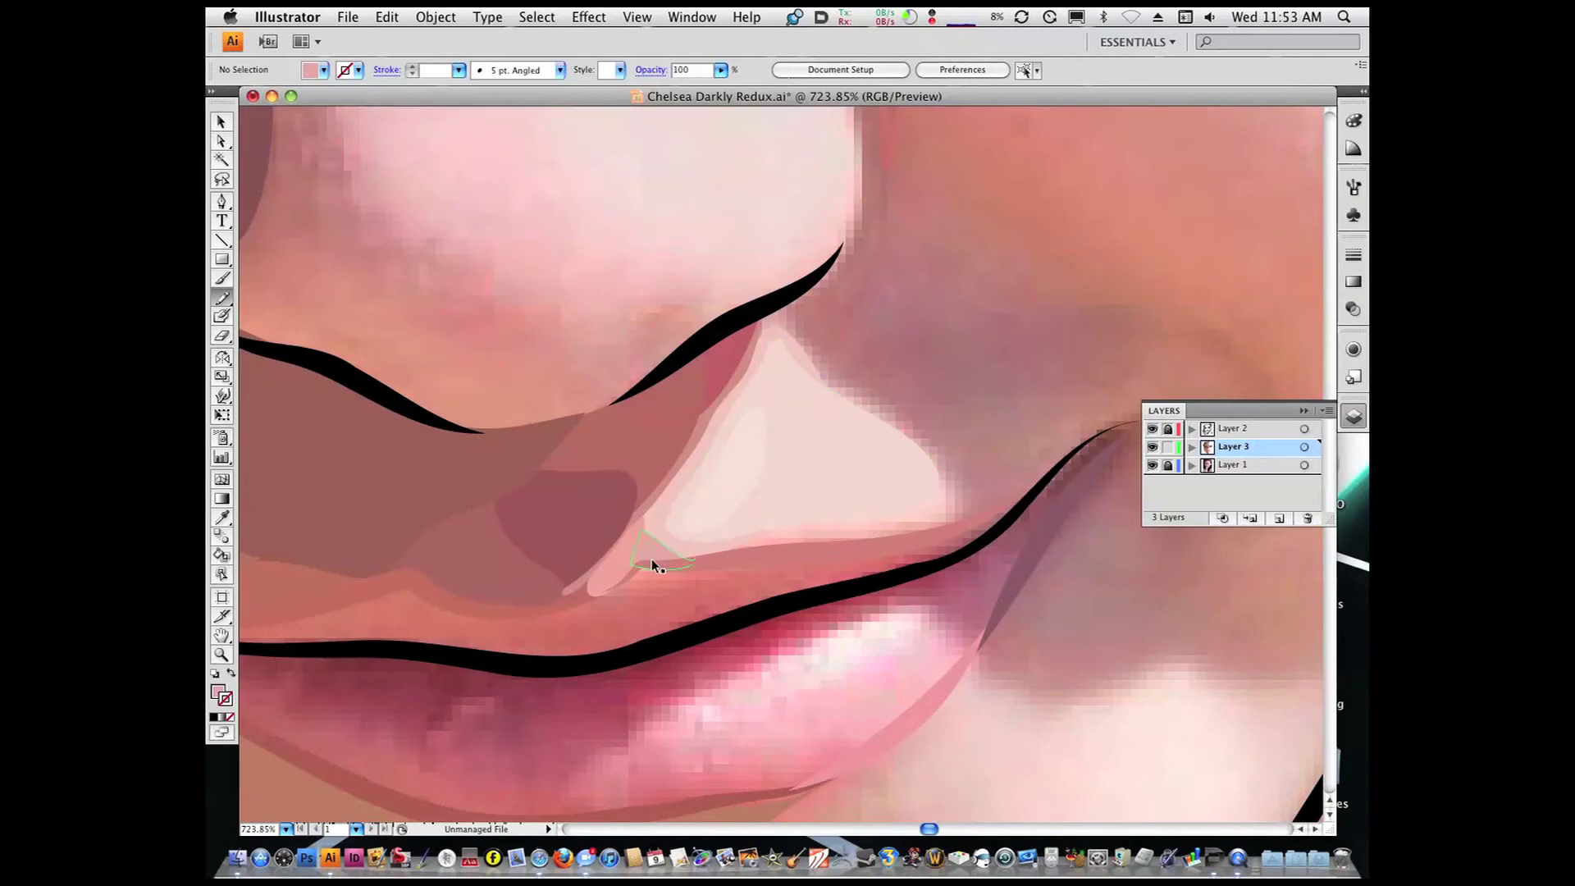
# Cover the tip and ridge of the nose with freehand highlight shapes in sampled pale pinks
pyautogui.press('super+0')
pyautogui.press('super+equal')
pyautogui.click(739, 474)
pyautogui.press('n')
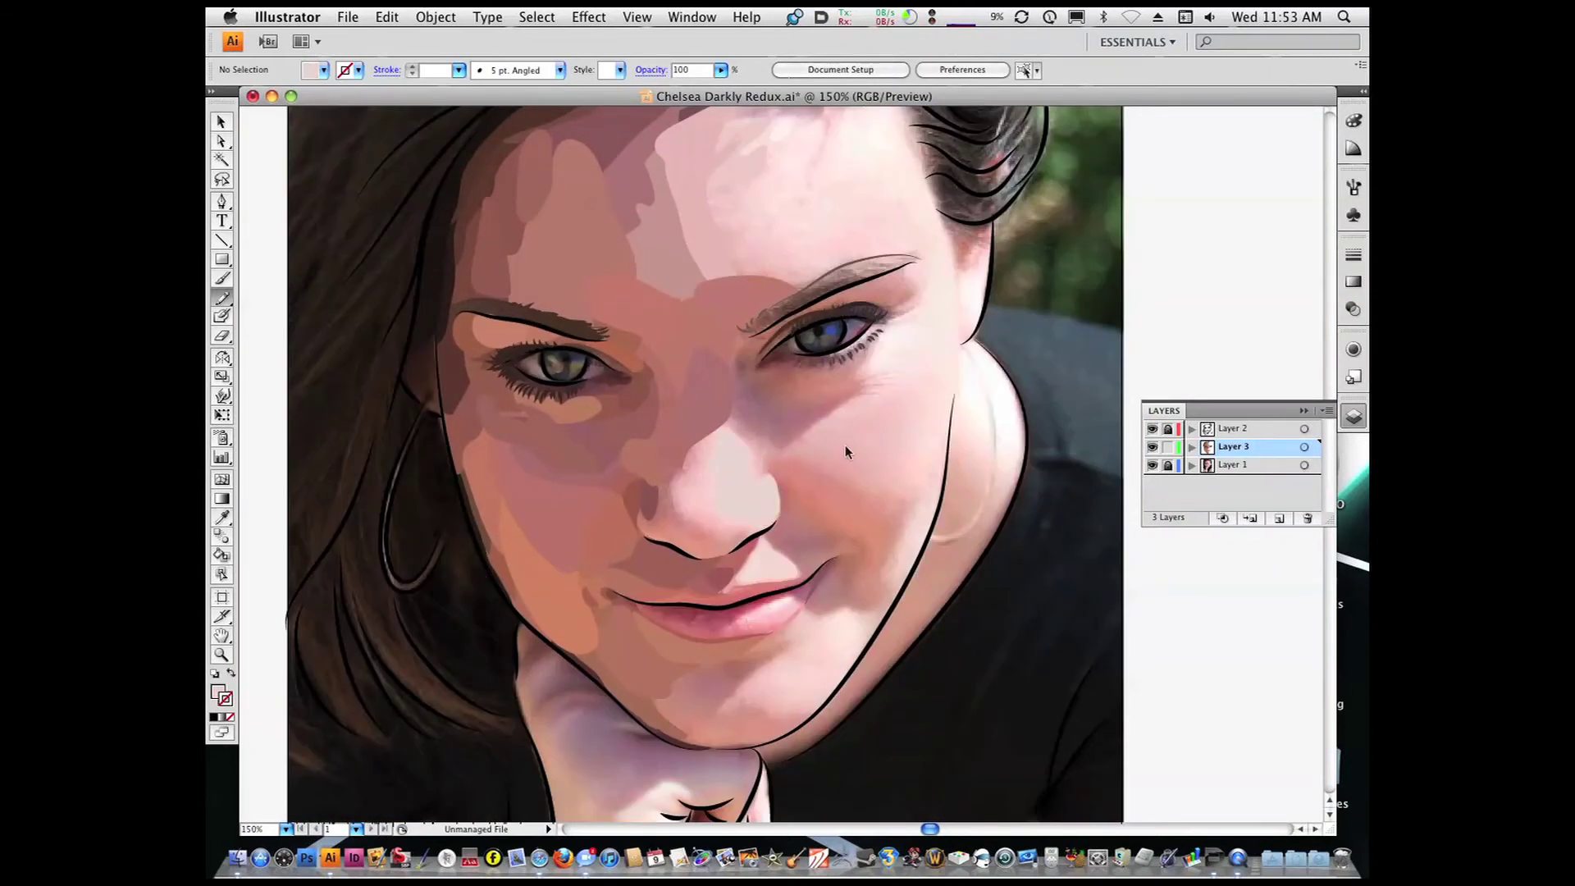
pyautogui.moveTo(739, 416)
pyautogui.mouseDown()
pyautogui.moveTo(699, 462)
pyautogui.moveTo(732, 524)
pyautogui.mouseUp()
pyautogui.keyDown('super'); pyautogui.click(808, 445); pyautogui.keyUp('super')
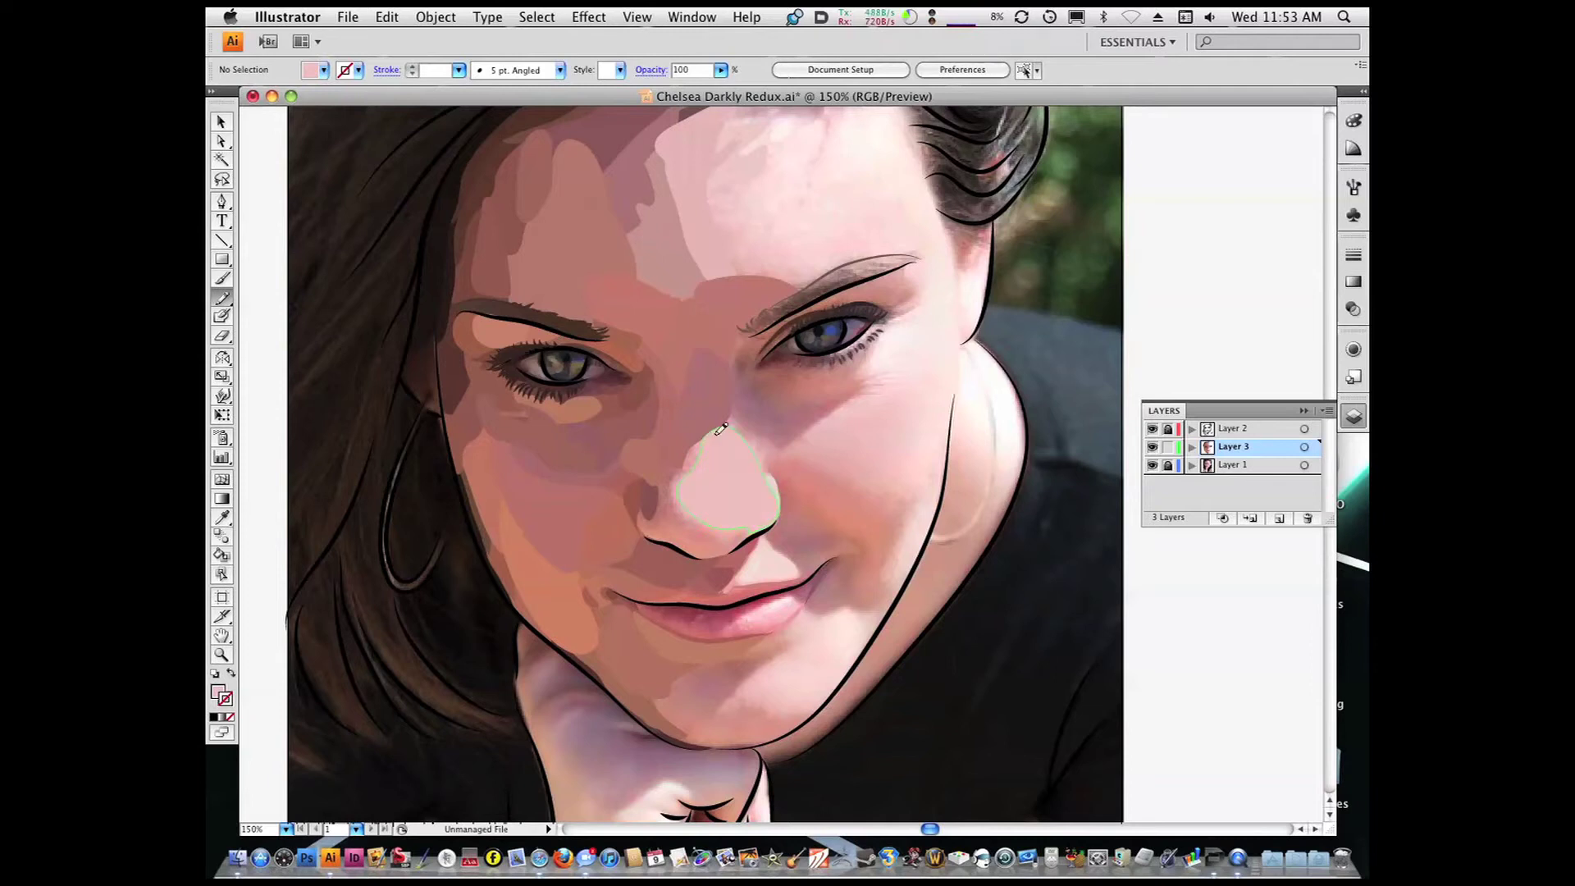
# Shade the left side and underside of the nose tip with freehand shapes in sampled mauve and salmon tones
pyautogui.press('i')
pyautogui.click(677, 460)
pyautogui.press('n')
pyautogui.moveTo(701, 520)
pyautogui.mouseDown()
pyautogui.moveTo(706, 460)
pyautogui.moveTo(665, 481)
pyautogui.mouseUp()
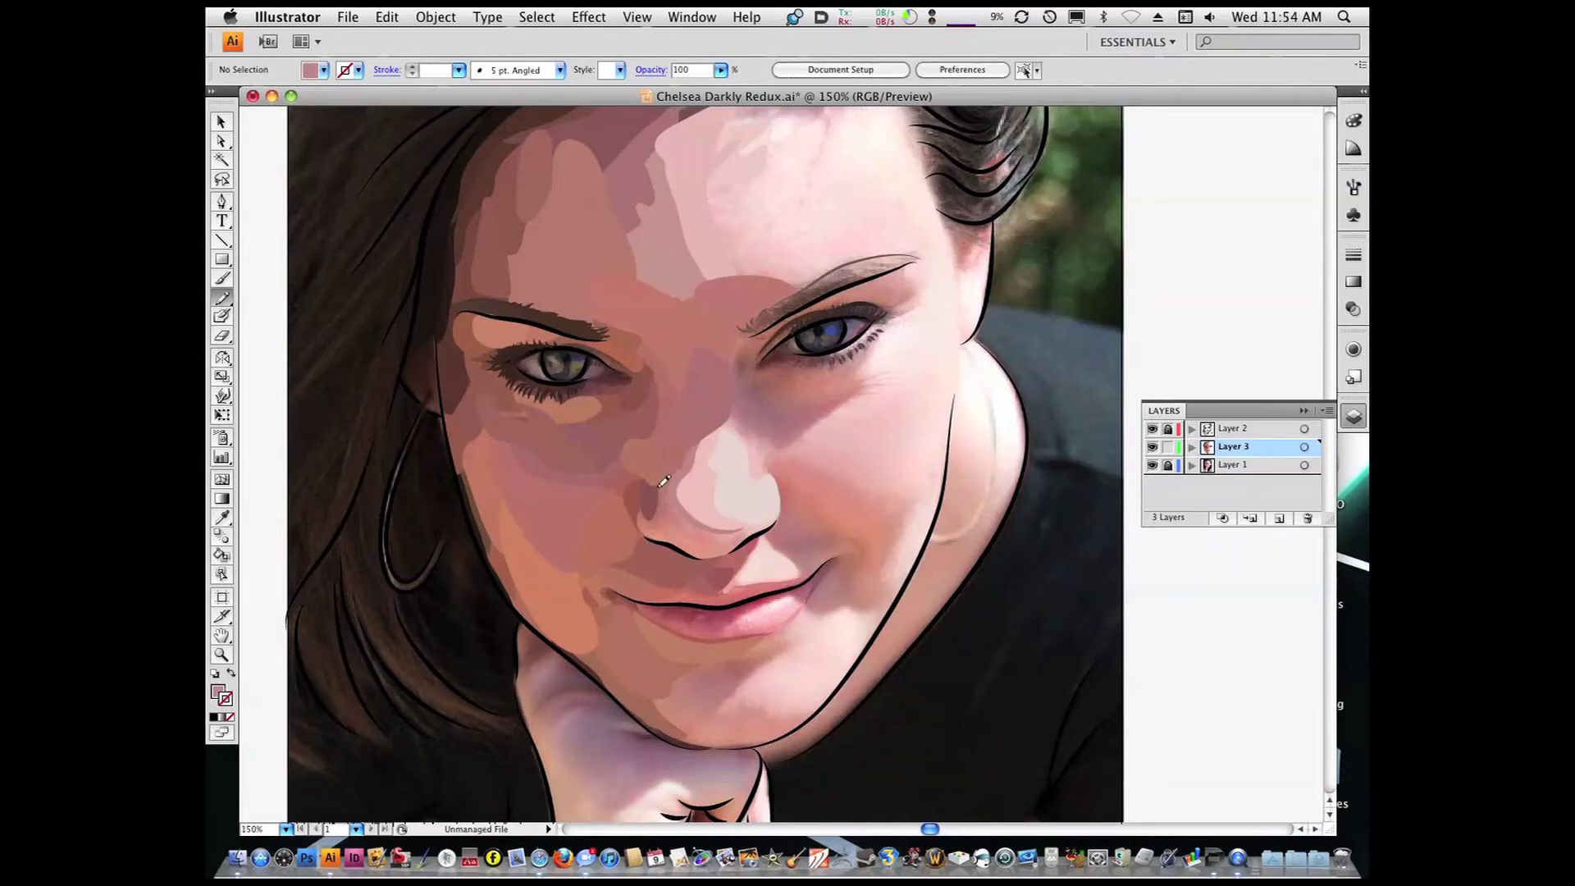
pyautogui.press('super+0')
pyautogui.moveTo(574, 345); pyautogui.dragTo(910, 575)
pyautogui.press('i')
pyautogui.click(671, 375)
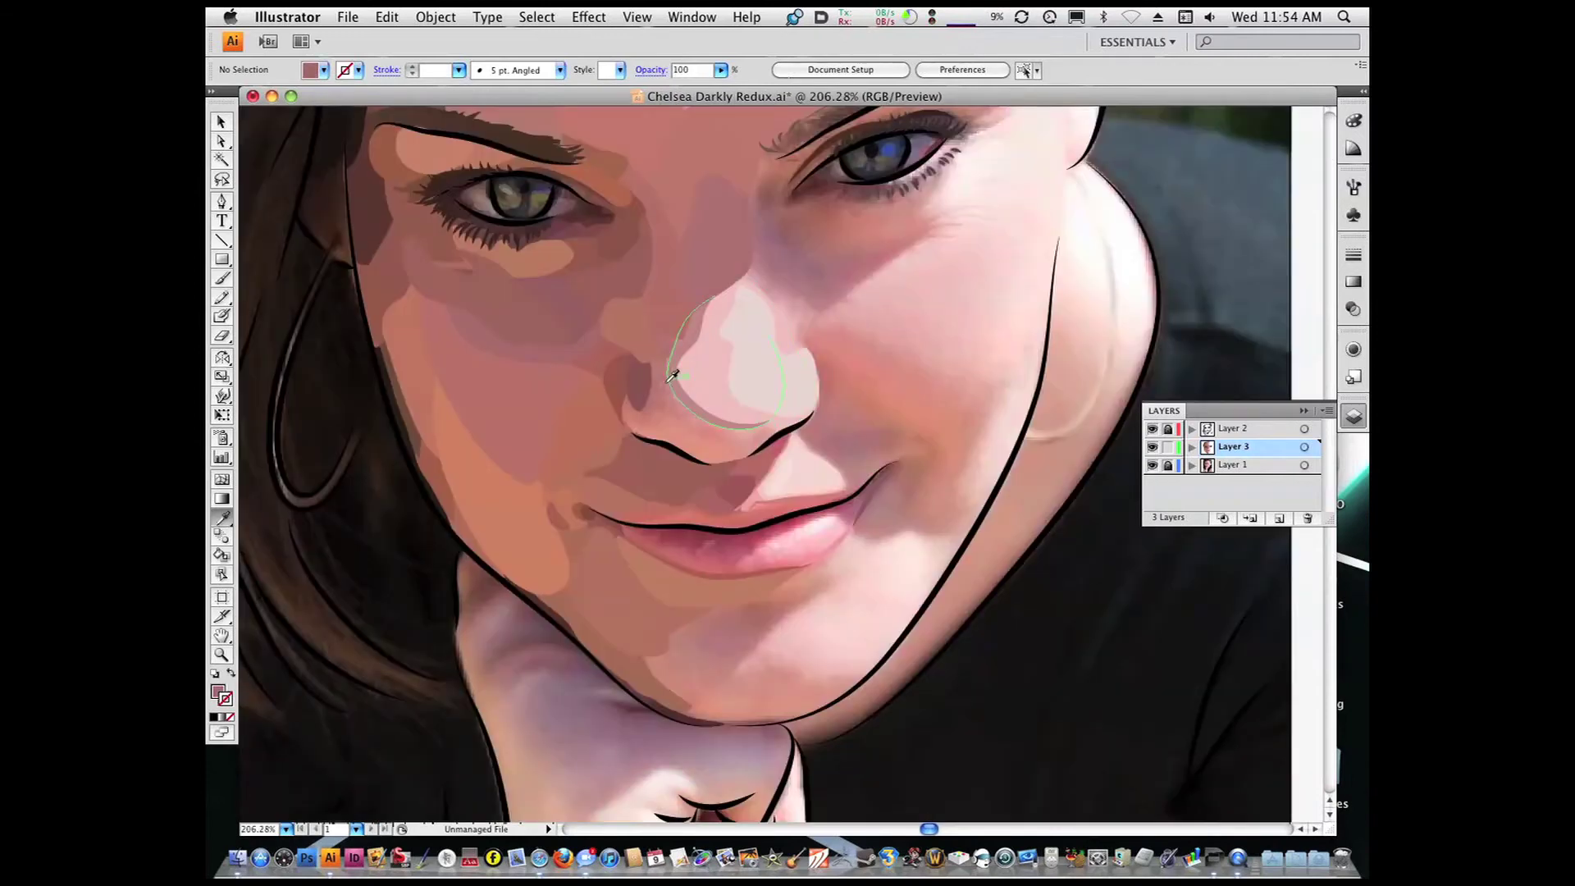
pyautogui.moveTo(689, 348); pyautogui.dragTo(640, 408)
pyautogui.moveTo(743, 454); pyautogui.dragTo(745, 455)
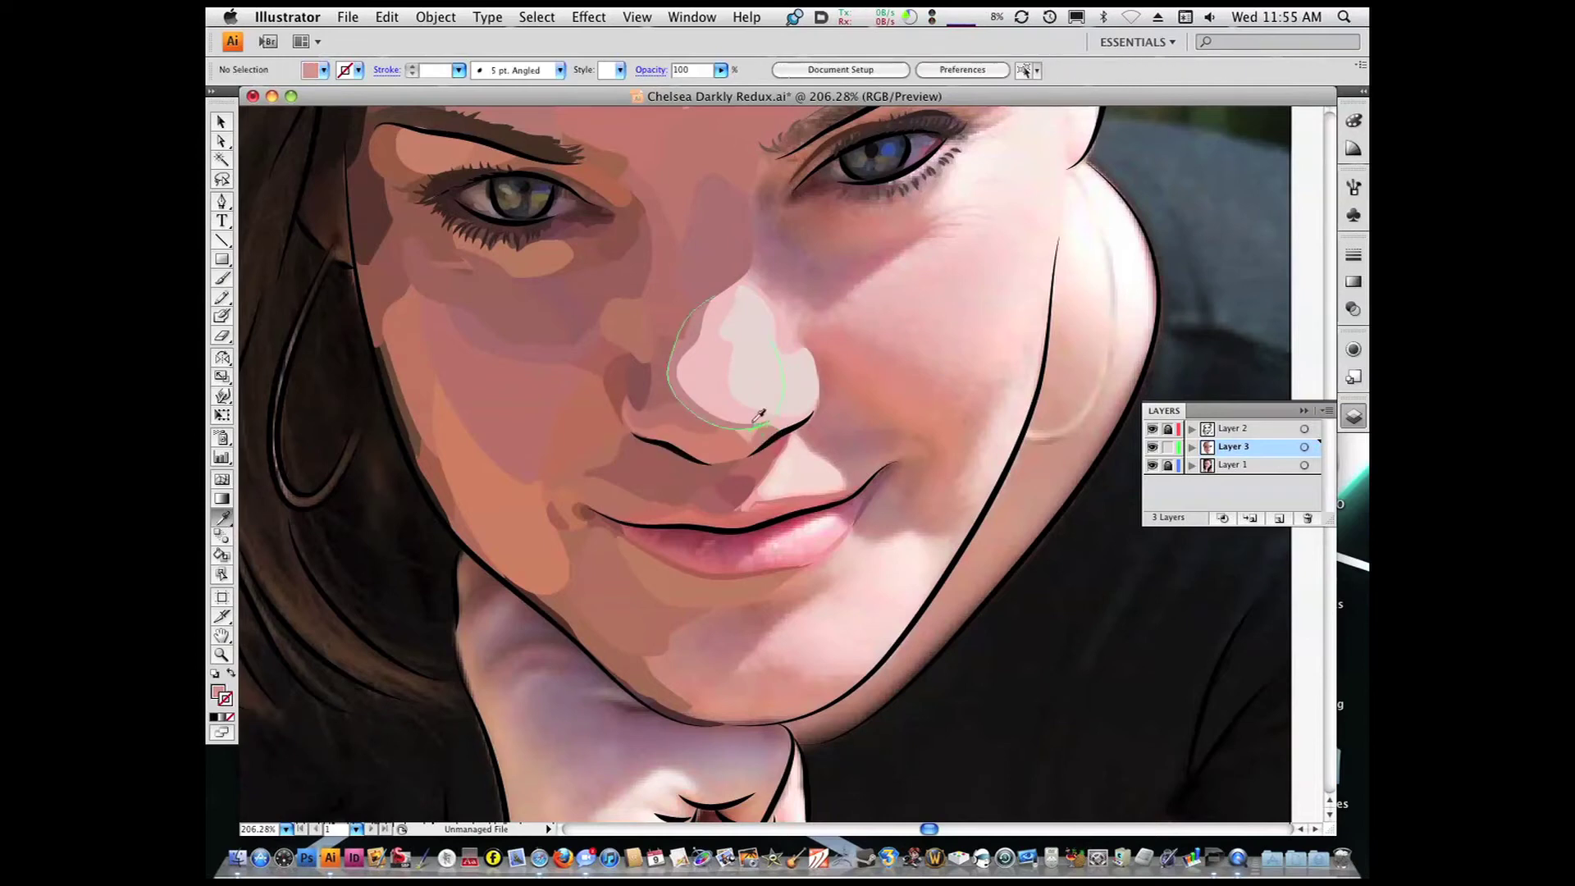
# Refine the shading around the nose with a small freehand shape in a sampled reddish brown
pyautogui.keyDown('alt'); pyautogui.click(732, 399); pyautogui.keyUp('alt')
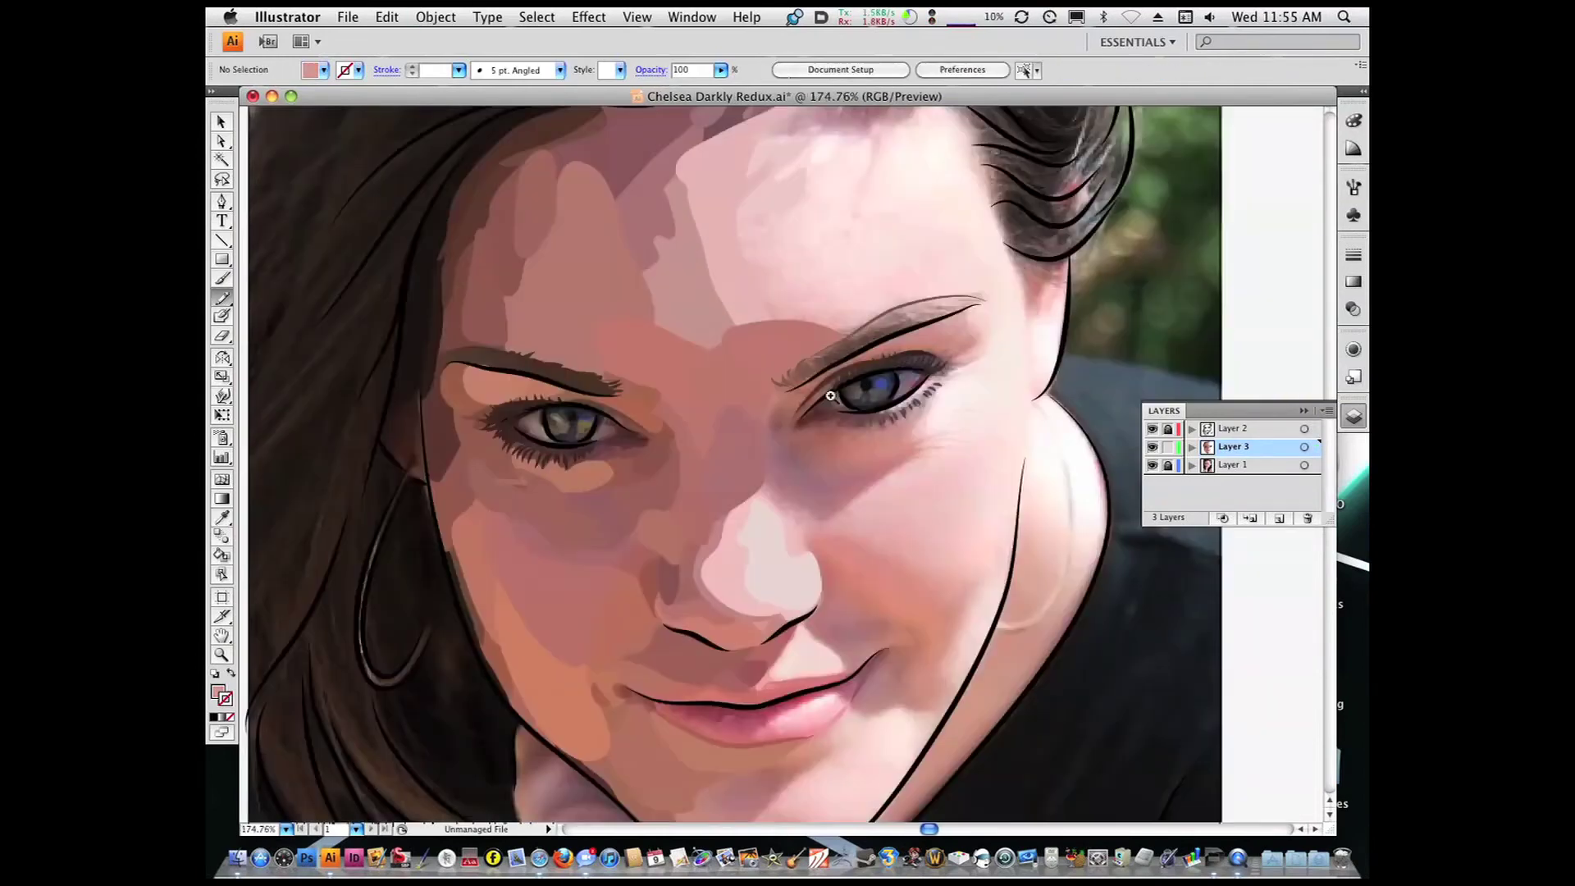
pyautogui.keyDown('alt'); pyautogui.click(732, 400); pyautogui.keyUp('alt')
pyautogui.moveTo(657, 424); pyautogui.dragTo(862, 575)
pyautogui.moveTo(525, 349); pyautogui.dragTo(521, 353)
pyautogui.moveTo(352, 283); pyautogui.dragTo(783, 566)
pyautogui.press('super+0')
pyautogui.press('super+shift+a')
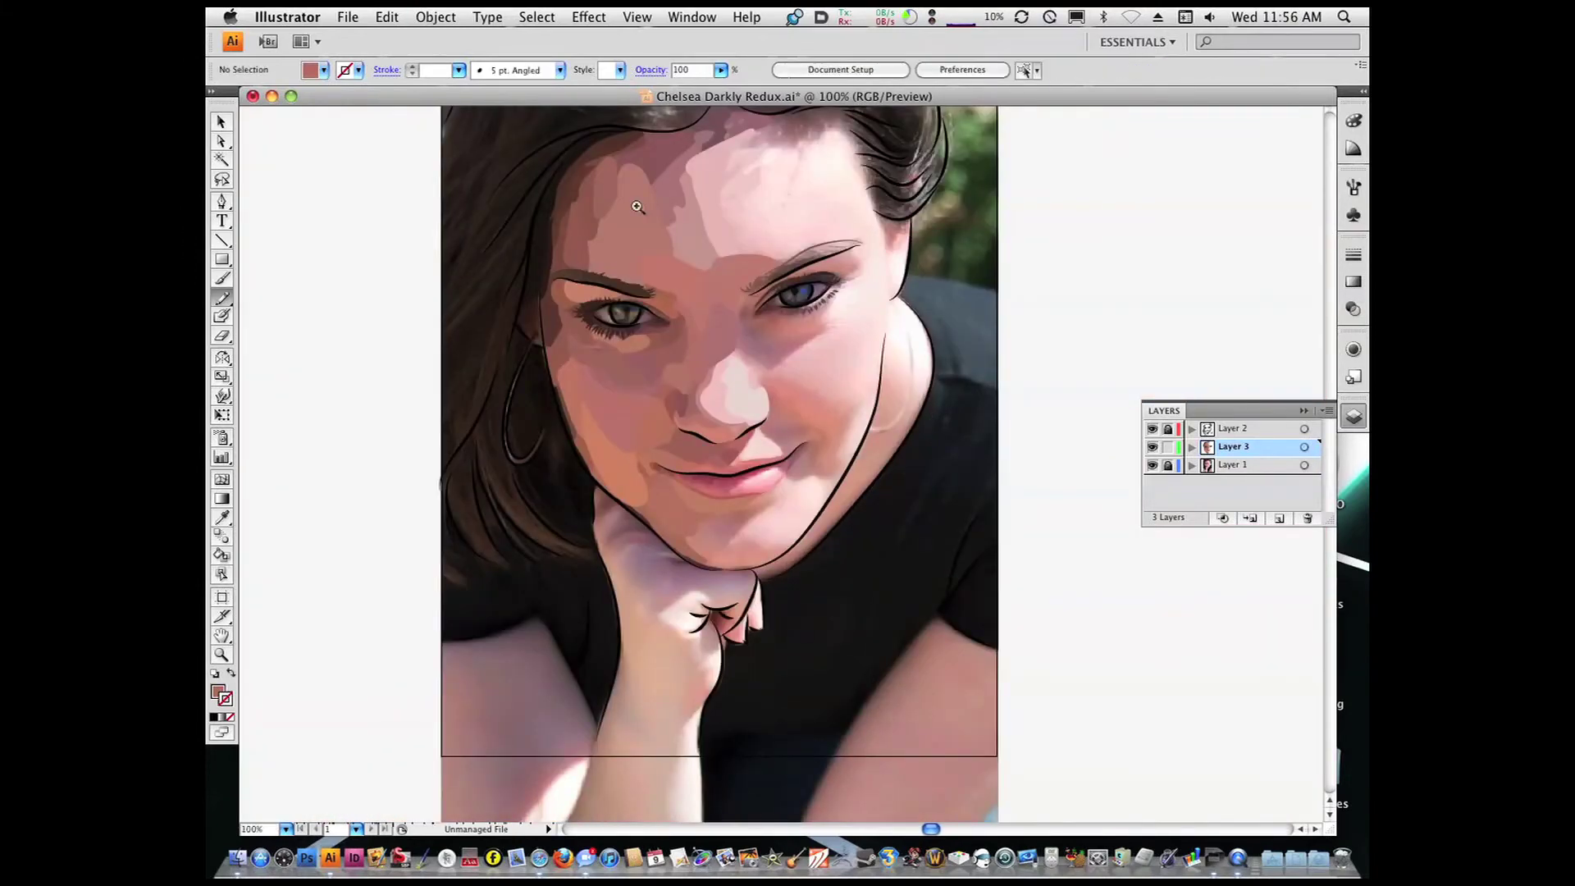
# Fill the shadow between the nose bridge and the skin under the right eye with a shape in a sampled purplish brown
pyautogui.moveTo(574, 148); pyautogui.dragTo(1017, 427)
pyautogui.press('i')
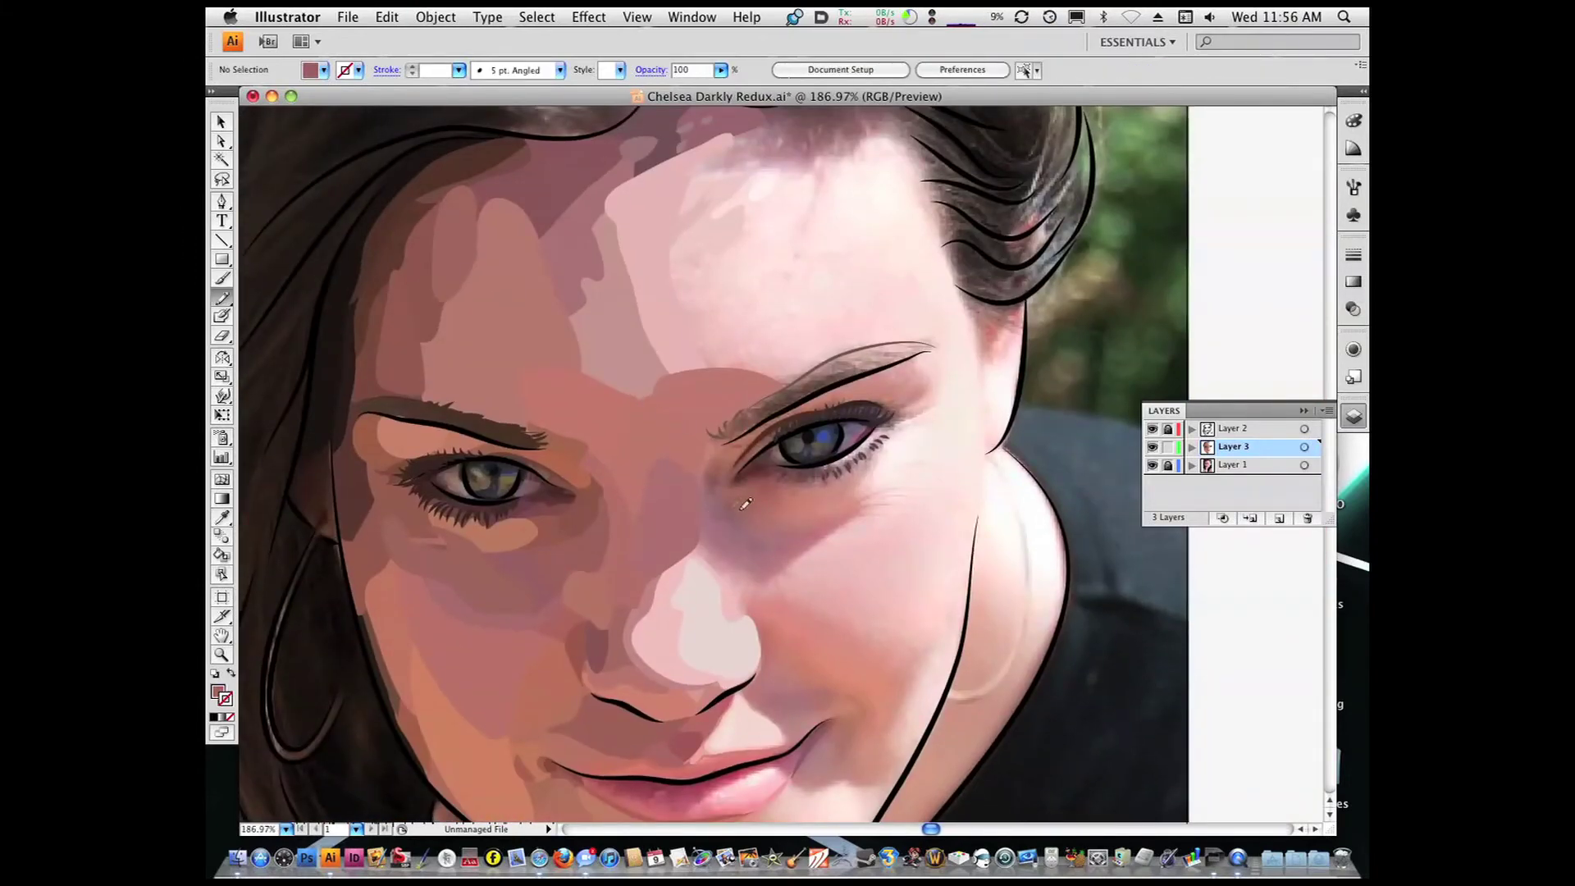
pyautogui.moveTo(716, 487); pyautogui.dragTo(718, 488)
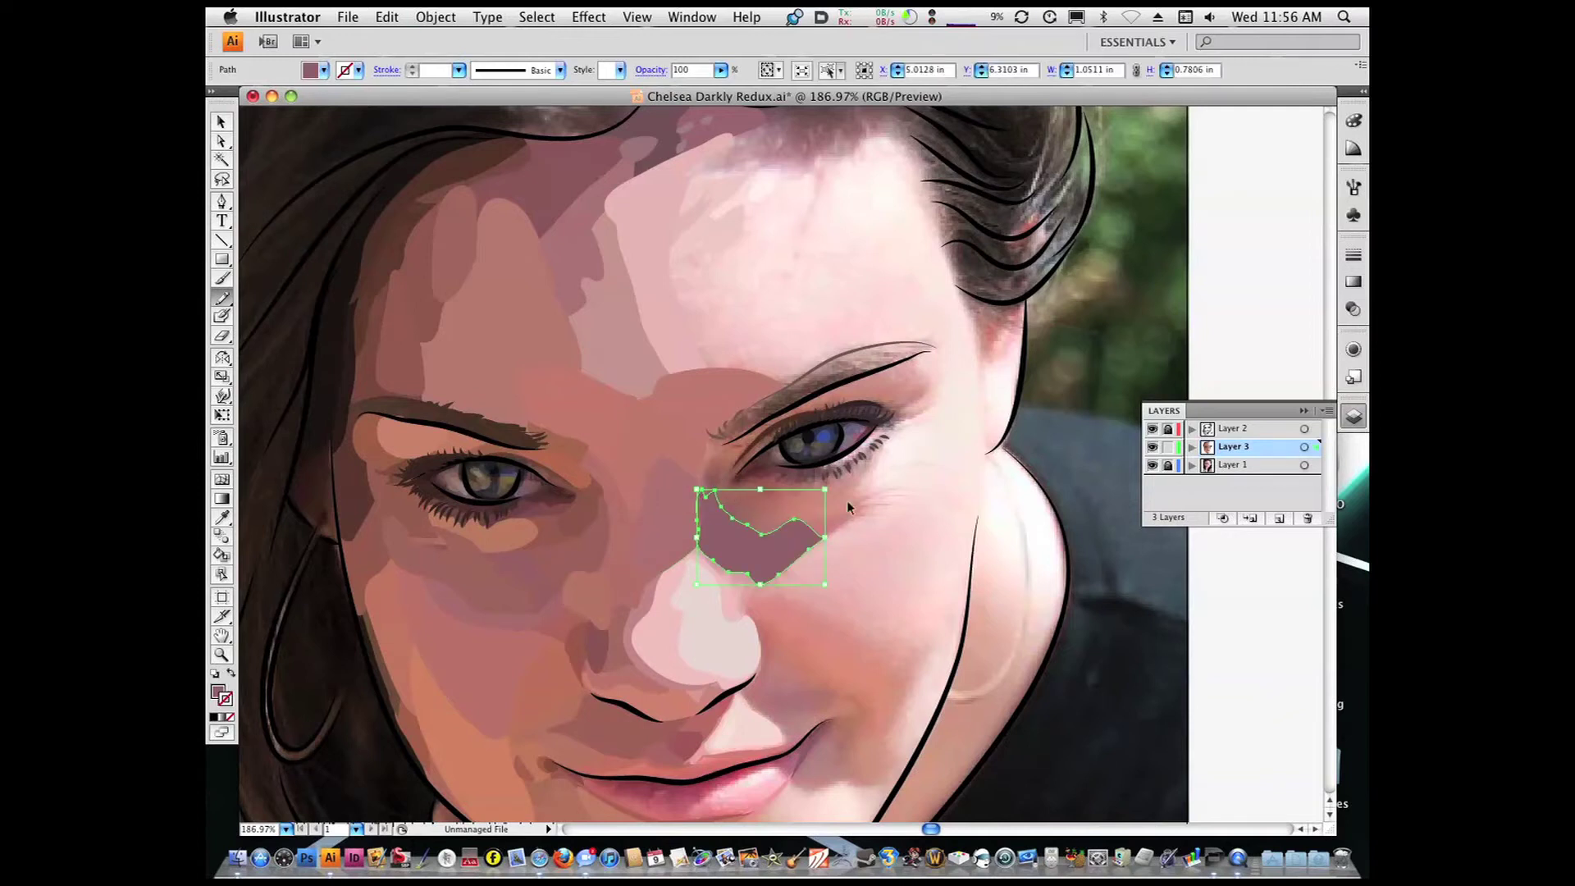
pyautogui.moveTo(755, 578)
pyautogui.mouseDown()
pyautogui.moveTo(710, 564)
pyautogui.moveTo(865, 628)
pyautogui.mouseUp()
pyautogui.press('super+shift+a')
# Draw a small curved brown shape along the smile crease beside the right corner of the mouth
pyautogui.moveTo(749, 611); pyautogui.dragTo(998, 813)
pyautogui.click(436, 16)
pyautogui.click(673, 151)
pyautogui.moveTo(770, 433); pyautogui.dragTo(818, 419)
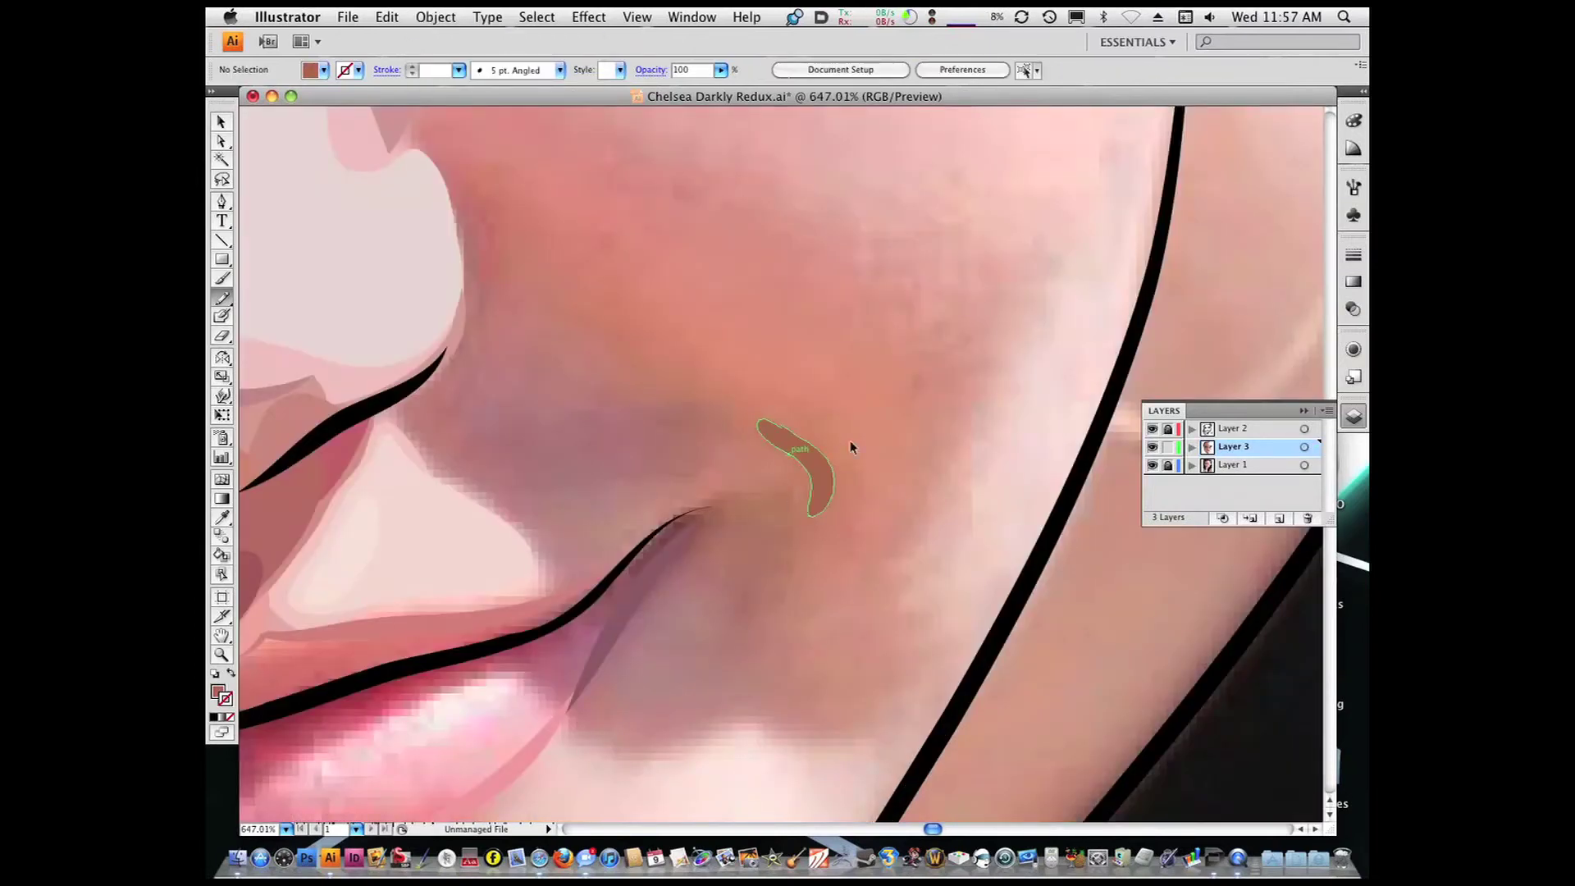
# Fill the right eye's inner corner with a freehand shape in a sampled dark brown
pyautogui.press('super+minus')
pyautogui.press('super+minus')
pyautogui.press('super+minus')
pyautogui.press('super+minus')
pyautogui.press('super+minus')
pyautogui.moveTo(819, 474); pyautogui.dragTo(820, 470)
pyautogui.moveTo(715, 322); pyautogui.dragTo(943, 429)
pyautogui.press('i')
pyautogui.click(666, 515)
pyautogui.hotkey('shift', 'b')
pyautogui.moveTo(656, 522); pyautogui.dragTo(681, 515)
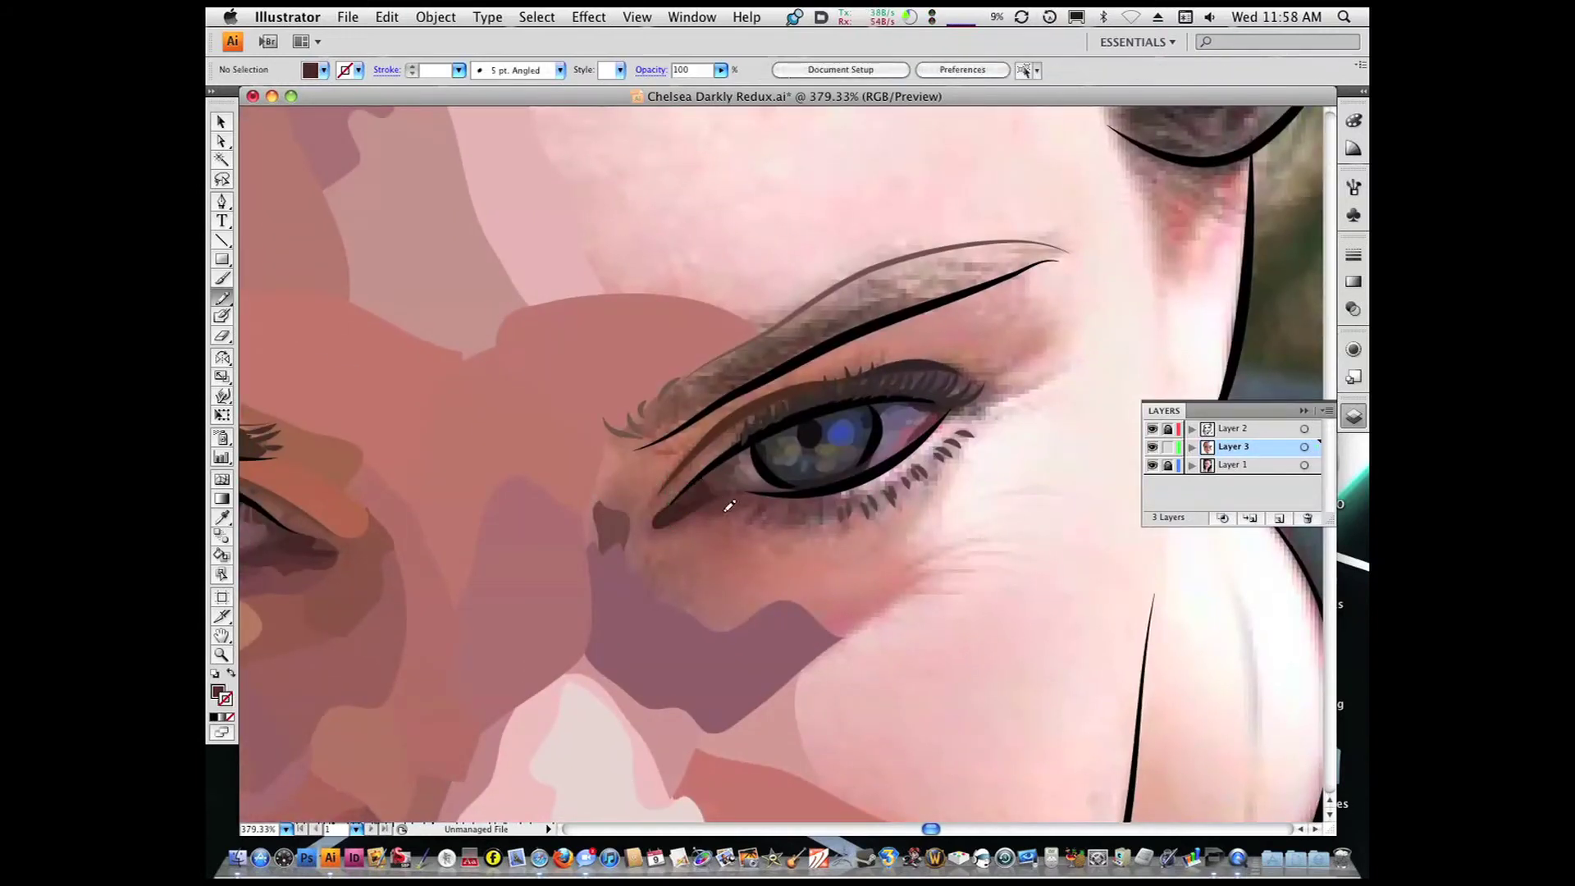
# Add sampled reddish-brown freehand shapes between the nose bridge and the right eye's inner corner
pyautogui.press('i')
pyautogui.click(613, 529)
pyautogui.hotkey('shift', 'b')
pyautogui.moveTo(615, 490); pyautogui.dragTo(621, 506)
pyautogui.press('i')
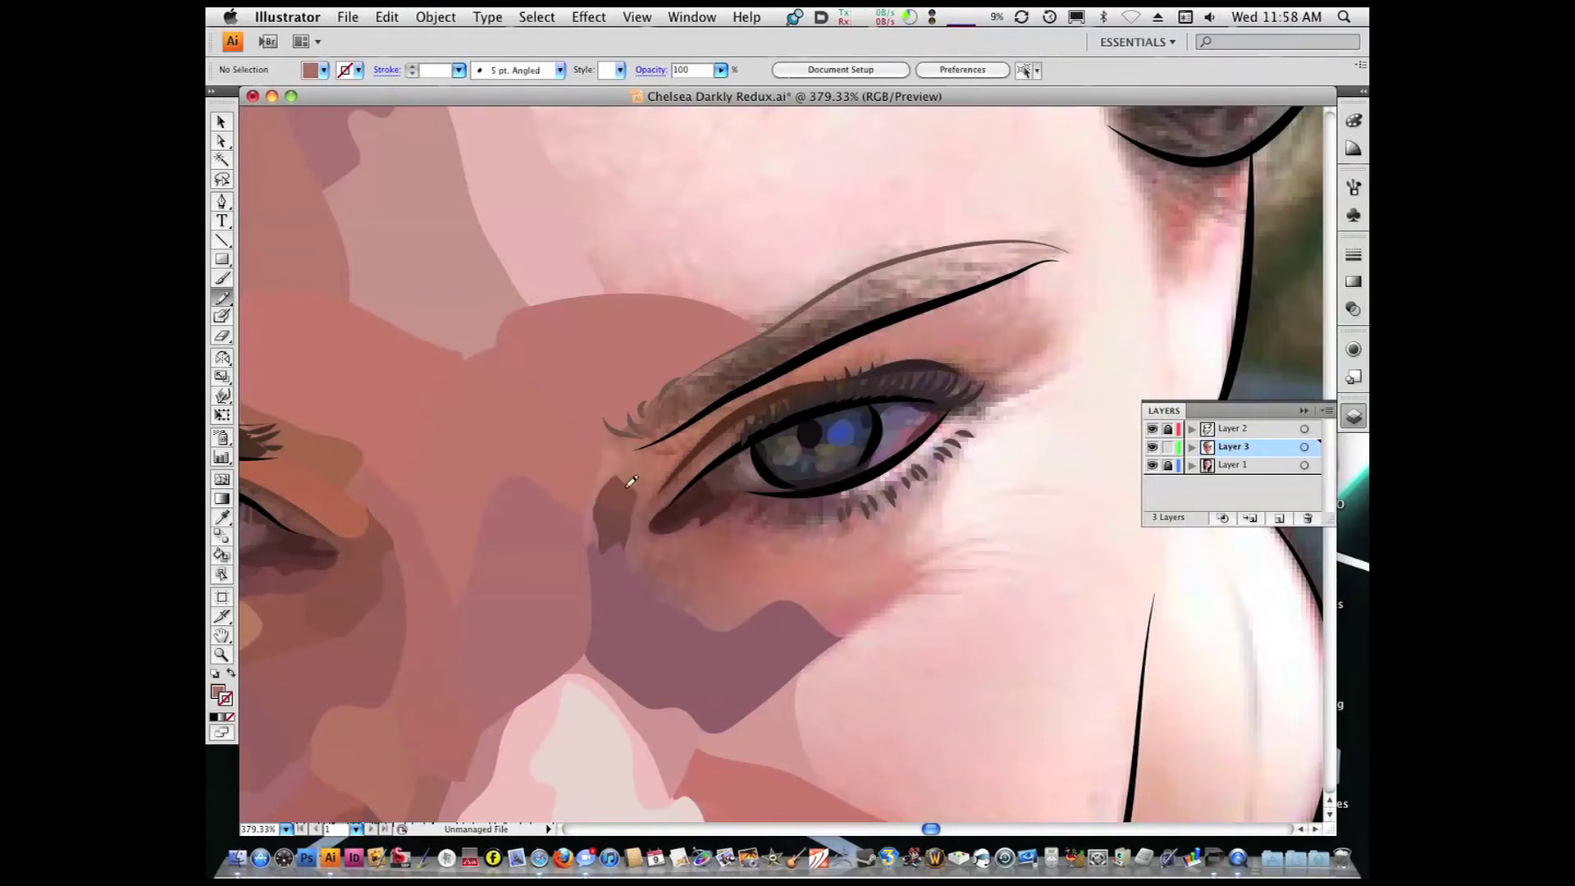
pyautogui.keyDown('super'); pyautogui.click(597, 525); pyautogui.keyUp('super')
pyautogui.click(597, 525)
pyautogui.hotkey('shift', 'b')
pyautogui.moveTo(679, 465); pyautogui.dragTo(686, 458)
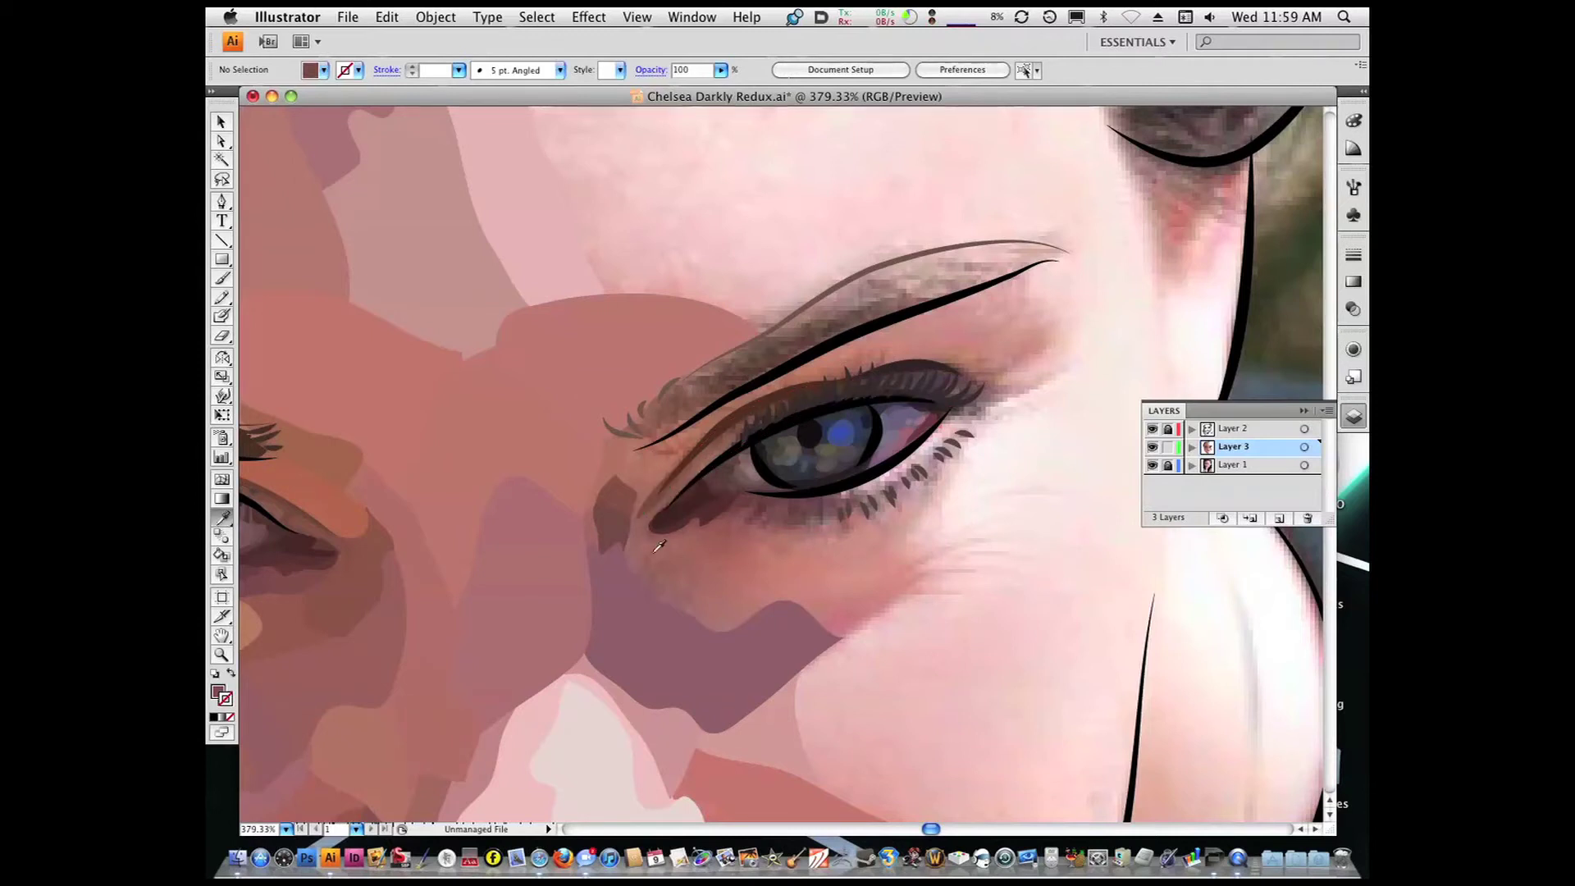
# Shade the skin just below the right eye's inner corner with a sampled brown shape, redrawing the first attempt
pyautogui.press('i')
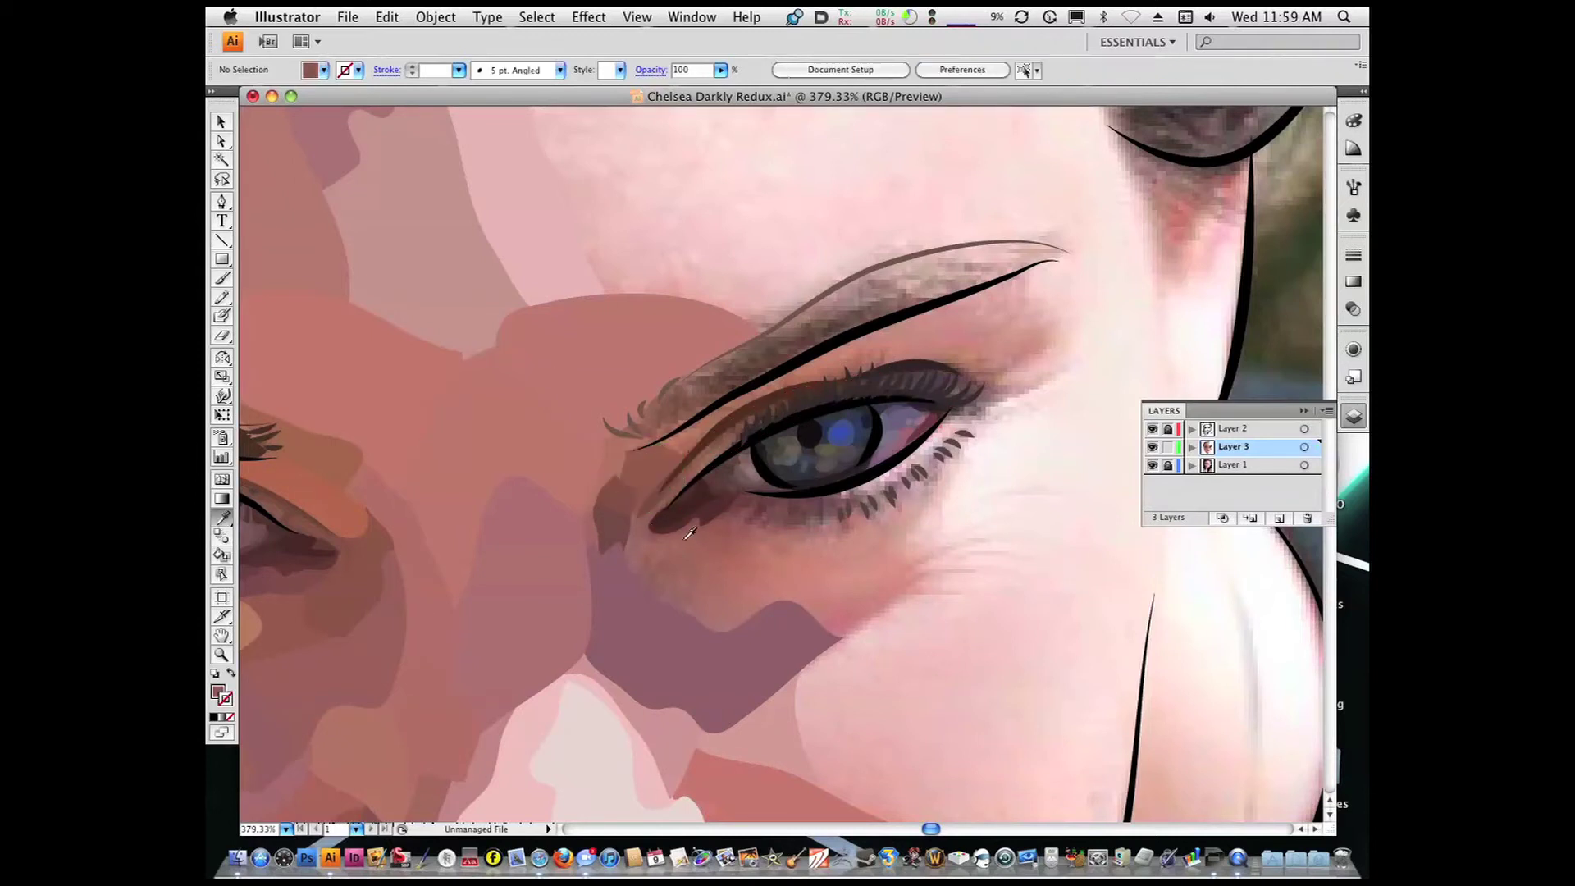
pyautogui.moveTo(628, 556)
pyautogui.mouseDown()
pyautogui.moveTo(721, 541)
pyautogui.moveTo(643, 562)
pyautogui.moveTo(648, 578)
pyautogui.mouseUp()
pyautogui.press('super+z')
pyautogui.moveTo(706, 517); pyautogui.dragTo(710, 512)
pyautogui.press('i')
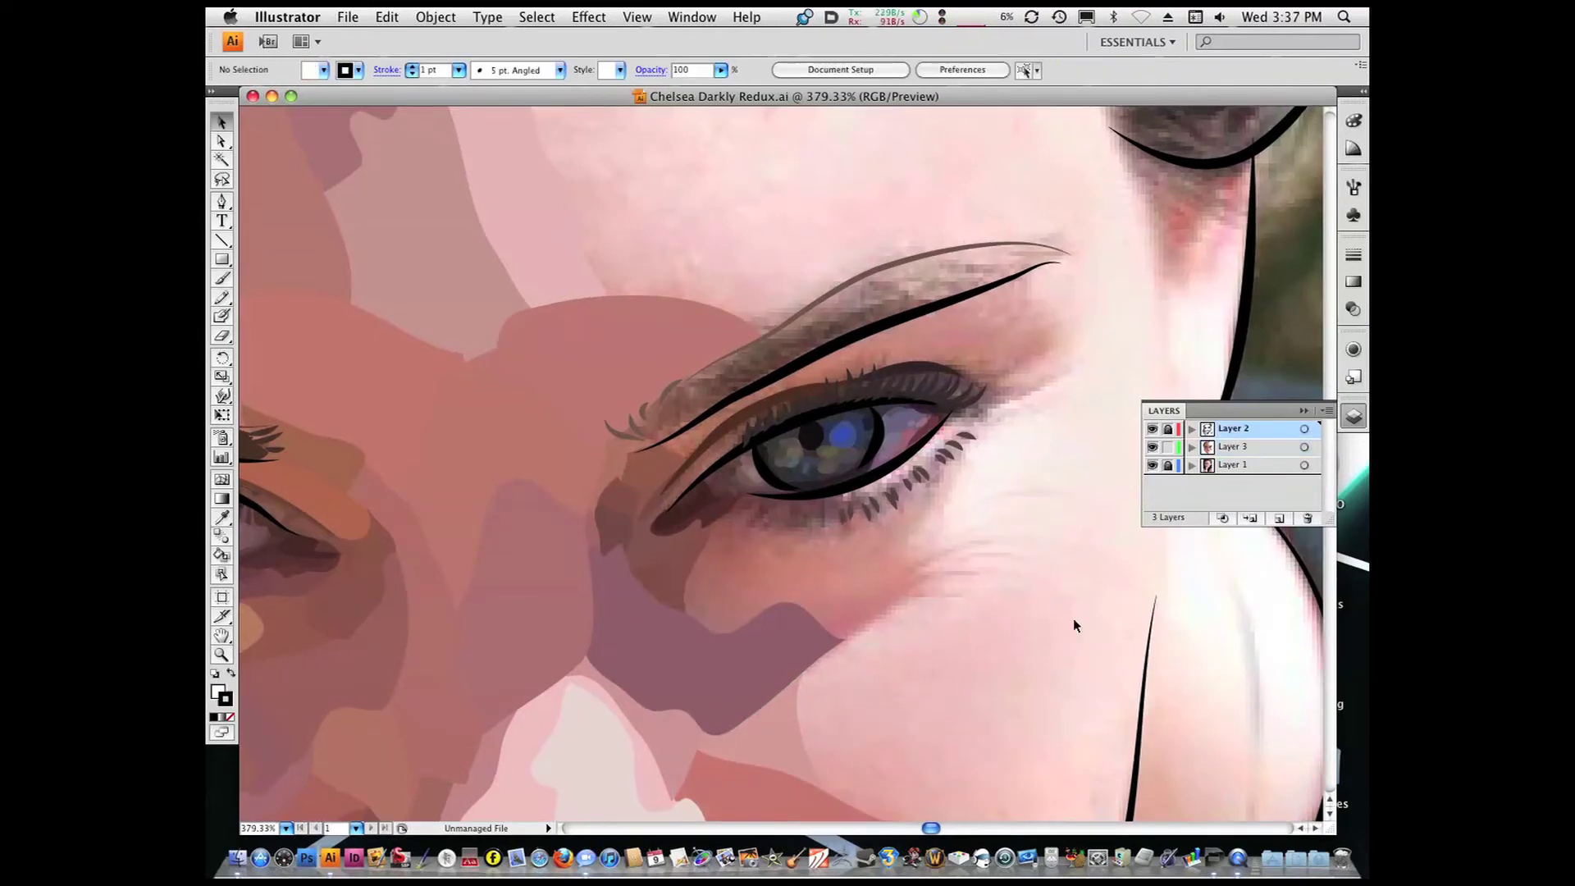
# Toggle the photo layer's visibility to check coverage, and draw a rounded reddish-brown shape beneath the right eye's inner corner
pyautogui.press('super+minus')
pyautogui.click(1152, 465)
pyautogui.click(1152, 465)
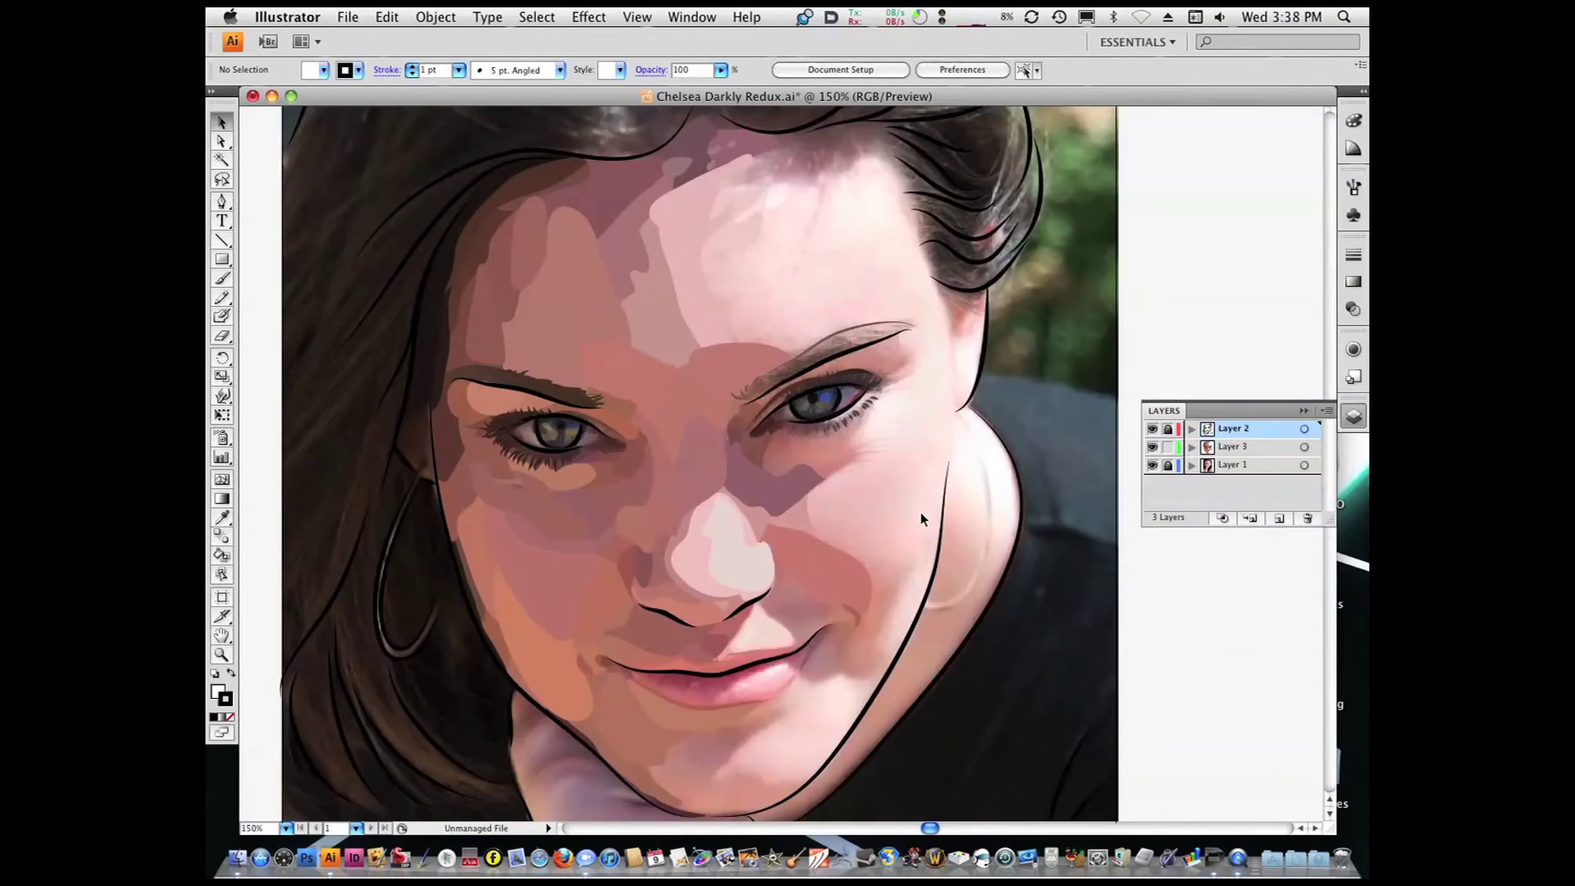
pyautogui.click(793, 447)
pyautogui.hotkey('shift', 'b')
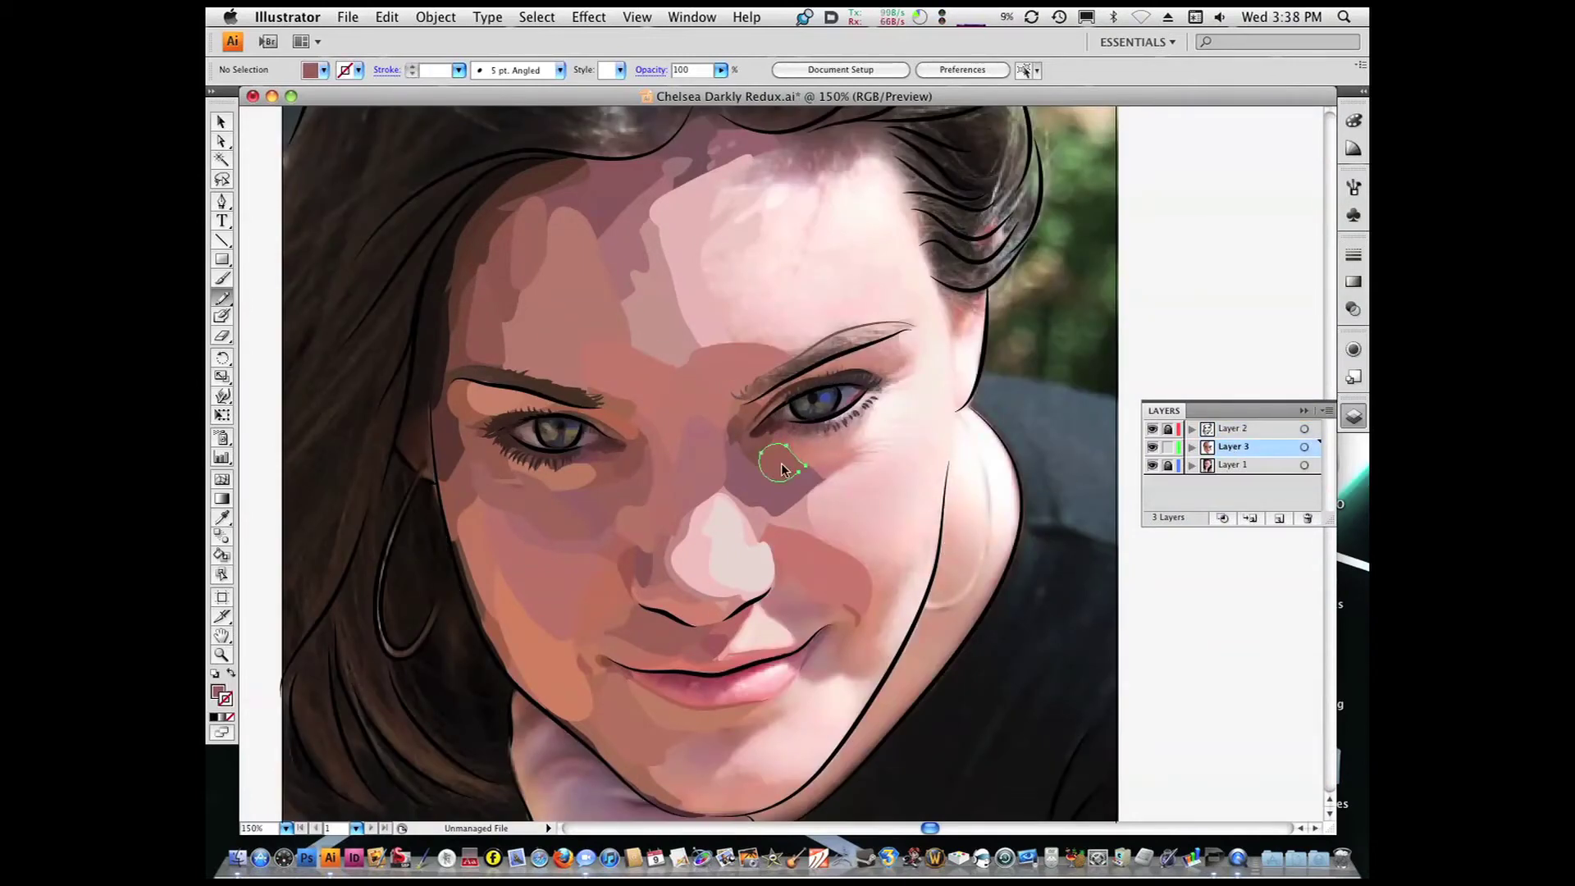
# Trace the orange-brown skin above the right eye and the dark lashes below it with small freehand shapes
pyautogui.moveTo(776, 343); pyautogui.dragTo(820, 377)
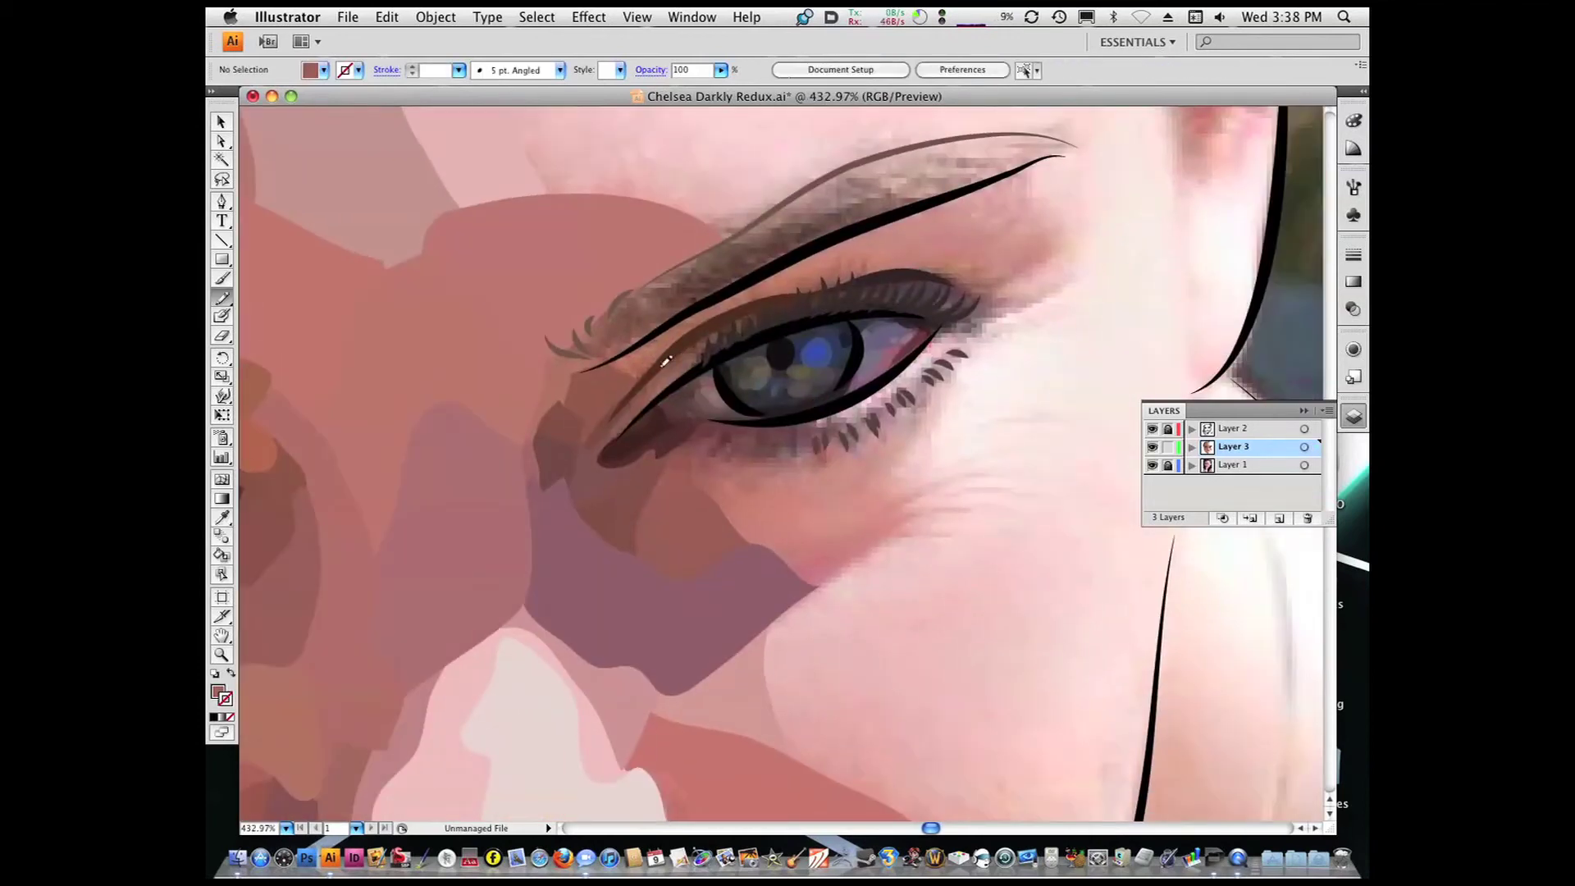
pyautogui.moveTo(645, 373); pyautogui.dragTo(606, 379)
pyautogui.moveTo(794, 288); pyautogui.dragTo(789, 294)
pyautogui.moveTo(714, 430); pyautogui.dragTo(716, 428)
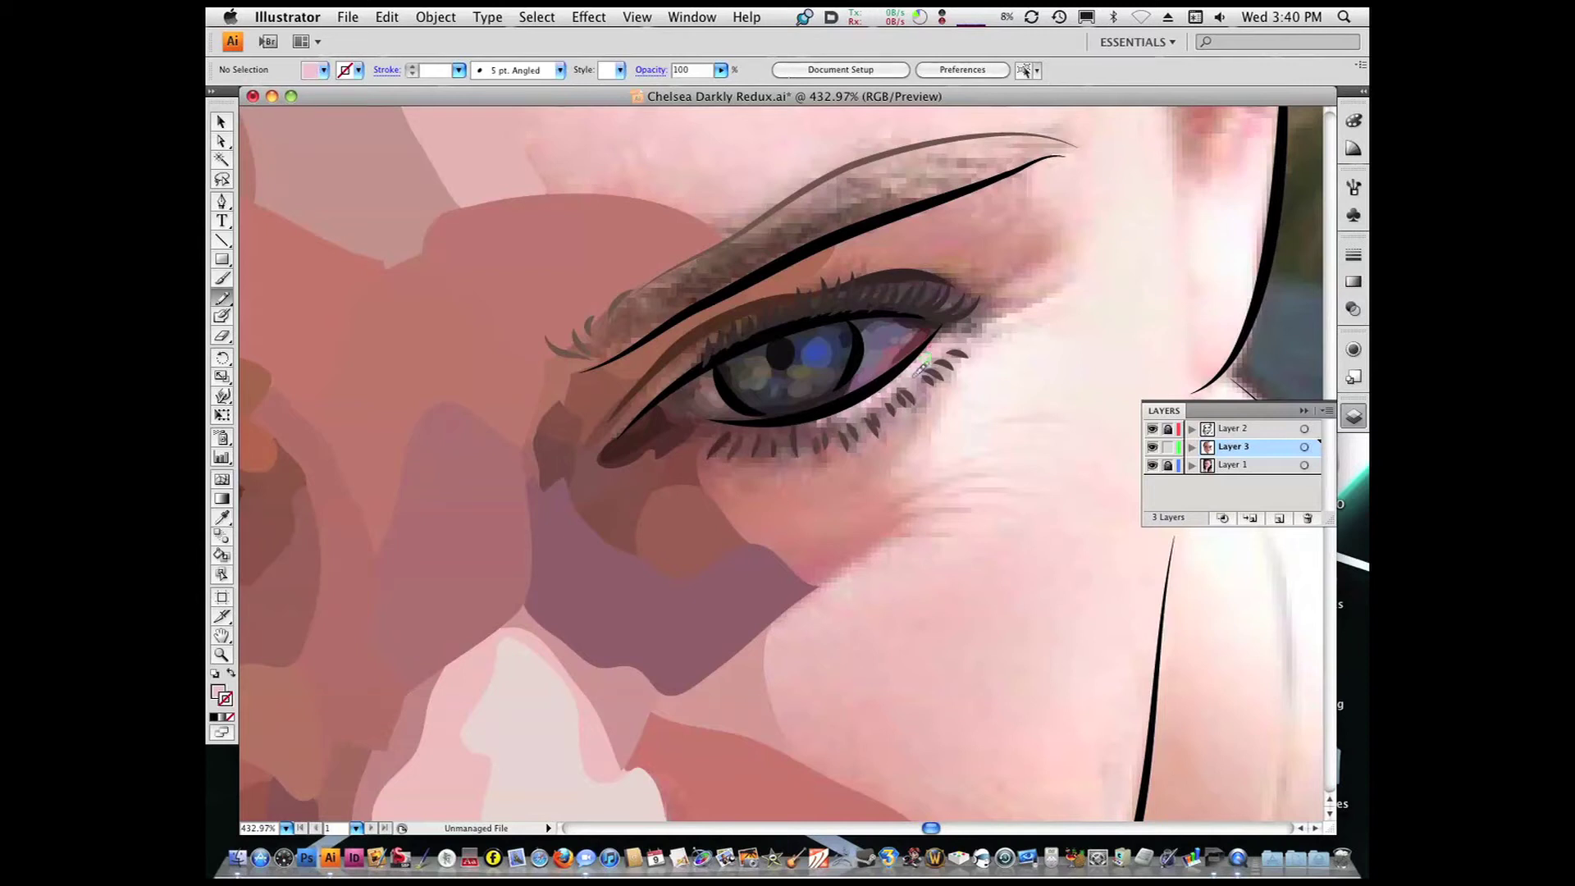
# Colour the rim of the right eye's lower lid with small shapes in sampled pink tones
pyautogui.moveTo(932, 342); pyautogui.dragTo(932, 343)
pyautogui.press('i')
pyautogui.click(824, 422)
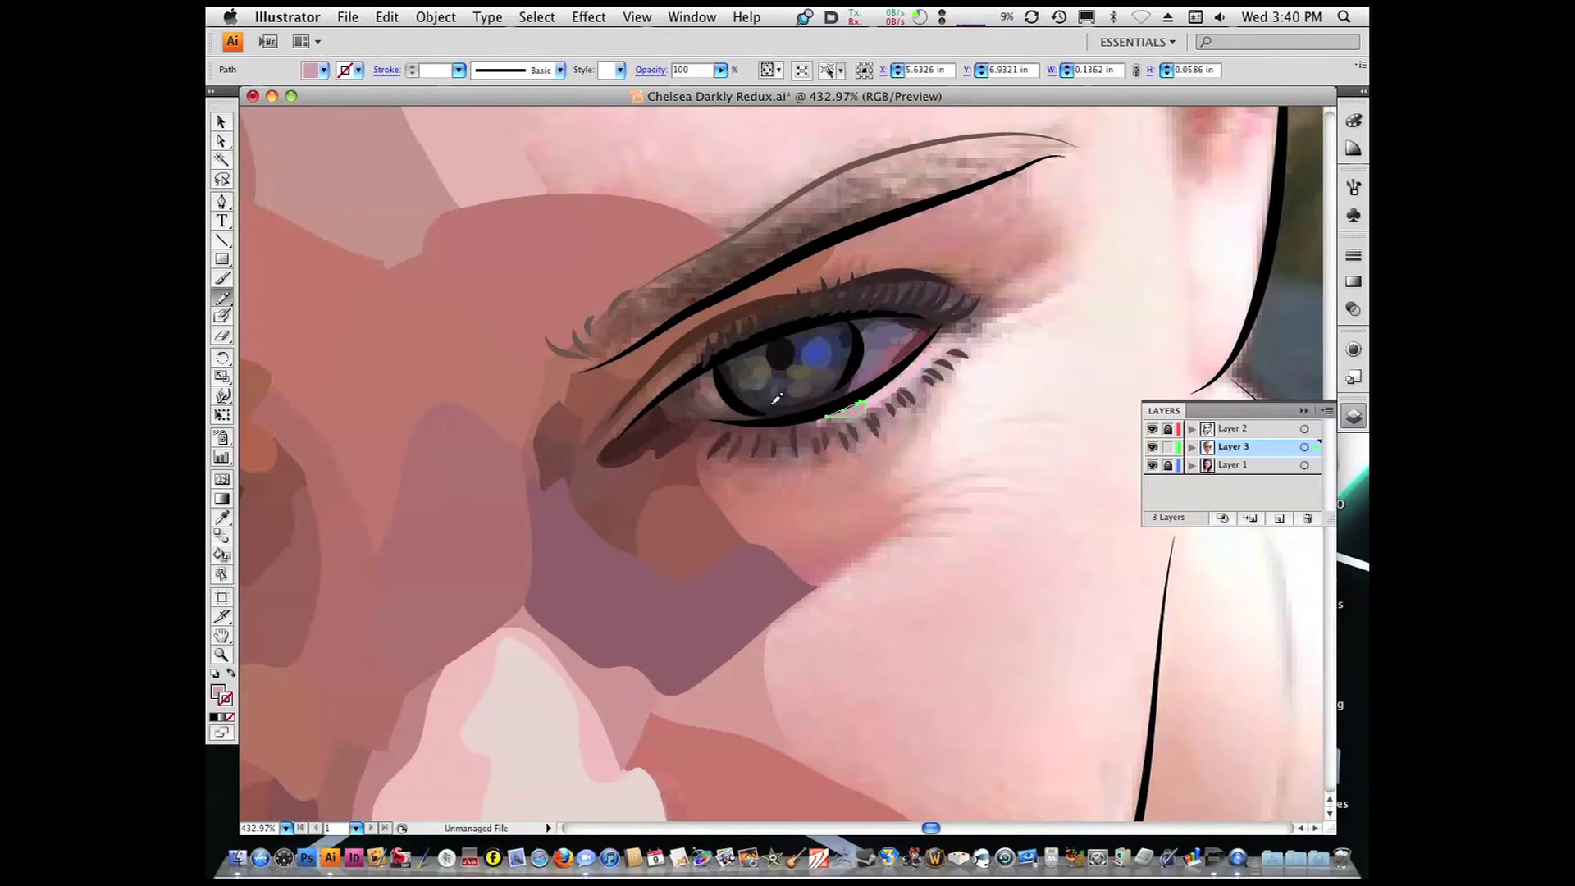
# Draw a jagged lash shadow along the inner half of the right eye's lower lid in a sampled dark purplish brown
pyautogui.press('i')
pyautogui.click(787, 420)
pyautogui.hotkey('shift', 'b')
pyautogui.moveTo(685, 443)
pyautogui.mouseDown()
pyautogui.moveTo(783, 452)
pyautogui.moveTo(830, 434)
pyautogui.mouseUp()
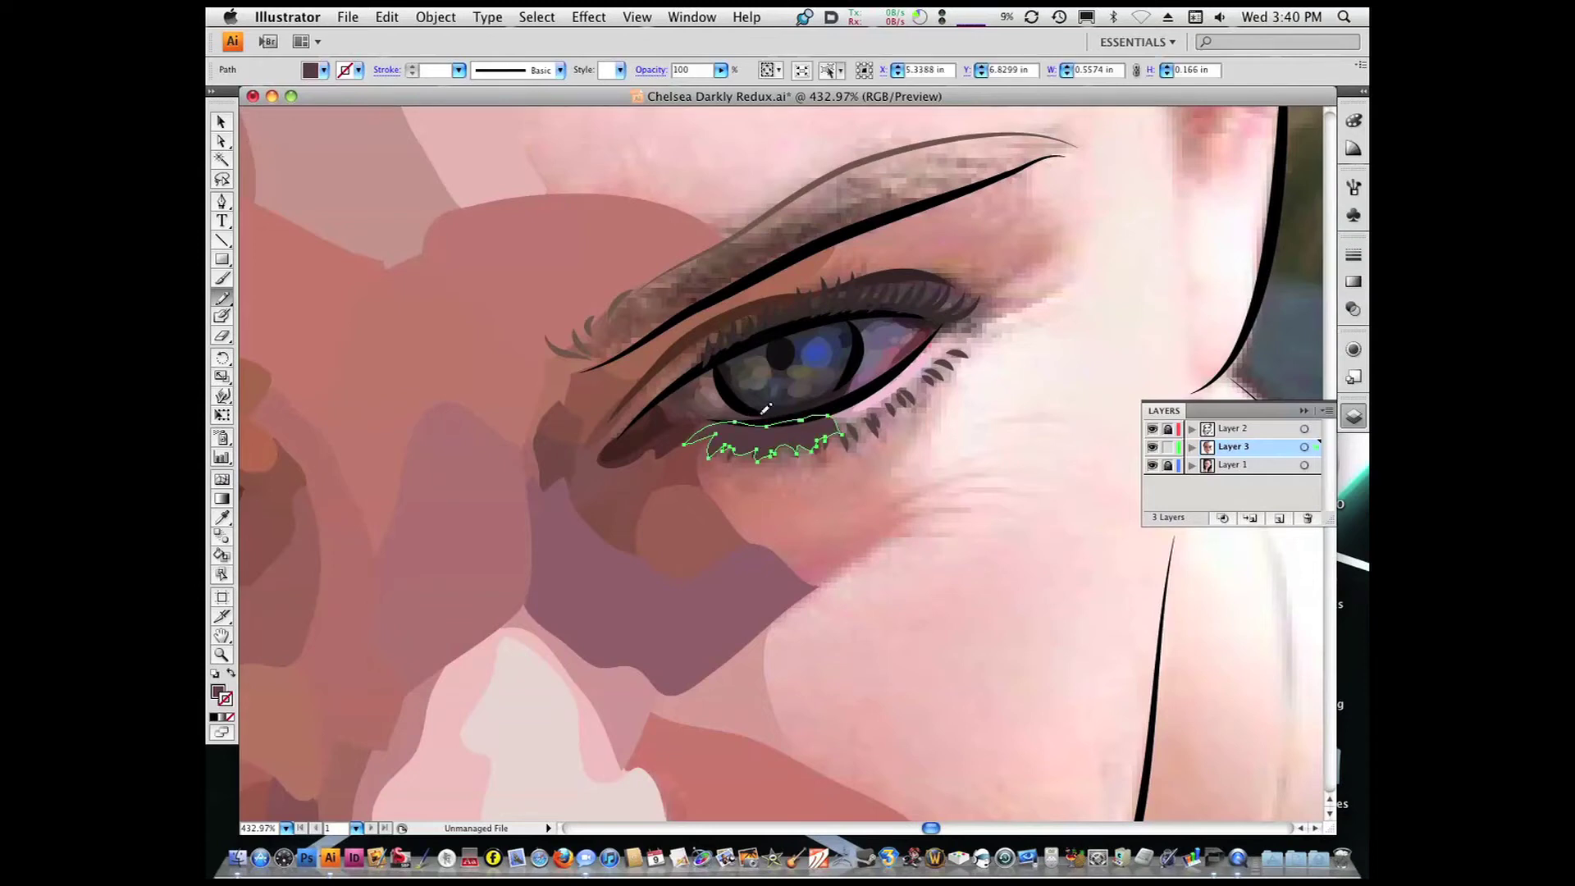
# Add small dark brown shapes for the lower lid edge and a lash near the right eye's inner corner
pyautogui.press('i')
pyautogui.scroll(3, 732, 443)
pyautogui.hotkey('shift', 'b')
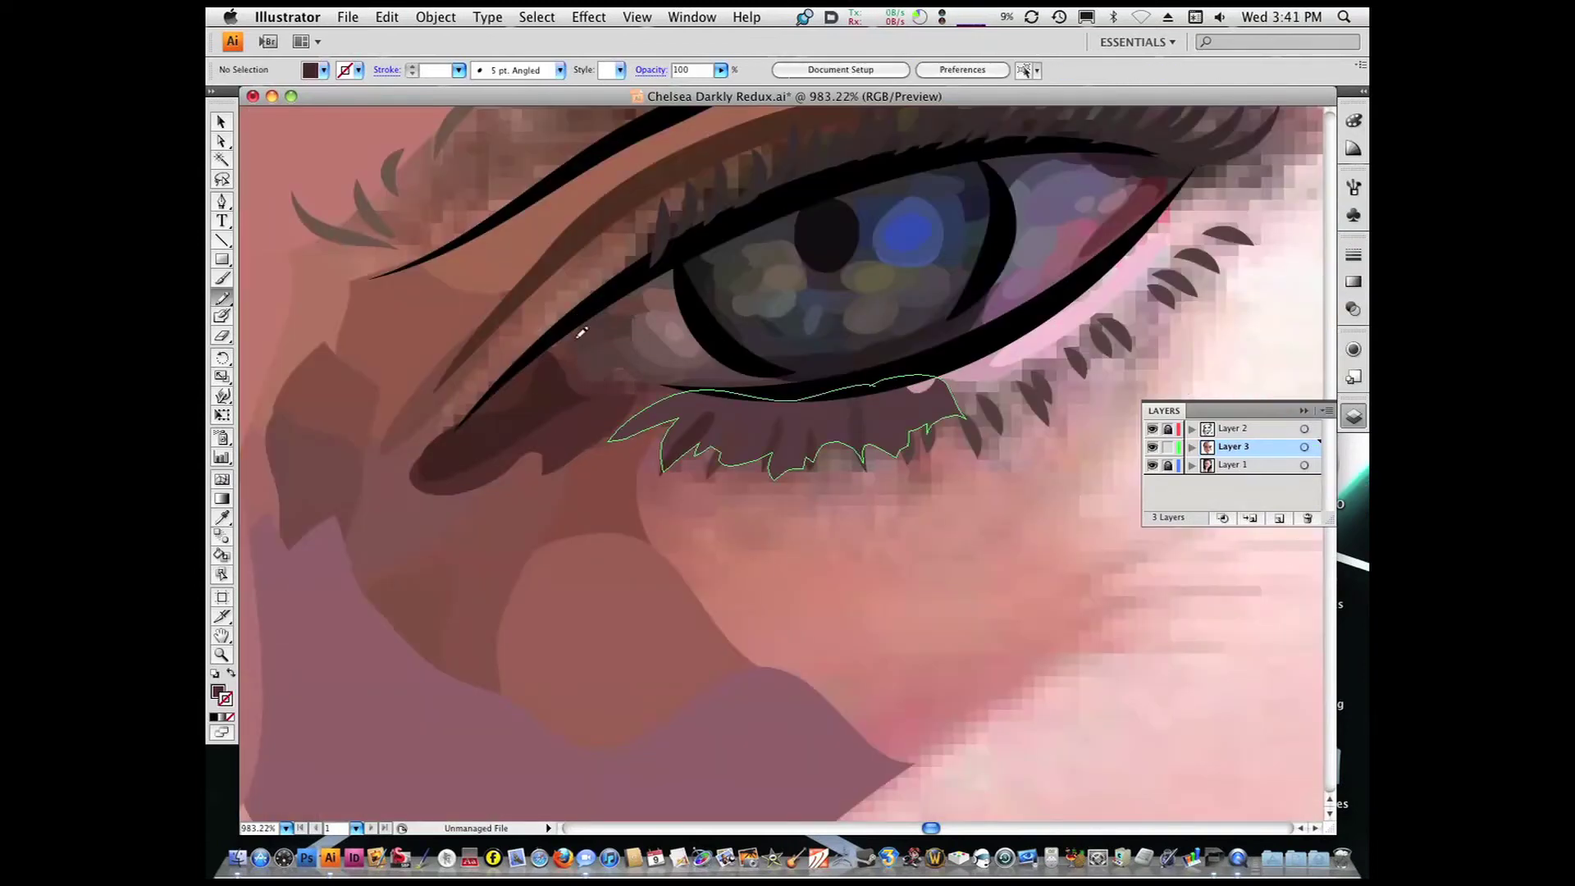
pyautogui.press('i')
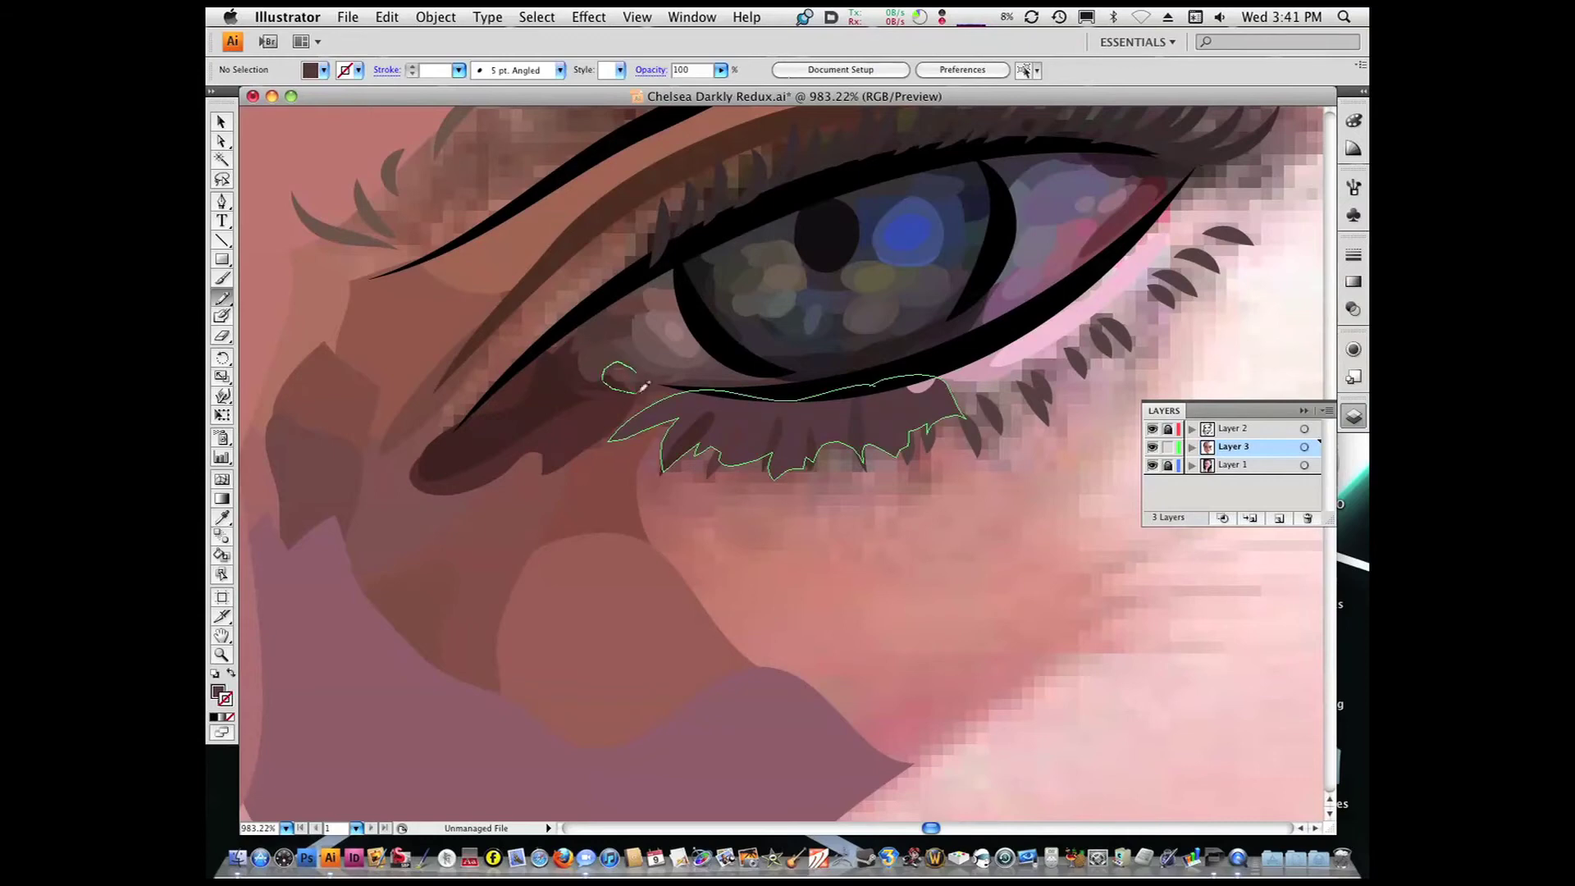
pyautogui.click(616, 368)
pyautogui.hotkey('shift', 'b')
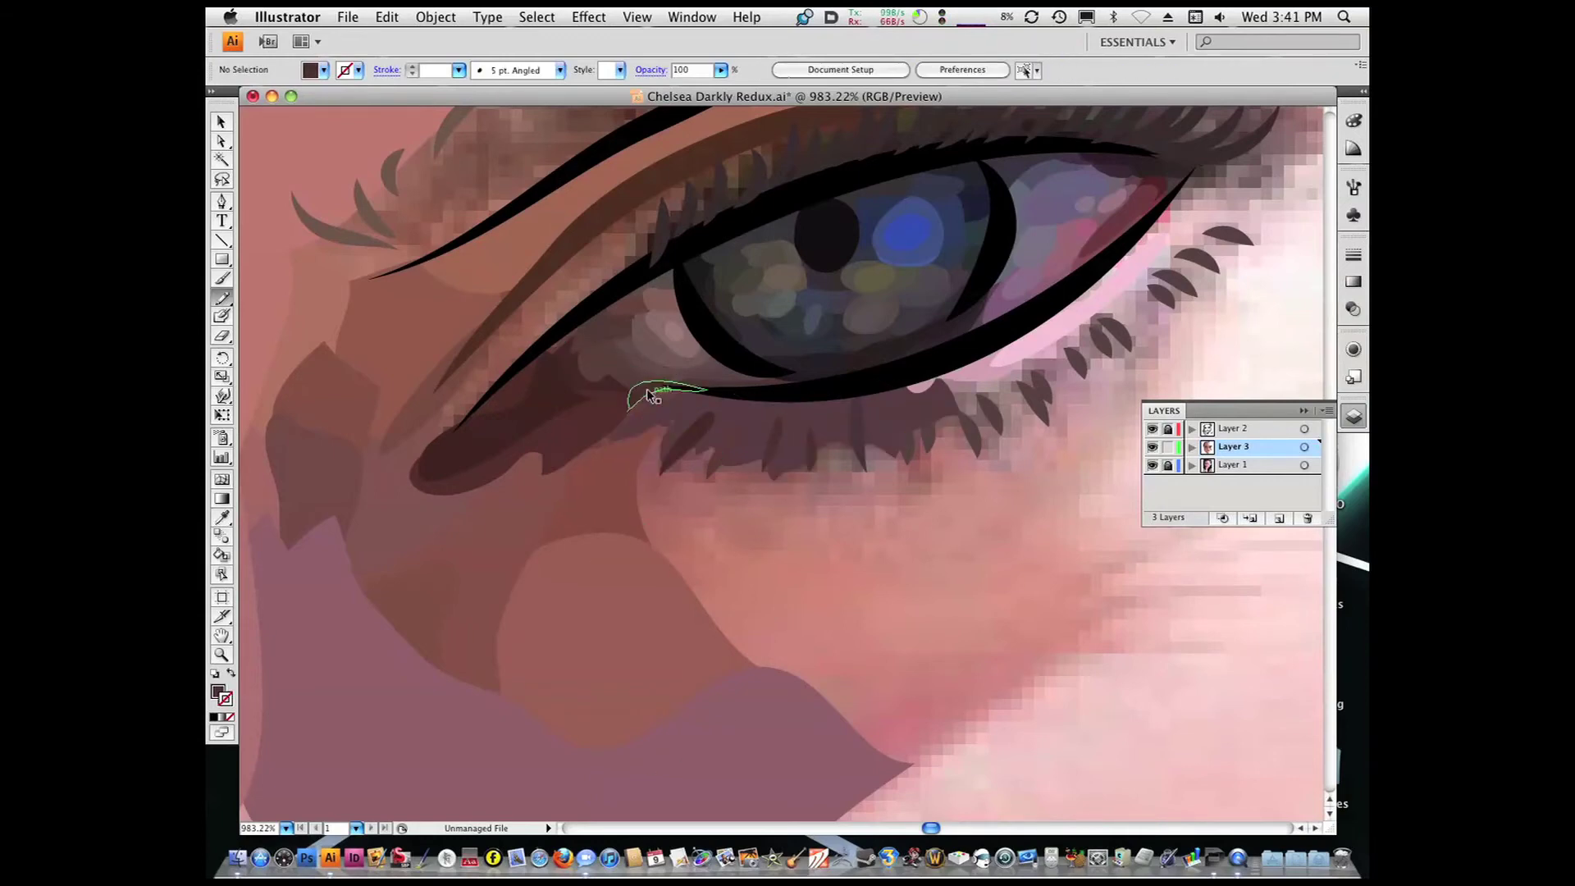
pyautogui.scroll(-3, 619, 402)
pyautogui.scroll(2, 633, 402)
pyautogui.moveTo(605, 437); pyautogui.dragTo(636, 397)
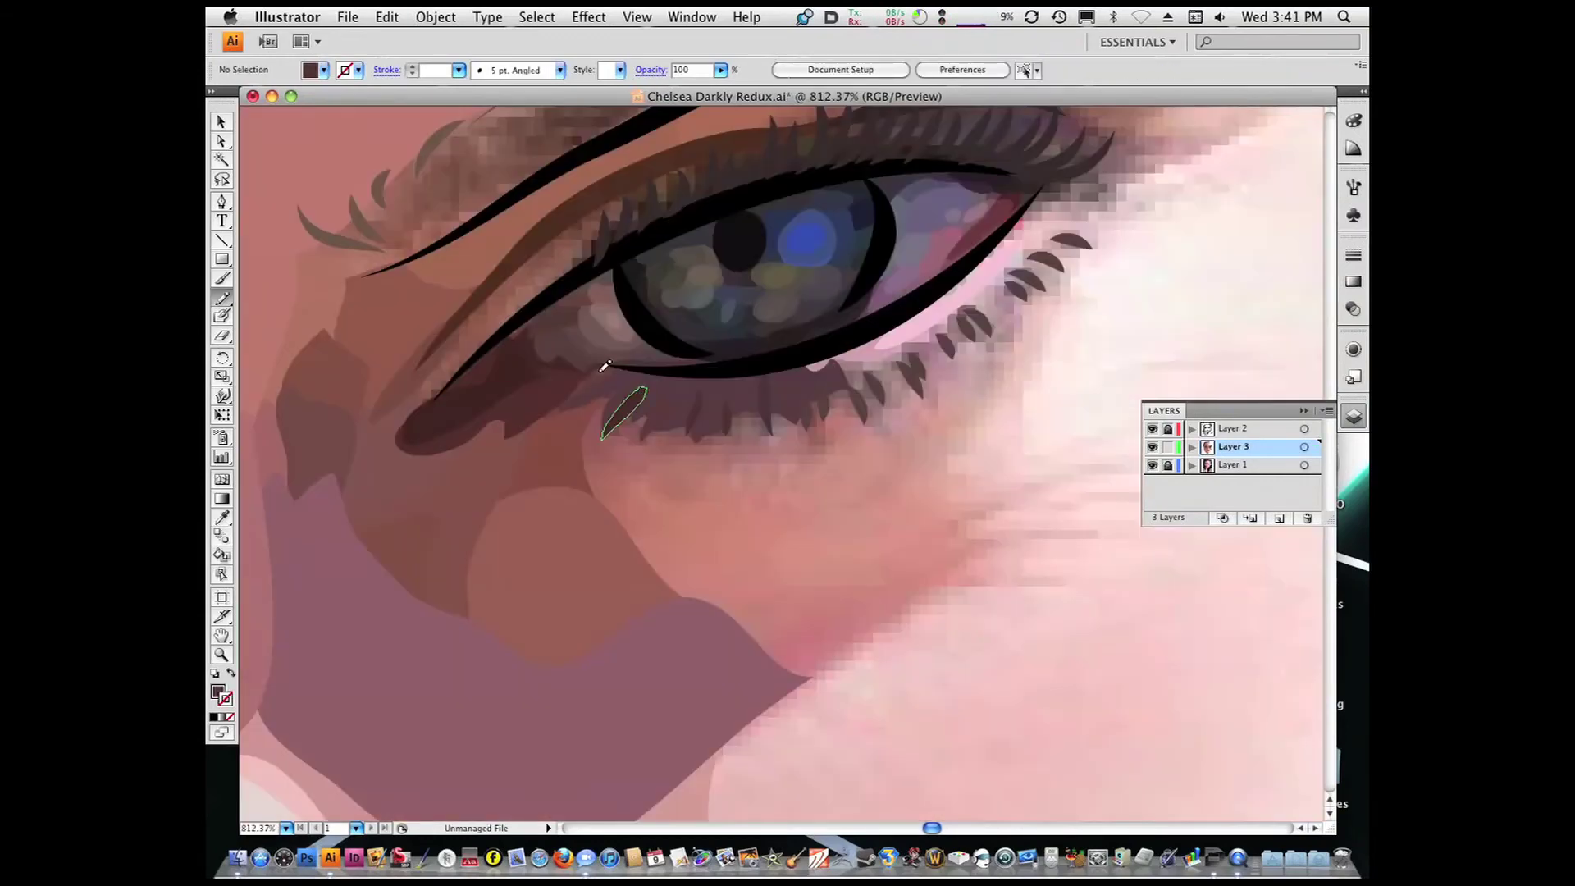
# Fill the skin around and beneath the right eye's lower lashes with freehand shapes in sampled mauve-brown tones
pyautogui.press('i')
pyautogui.click(649, 414)
pyautogui.hotkey('shift', 'b')
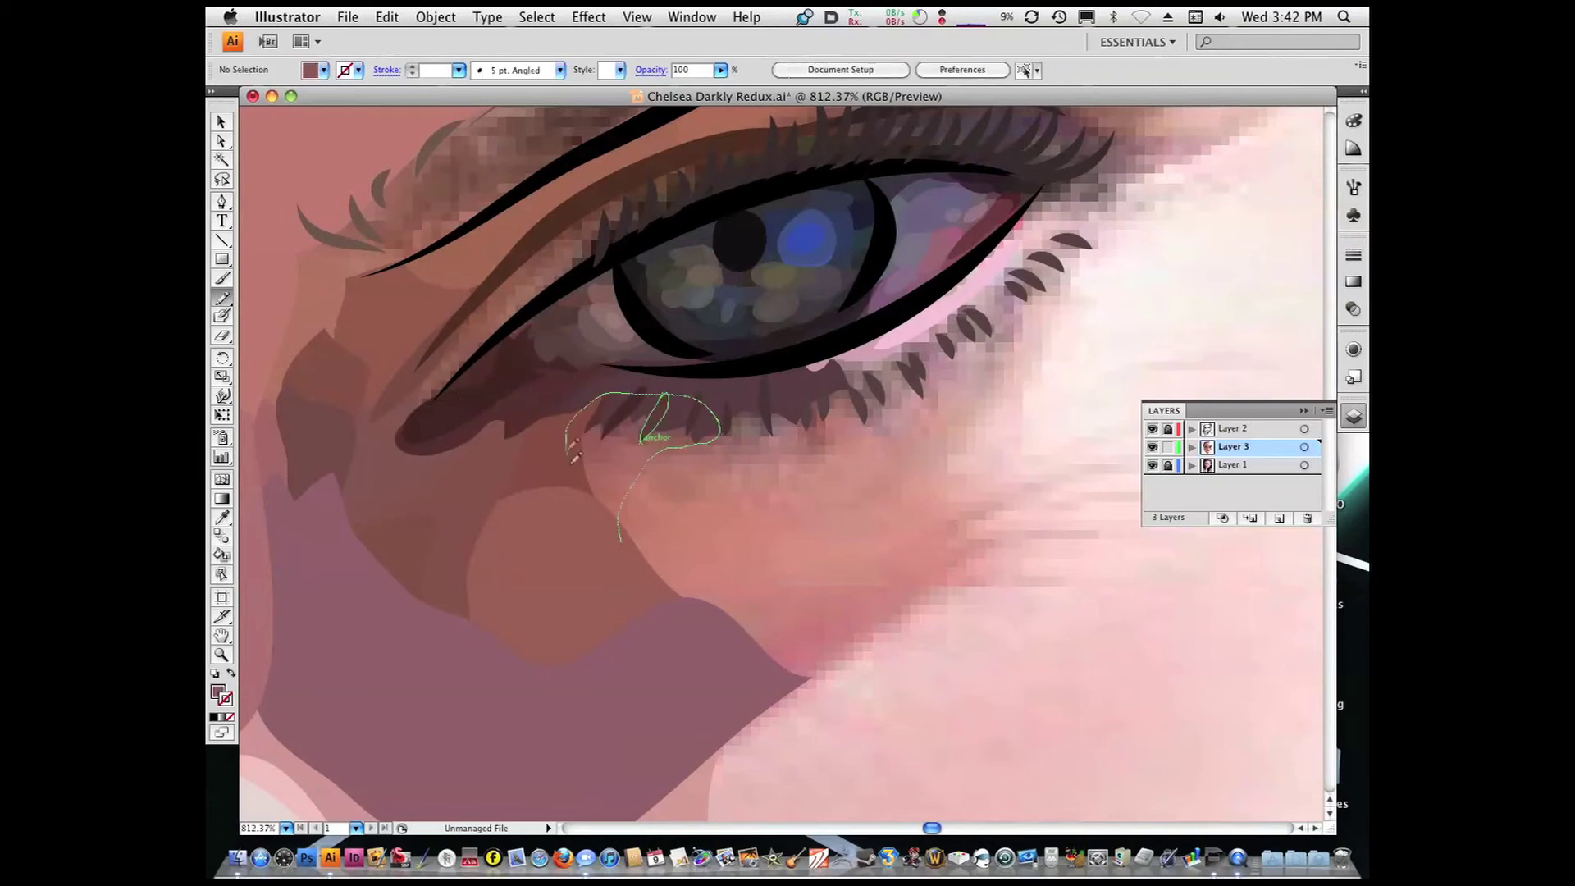
pyautogui.scroll(-5, 761, 533)
pyautogui.scroll(4, 750, 545)
pyautogui.moveTo(812, 507)
pyautogui.mouseDown()
pyautogui.moveTo(750, 545)
pyautogui.moveTo(859, 518)
pyautogui.moveTo(845, 492)
pyautogui.mouseUp()
pyautogui.click(894, 488)
pyautogui.hotkey('shift', 'b')
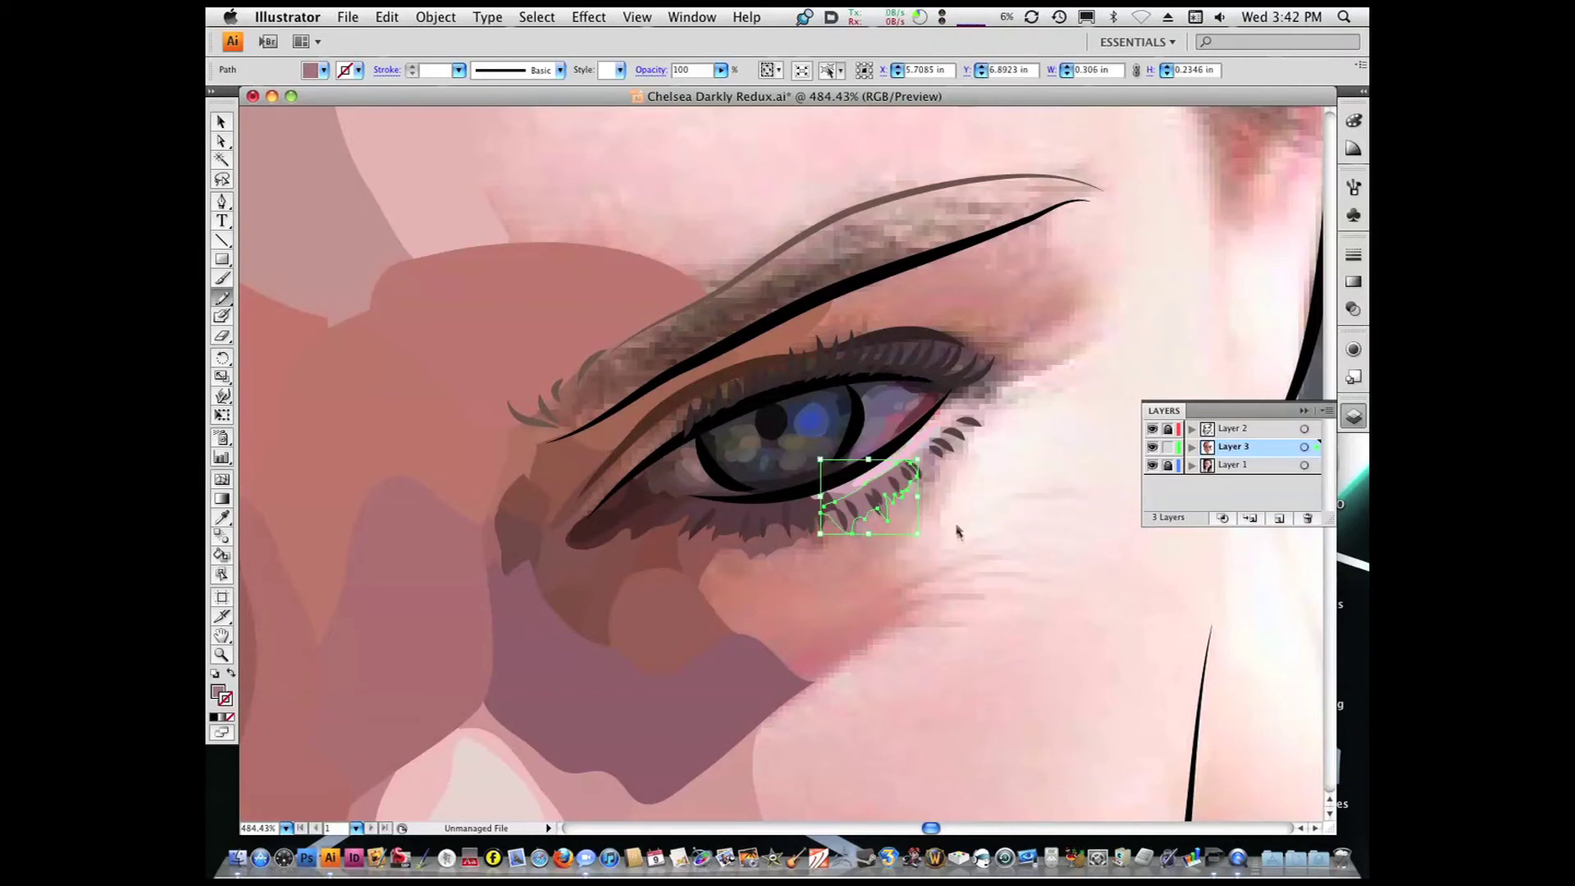
# Shade the skin under the right eye out to the laugh lines with shapes in sampled salmon tones
pyautogui.scroll(3, 905, 521)
pyautogui.scroll(-4, 779, 508)
pyautogui.press('i')
pyautogui.hotkey('shift', 'b')
pyautogui.moveTo(738, 379)
pyautogui.mouseDown()
pyautogui.moveTo(717, 400)
pyautogui.moveTo(656, 398)
pyautogui.mouseUp()
pyautogui.press('i')
pyautogui.scroll(-5, 827, 515)
pyautogui.scroll(4, 826, 515)
pyautogui.moveTo(727, 548)
pyautogui.mouseDown()
pyautogui.moveTo(860, 546)
pyautogui.moveTo(857, 533)
pyautogui.mouseUp()
pyautogui.press('i')
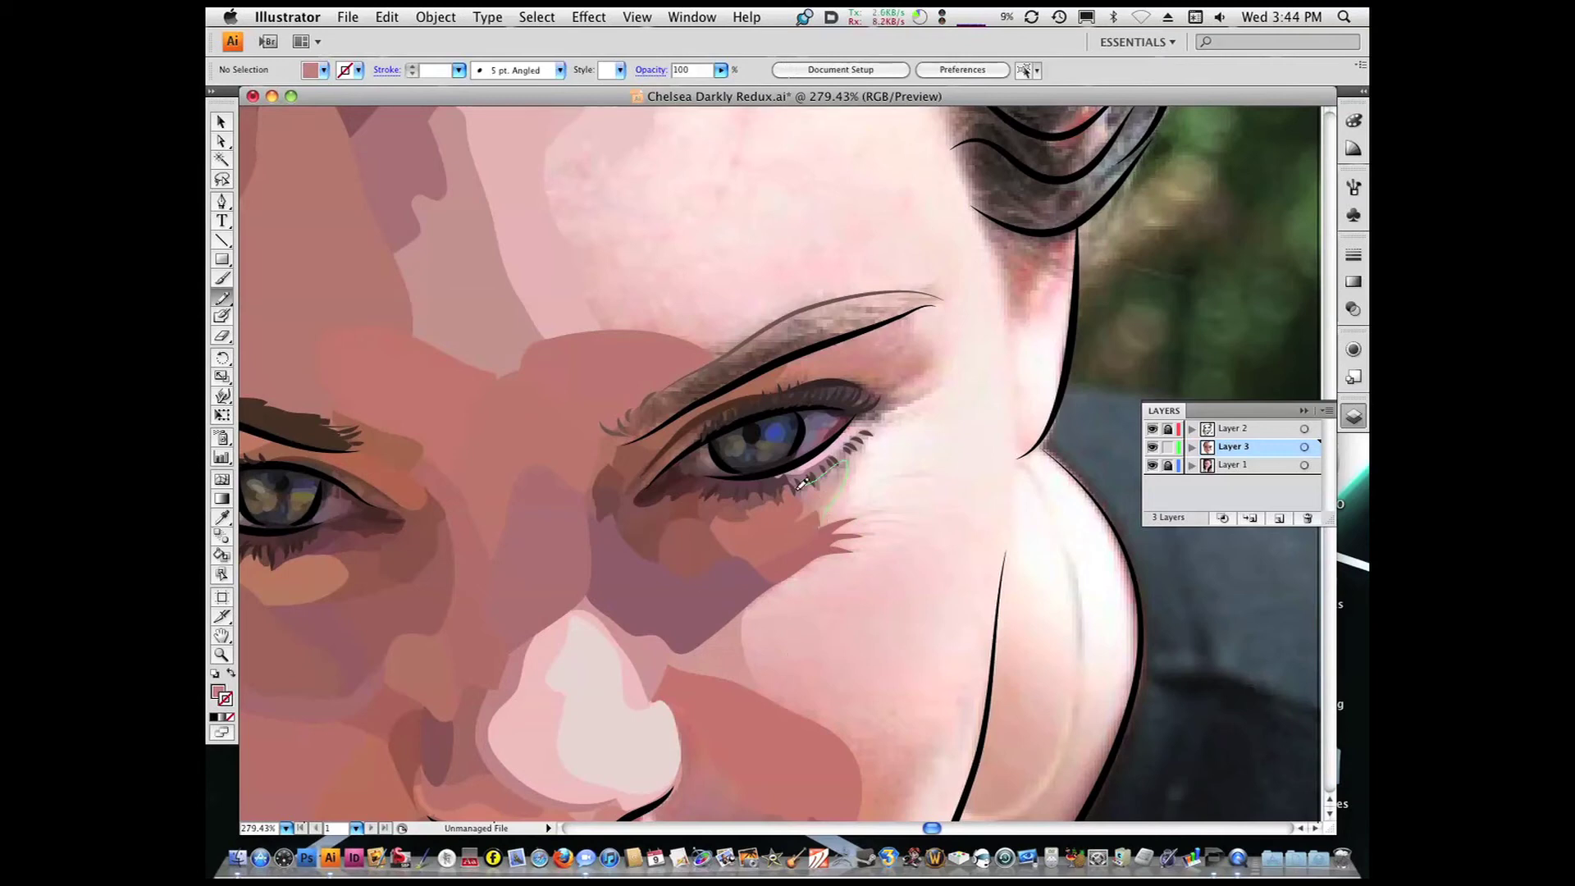
# Toggle the photo layer's visibility to check coverage, and draw a salmon shape on the outer part of the right cheek
pyautogui.press('super+1')
pyautogui.click(1153, 464)
pyautogui.click(1152, 464)
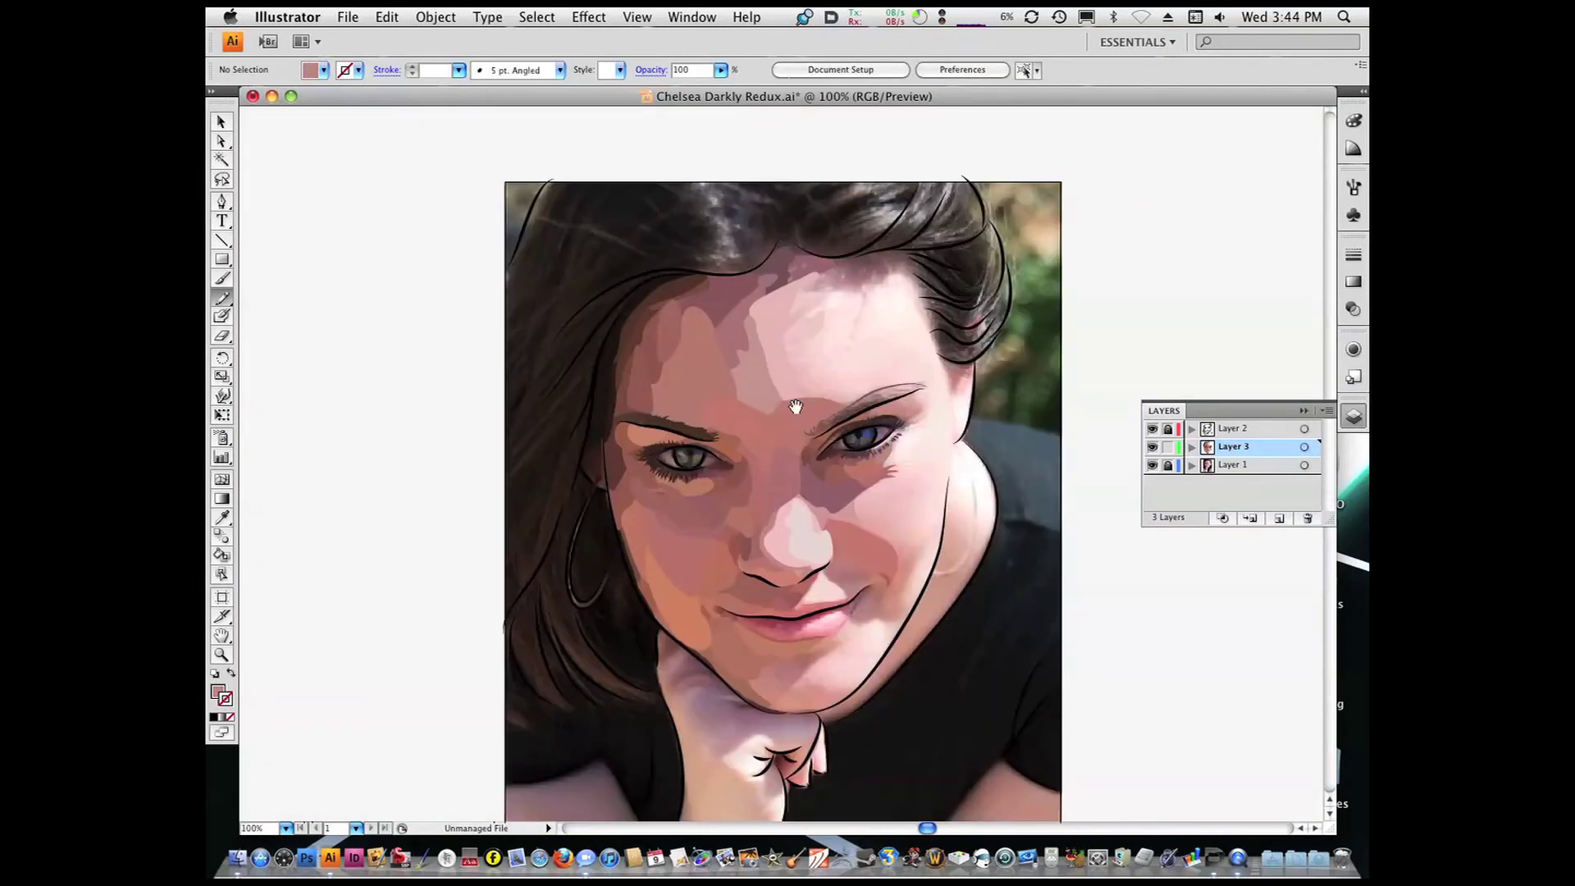
pyautogui.scroll(3, 794, 407)
pyautogui.moveTo(818, 465); pyautogui.dragTo(815, 463)
pyautogui.press('i')
pyautogui.hotkey('shift', 'b')
pyautogui.moveTo(707, 492)
pyautogui.mouseDown()
pyautogui.moveTo(714, 459)
pyautogui.moveTo(709, 482)
pyautogui.mouseUp()
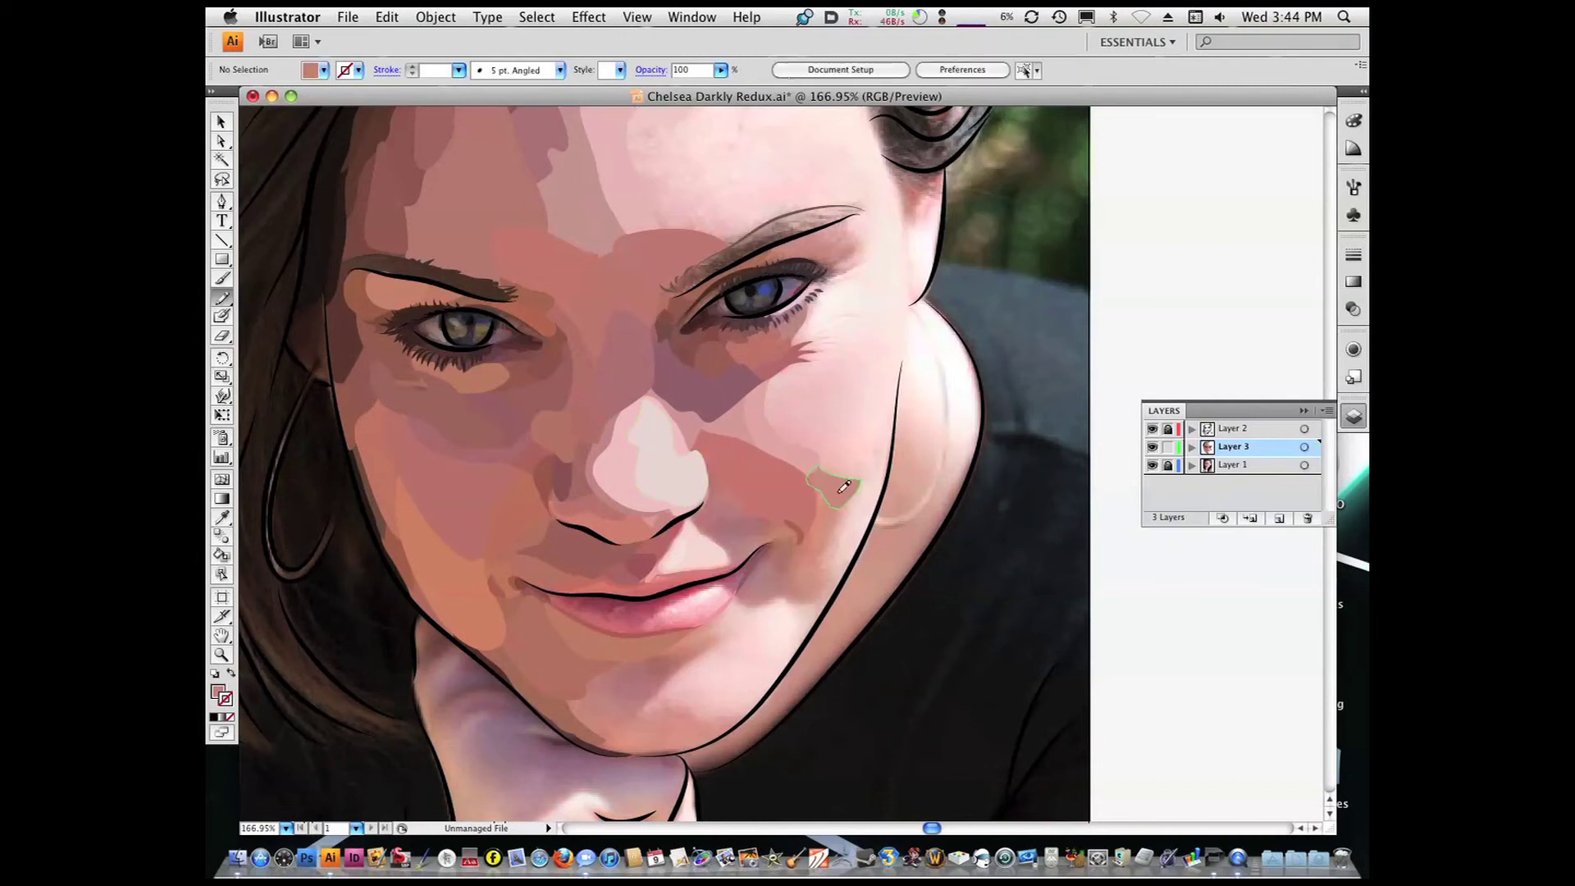
# Draw a brown shape on the right cheek around the smile crease and a mauve shape between the nose and mouth corner
pyautogui.moveTo(833, 578); pyautogui.dragTo(830, 574)
pyautogui.moveTo(644, 402); pyautogui.dragTo(631, 534)
pyautogui.click(741, 512)
pyautogui.hotkey('shift', 'b')
pyautogui.moveTo(736, 556); pyautogui.dragTo(790, 446)
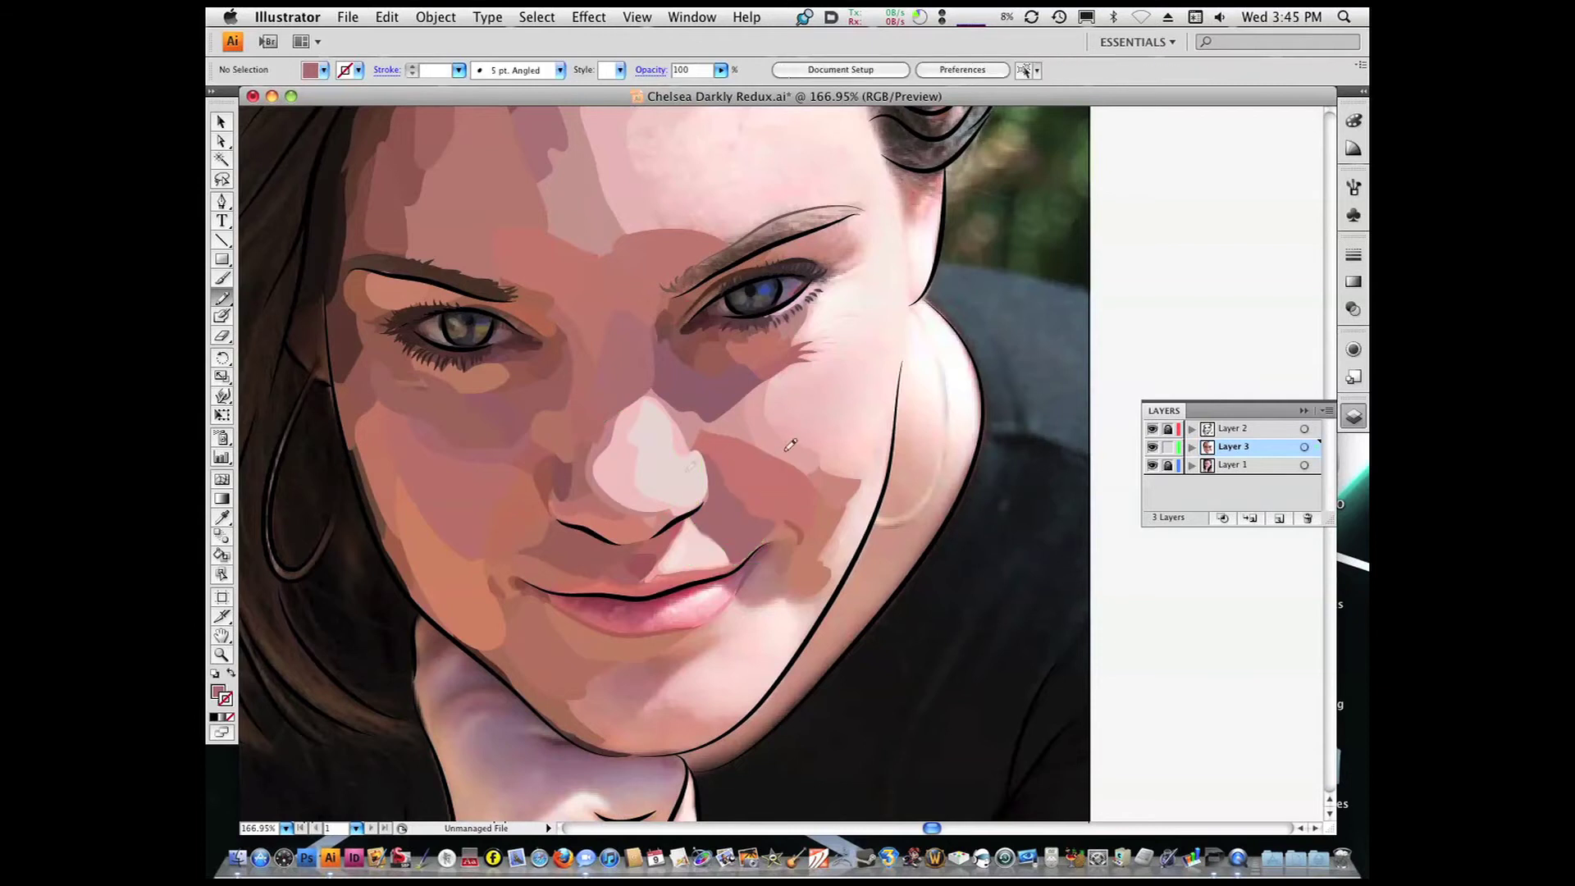
# Refine the edge of the pale highlight above the upper lip with a shape in a sampled light pink
pyautogui.moveTo(537, 472); pyautogui.dragTo(837, 660)
pyautogui.press('i')
pyautogui.press('Delete')
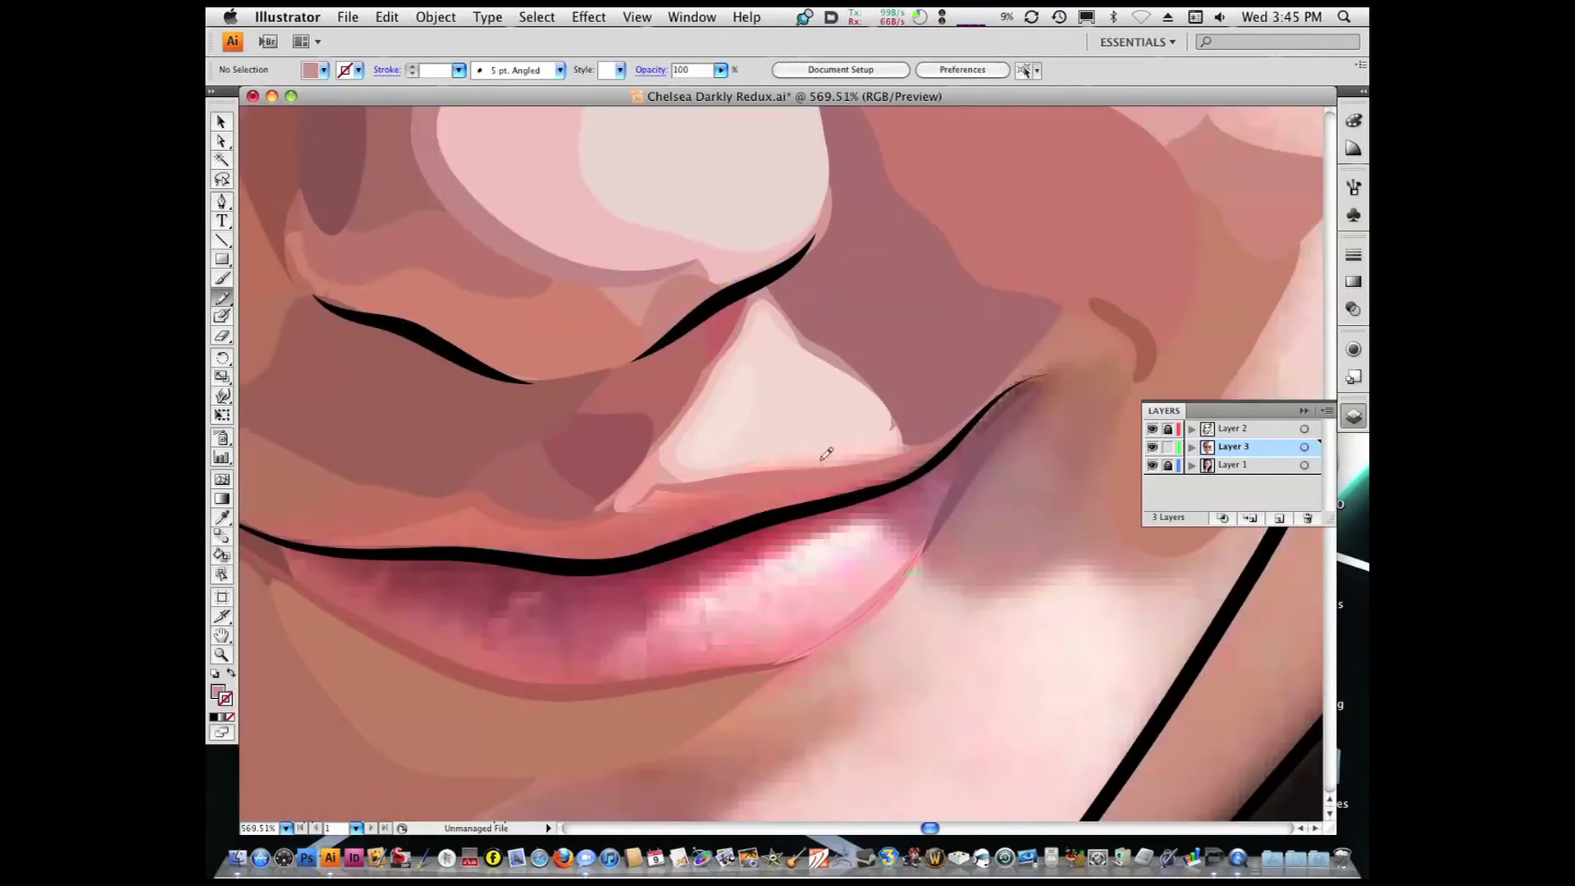
pyautogui.moveTo(858, 410); pyautogui.dragTo(853, 460)
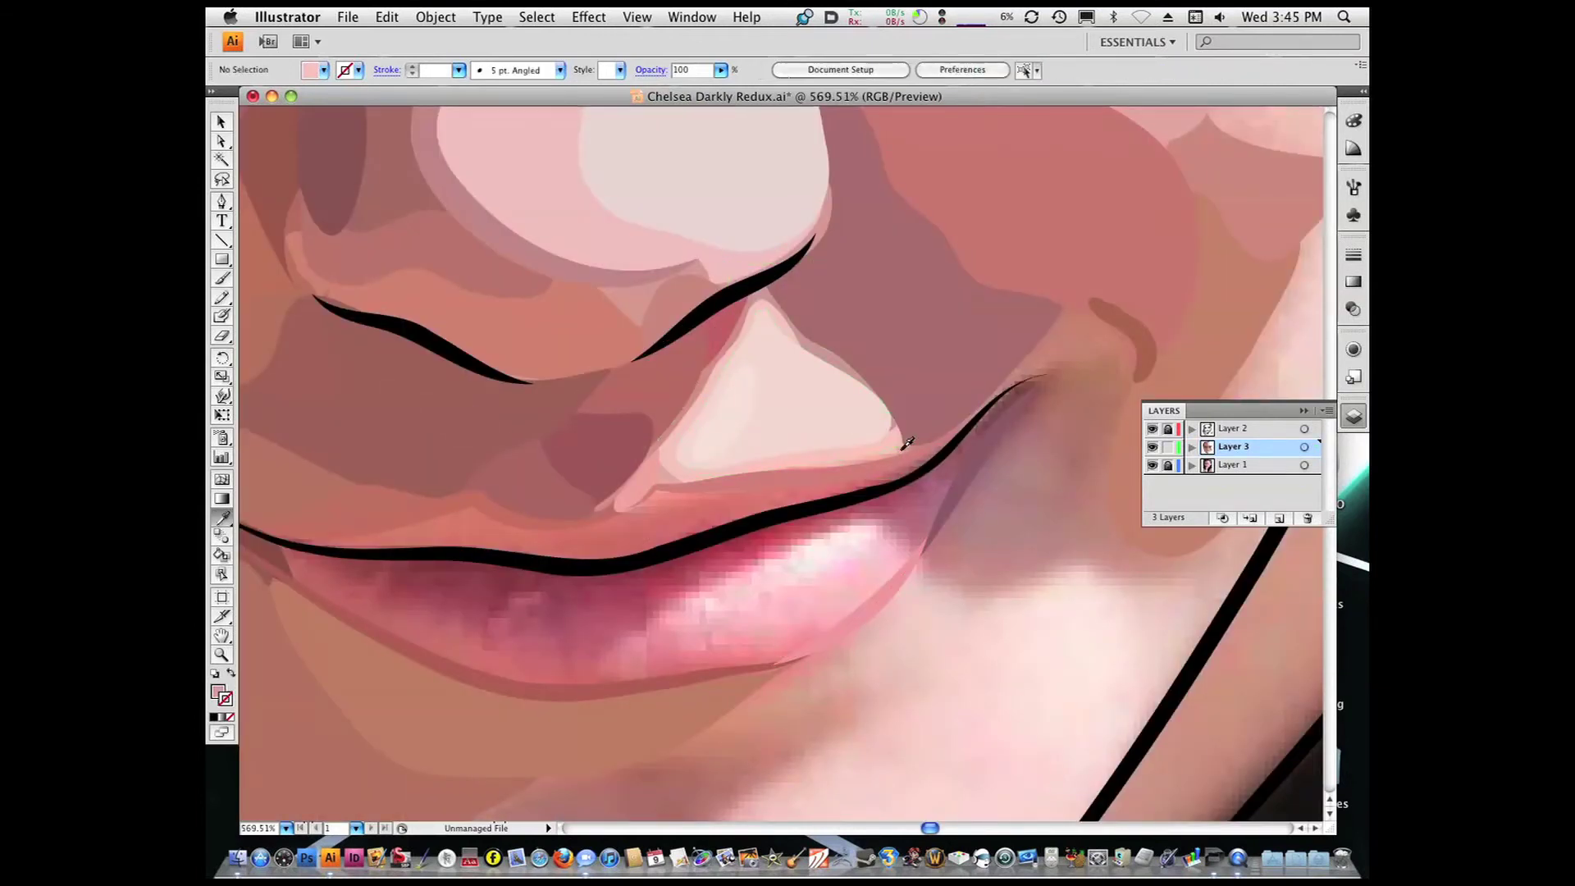
pyautogui.hotkey('ctrl', '0')
pyautogui.hotkey('ctrl', 'y')
pyautogui.hotkey('ctrl', 'y')
# Shade the upper lip along the mouth line with freehand shapes in sampled red tones
pyautogui.moveTo(775, 414); pyautogui.dragTo(1023, 643)
pyautogui.press('i')
pyautogui.click(821, 351)
pyautogui.hotkey('shift', 'b')
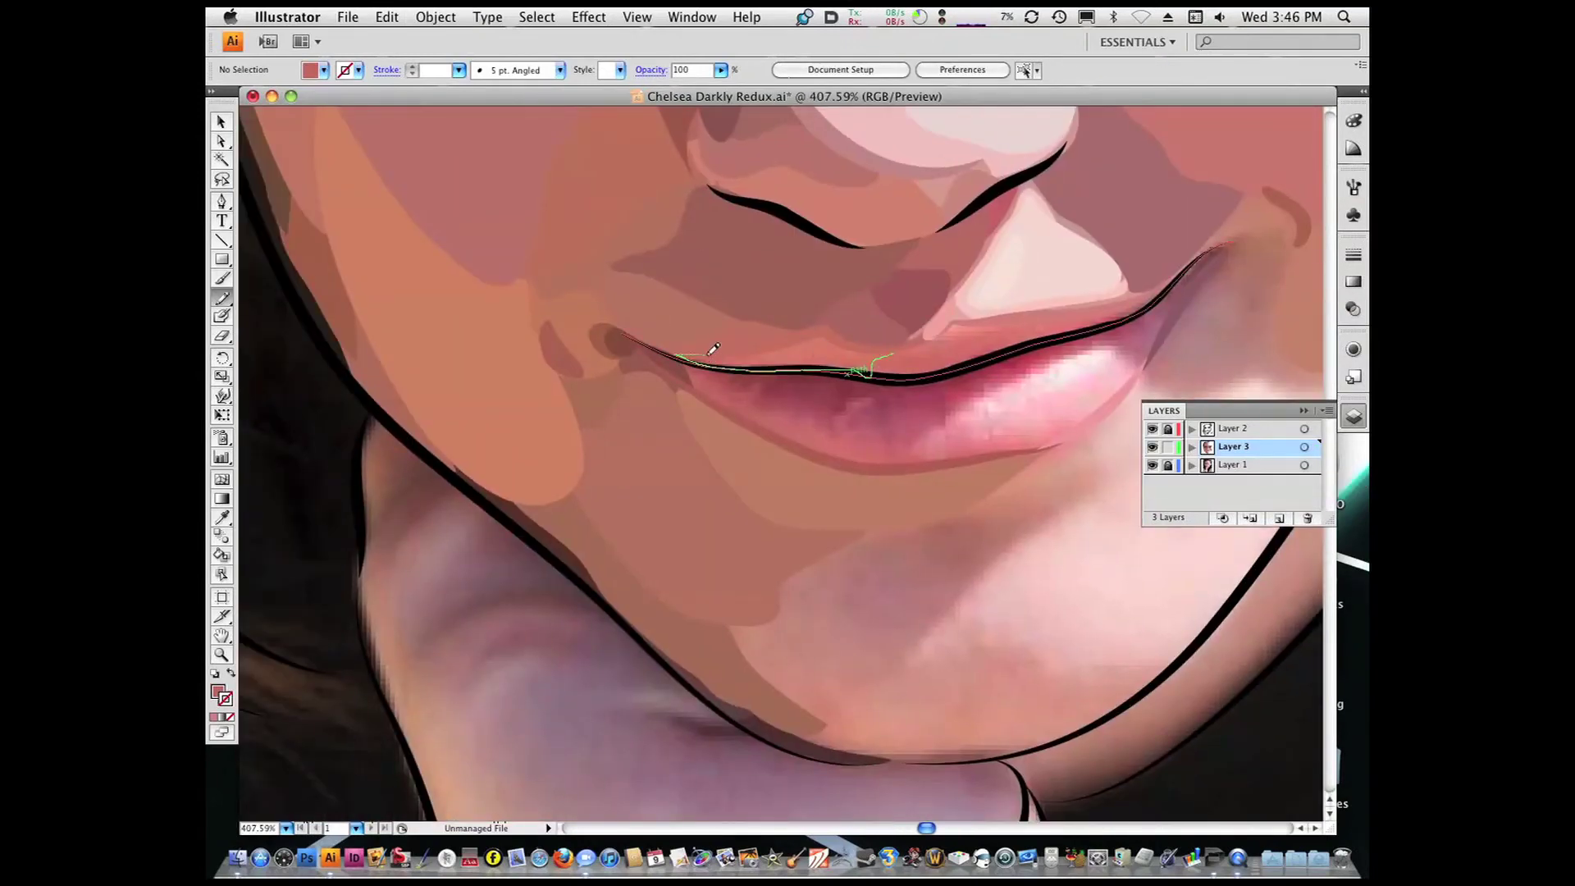
pyautogui.moveTo(680, 354); pyautogui.dragTo(677, 356)
pyautogui.moveTo(898, 358)
pyautogui.mouseDown()
pyautogui.moveTo(976, 345)
pyautogui.moveTo(902, 376)
pyautogui.moveTo(947, 330)
pyautogui.moveTo(1049, 313)
pyautogui.mouseUp()
pyautogui.press('i')
pyautogui.hotkey('shift', 'b')
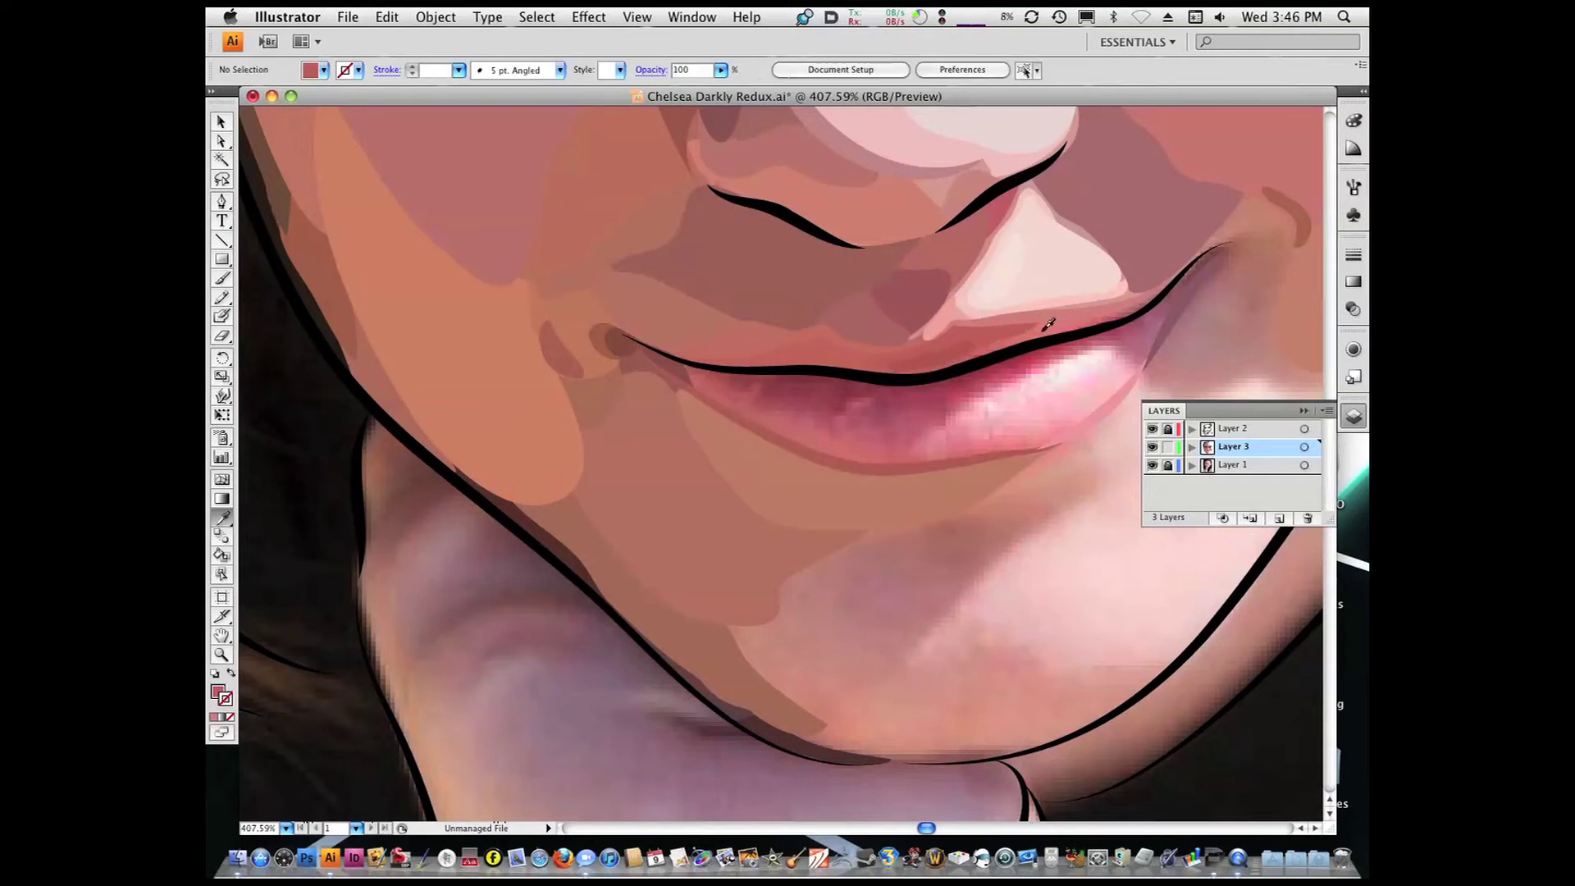
pyautogui.moveTo(925, 373)
pyautogui.mouseDown()
pyautogui.moveTo(1070, 332)
pyautogui.moveTo(1055, 333)
pyautogui.mouseUp()
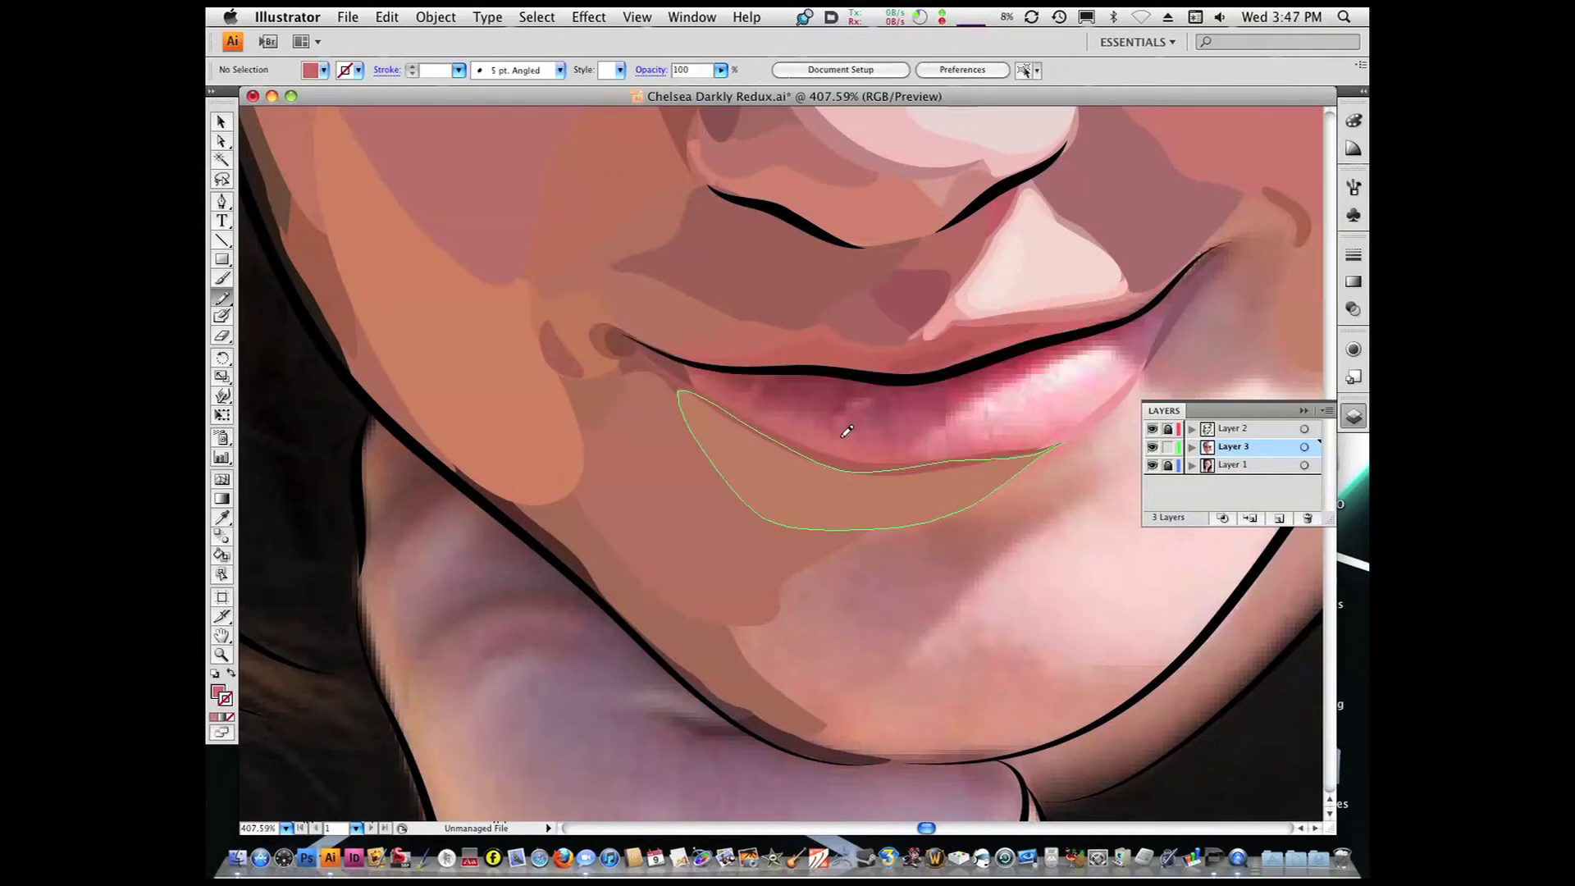
# Trace the right end of the upper lip above the mouth line with a sampled dark red shape
pyautogui.press('i')
pyautogui.click(1120, 312)
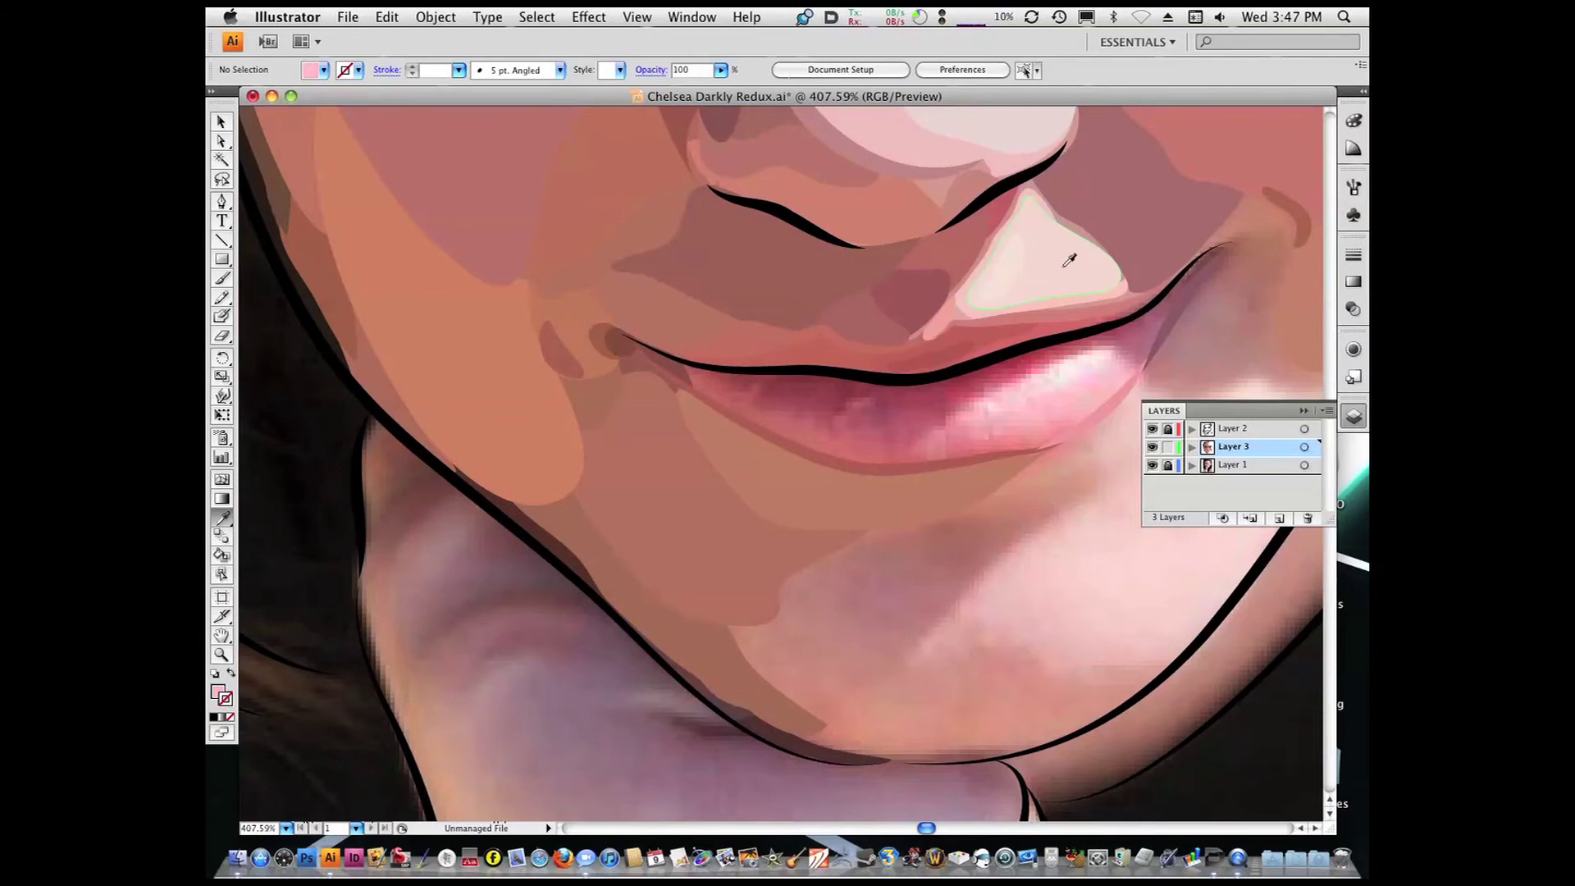
pyautogui.press('n')
pyautogui.press('super+minus')
pyautogui.moveTo(828, 420); pyautogui.dragTo(828, 420)
pyautogui.moveTo(750, 409); pyautogui.dragTo(771, 398)
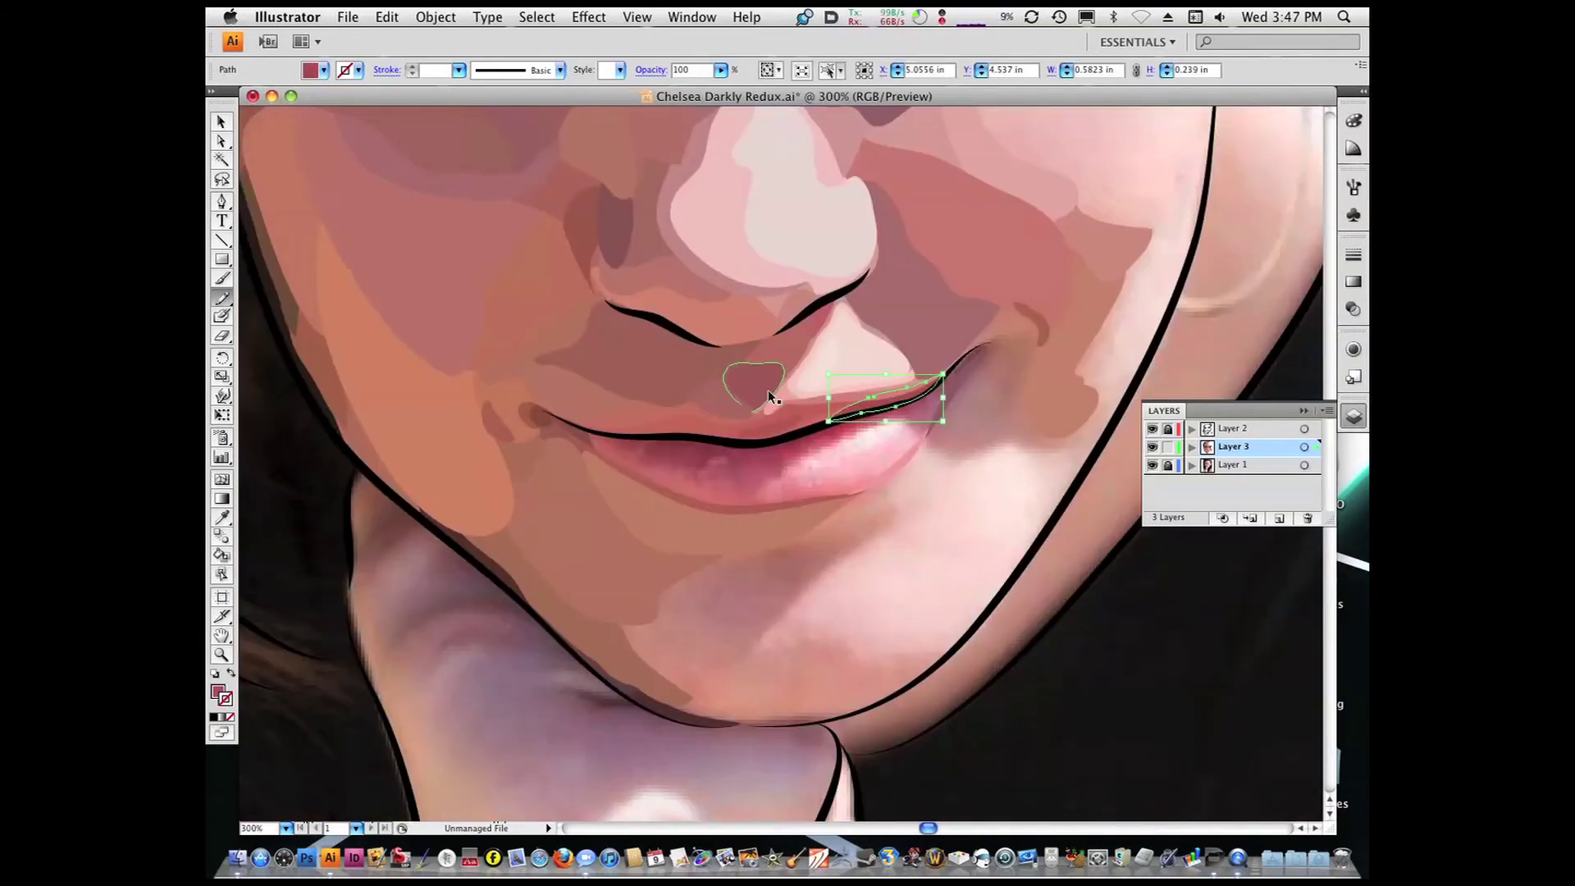
# Draw whitish highlights and a pink base shape on the right half of the lower lip
pyautogui.press('super+shift+a')
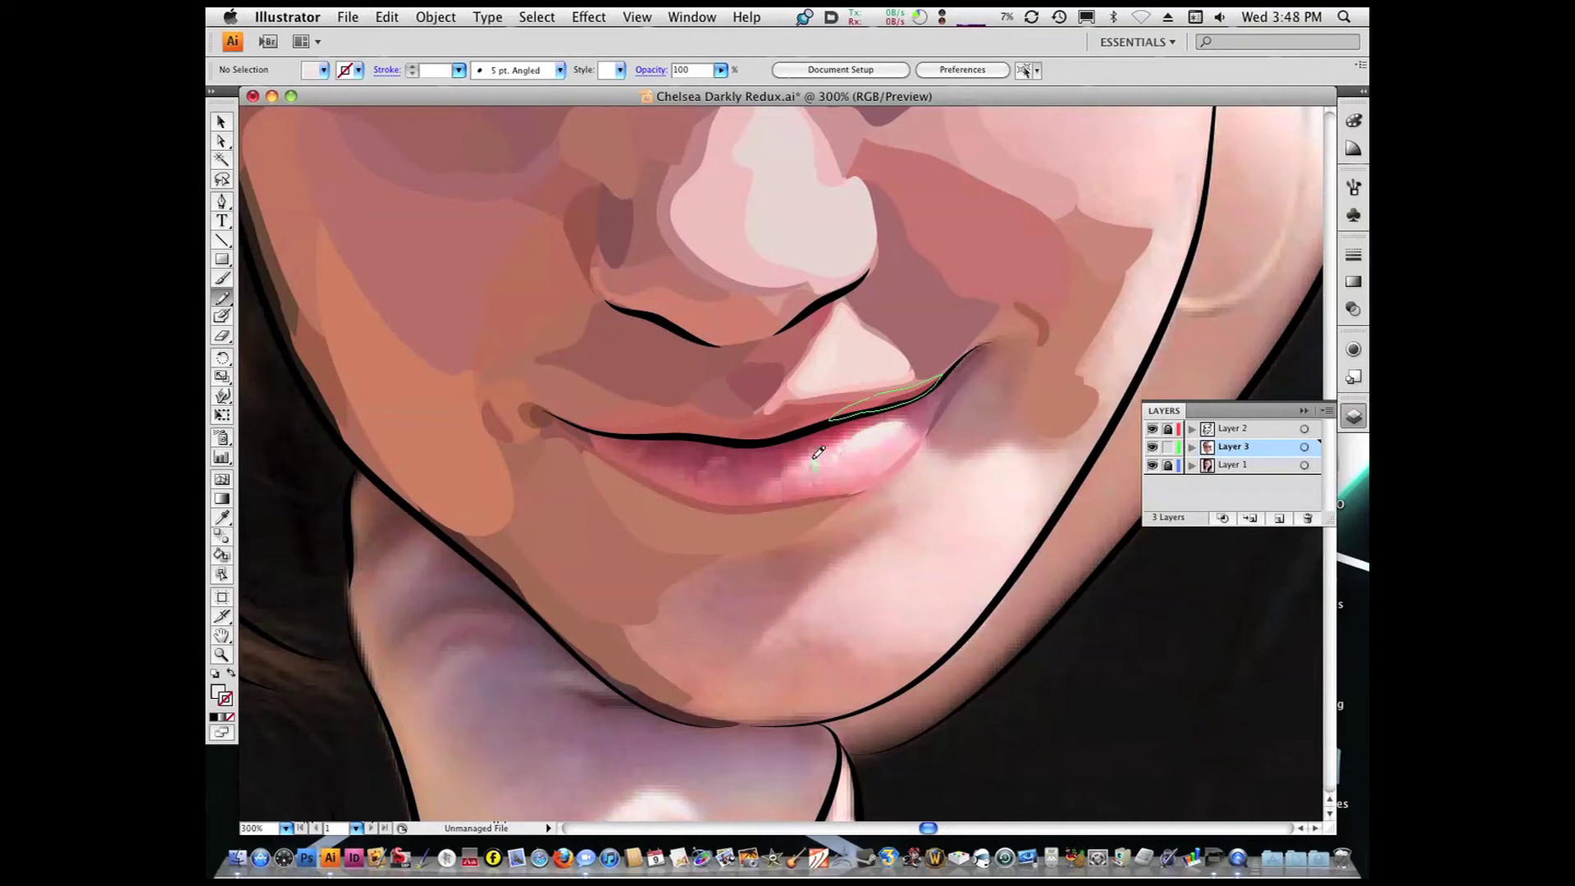
pyautogui.press('i')
pyautogui.click(863, 439)
pyautogui.press('n')
pyautogui.moveTo(867, 422); pyautogui.dragTo(862, 425)
# Draw the dark shadow across the lower lip's centre and left half with shapes in sampled maroon tones
pyautogui.click(795, 439)
pyautogui.press('n')
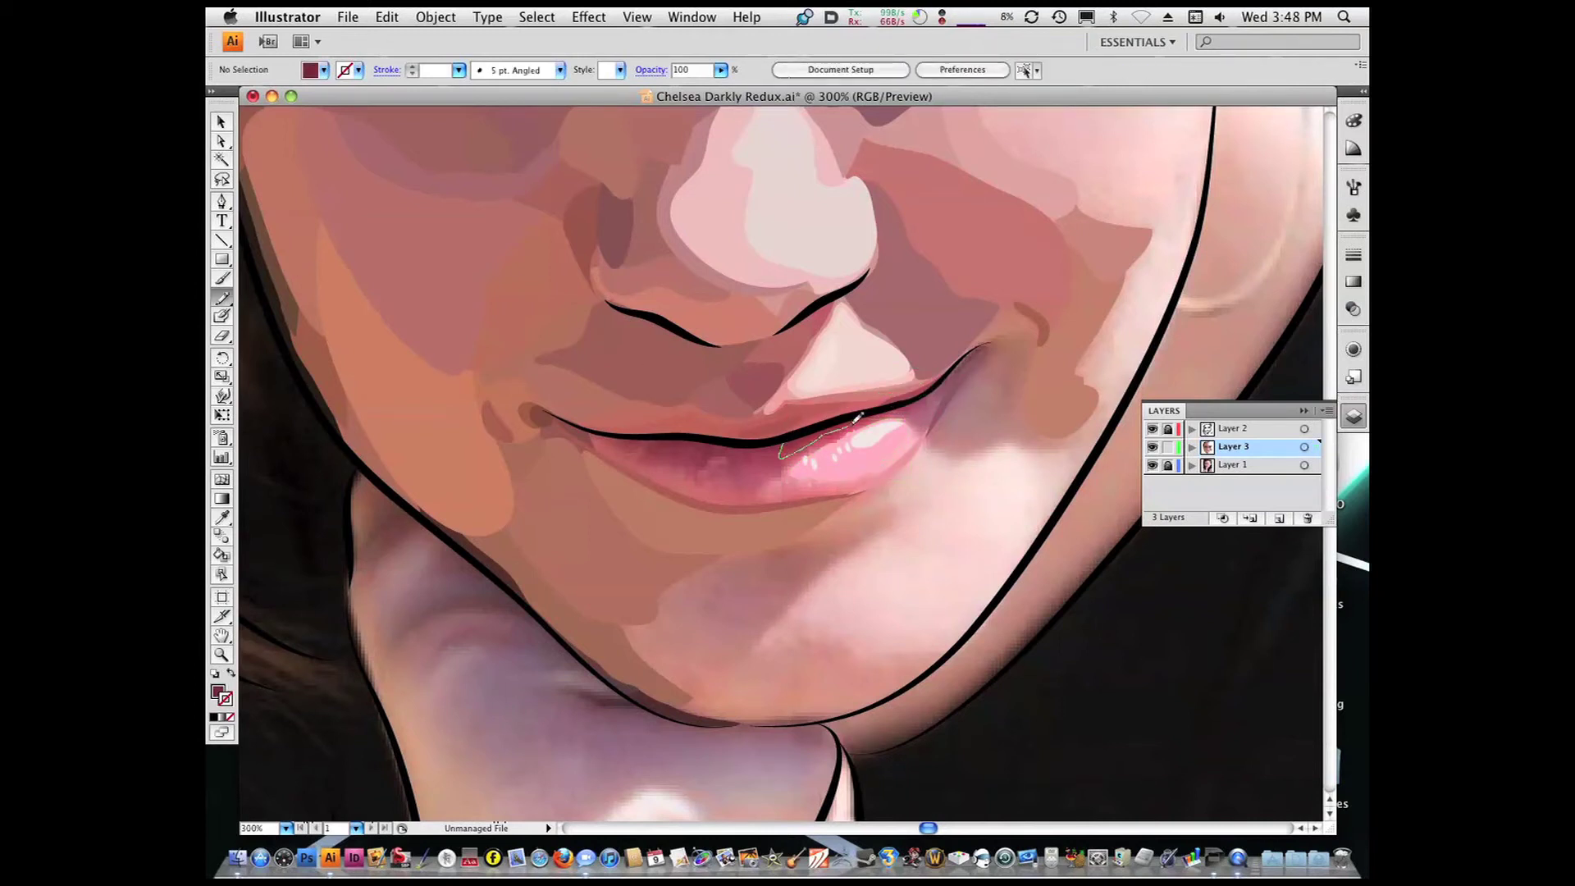
pyautogui.moveTo(716, 443); pyautogui.dragTo(705, 445)
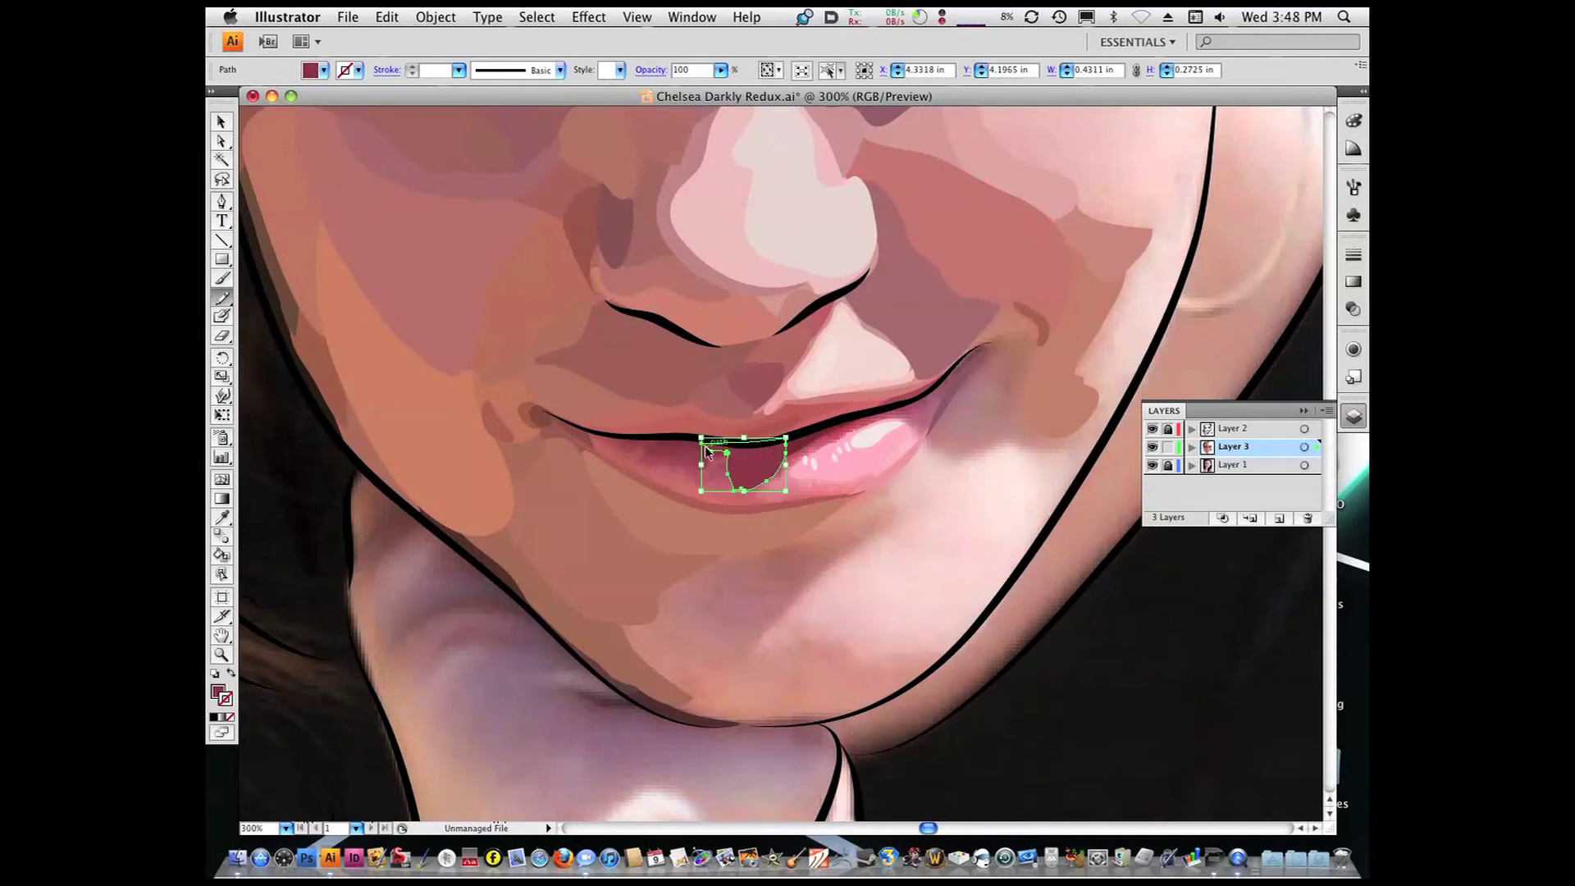
pyautogui.press('i')
pyautogui.moveTo(758, 447)
pyautogui.mouseDown()
pyautogui.moveTo(693, 471)
pyautogui.moveTo(641, 433)
pyautogui.moveTo(719, 458)
pyautogui.mouseUp()
pyautogui.press('super+i')
pyautogui.click(977, 406)
pyautogui.moveTo(609, 435)
pyautogui.mouseDown()
pyautogui.moveTo(711, 477)
pyautogui.moveTo(611, 435)
pyautogui.mouseUp()
# Fill the left half of the lower lip around the maroon shadow with sampled rose-red shapes
pyautogui.press('i')
pyautogui.click(714, 480)
pyautogui.moveTo(726, 476); pyautogui.dragTo(722, 453)
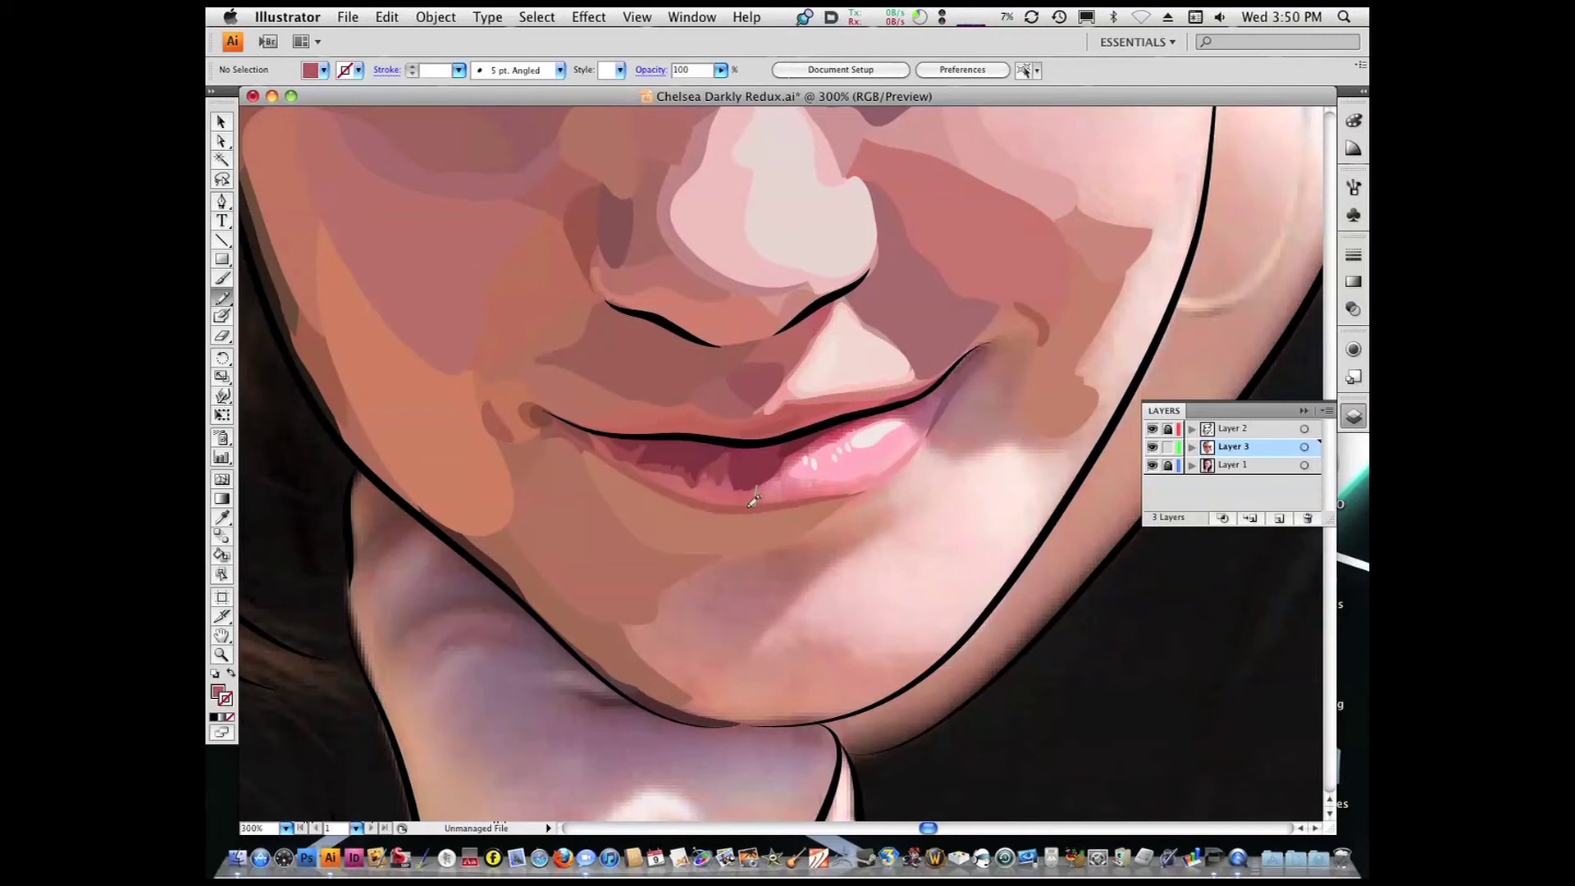
pyautogui.moveTo(601, 427); pyautogui.dragTo(738, 463)
pyautogui.press('i')
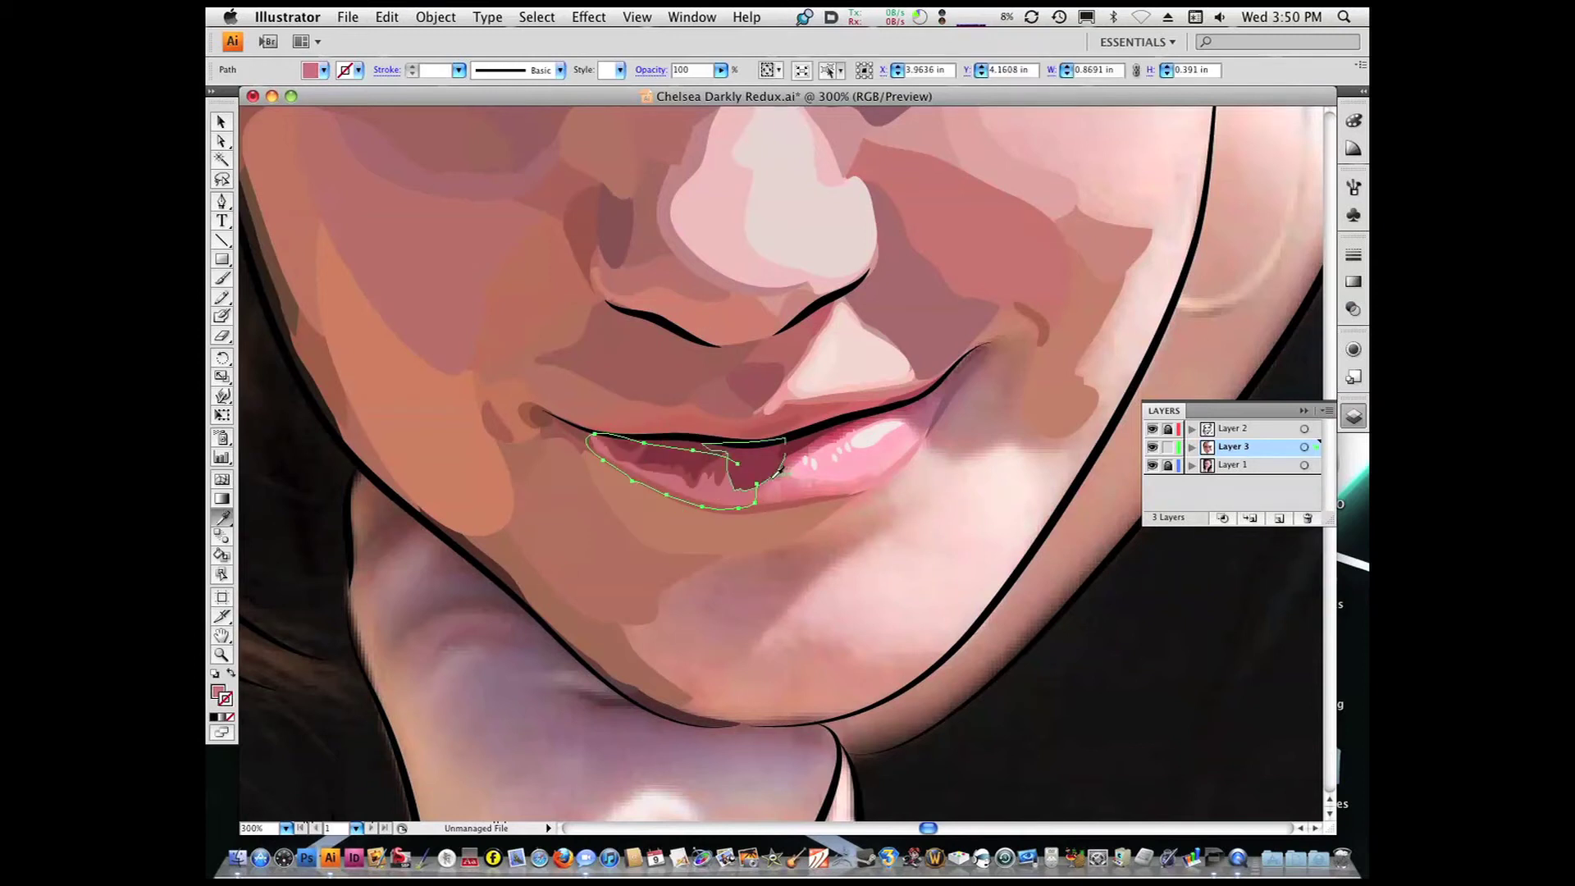
# Add a sampled mauve-pink shape at the lower lip's centre between the maroon shadow and the pink highlight area
pyautogui.click(788, 483)
pyautogui.press('n')
pyautogui.moveTo(748, 507)
pyautogui.mouseDown()
pyautogui.moveTo(753, 482)
pyautogui.moveTo(748, 502)
pyautogui.mouseUp()
# Shade the lower lip's bottom edge right of centre with a sampled rose shape, redrawing the first attempt
pyautogui.moveTo(702, 351); pyautogui.dragTo(1025, 598)
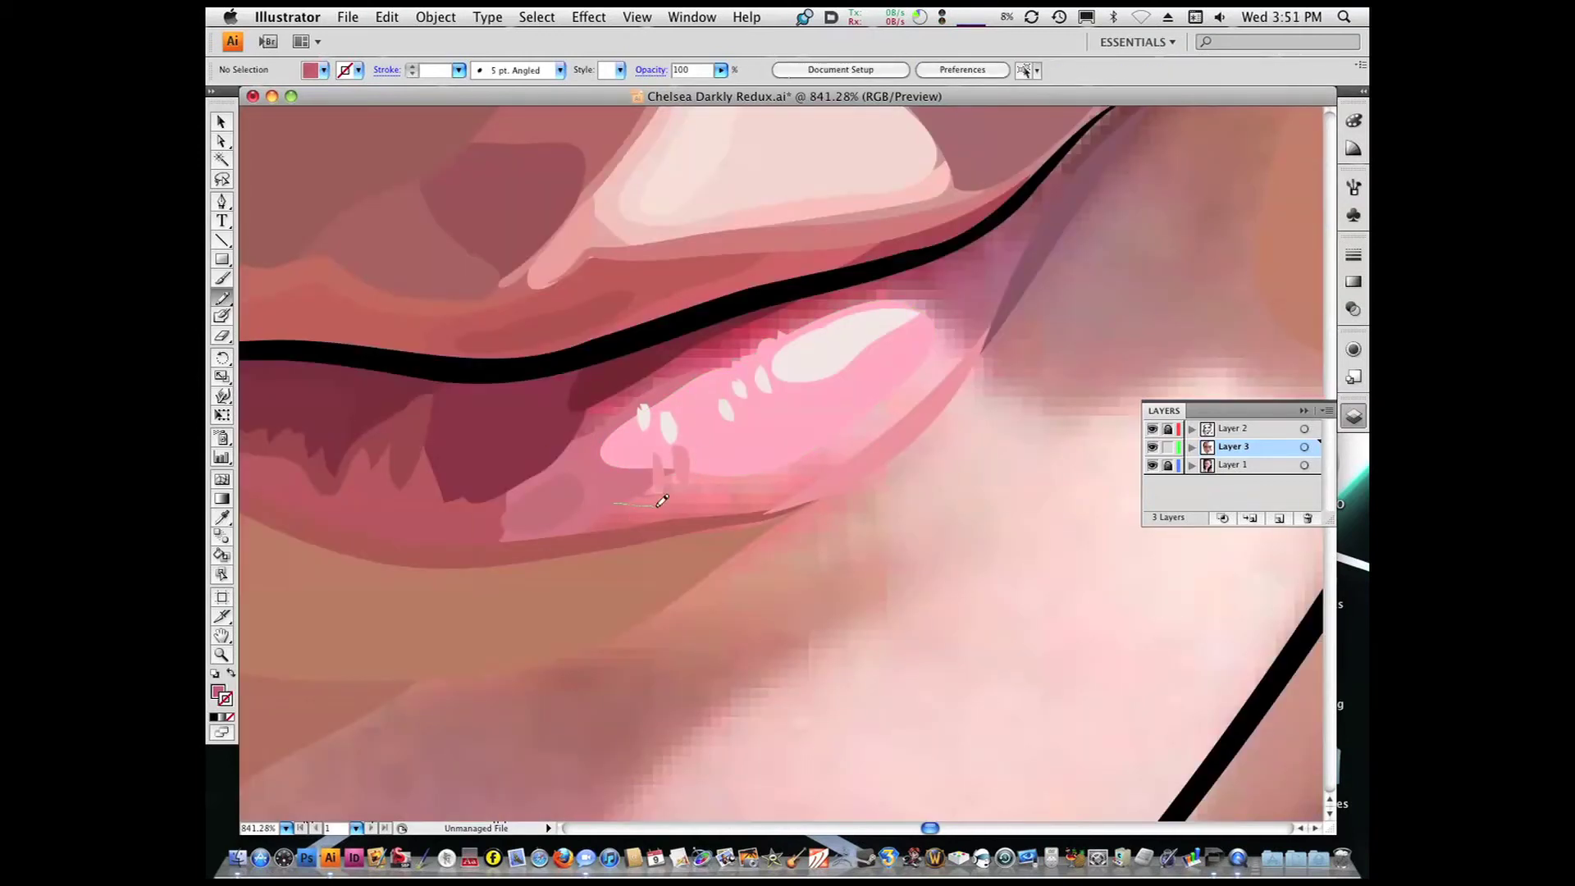
pyautogui.moveTo(719, 503); pyautogui.dragTo(574, 537)
pyautogui.press('super+z')
pyautogui.moveTo(812, 447)
pyautogui.mouseDown()
pyautogui.moveTo(746, 508)
pyautogui.moveTo(611, 492)
pyautogui.mouseUp()
# Extend the lower lip's shading toward the right corner with a freehand shape in a sampled pink
pyautogui.press('i')
pyautogui.click(854, 422)
pyautogui.press('super+shift+a')
pyautogui.press('i')
pyautogui.moveTo(934, 401); pyautogui.dragTo(935, 402)
# Fill the gap between the mouth line and the lower lip's pink area with shapes in sampled dark red and crimson
pyautogui.press('super+minus')
pyautogui.press('super+minus')
pyautogui.press('i')
pyautogui.click(688, 439)
pyautogui.press('n')
pyautogui.moveTo(687, 439); pyautogui.dragTo(656, 442)
pyautogui.press('super+plus')
pyautogui.press('super+plus')
pyautogui.moveTo(738, 393); pyautogui.dragTo(533, 484)
pyautogui.keyDown('alt'); pyautogui.keyDown('super'); pyautogui.click(756, 479); pyautogui.keyUp('super'); pyautogui.keyUp('alt')
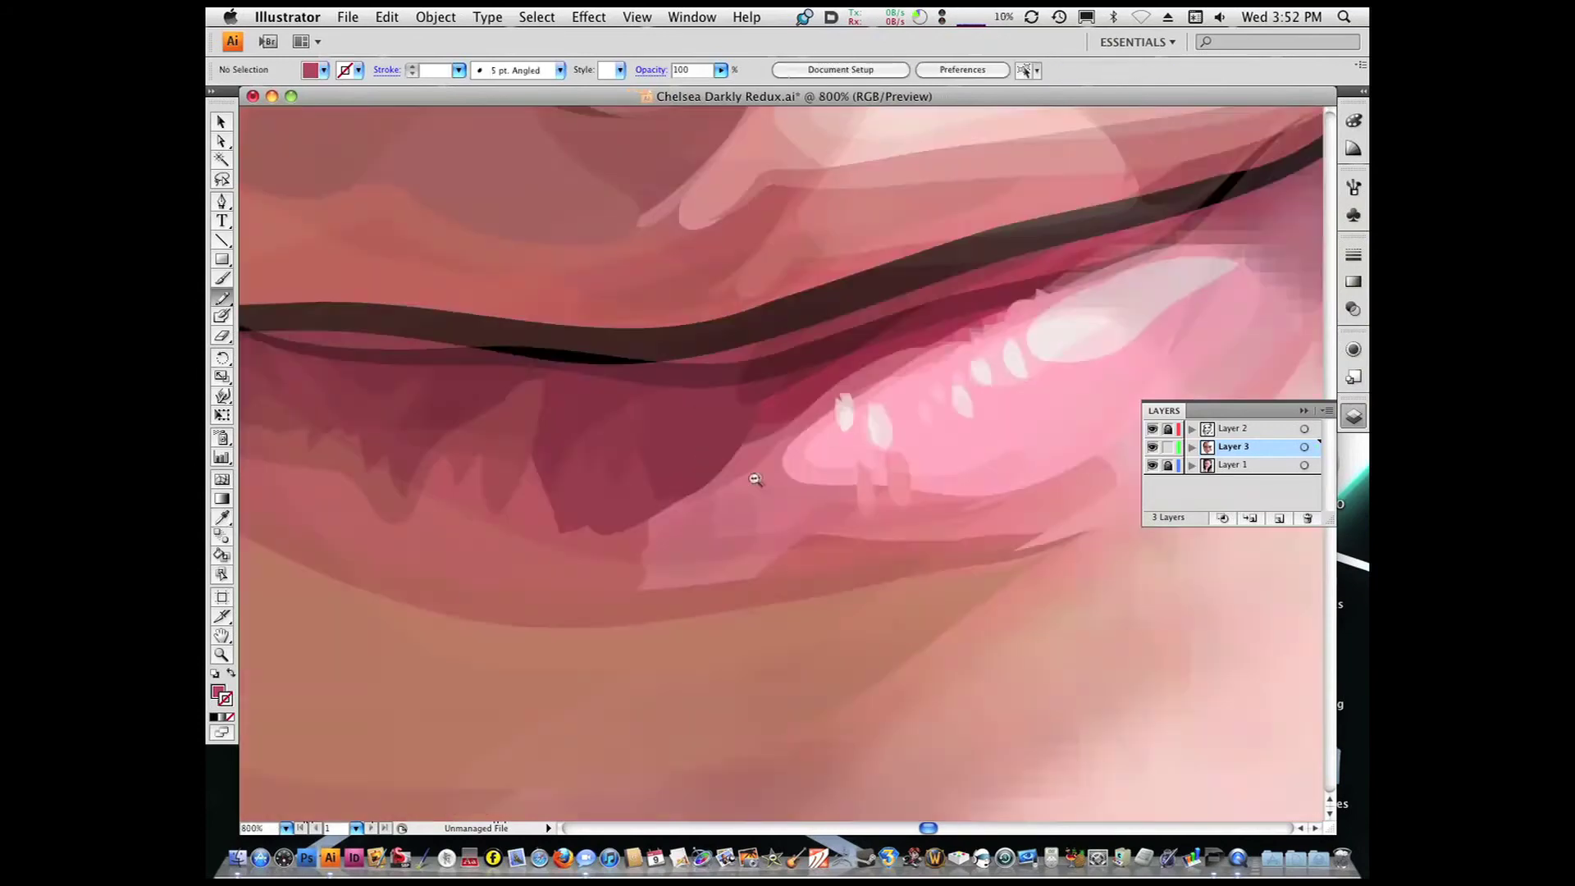
# Shade the lower lip's right corner with freehand shapes in sampled mauve and maroon beneath the mouth line
pyautogui.press('super+minus')
pyautogui.press('super+minus')
pyautogui.press('i')
pyautogui.click(718, 535)
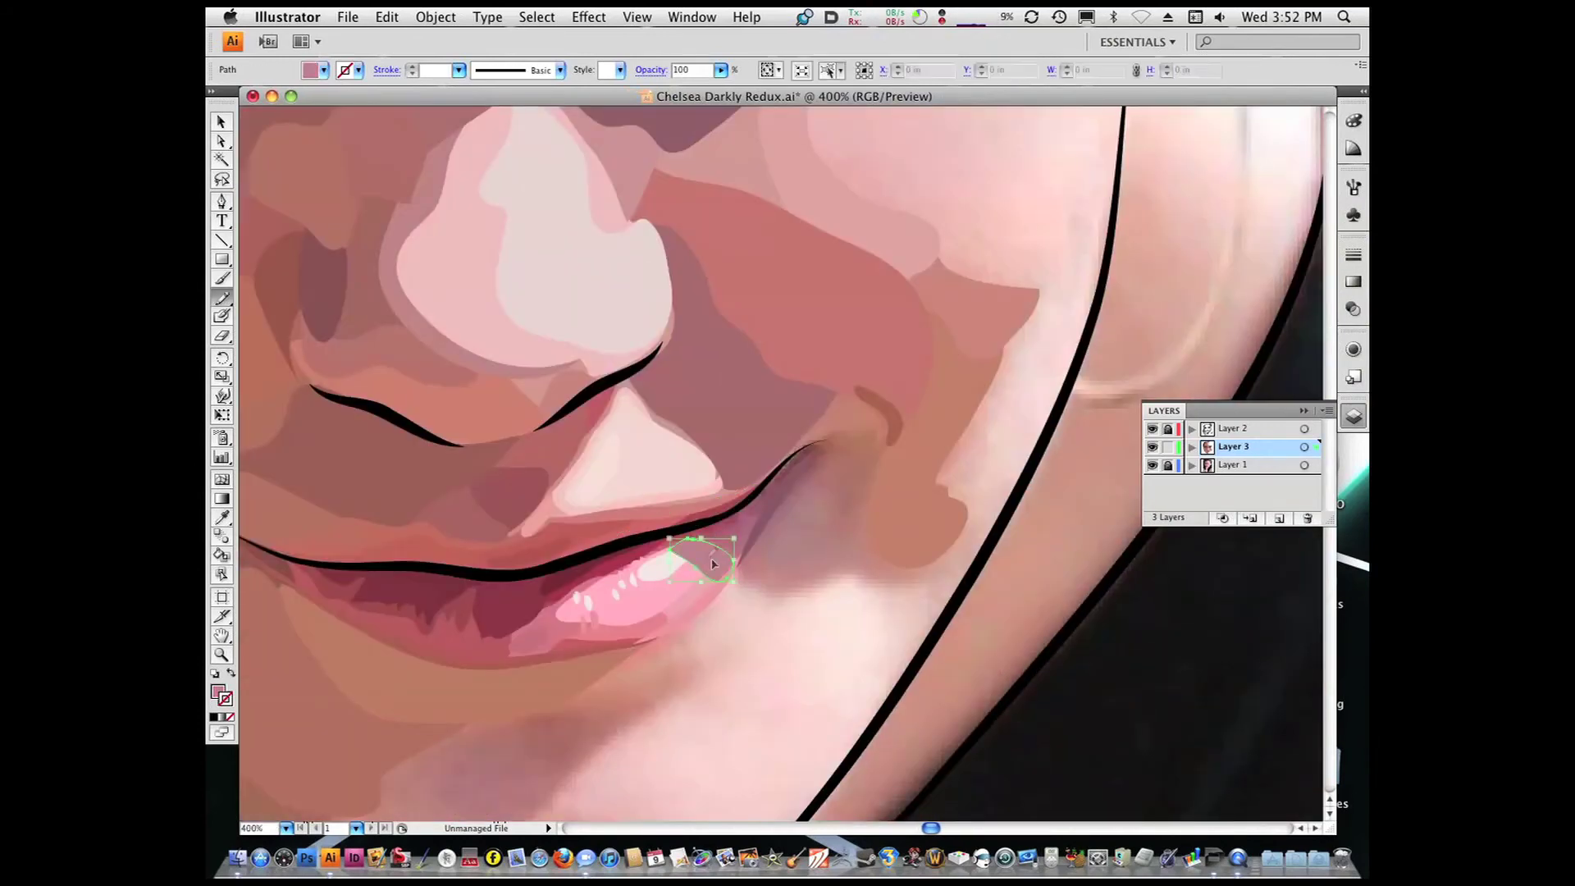
pyautogui.moveTo(557, 492); pyautogui.dragTo(668, 545)
pyautogui.press('n')
pyautogui.keyDown('super'); pyautogui.click(656, 361); pyautogui.keyUp('super')
pyautogui.press('super+shift+a')
pyautogui.moveTo(651, 373); pyautogui.dragTo(648, 375)
# Draw a sampled dark mauve-brown sliver about 0.21 by 0.24 in beneath the mouth line's right end and check the portrait at 100%
pyautogui.press('i')
pyautogui.press('super+minus')
pyautogui.press('super+minus')
pyautogui.press('super+minus')
pyautogui.press('super+minus')
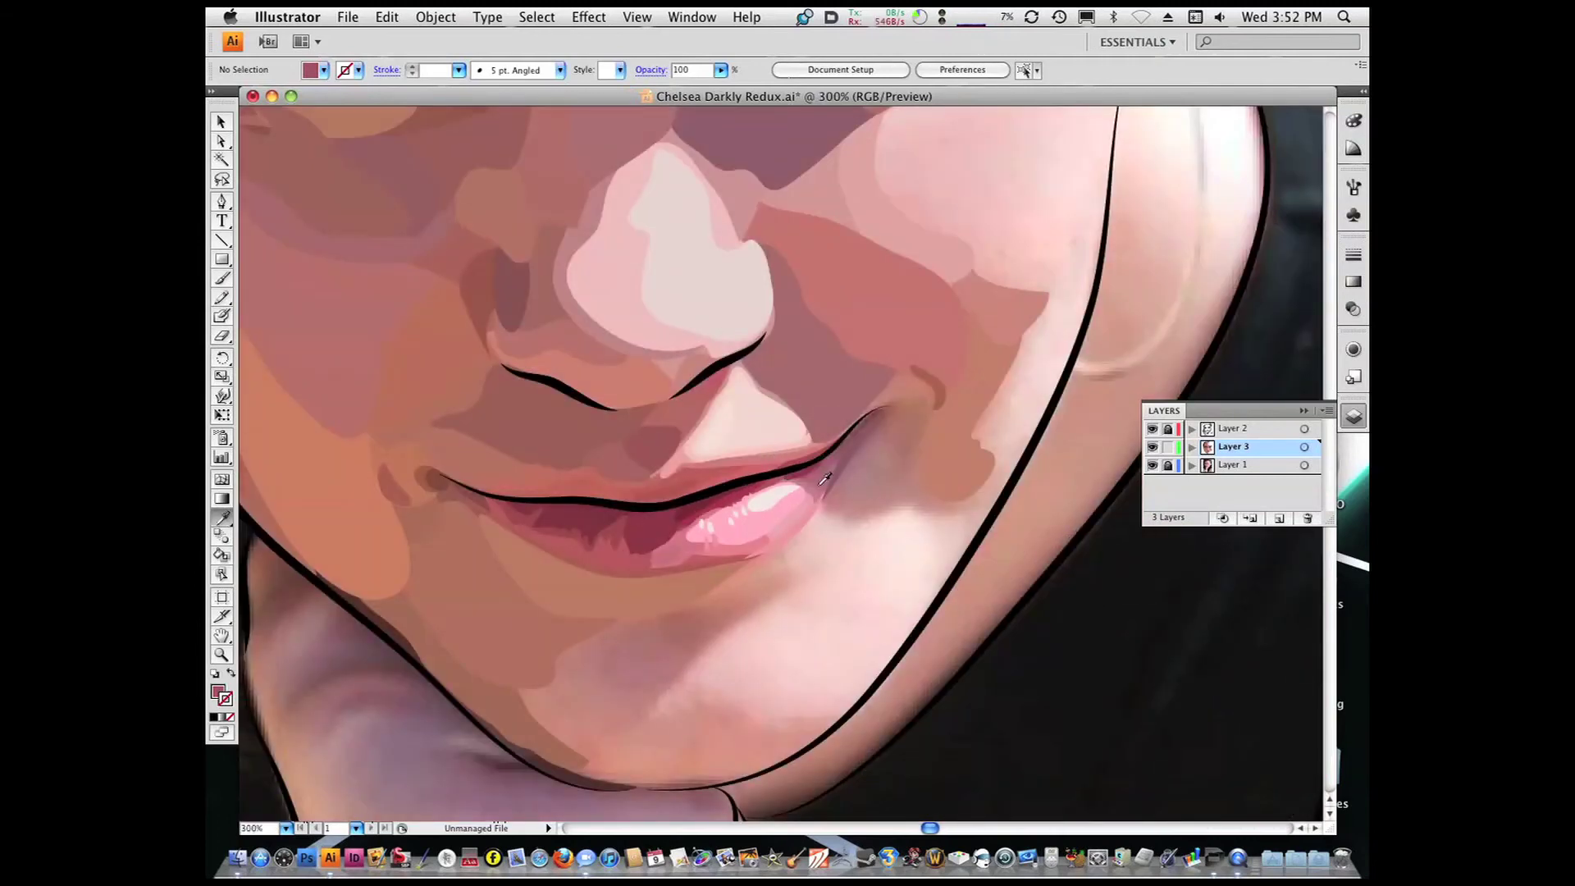
pyautogui.press('i')
pyautogui.scroll(3, 808, 410)
pyautogui.click(709, 322)
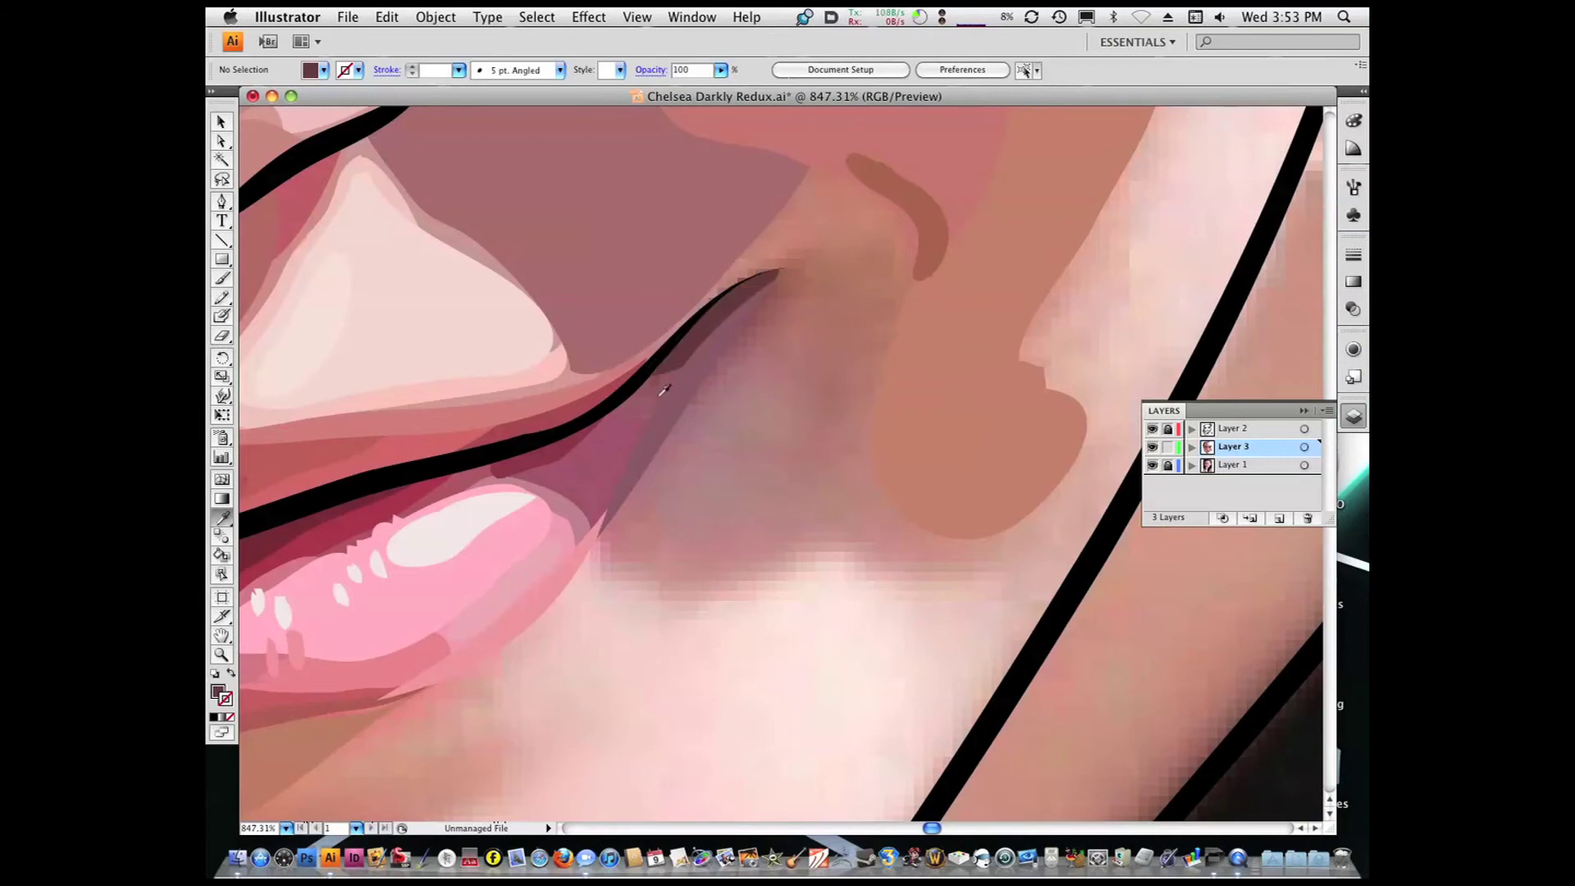
pyautogui.moveTo(771, 277)
pyautogui.mouseDown()
pyautogui.moveTo(757, 331)
pyautogui.moveTo(693, 283)
pyautogui.mouseUp()
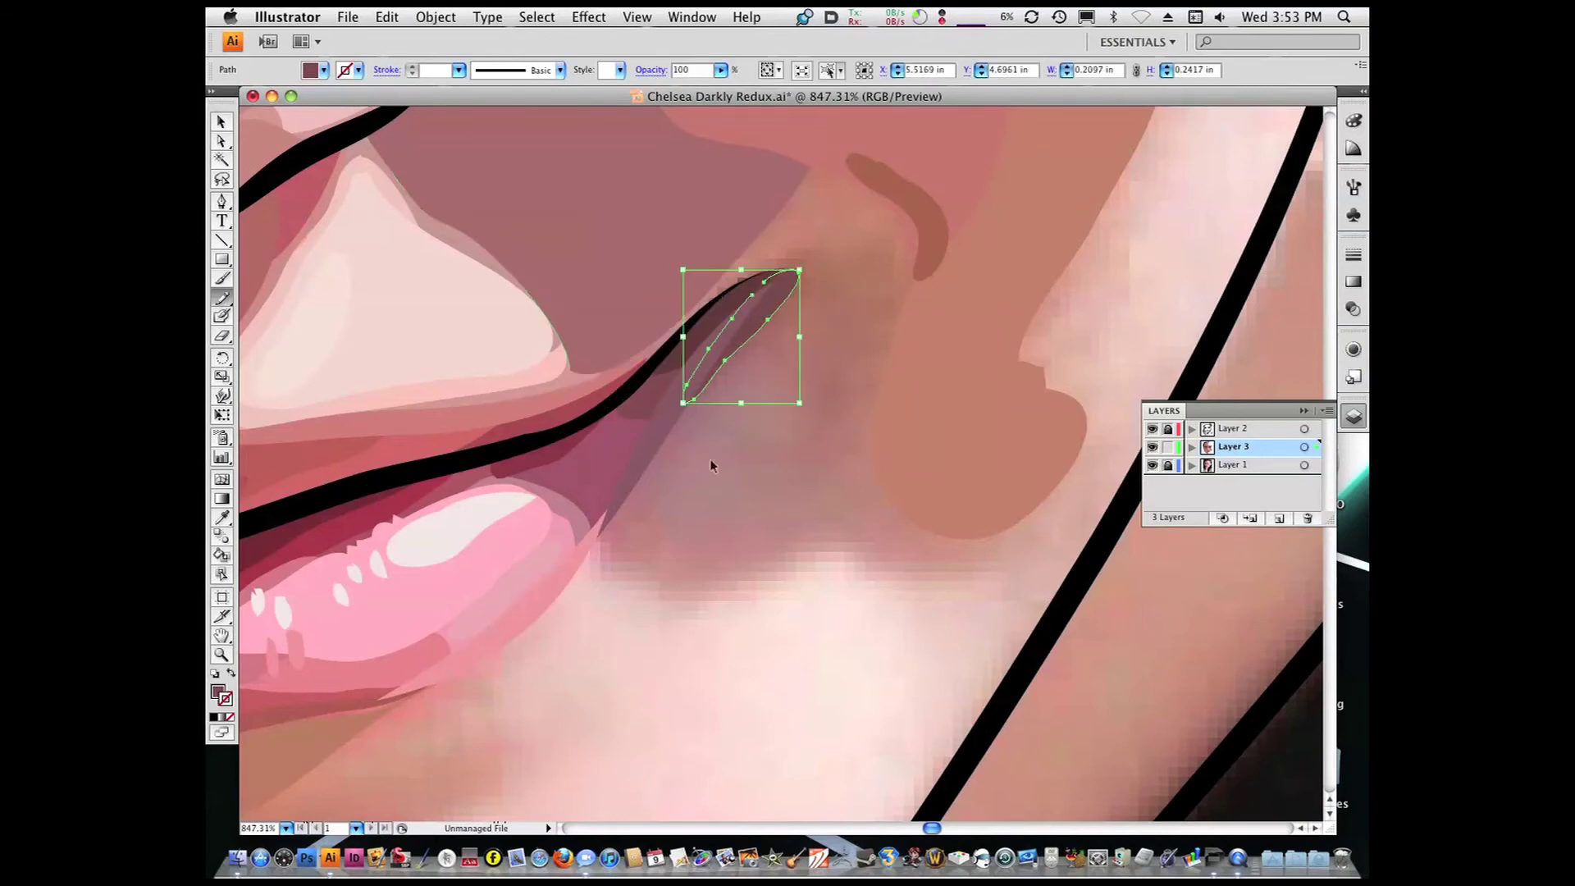
pyautogui.press('super+1')
pyautogui.click(1153, 465)
pyautogui.press('super+z')
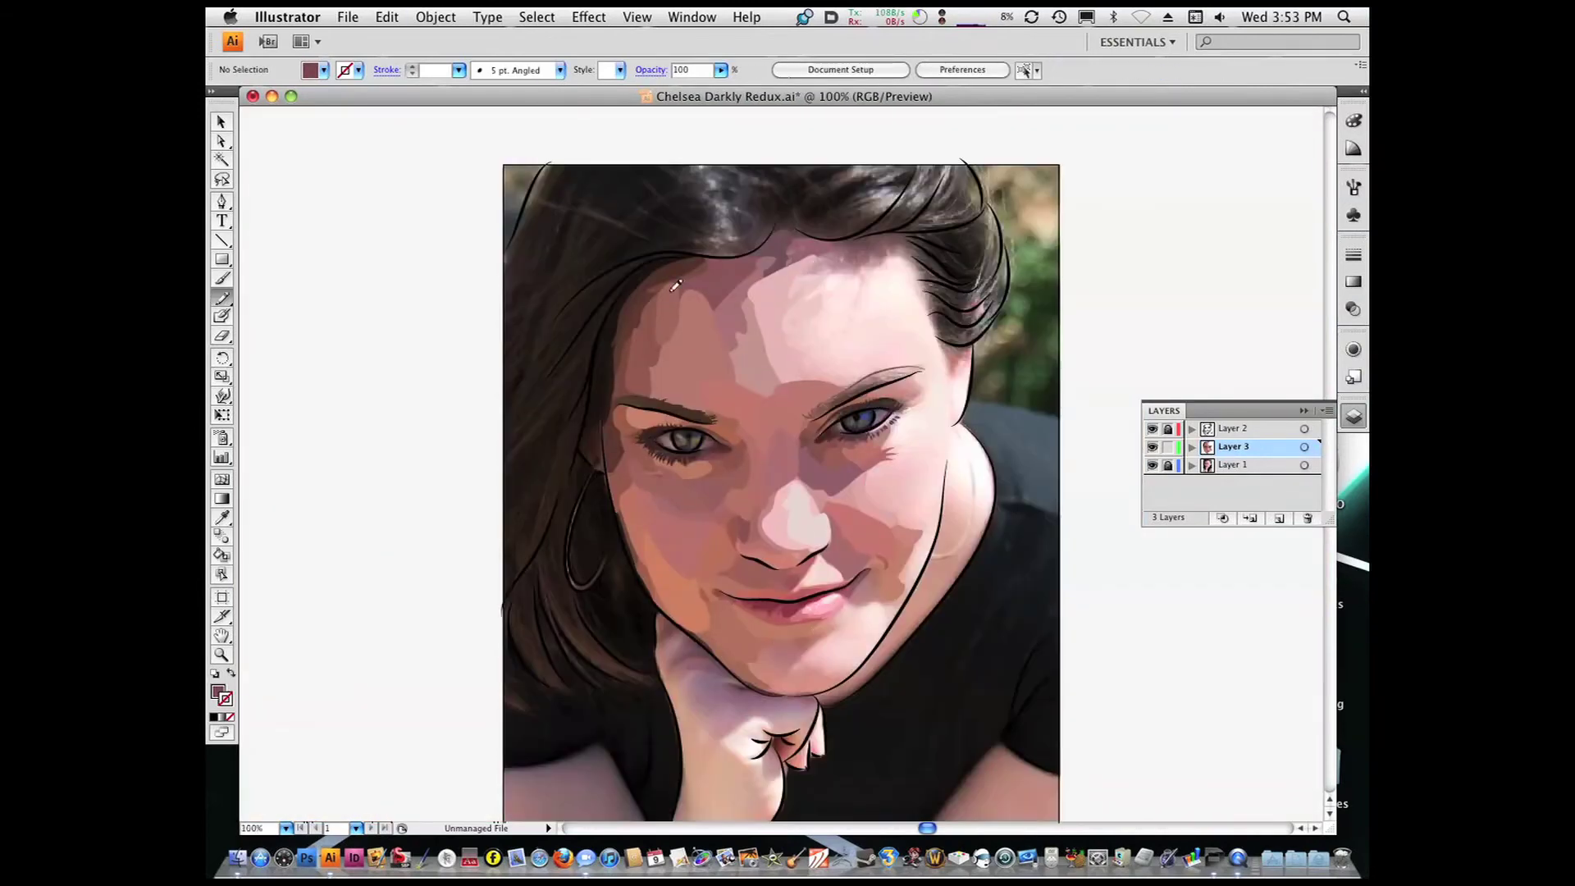
# Shade the skin beyond the mouth's right corner with a freehand shape in a sampled greyish mauve
pyautogui.moveTo(824, 504)
pyautogui.mouseDown()
pyautogui.moveTo(886, 551)
pyautogui.moveTo(867, 573)
pyautogui.mouseUp()
pyautogui.press('super+plus')
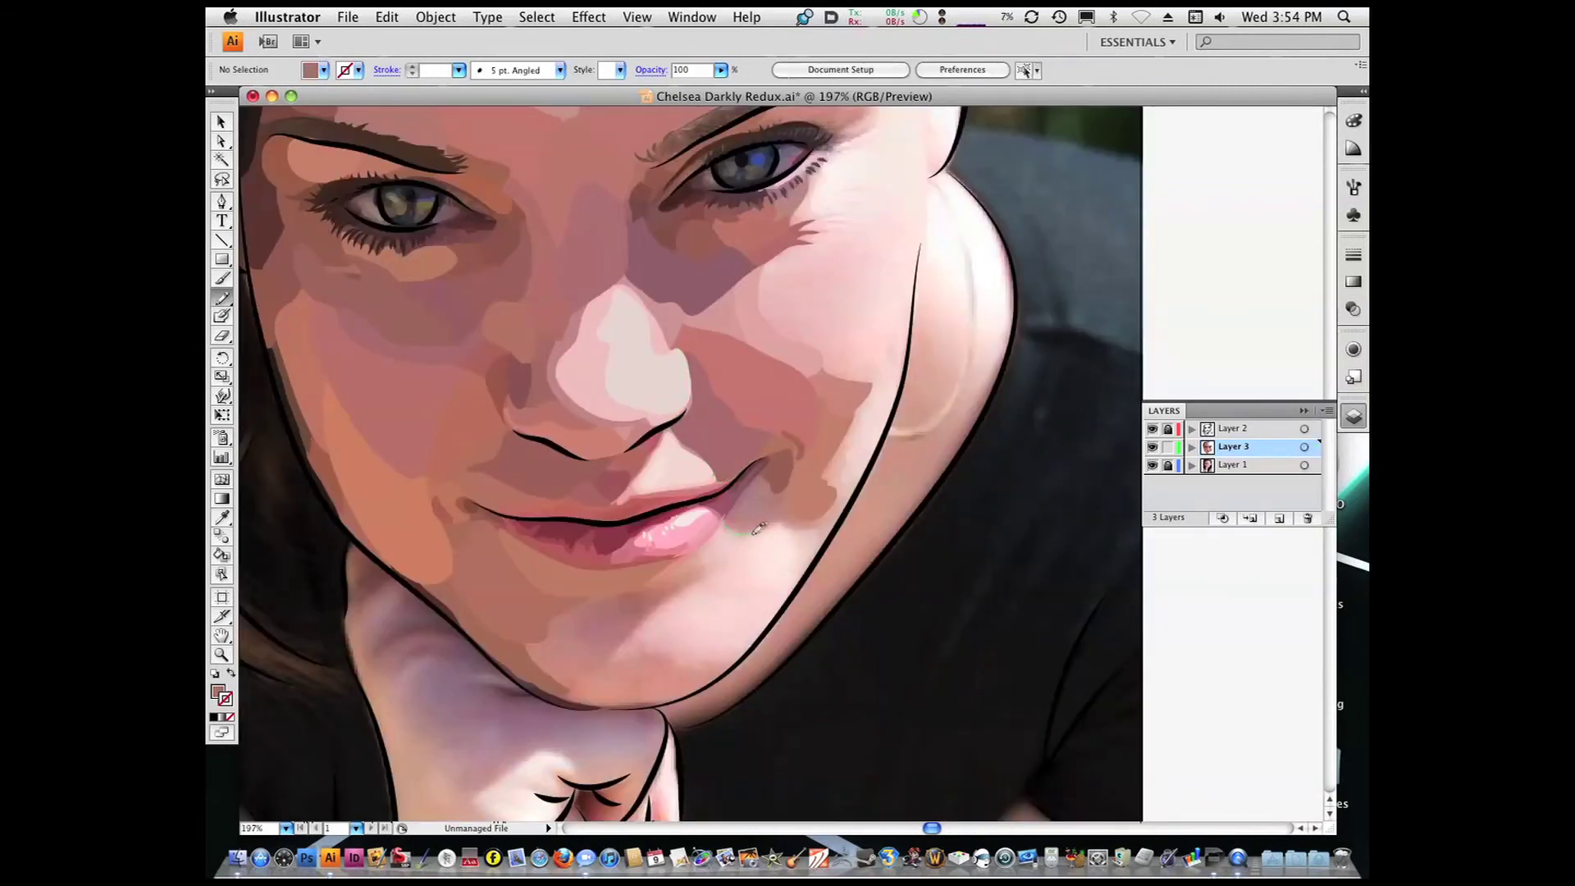
pyautogui.moveTo(767, 455)
pyautogui.mouseDown()
pyautogui.moveTo(809, 499)
pyautogui.moveTo(794, 562)
pyautogui.moveTo(699, 548)
pyautogui.mouseUp()
# Cover the chin right of the lower lip with sampled pale pink and add a lighter oval highlight
pyautogui.press('i')
pyautogui.click(781, 510)
pyautogui.press('n')
pyautogui.press('n')
pyautogui.moveTo(795, 515); pyautogui.dragTo(798, 525)
# Draw a sampled dark brown shadow about 0.58 by 0.30 in beneath the lower lip and hide the pale chin shapes covering the photo
pyautogui.press('i')
pyautogui.moveTo(688, 581); pyautogui.dragTo(686, 574)
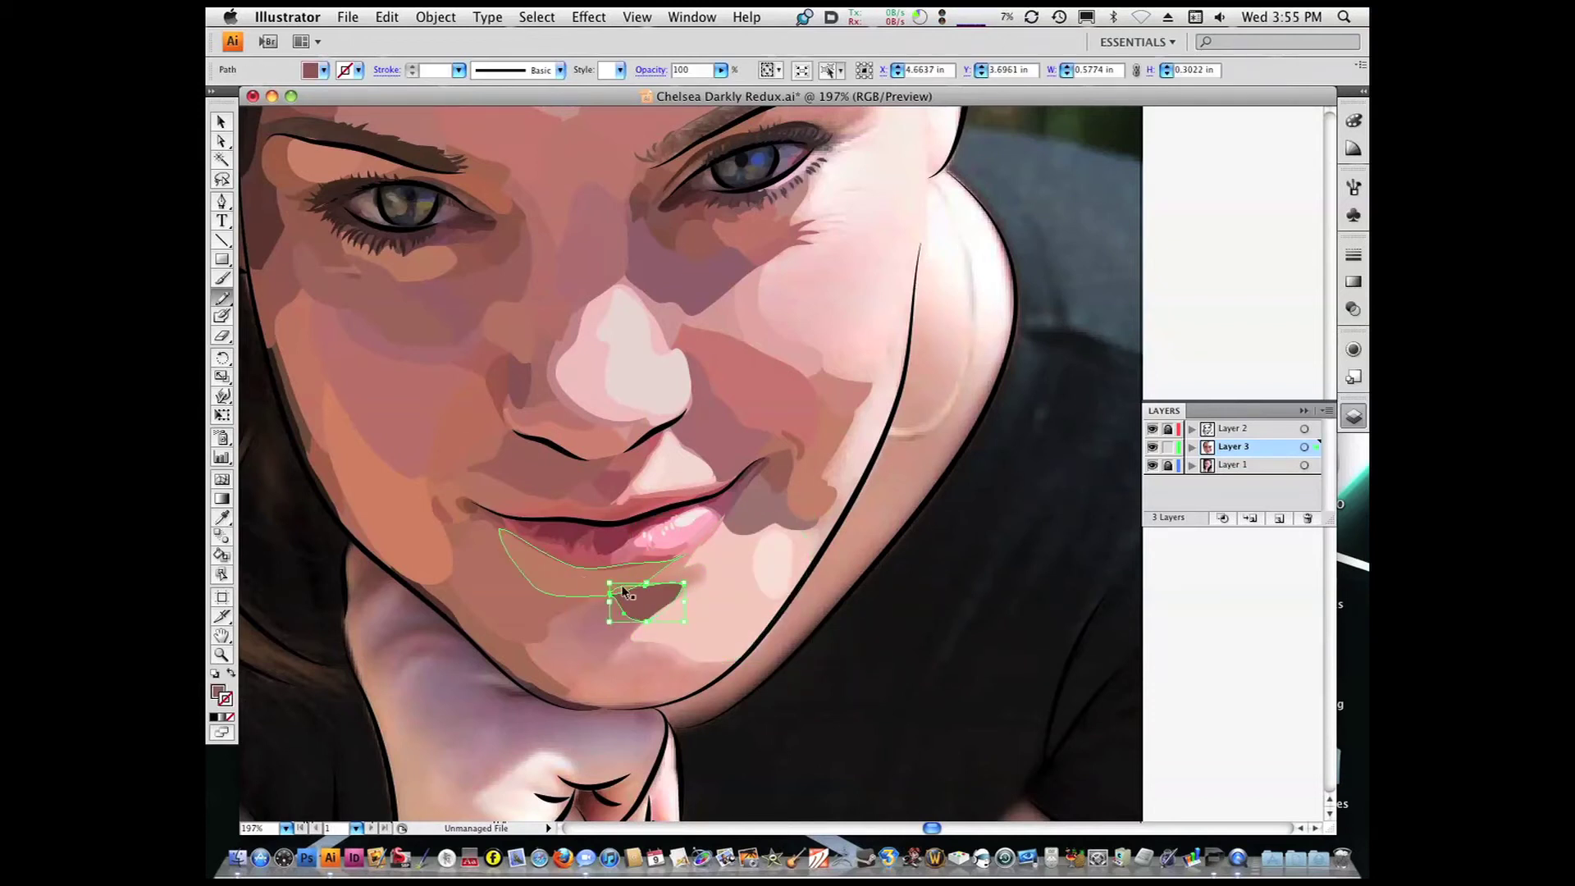
pyautogui.press('i')
pyautogui.click(601, 515)
pyautogui.press('n')
pyautogui.press('super+plus')
pyautogui.keyDown('super'); pyautogui.click(607, 353); pyautogui.keyUp('super')
pyautogui.press('super+minus')
pyautogui.click(435, 17)
pyautogui.press('super+3')
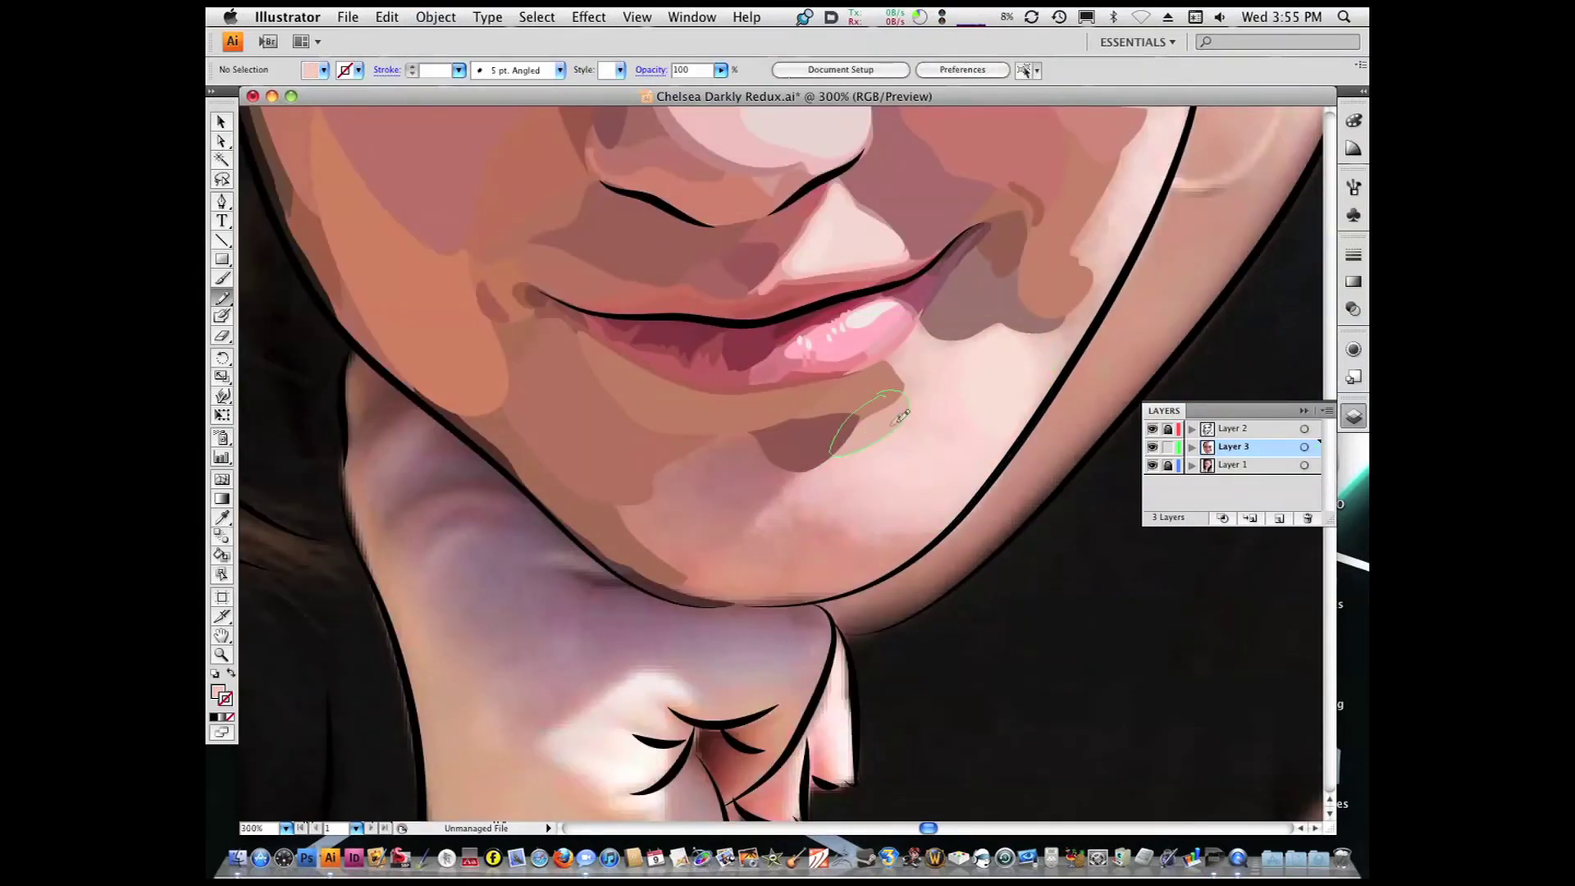
# Shade the chin below the lip shadow with freehand shapes in sampled mauve and dusty pink
pyautogui.moveTo(992, 328); pyautogui.dragTo(993, 329)
pyautogui.press('super+3')
pyautogui.press('i')
pyautogui.press('super+1')
pyautogui.click(702, 504)
pyautogui.press('n')
pyautogui.moveTo(652, 486)
pyautogui.mouseDown()
pyautogui.moveTo(738, 541)
pyautogui.moveTo(711, 639)
pyautogui.mouseUp()
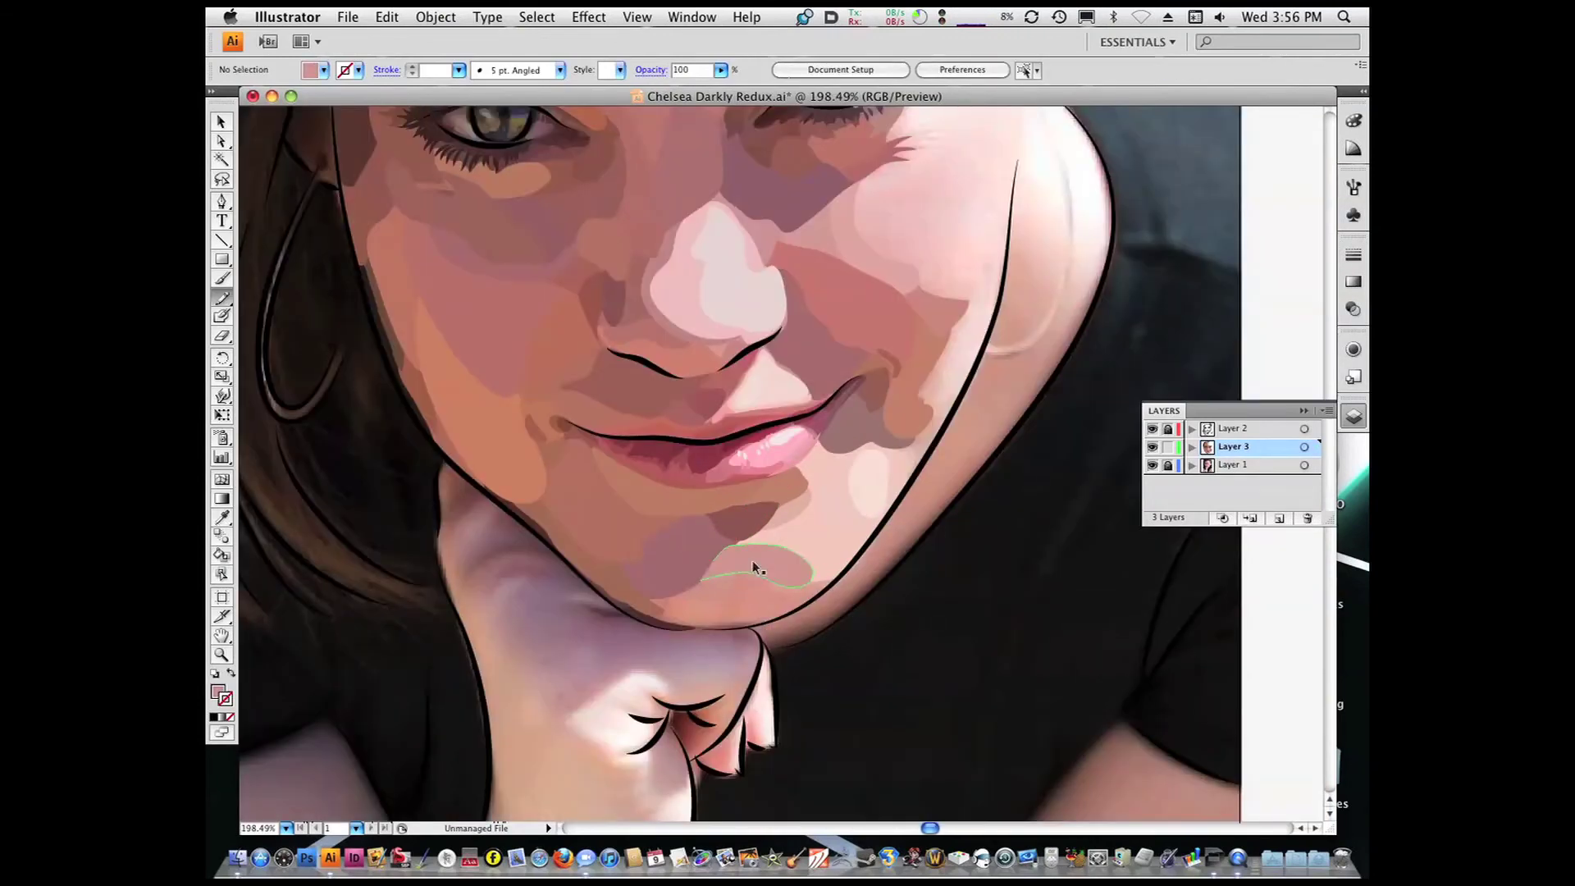
pyautogui.moveTo(838, 578); pyautogui.dragTo(771, 617)
pyautogui.moveTo(778, 552); pyautogui.dragTo(832, 574)
# Fill the bottom of the chin with a sampled reddish-brown tone and view the whole portrait at 100%
pyautogui.press('i')
pyautogui.click(603, 562)
pyautogui.press('n')
pyautogui.press('super+1')
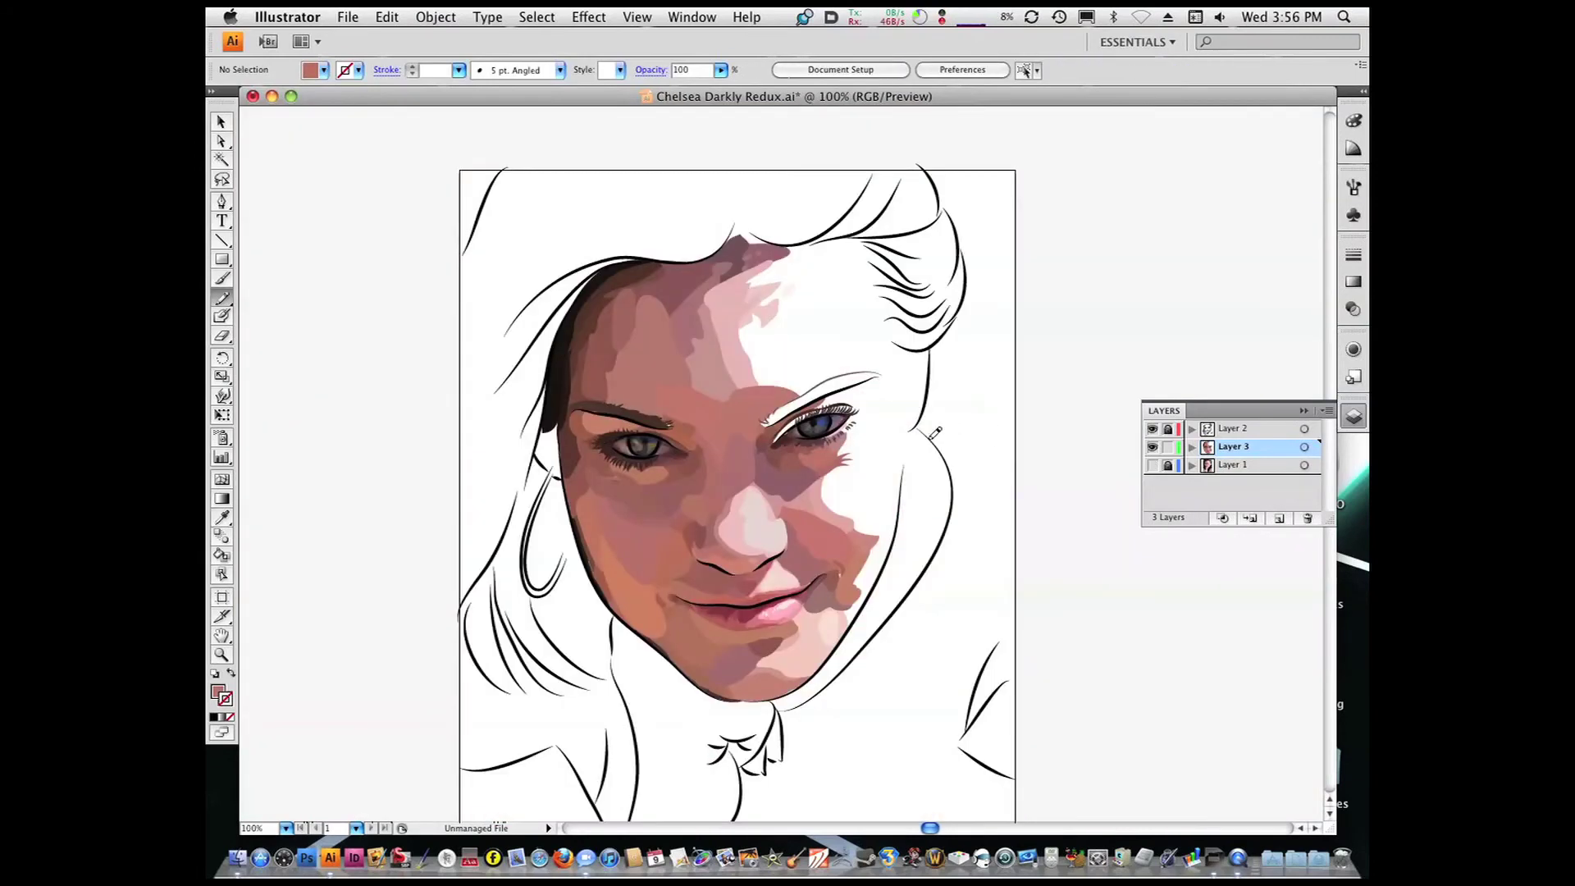
# Fill the forehead right of centre with a freehand shape in a sampled pale pink
pyautogui.press('i')
pyautogui.click(761, 359)
pyautogui.press('n')
pyautogui.moveTo(738, 328)
pyautogui.mouseDown()
pyautogui.moveTo(787, 351)
pyautogui.moveTo(756, 398)
pyautogui.moveTo(764, 275)
pyautogui.moveTo(780, 318)
pyautogui.moveTo(807, 305)
pyautogui.moveTo(848, 366)
pyautogui.moveTo(789, 373)
pyautogui.moveTo(789, 284)
pyautogui.mouseUp()
# Shade the upper right forehead below the hairline with freehand shapes in sampled pale pink and dark mauve
pyautogui.press('i')
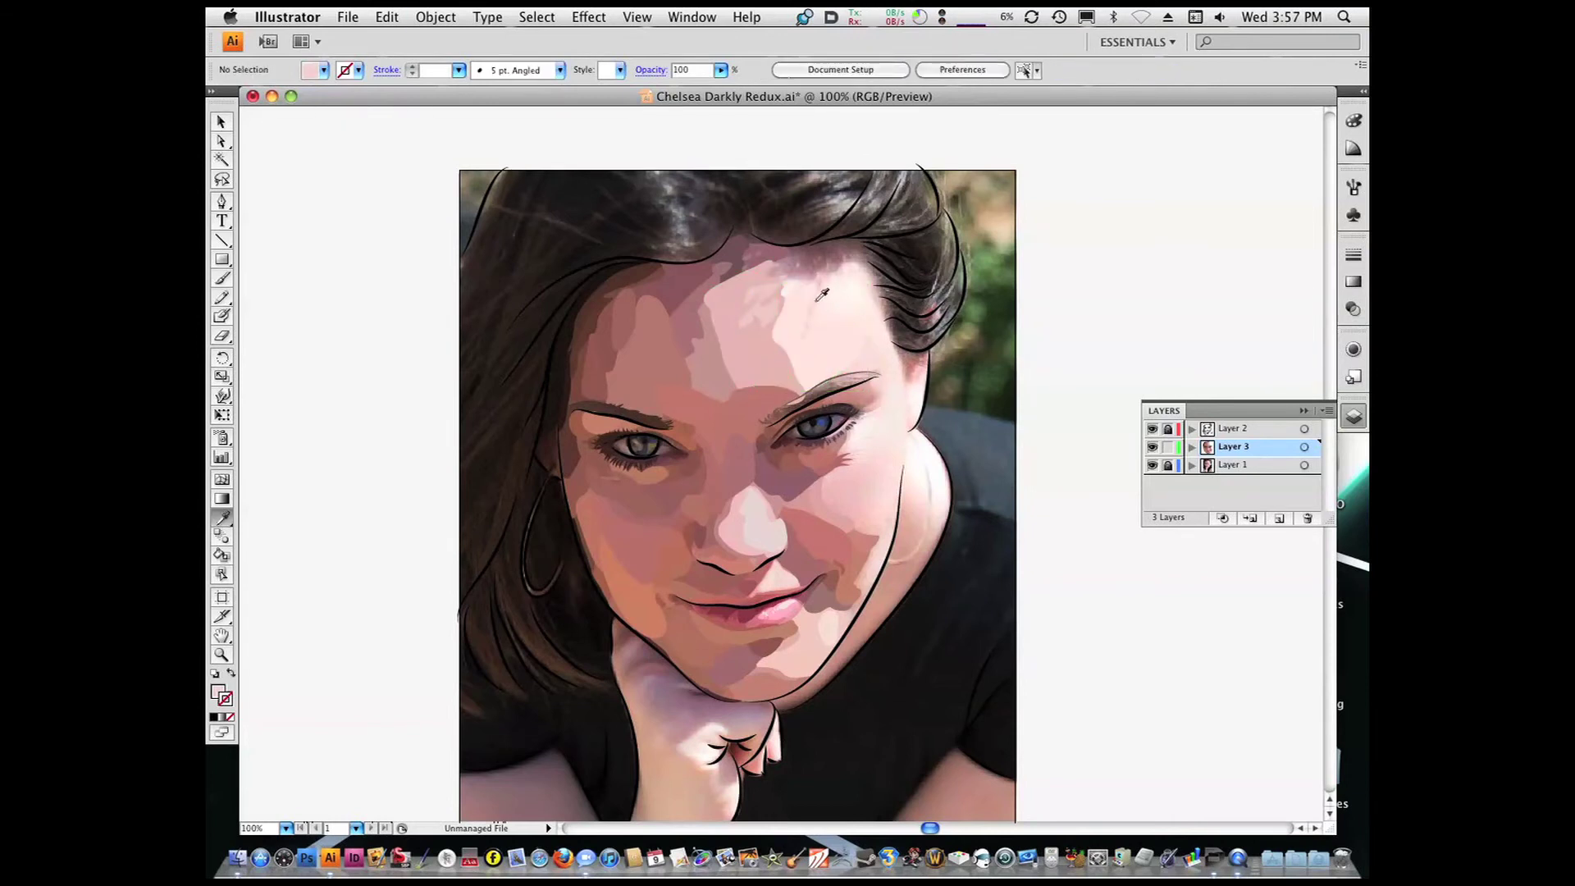
pyautogui.scroll(3, 822, 294)
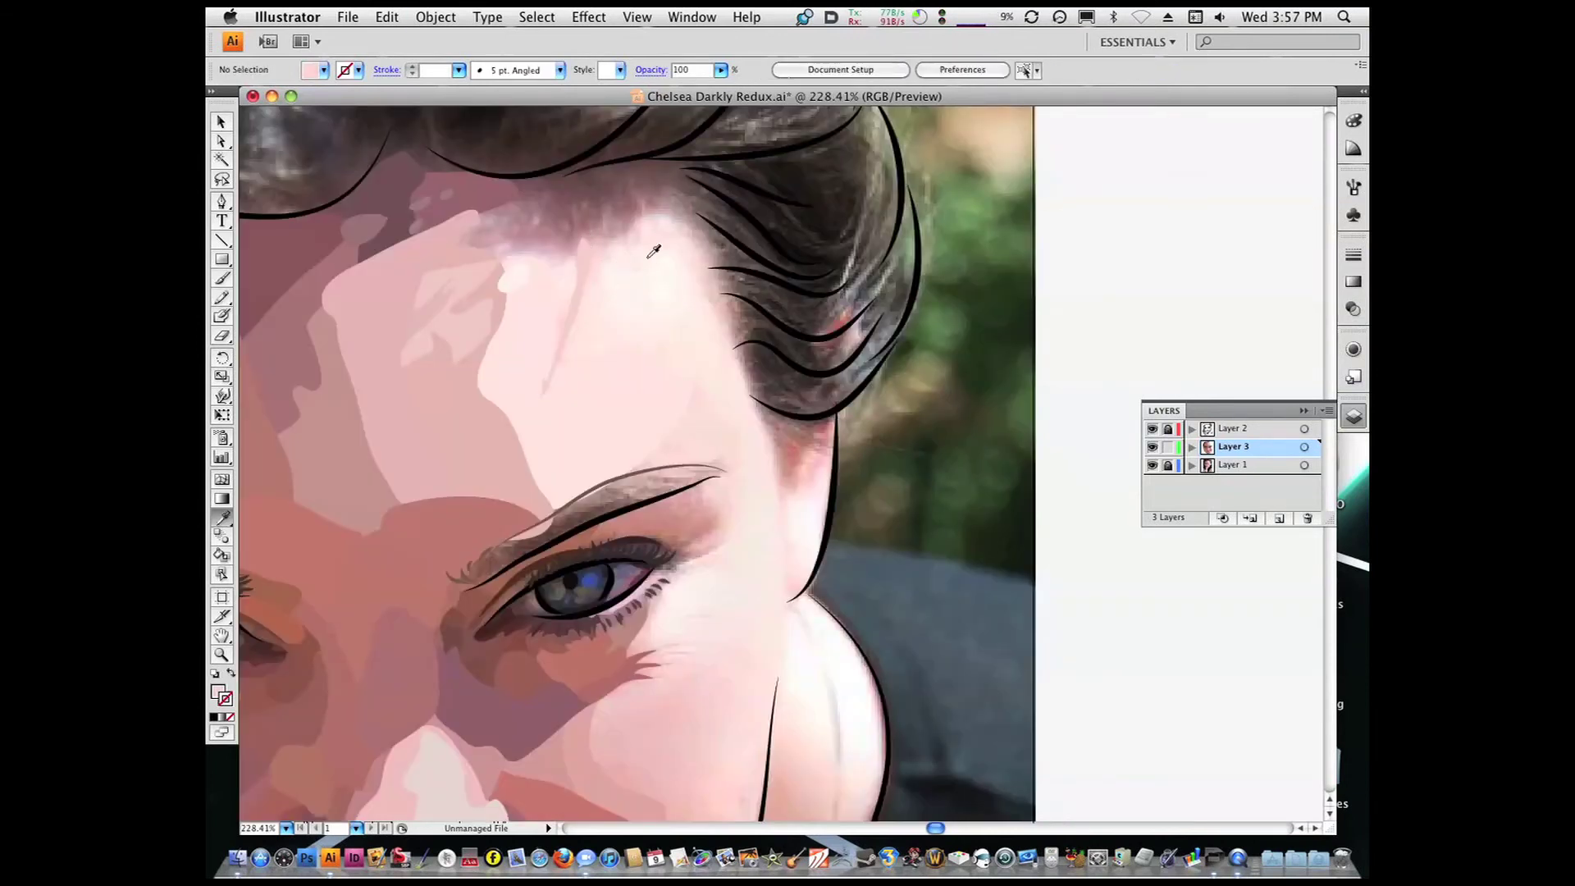
pyautogui.moveTo(560, 246); pyautogui.dragTo(587, 238)
pyautogui.press('i')
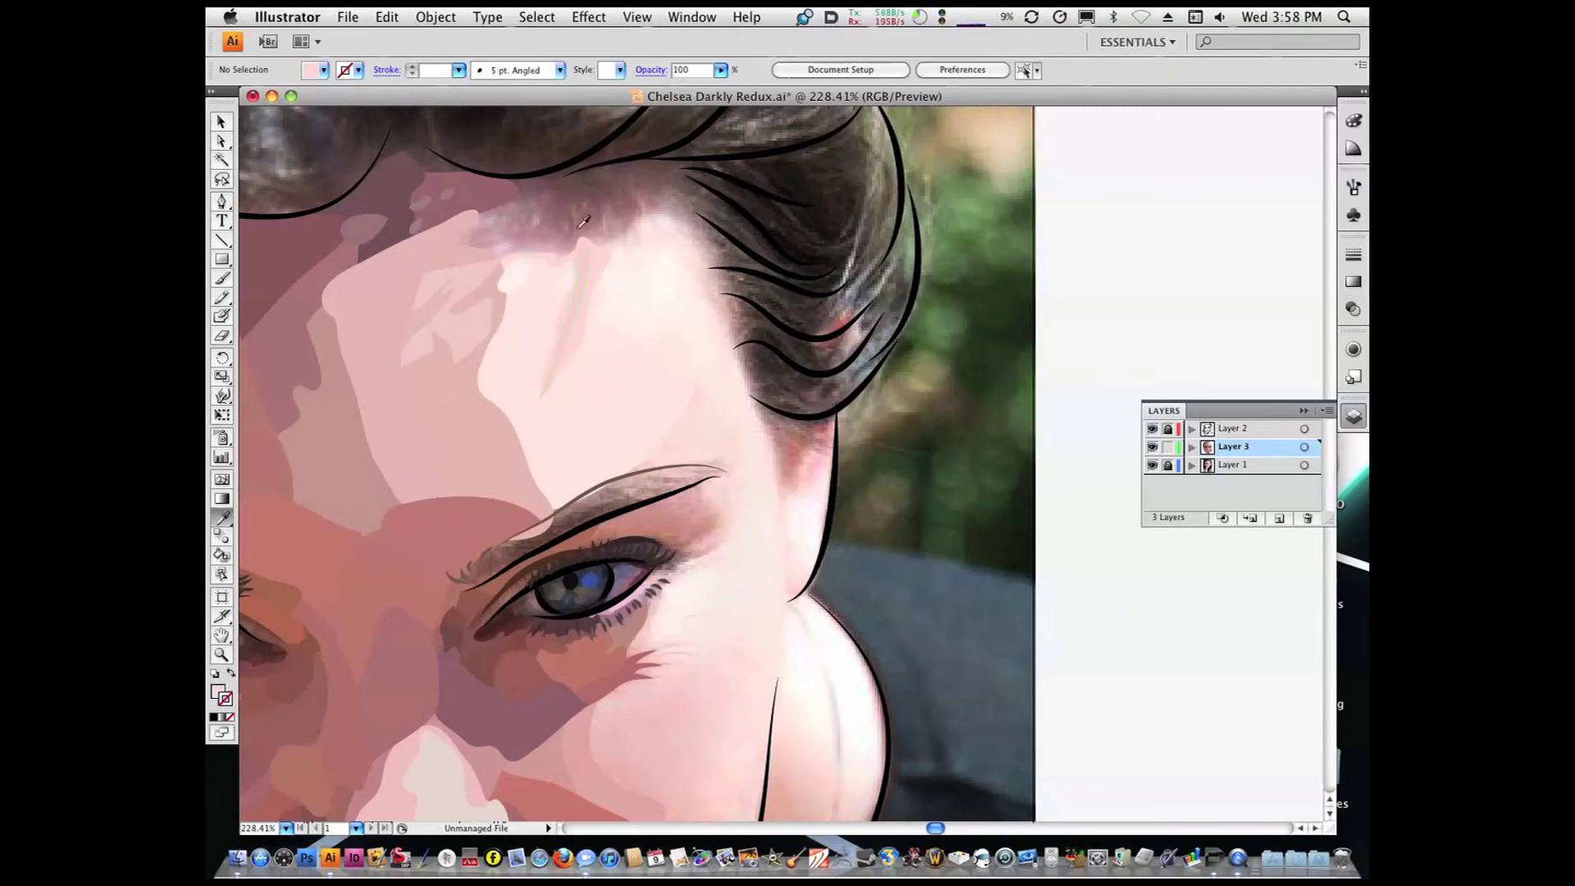
pyautogui.click(541, 237)
pyautogui.press('super+shift+a')
pyautogui.scroll(-3, 686, 397)
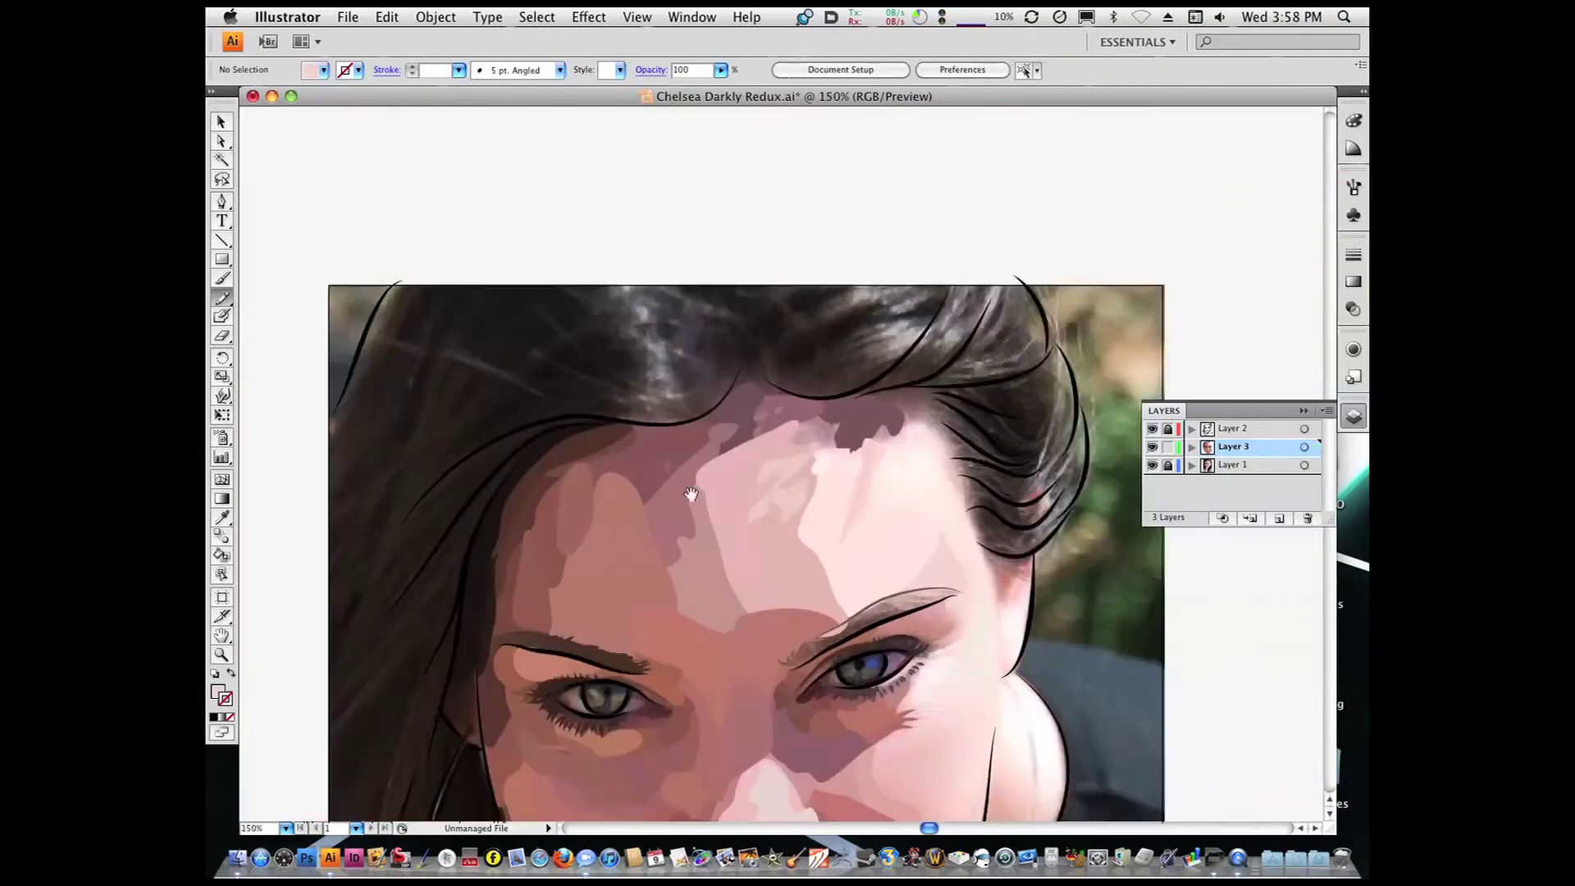
# Deepen the hairline shadow right of the forehead's centre with another dark mauve shape
pyautogui.scroll(1, 726, 278)
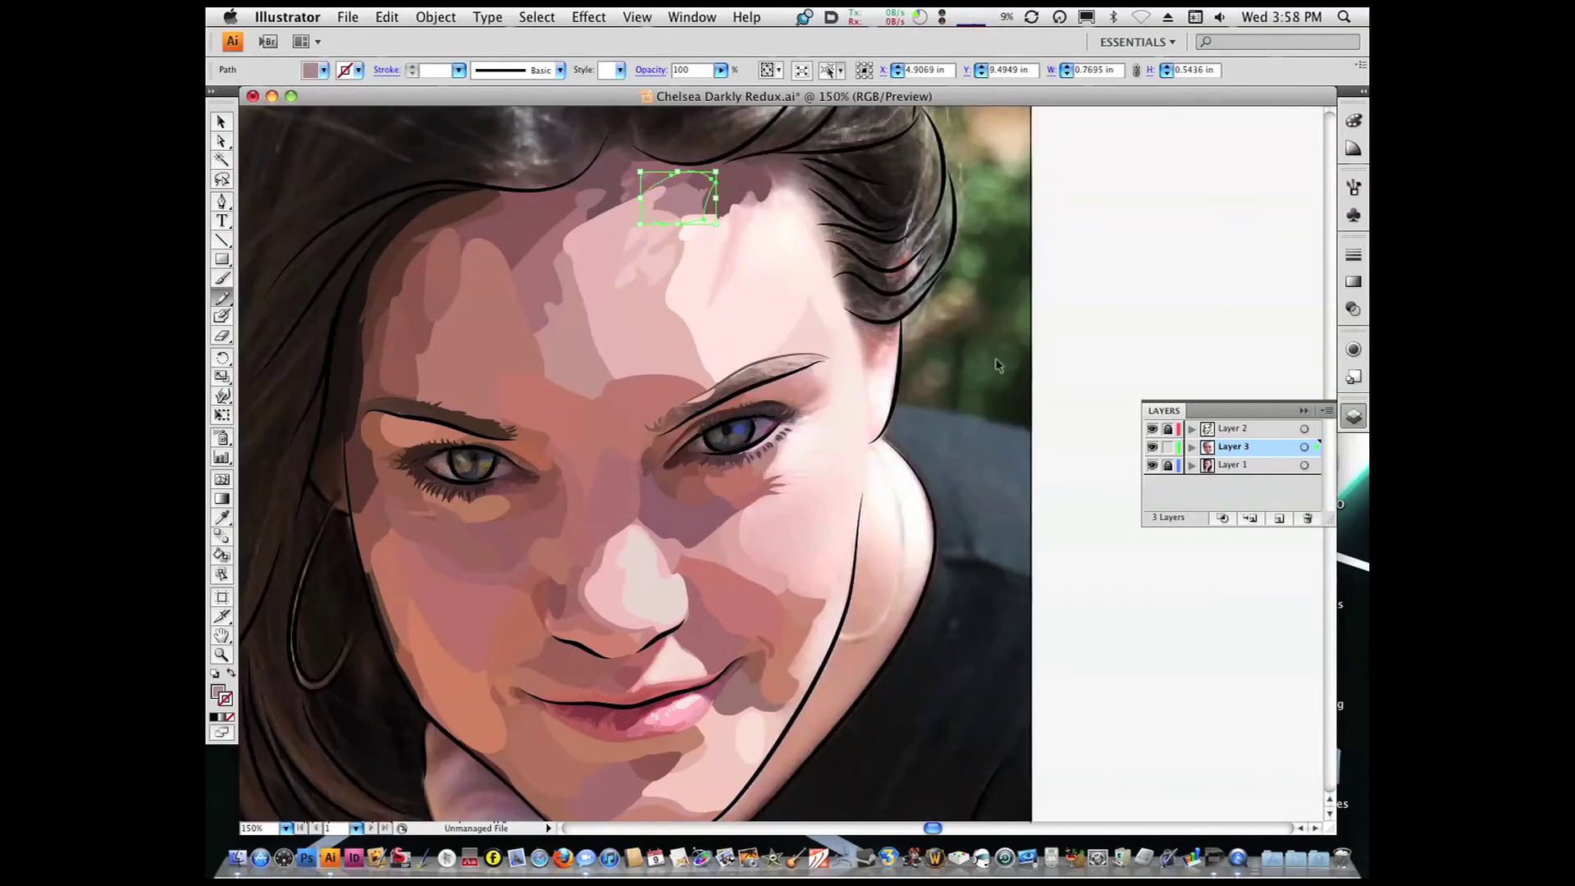
pyautogui.moveTo(681, 168); pyautogui.dragTo(798, 146)
pyautogui.press('super+shift+a')
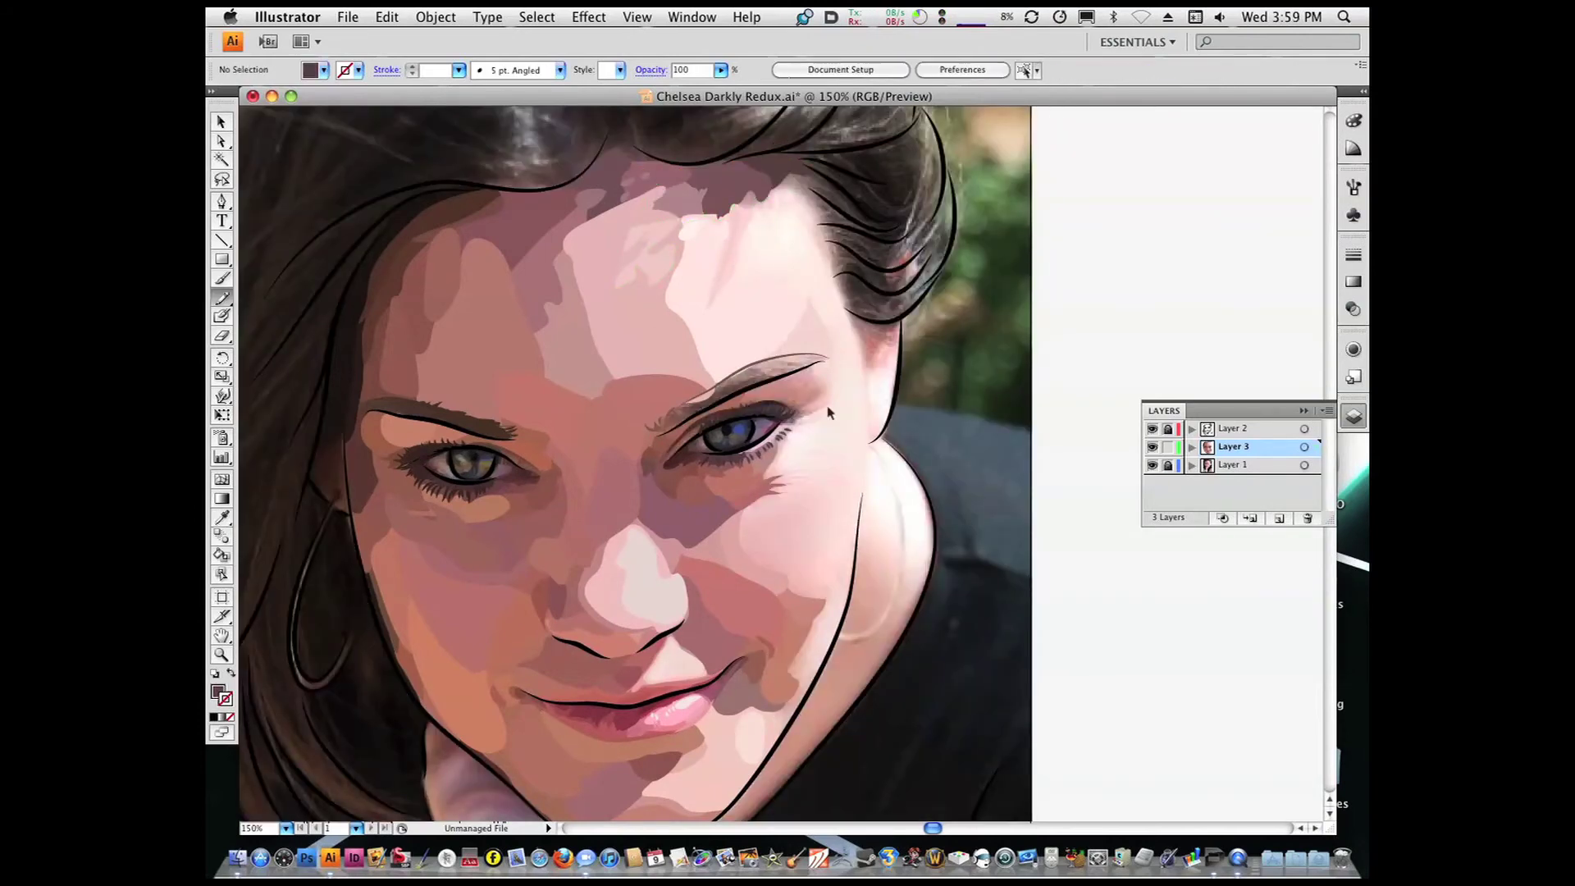
# Cover the right side of the forehead toward the temple with shapes in a sampled pale pink
pyautogui.hscroll(2, 731, 246)
pyautogui.press('i')
pyautogui.click(730, 246)
pyautogui.press('n')
pyautogui.moveTo(750, 200)
pyautogui.mouseDown()
pyautogui.moveTo(806, 325)
pyautogui.moveTo(715, 365)
pyautogui.mouseUp()
pyautogui.moveTo(739, 194); pyautogui.dragTo(740, 195)
# Blend the right end of the hairline shadow into the forehead with a sampled dusty mauve
pyautogui.press('super+shift+a')
pyautogui.press('i')
pyautogui.click(714, 200)
pyautogui.press('n')
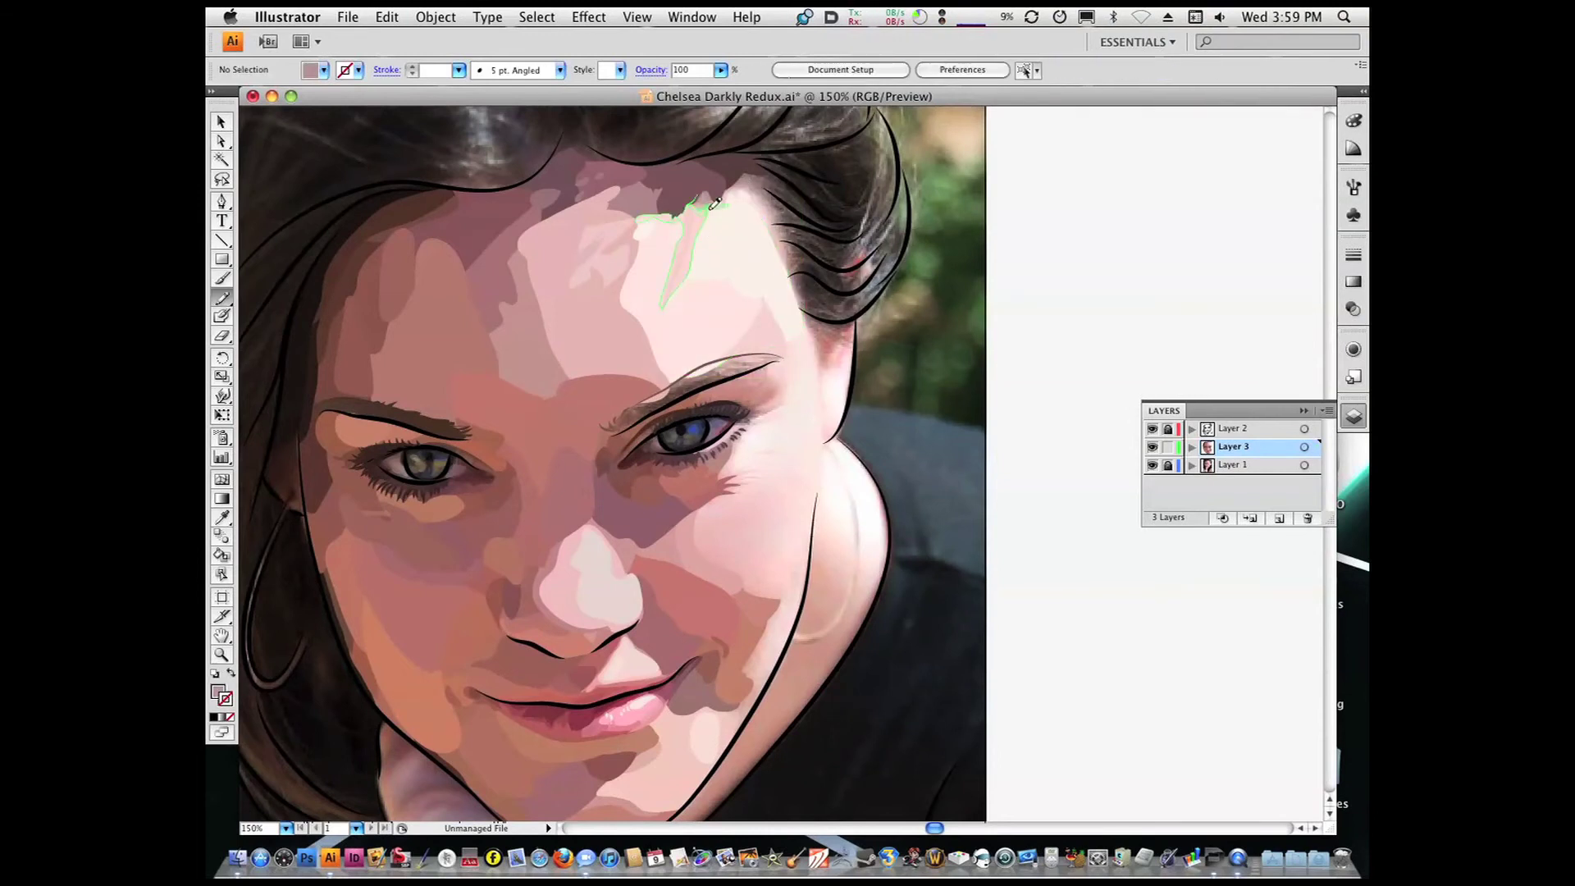
# Shade the area between the right eye's outer corner and the eyebrow with a sampled rose shape
pyautogui.scroll(-3, 743, 229)
pyautogui.press('i')
pyautogui.click(743, 230)
pyautogui.press('n')
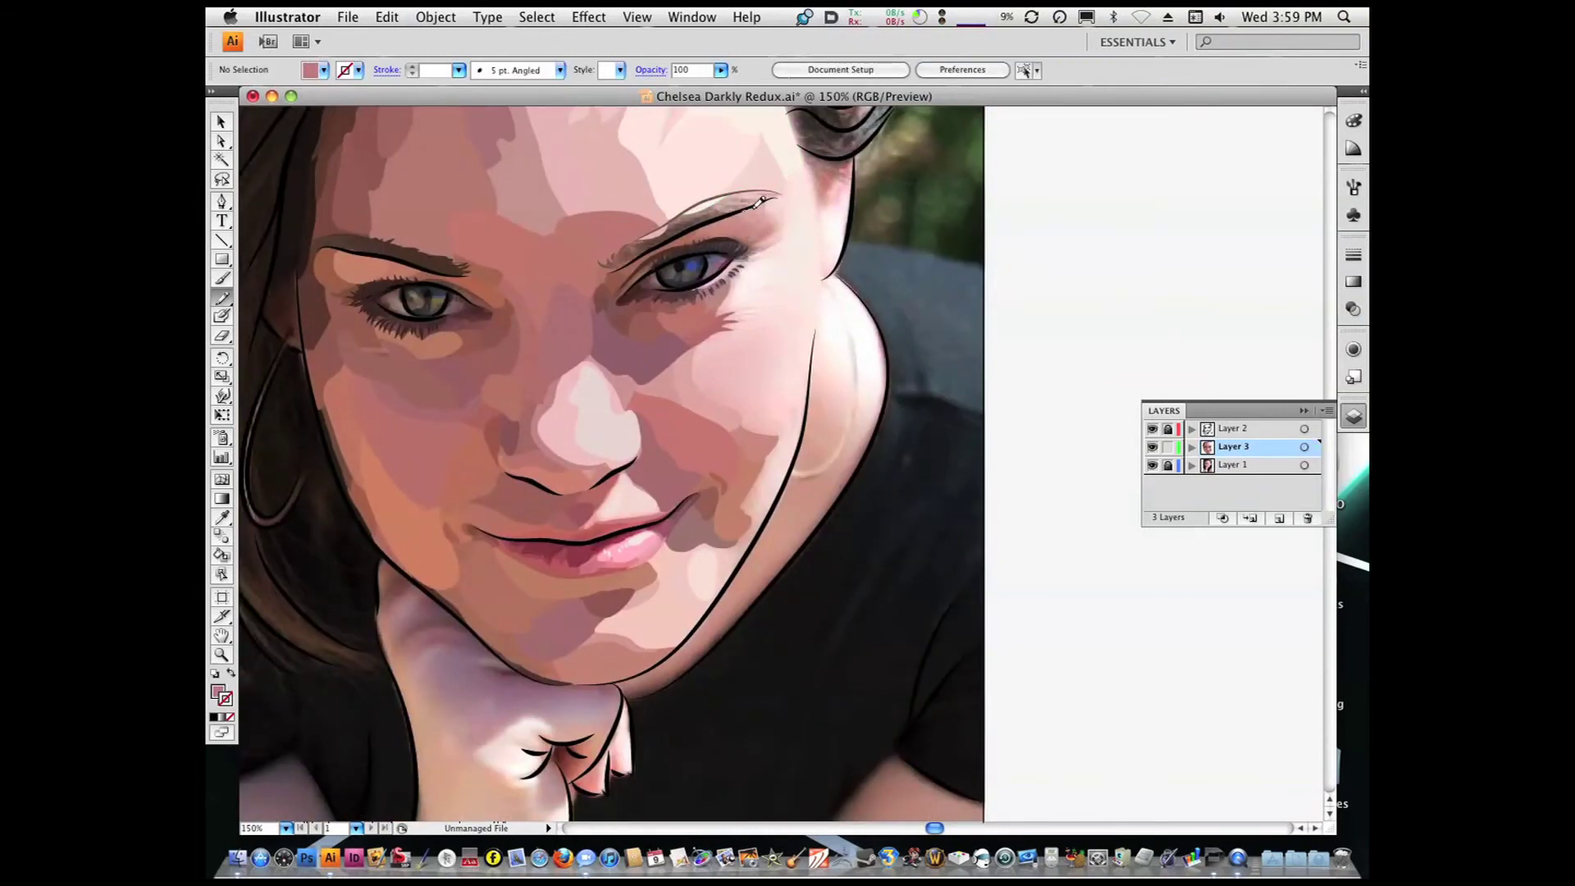
pyautogui.moveTo(735, 232); pyautogui.dragTo(767, 206)
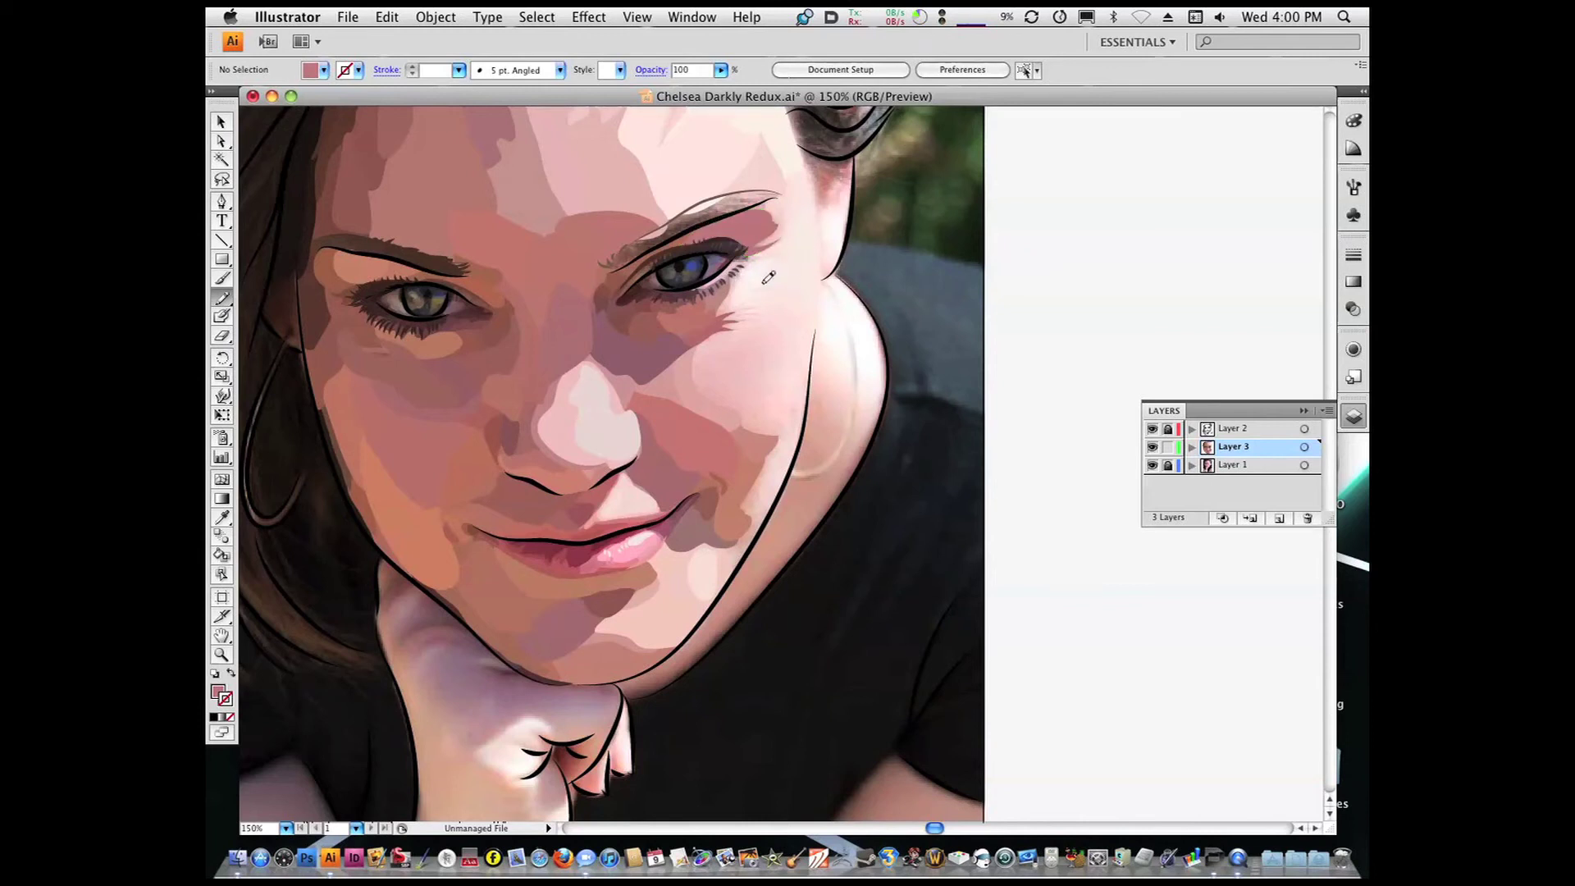
# Cover the right temple, ear edge and upper neck with large shapes in a sampled near-white pink
pyautogui.press('i')
pyautogui.click(791, 207)
pyautogui.press('n')
pyautogui.moveTo(785, 190); pyautogui.dragTo(785, 192)
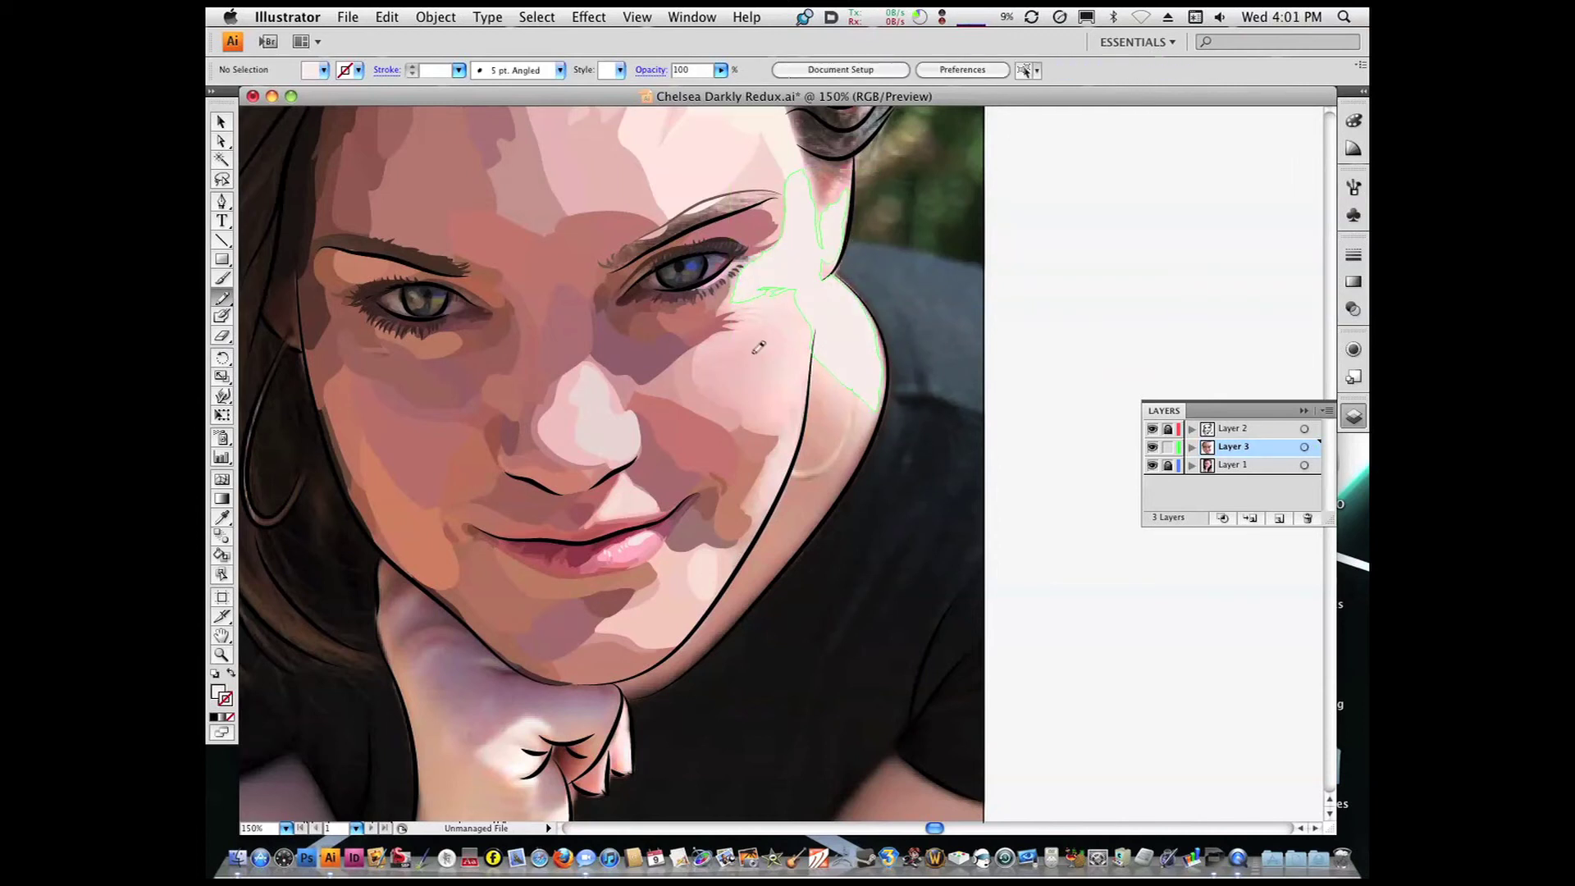
# Draw fine crease strokes beside the right eye's outer corner and a feathered patch beneath them in a sampled pink
pyautogui.moveTo(652, 257); pyautogui.dragTo(941, 453)
pyautogui.moveTo(574, 314); pyautogui.dragTo(652, 306)
pyautogui.press('i')
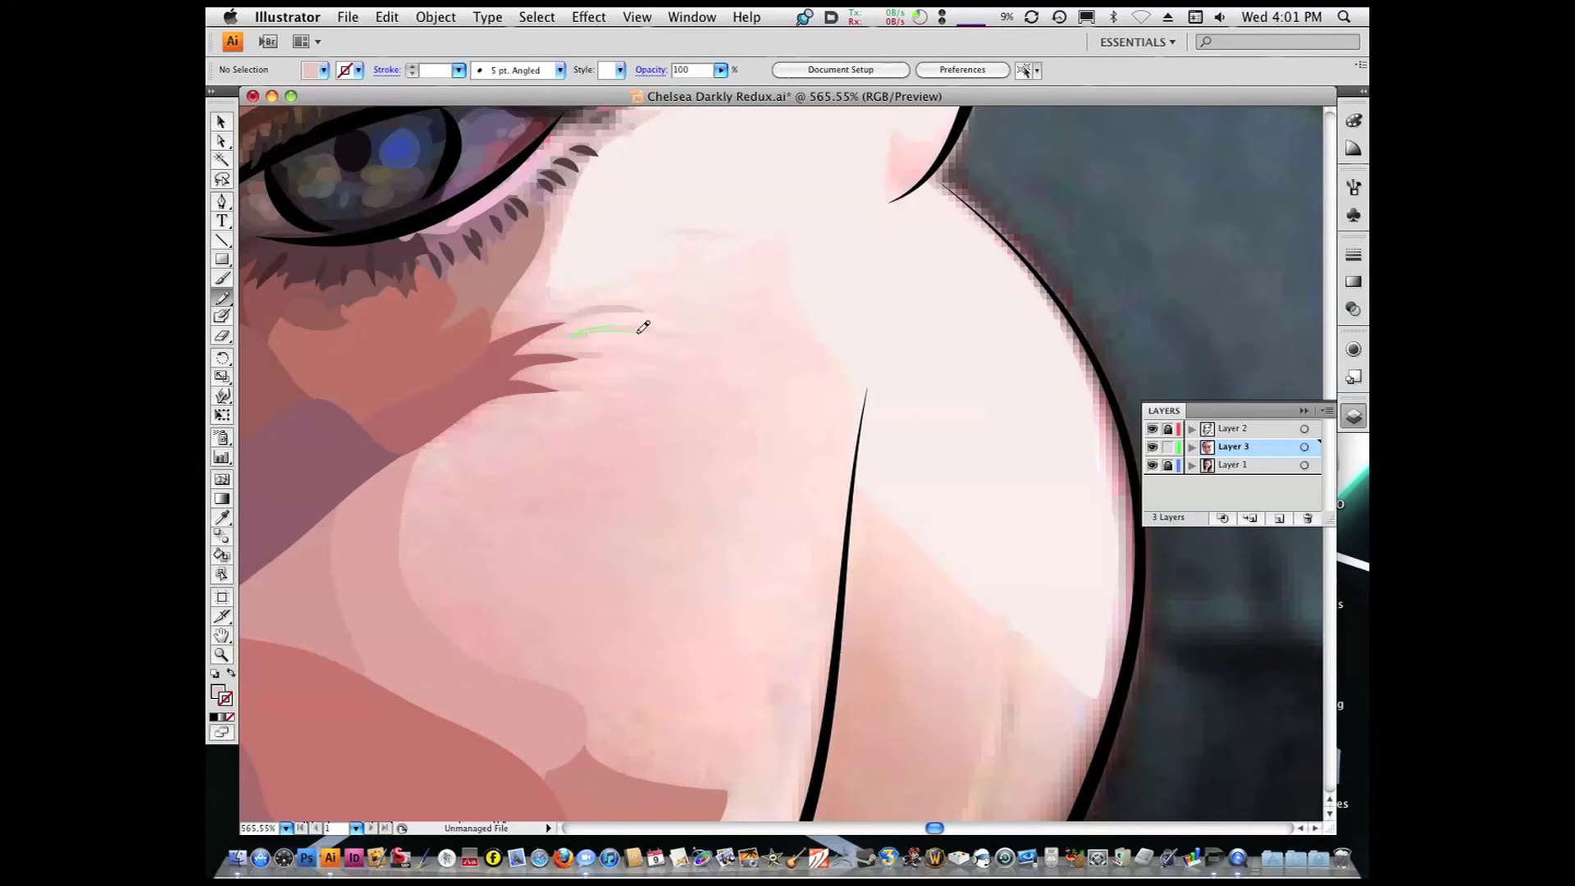
pyautogui.click(620, 360)
pyautogui.press('n')
pyautogui.moveTo(583, 176)
pyautogui.mouseDown()
pyautogui.moveTo(523, 334)
pyautogui.moveTo(563, 393)
pyautogui.moveTo(562, 323)
pyautogui.mouseUp()
pyautogui.press('super+0')
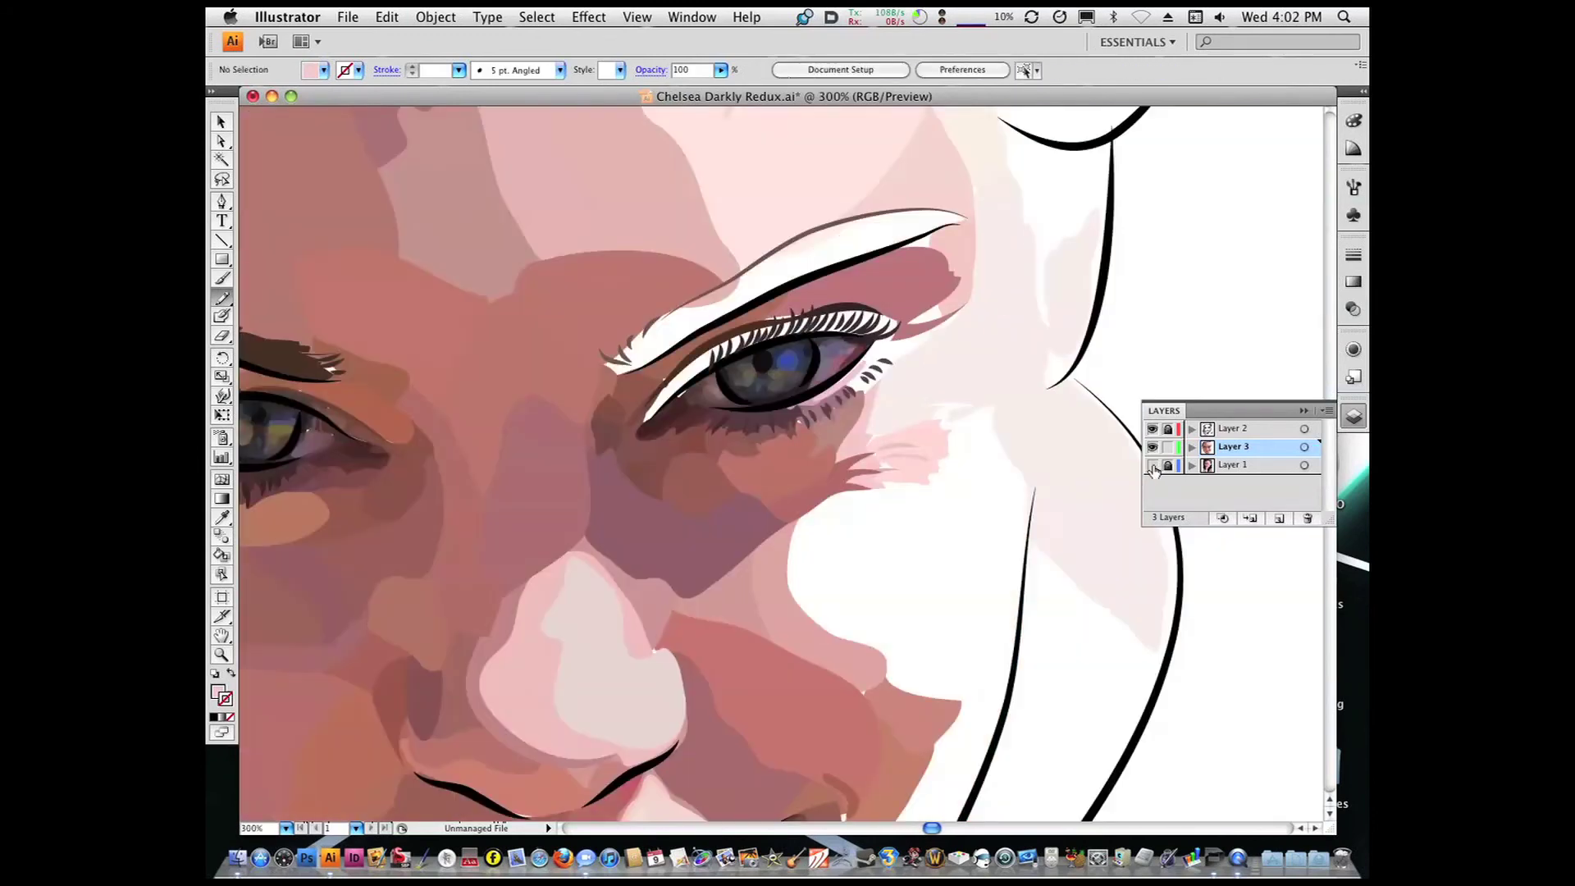
# Shade the inner corner of the right eye with freehand shapes in a sampled brown
pyautogui.scroll(5, 536, 351)
pyautogui.moveTo(536, 352)
pyautogui.mouseDown()
pyautogui.moveTo(485, 411)
pyautogui.moveTo(574, 327)
pyautogui.moveTo(442, 457)
pyautogui.mouseUp()
pyautogui.keyDown('super'); pyautogui.click(929, 744); pyautogui.keyUp('super')
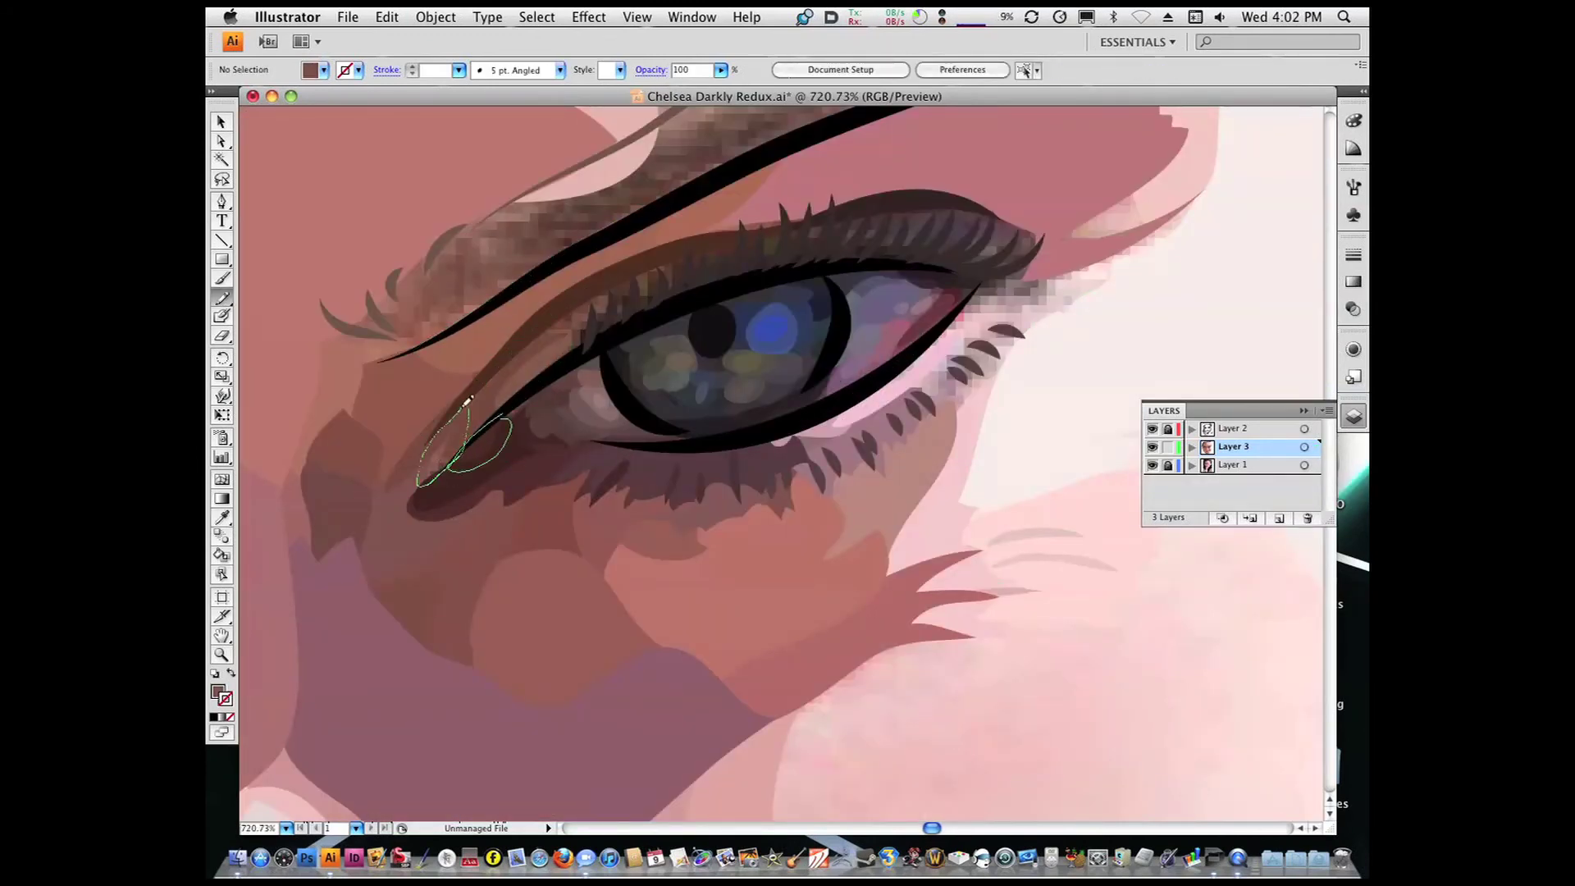
# Draw dark brown hair strokes along the inner half of the right eyebrow
pyautogui.scroll(4, 523, 414)
pyautogui.moveTo(483, 330)
pyautogui.mouseDown()
pyautogui.moveTo(429, 435)
pyautogui.moveTo(489, 333)
pyautogui.mouseUp()
pyautogui.scroll(-4, 506, 369)
pyautogui.keyDown('super'); pyautogui.click(618, 345); pyautogui.keyUp('super')
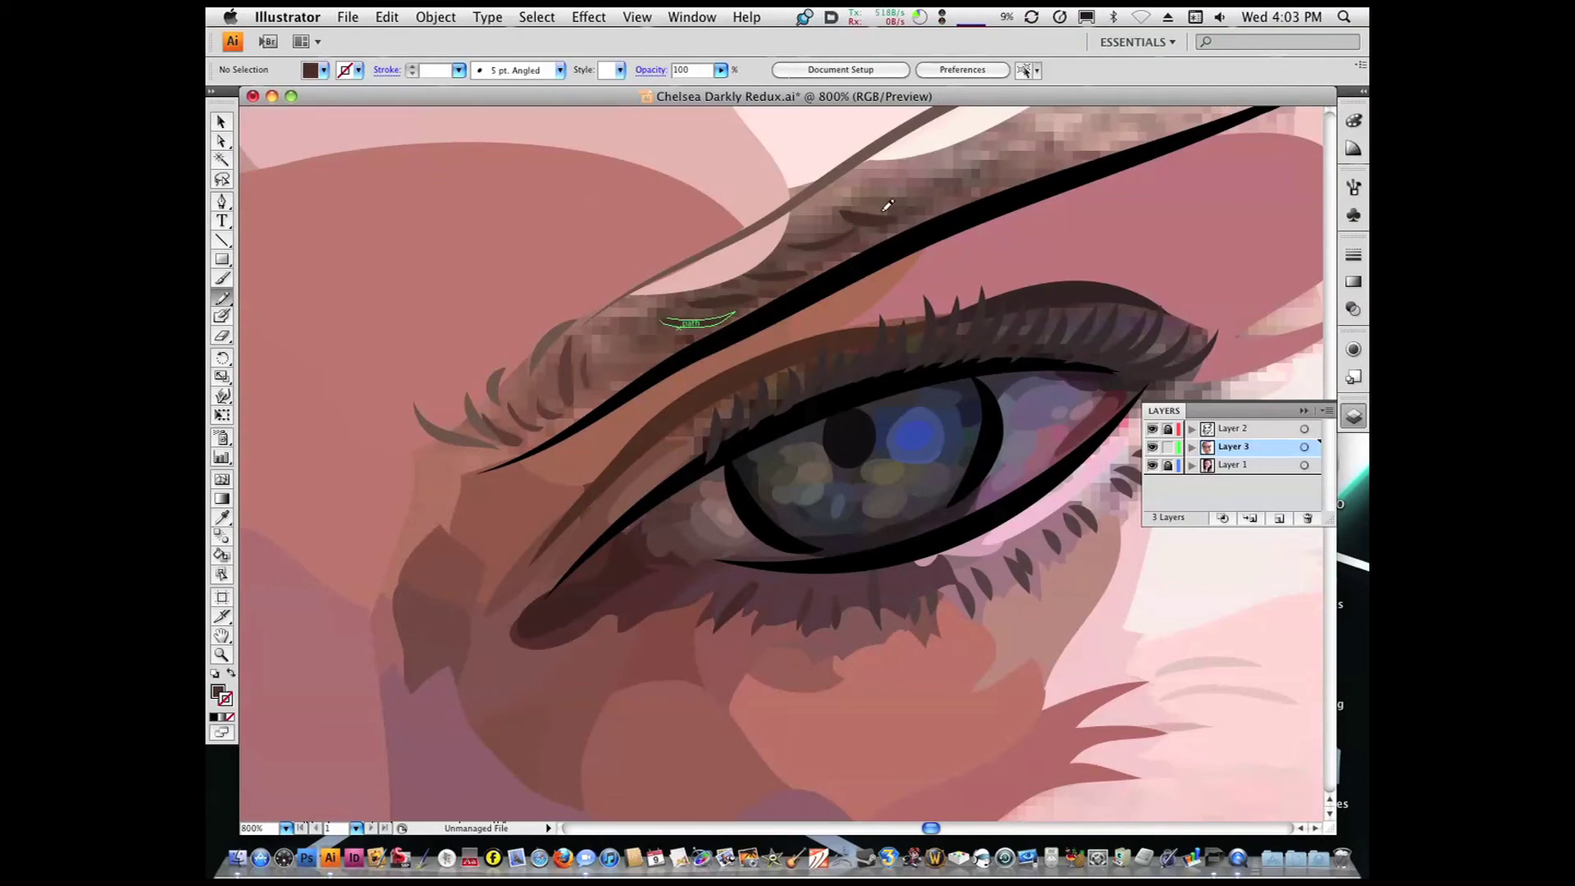
# Fill the inner part of the right eyebrow around the hair strokes with sampled brown and reddish-brown shapes
pyautogui.scroll(-2, 964, 360)
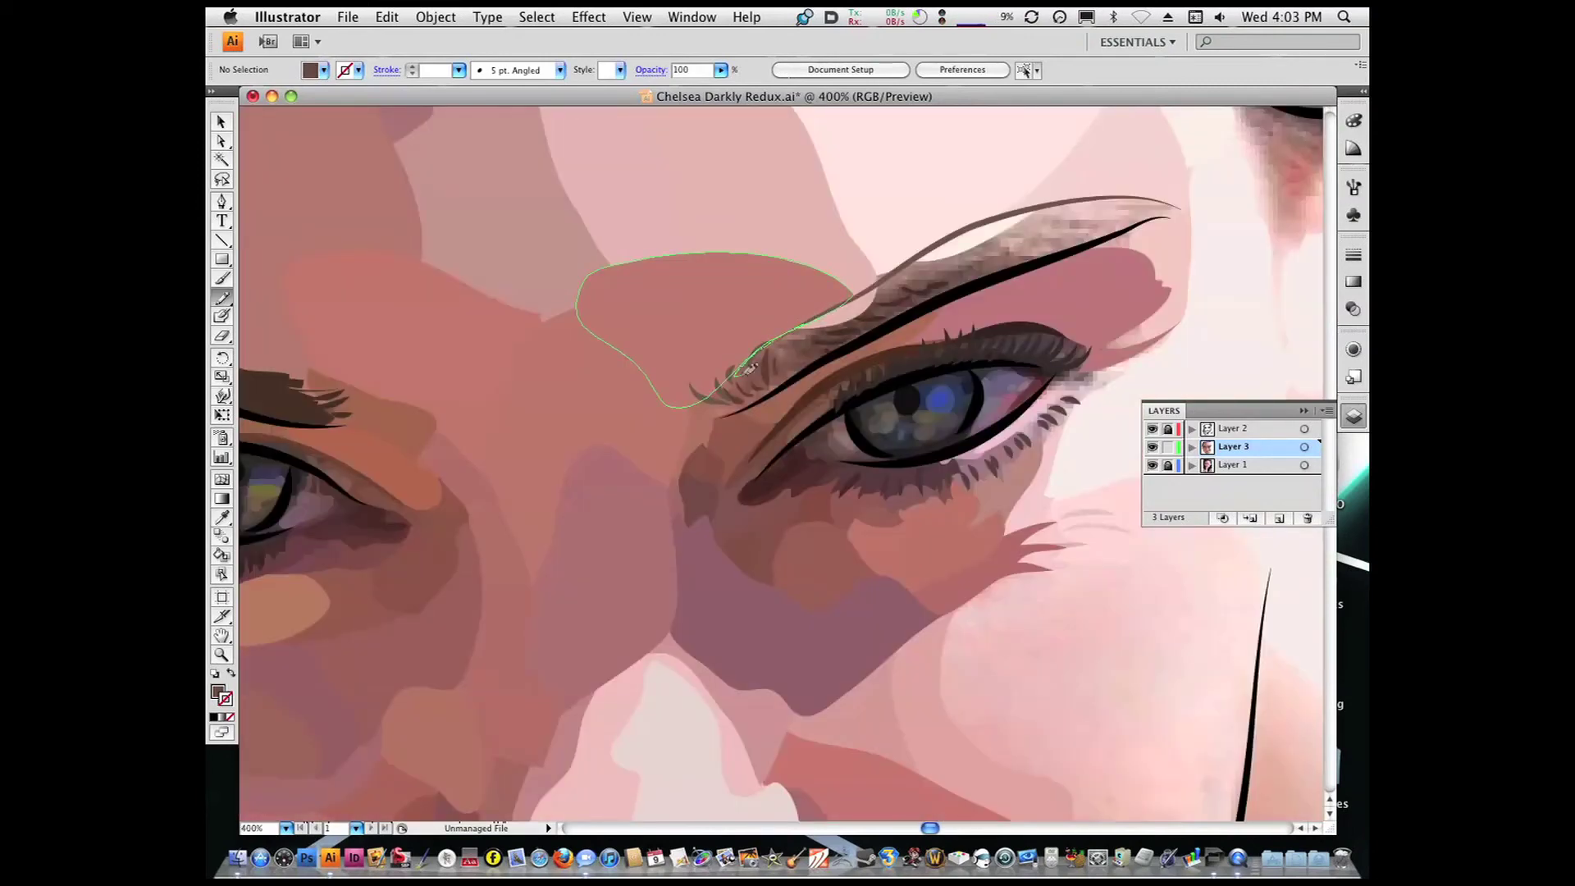
pyautogui.moveTo(984, 258); pyautogui.dragTo(824, 351)
pyautogui.keyDown('super'); pyautogui.click(760, 210); pyautogui.keyUp('super')
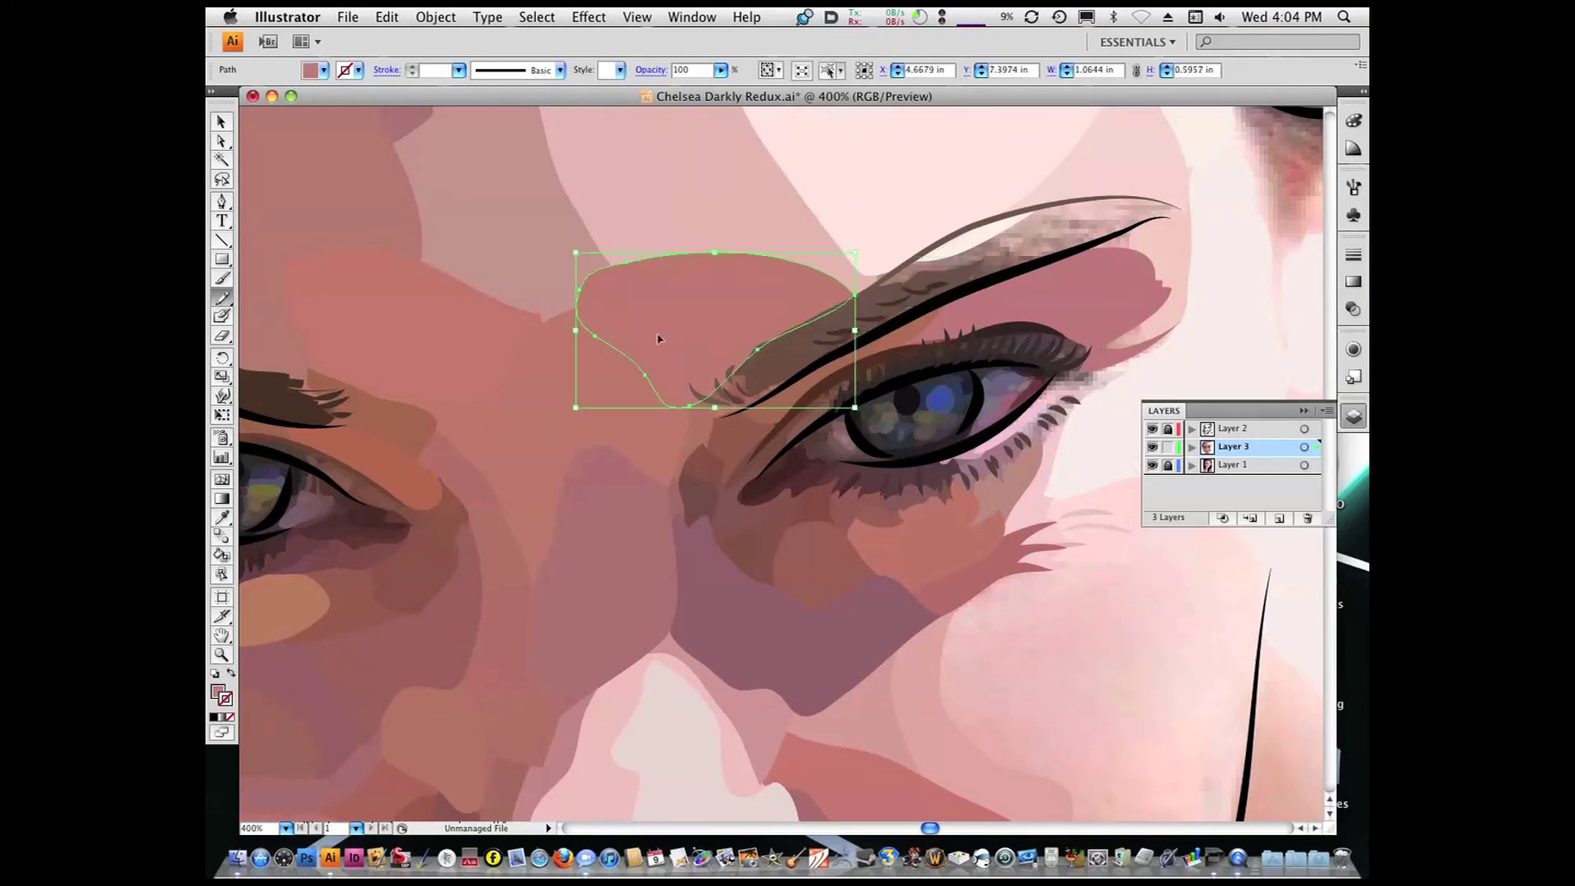
pyautogui.press('super+shift+a')
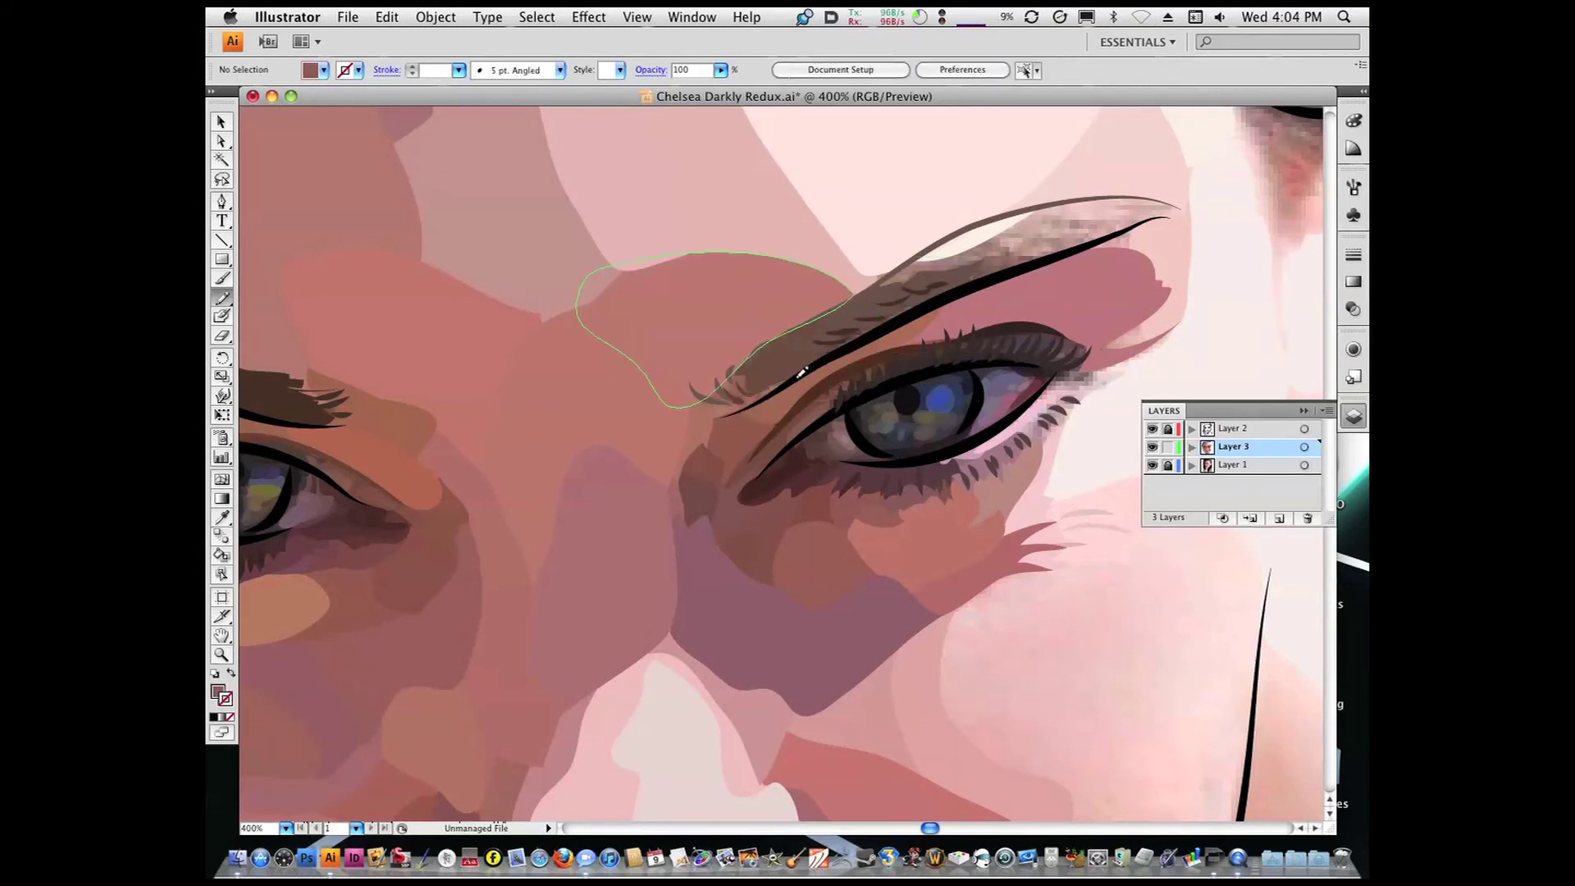
pyautogui.moveTo(754, 358); pyautogui.dragTo(713, 406)
pyautogui.press('super+shift+a')
# Fill the outer end of the right eyebrow up to its tip with shapes in sampled lighter taupe tones
pyautogui.scroll(3, 736, 391)
pyautogui.hscroll(4, 736, 391)
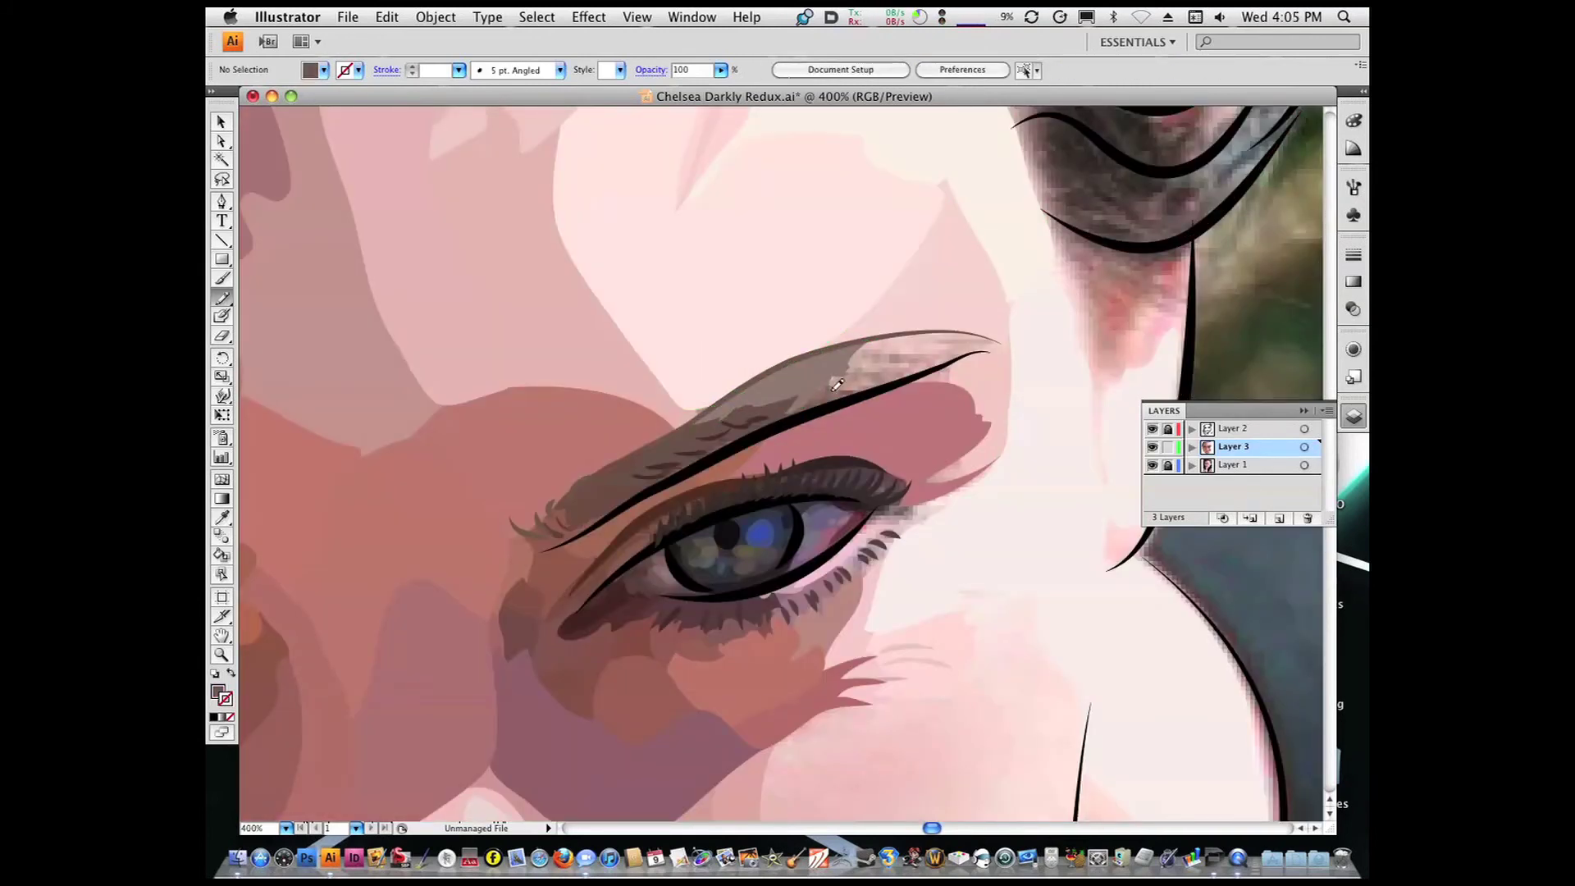
pyautogui.press('i')
pyautogui.click(877, 363)
pyautogui.press('n')
pyautogui.moveTo(903, 354)
pyautogui.mouseDown()
pyautogui.moveTo(947, 343)
pyautogui.moveTo(894, 352)
pyautogui.mouseUp()
pyautogui.press('i')
pyautogui.click(868, 339)
pyautogui.moveTo(1005, 345); pyautogui.dragTo(921, 352)
pyautogui.scroll(5, 886, 380)
pyautogui.moveTo(726, 387); pyautogui.dragTo(719, 394)
# Shade the right cheek beside the nose and under the eye with freehand shapes in a sampled pink
pyautogui.scroll(-5, 719, 394)
pyautogui.click(768, 564)
pyautogui.press('n')
pyautogui.moveTo(814, 527)
pyautogui.mouseDown()
pyautogui.moveTo(795, 590)
pyautogui.moveTo(746, 549)
pyautogui.mouseUp()
pyautogui.press('super+shift+a')
pyautogui.press('i')
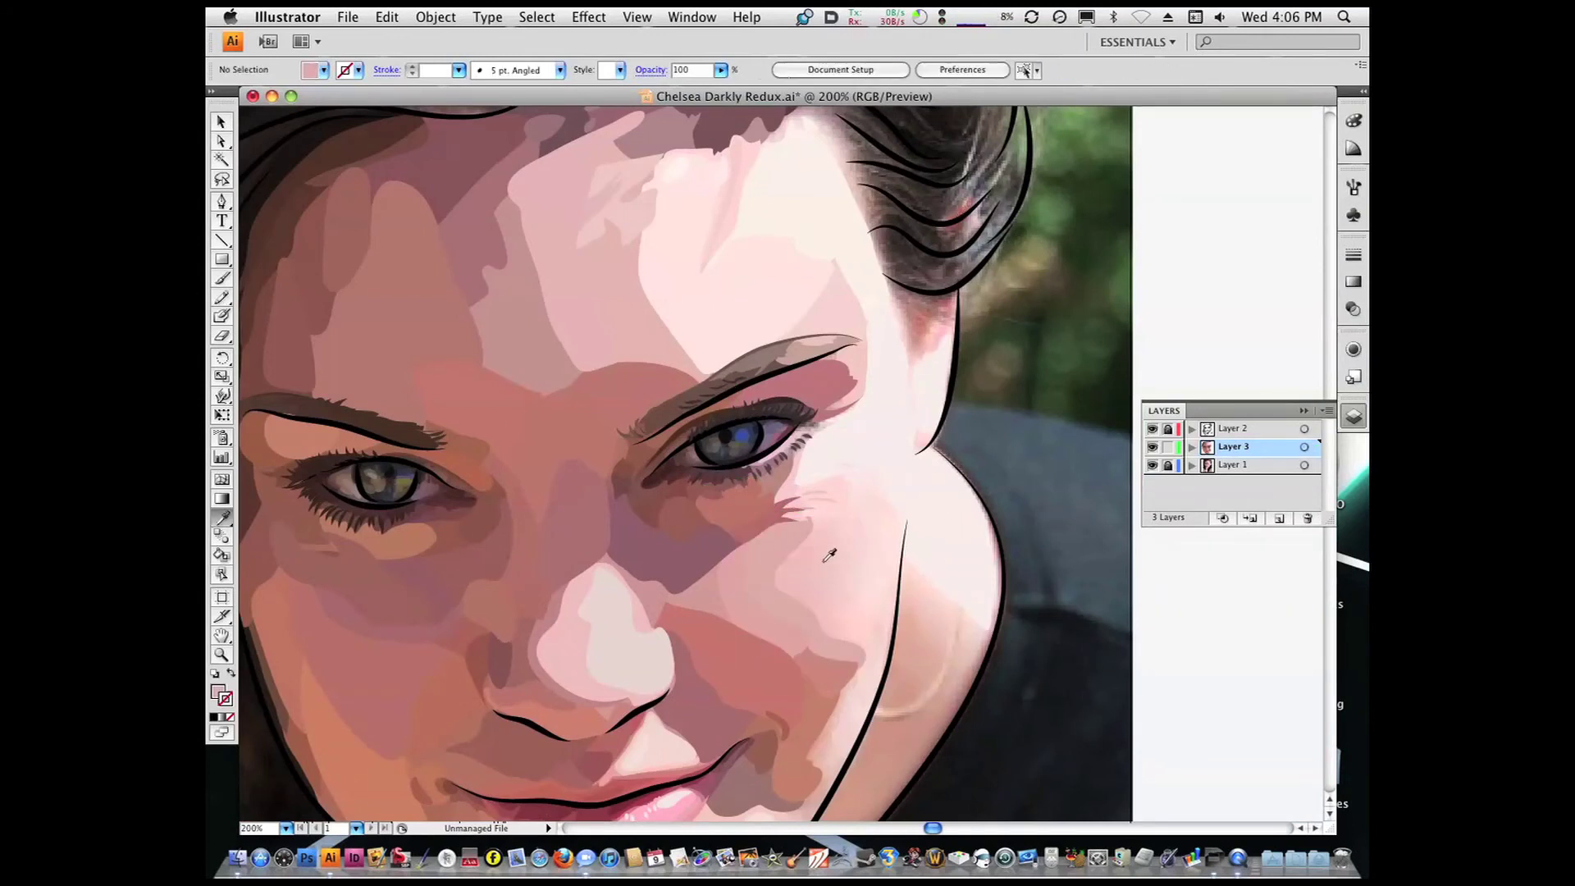
pyautogui.moveTo(855, 642); pyautogui.dragTo(855, 648)
pyautogui.press('super+shift+a')
# Fill the cheek's outer edge along the right jawline with a shape in a sampled pale pink
pyautogui.press('i')
pyautogui.click(902, 513)
pyautogui.press('n')
pyautogui.moveTo(904, 522); pyautogui.dragTo(894, 653)
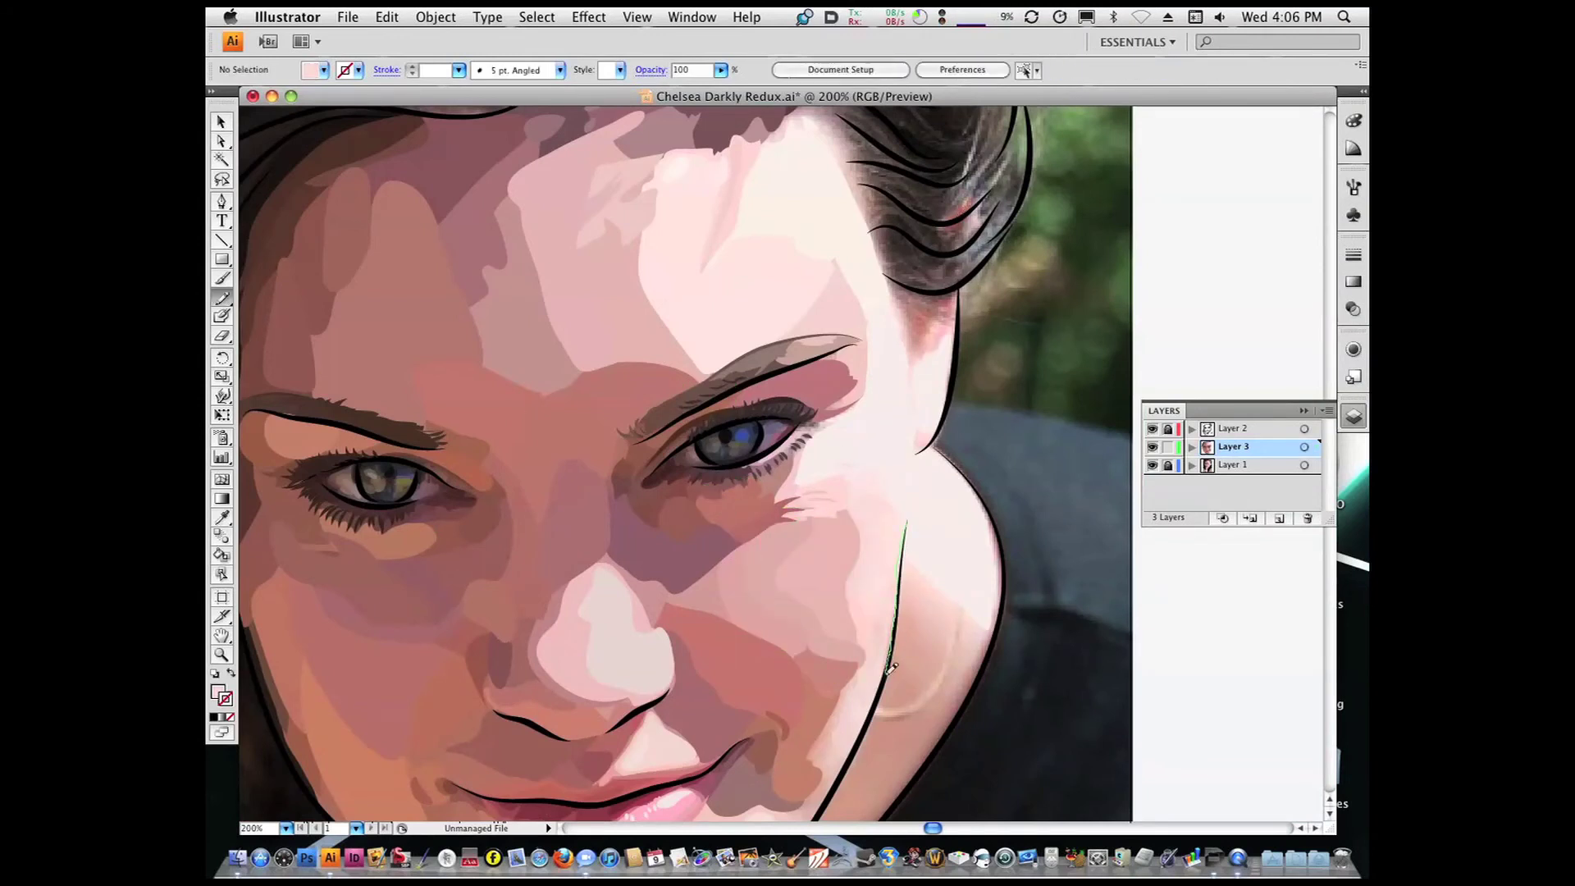
pyautogui.moveTo(846, 558); pyautogui.dragTo(845, 557)
pyautogui.press('super+shift+a')
# Patch the lower right cheek beside the smile fold with a sampled salmon pink and check the face with the photo layer hidden
pyautogui.scroll(-8, 828, 492)
pyautogui.moveTo(848, 431); pyautogui.dragTo(853, 423)
pyautogui.press('super+shift+a')
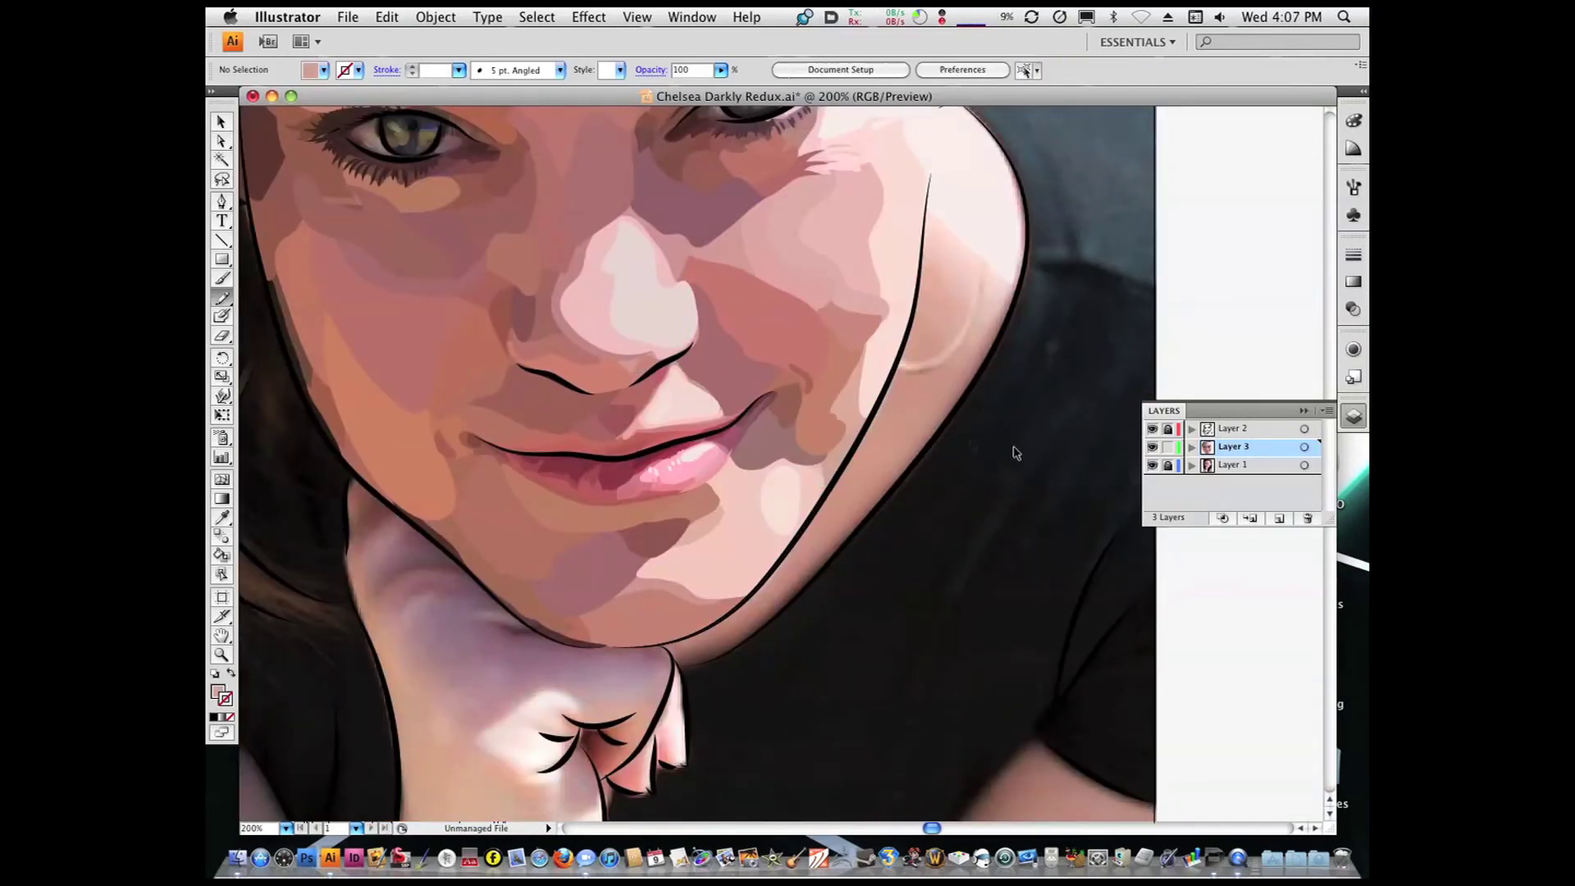
pyautogui.moveTo(682, 368); pyautogui.dragTo(1041, 603)
pyautogui.press('super+shift+a')
pyautogui.press('super+1')
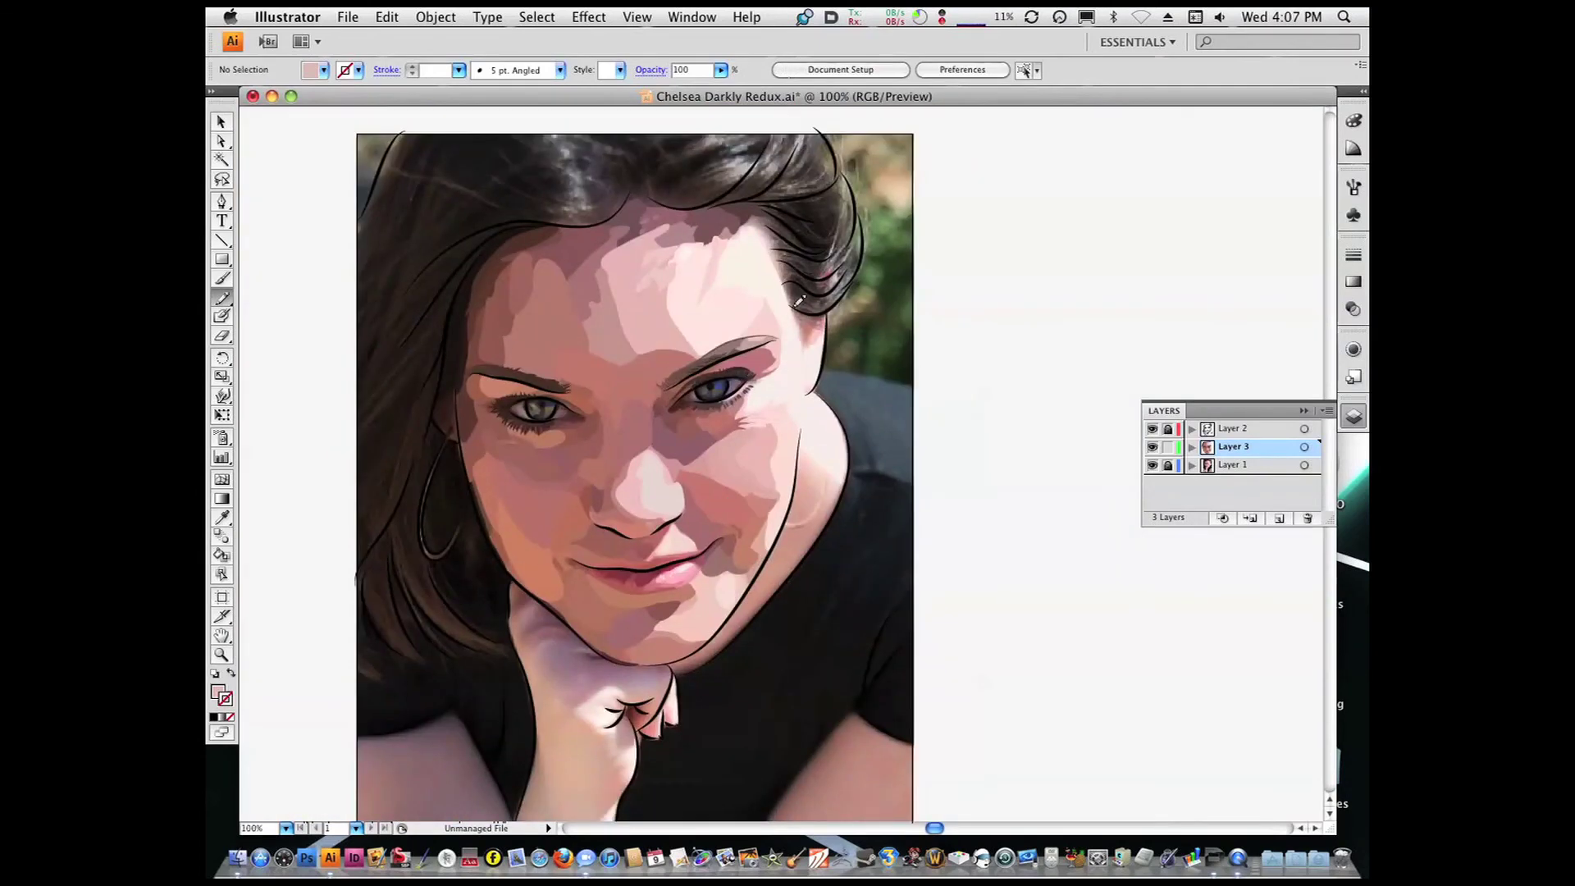
pyautogui.click(1152, 464)
pyautogui.click(1151, 464)
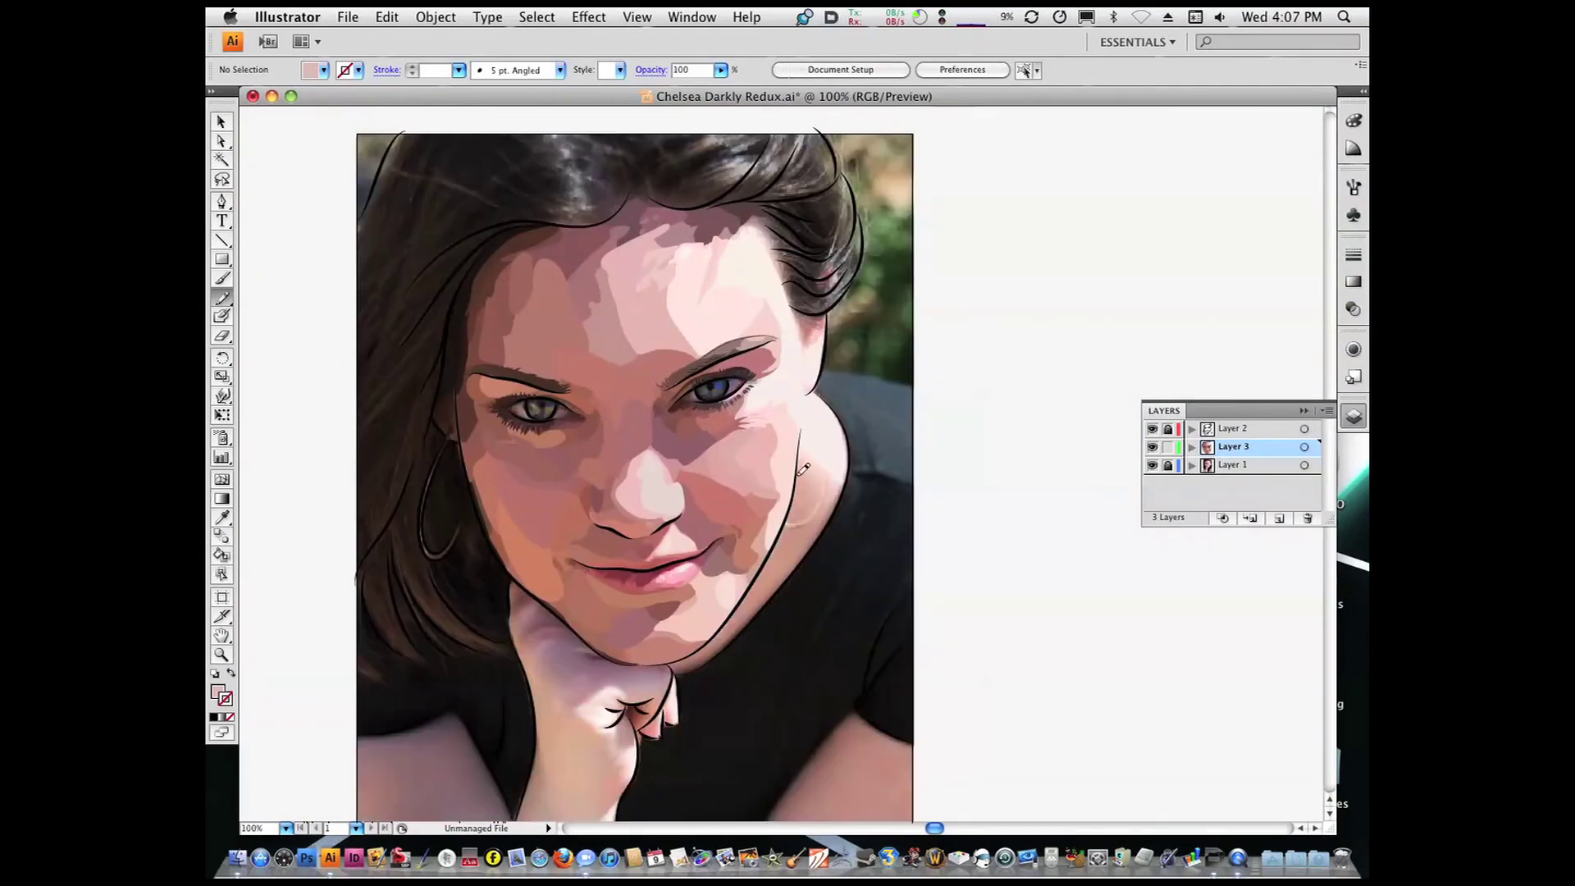
# Draw a thin curved shadow along the neck crease right of the jawline in a sampled brown
pyautogui.press('i')
pyautogui.moveTo(640, 379); pyautogui.dragTo(922, 605)
pyautogui.press('i')
pyautogui.click(774, 538)
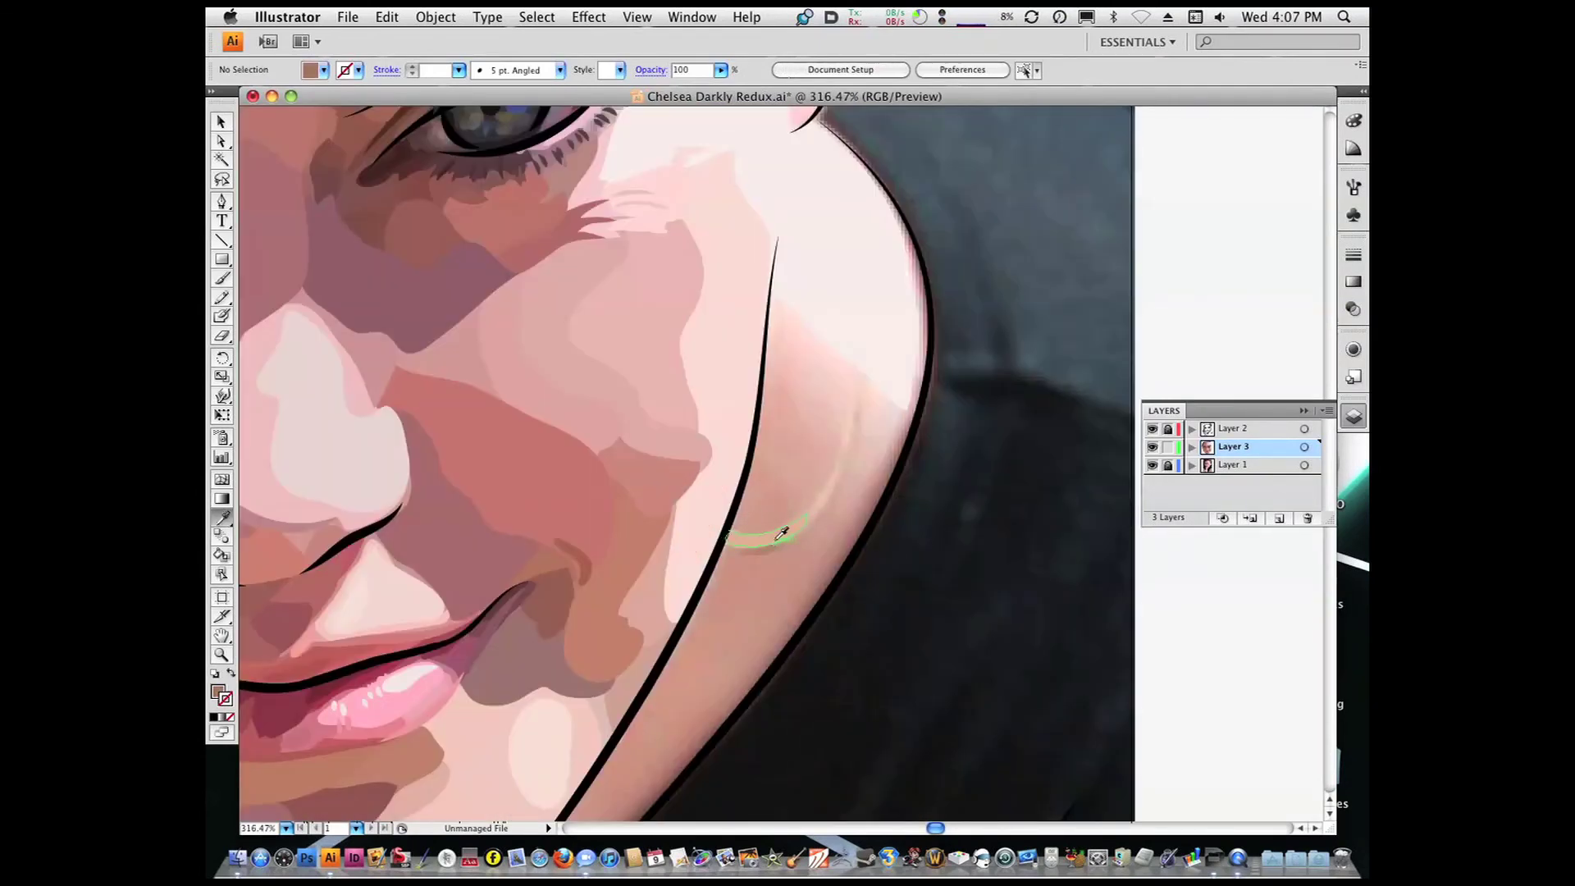
pyautogui.moveTo(817, 518); pyautogui.dragTo(816, 515)
# Trace the lower curve of the neck crease right of the jawline with freehand shapes in sampled skin and brown tones
pyautogui.press('i')
pyautogui.click(815, 506)
pyautogui.press('n')
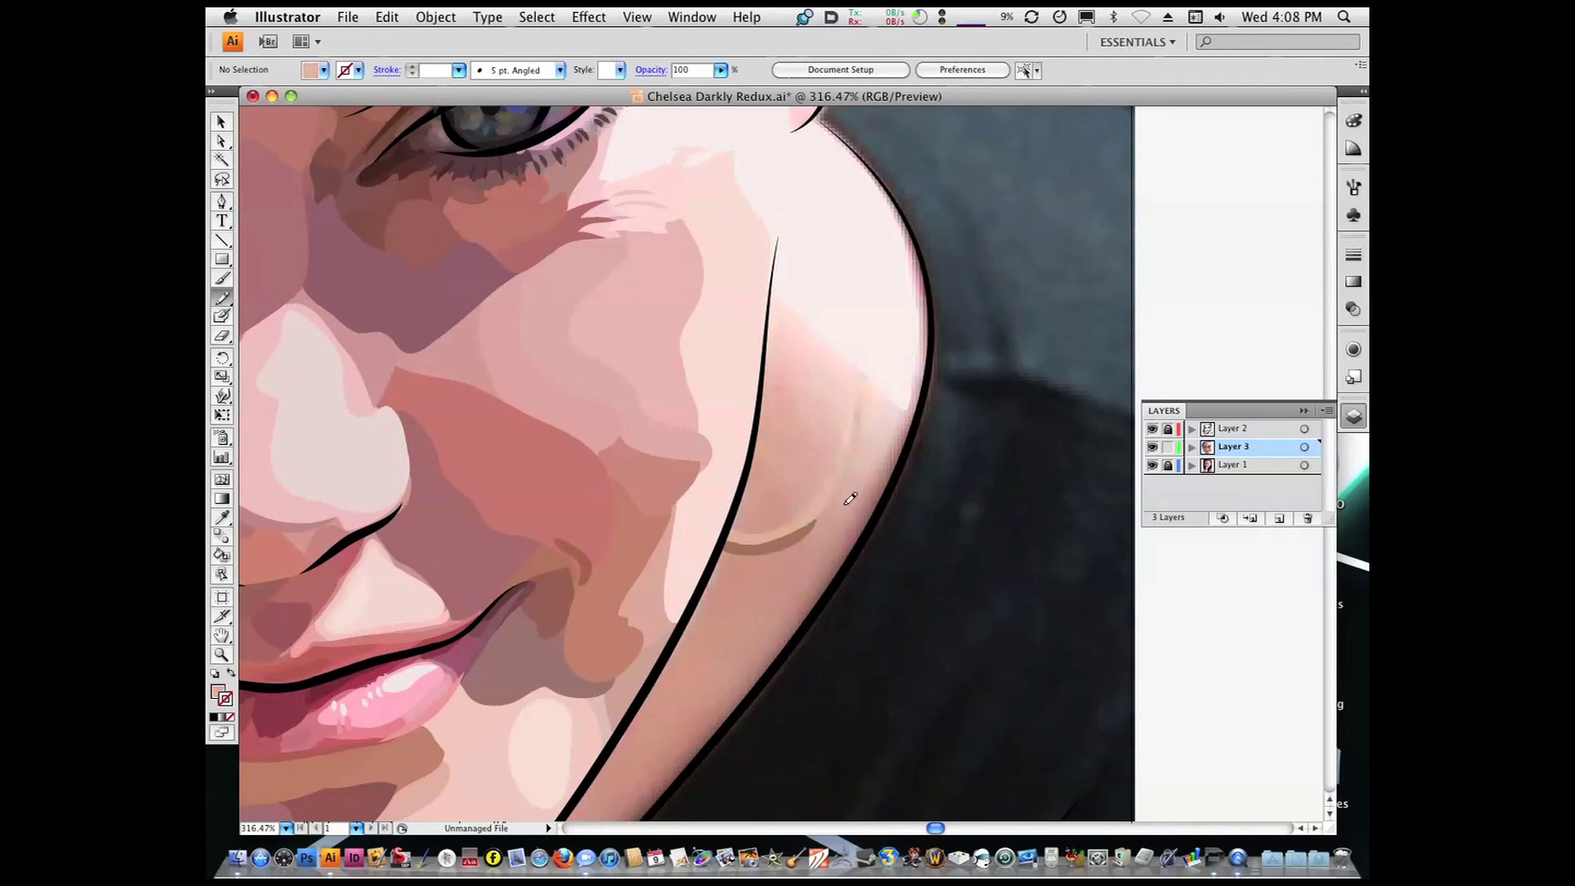
pyautogui.press('i')
pyautogui.click(842, 511)
pyautogui.press('super+plus')
pyautogui.press('super+minus')
pyautogui.press('n')
pyautogui.moveTo(794, 541); pyautogui.dragTo(783, 559)
# Add a thin tan edge up the neck crease and fill the area between it and the jawline in a sampled skin tone
pyautogui.press('i')
pyautogui.click(819, 454)
pyautogui.press('n')
pyautogui.moveTo(819, 378)
pyautogui.mouseDown()
pyautogui.moveTo(813, 490)
pyautogui.moveTo(827, 447)
pyautogui.mouseUp()
pyautogui.press('i')
pyautogui.click(762, 549)
pyautogui.press('n')
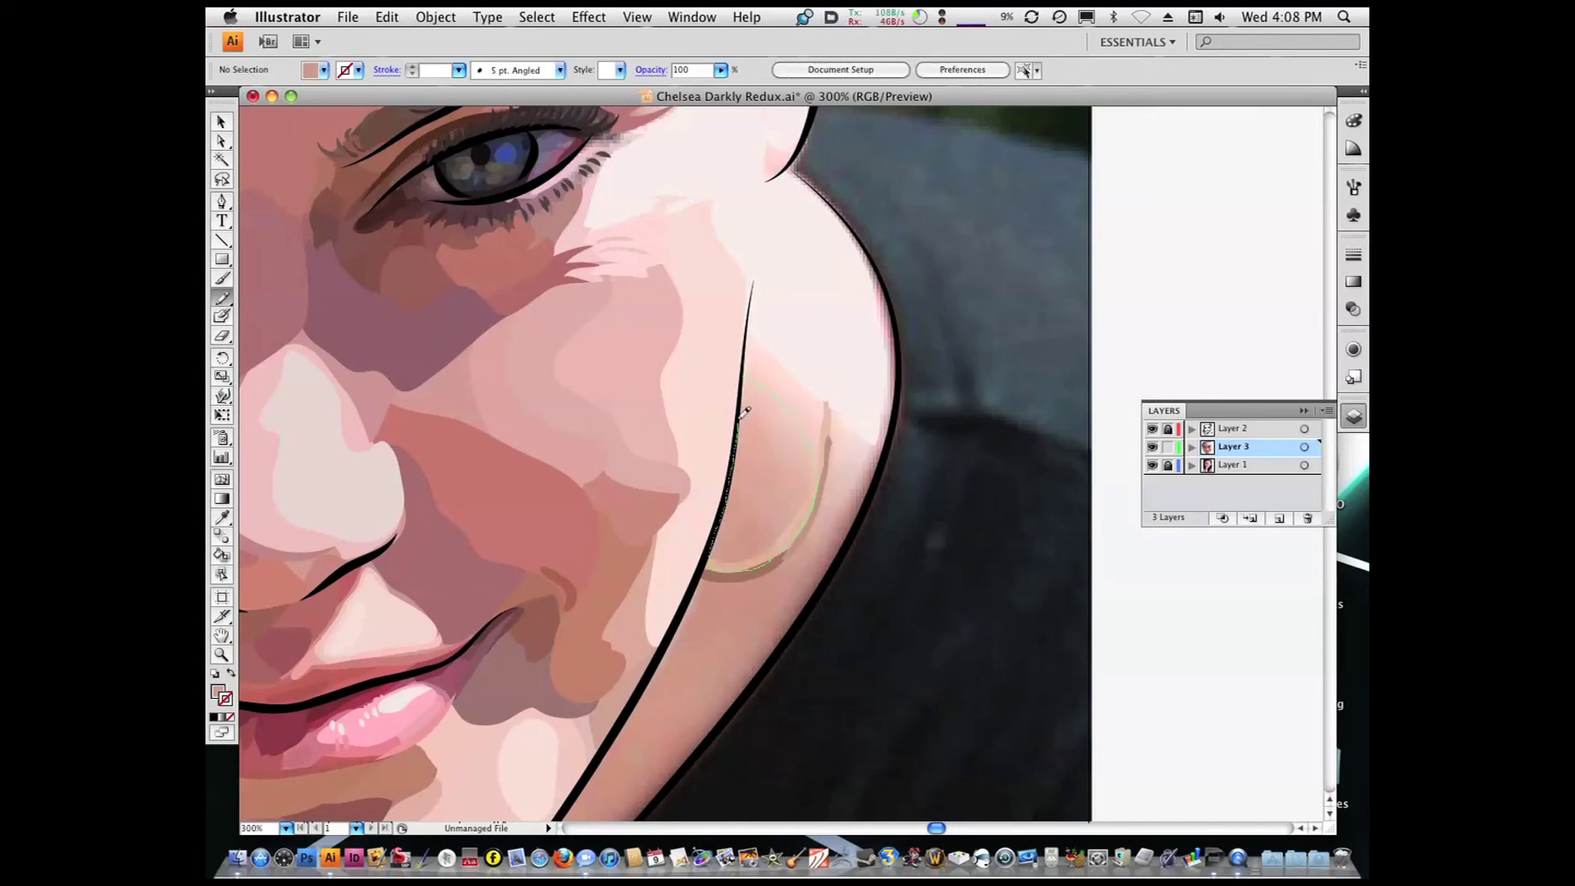
pyautogui.moveTo(746, 410); pyautogui.dragTo(746, 408)
# Shade the upper part of the neck crease and fill the neck strip along the jawline with sampled skin tones
pyautogui.press('i')
pyautogui.click(820, 377)
pyautogui.press('n')
pyautogui.moveTo(825, 378)
pyautogui.mouseDown()
pyautogui.moveTo(742, 459)
pyautogui.moveTo(925, 373)
pyautogui.moveTo(730, 525)
pyautogui.moveTo(828, 385)
pyautogui.mouseUp()
pyautogui.press('super+1')
pyautogui.press('i')
pyautogui.click(820, 459)
pyautogui.press('n')
# Fill the neck shadow under the chin with sampled dark and reddish browns and check the face with the photo layer hidden
pyautogui.press('i')
pyautogui.click(751, 519)
pyautogui.scroll(4, 750, 519)
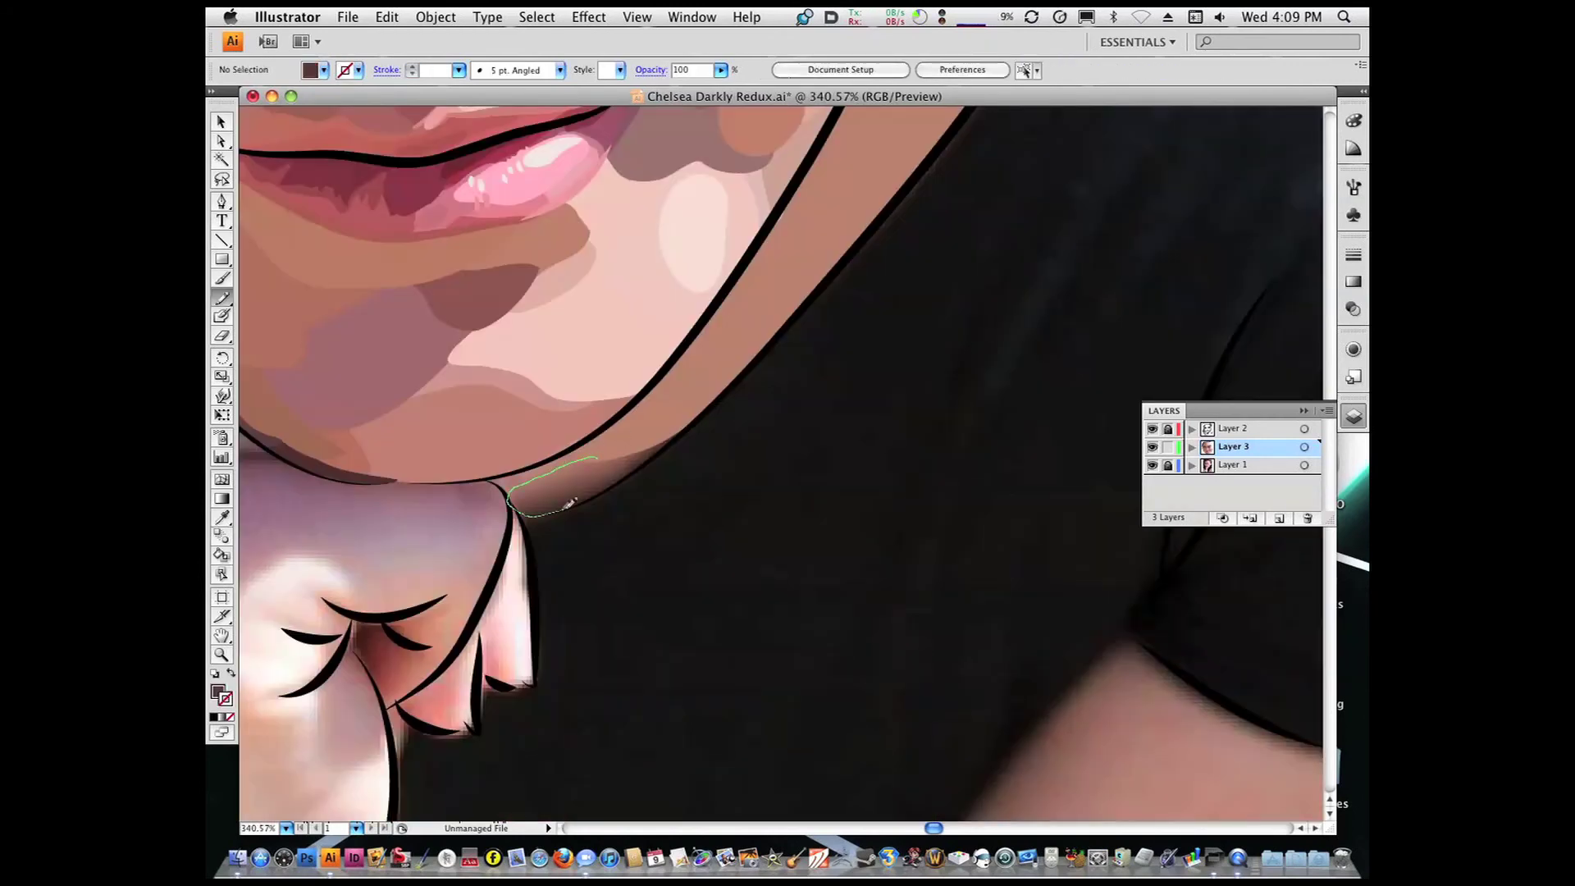
pyautogui.moveTo(572, 502); pyautogui.dragTo(697, 413)
pyautogui.press('i')
pyautogui.click(440, 457)
pyautogui.press('n')
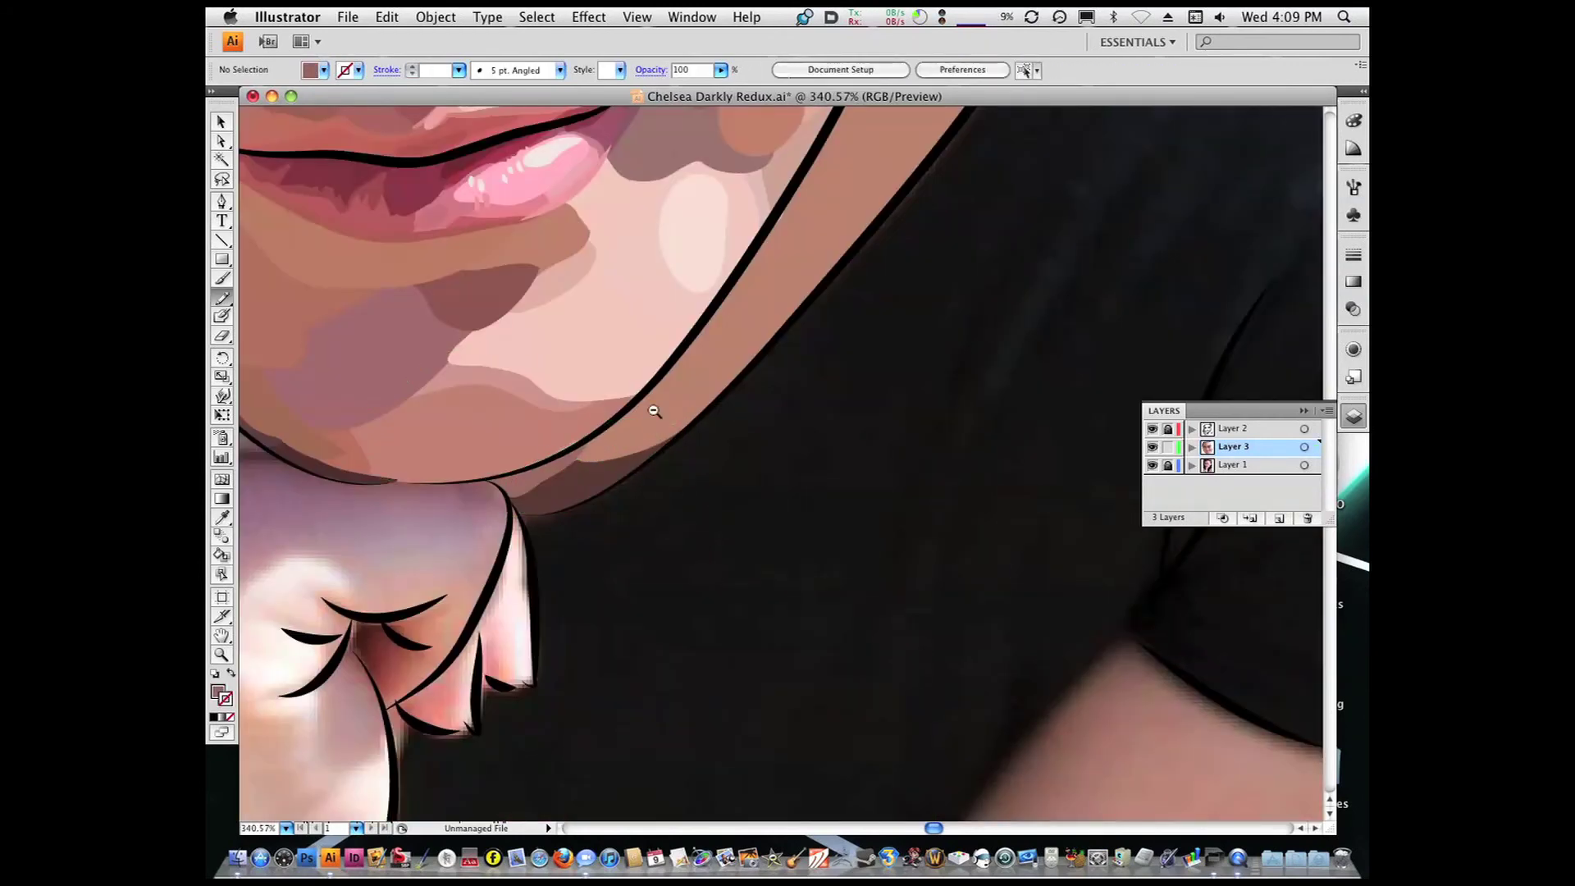
pyautogui.press('super+1')
pyautogui.click(1152, 465)
pyautogui.click(1152, 464)
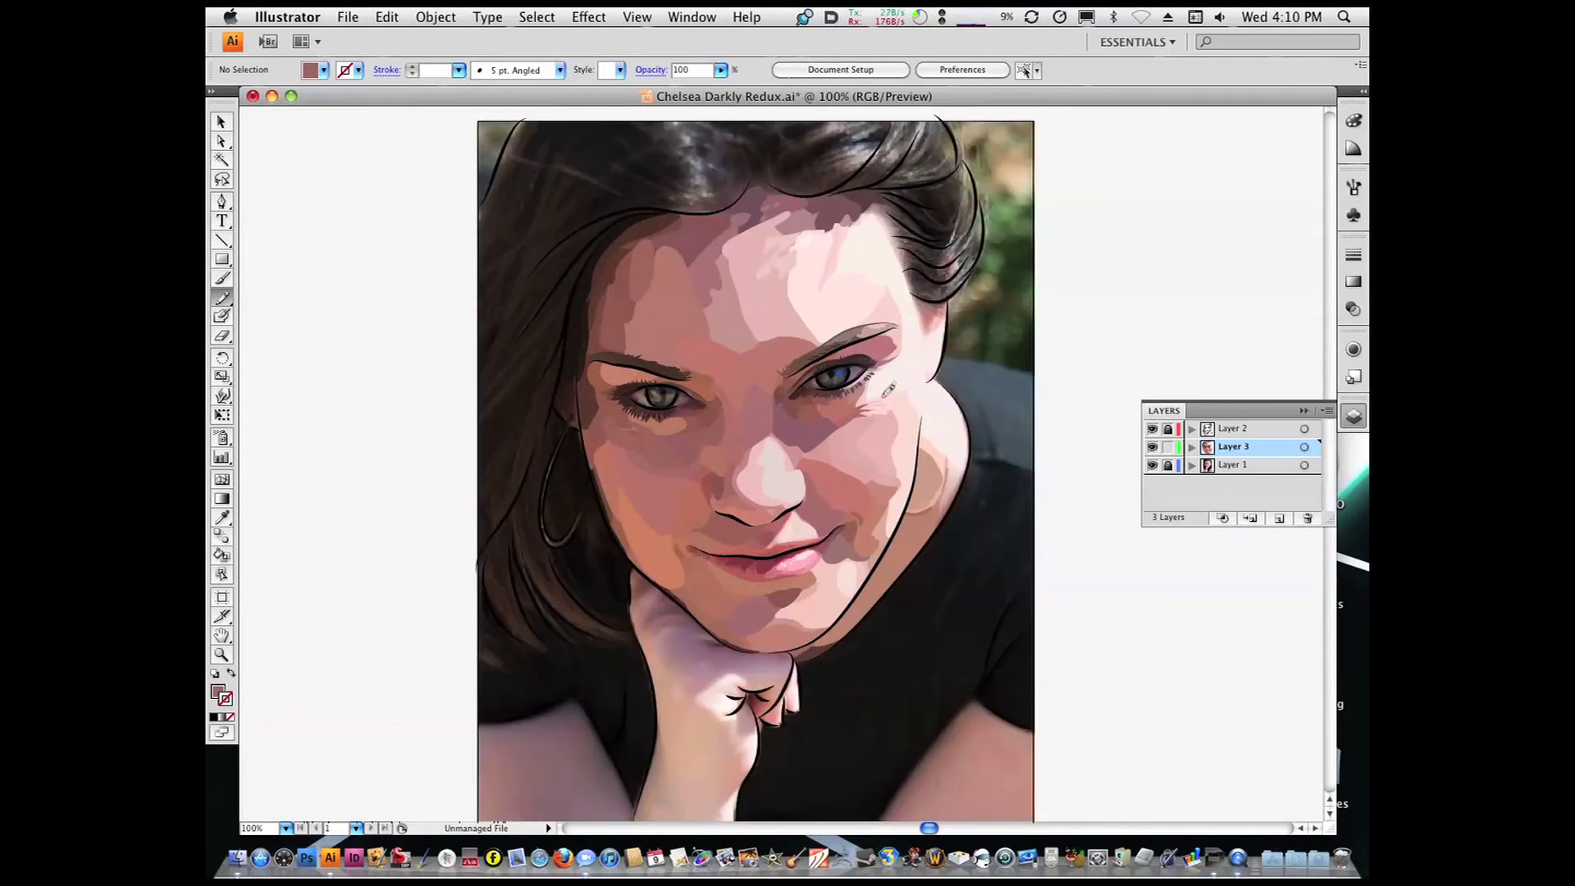
# Add a new layer for the hair and trace the dark upper left hair with a jagged shape in a sampled near-black
pyautogui.click(1279, 518)
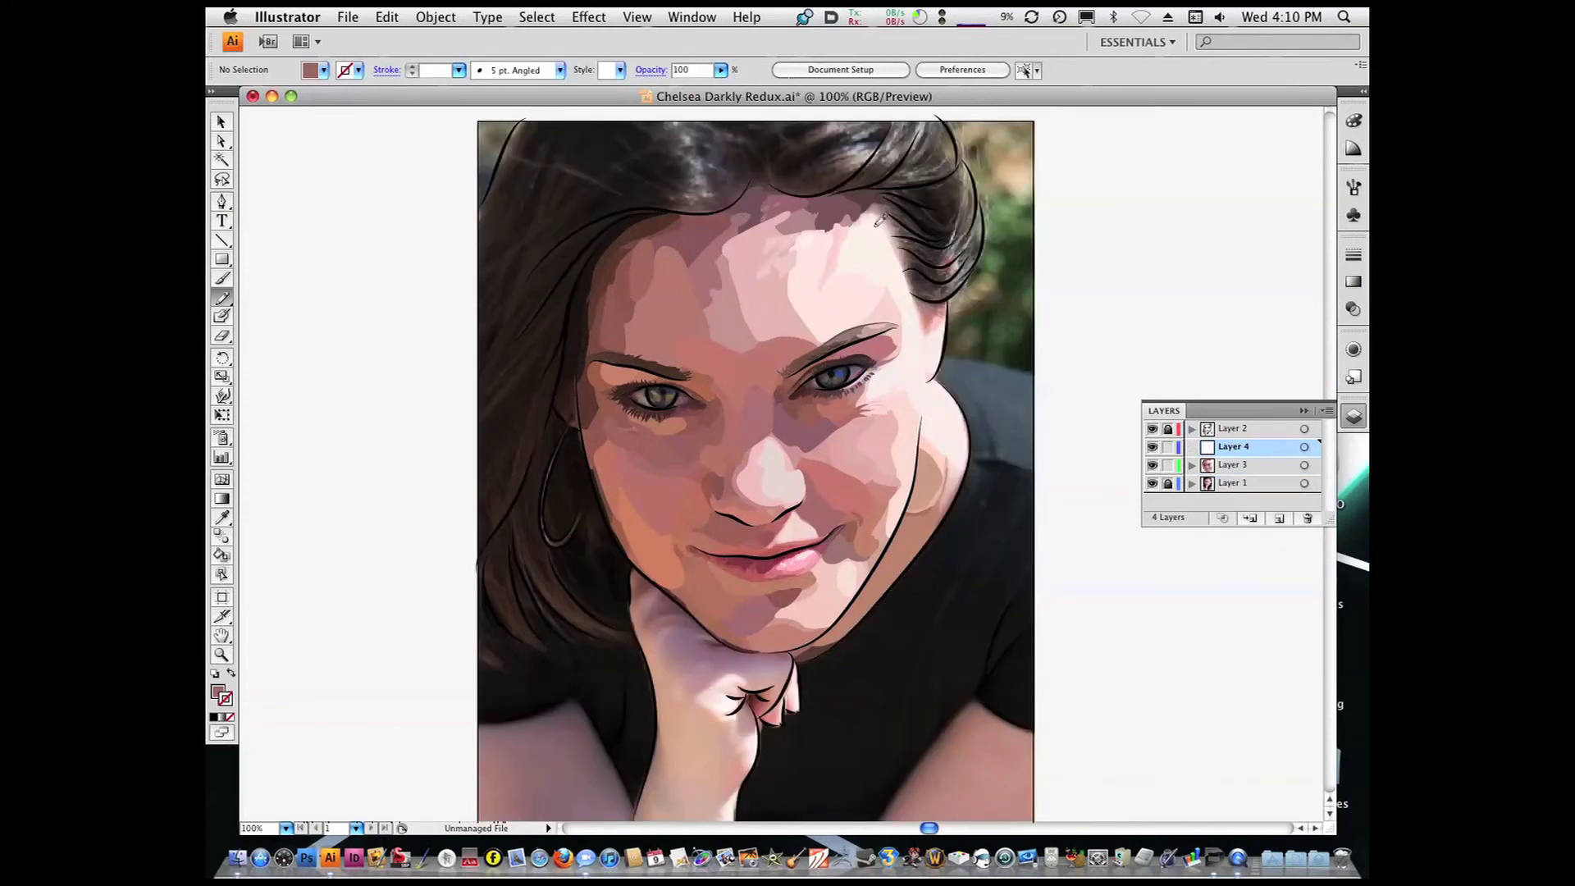
pyautogui.click(595, 216)
pyautogui.press('n')
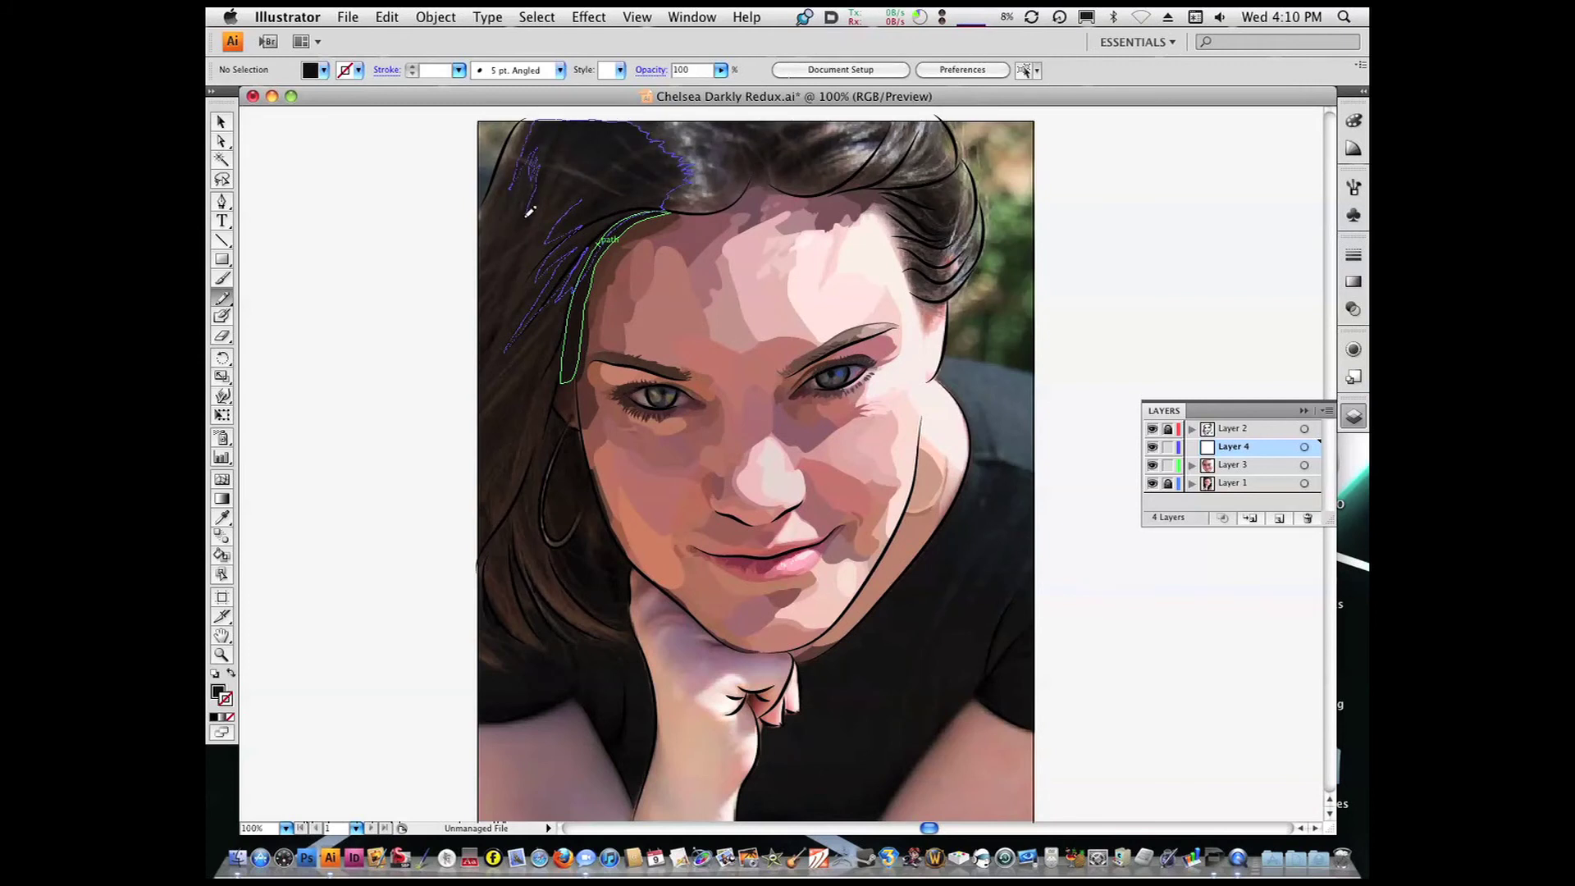
pyautogui.moveTo(574, 166); pyautogui.dragTo(577, 174)
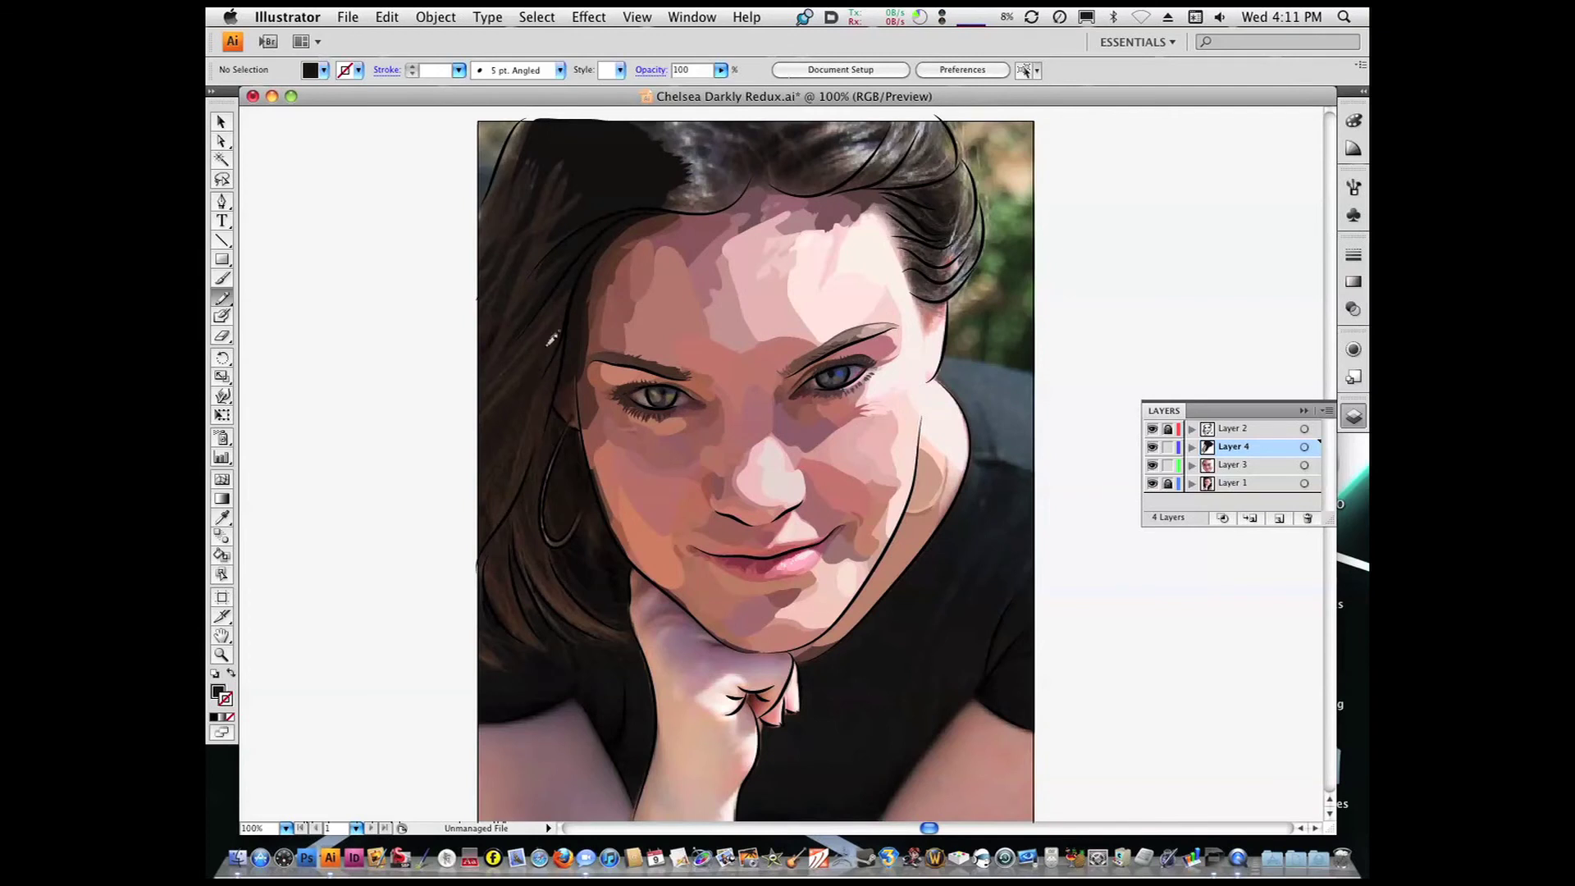
# Fill the long hair left of the face, down to the hoop earring and neck, with freehand shapes in sampled dark browns
pyautogui.moveTo(529, 446)
pyautogui.mouseDown()
pyautogui.moveTo(594, 478)
pyautogui.moveTo(589, 424)
pyautogui.moveTo(598, 513)
pyautogui.moveTo(561, 466)
pyautogui.moveTo(577, 418)
pyautogui.mouseUp()
pyautogui.moveTo(613, 515); pyautogui.dragTo(634, 574)
pyautogui.moveTo(607, 510); pyautogui.dragTo(607, 512)
pyautogui.press('i')
pyautogui.moveTo(490, 390)
pyautogui.mouseDown()
pyautogui.moveTo(558, 574)
pyautogui.moveTo(537, 449)
pyautogui.moveTo(518, 490)
pyautogui.mouseUp()
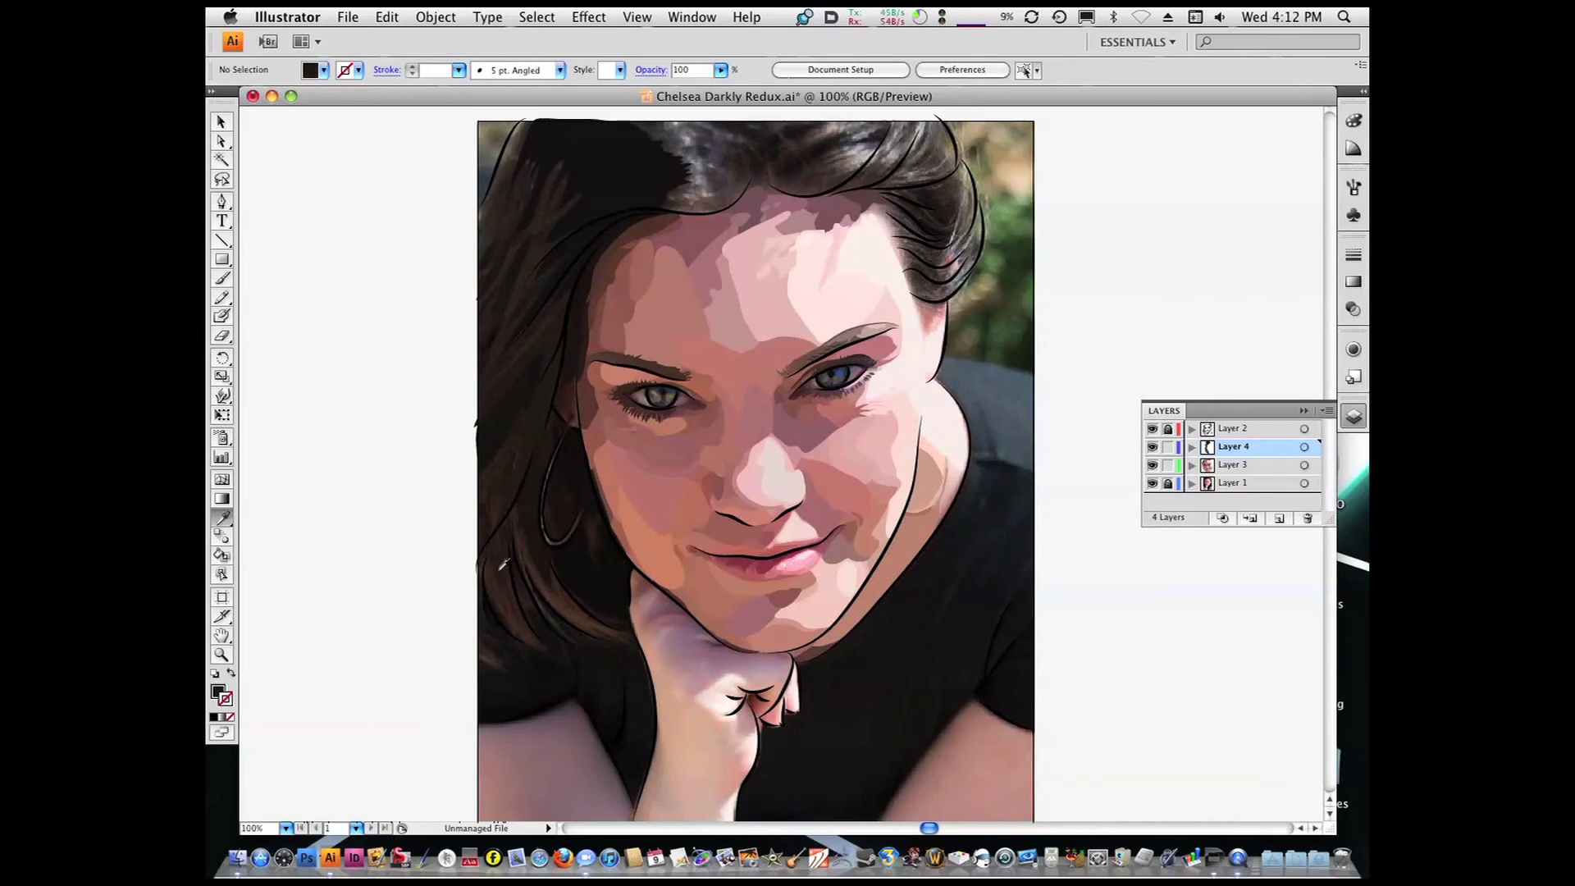
pyautogui.moveTo(493, 222)
pyautogui.mouseDown()
pyautogui.moveTo(542, 116)
pyautogui.moveTo(481, 210)
pyautogui.moveTo(483, 361)
pyautogui.moveTo(545, 357)
pyautogui.moveTo(565, 117)
pyautogui.mouseUp()
pyautogui.moveTo(529, 397); pyautogui.dragTo(475, 545)
pyautogui.moveTo(601, 515)
pyautogui.mouseDown()
pyautogui.moveTo(586, 574)
pyautogui.moveTo(632, 628)
pyautogui.mouseUp()
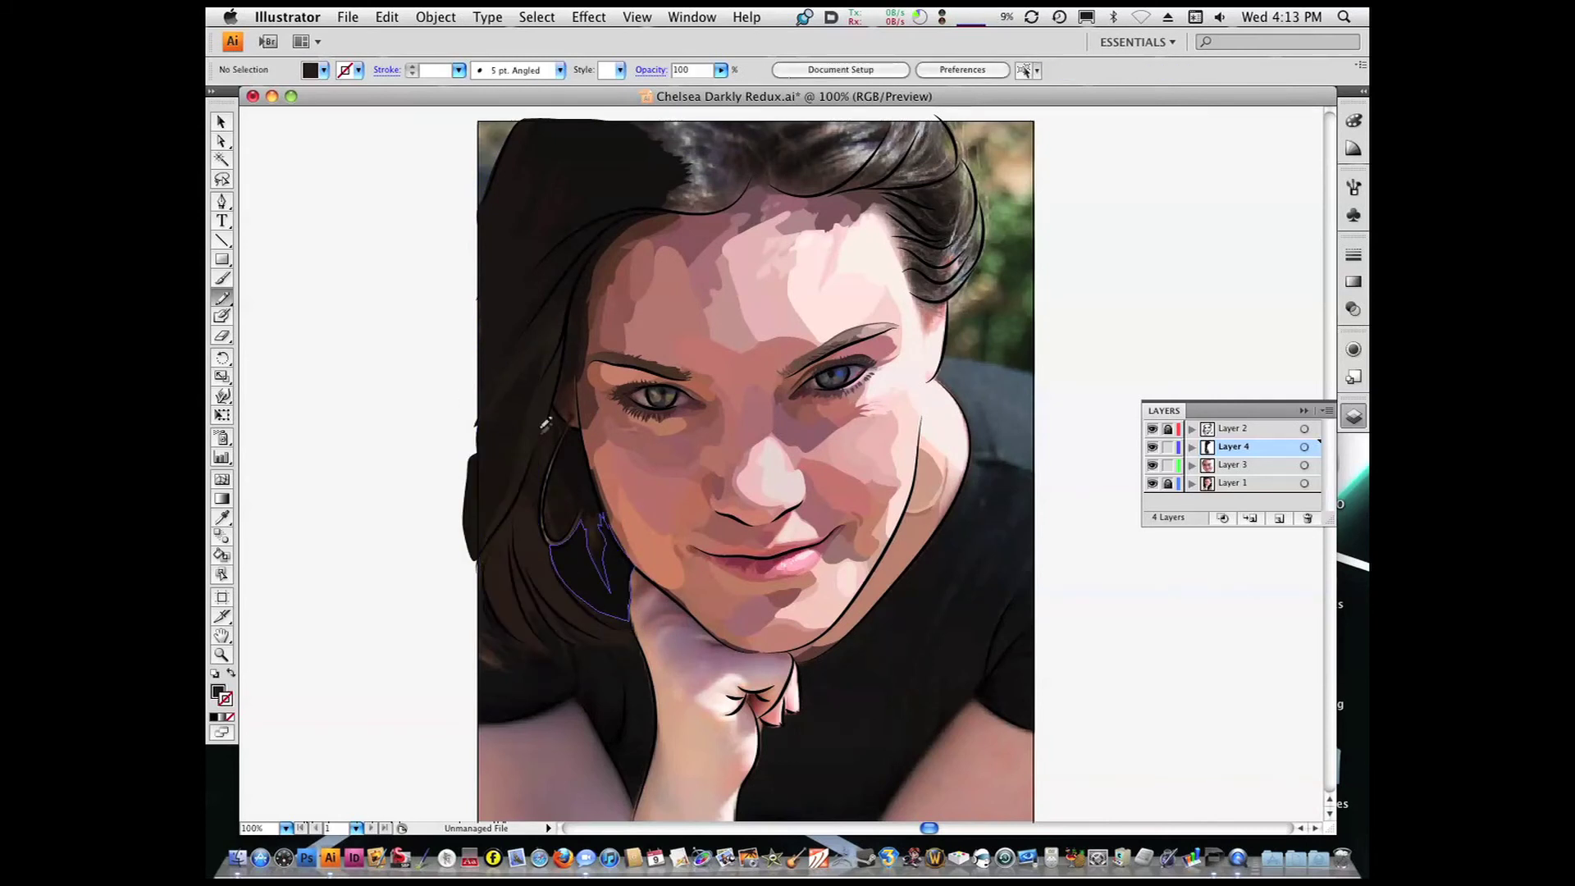
# Fill the hair around and inside the hoop earring with dark strand shapes, undoing a stray one
pyautogui.moveTo(565, 394); pyautogui.dragTo(546, 459)
pyautogui.press('super+z')
pyautogui.moveTo(628, 619); pyautogui.dragTo(607, 524)
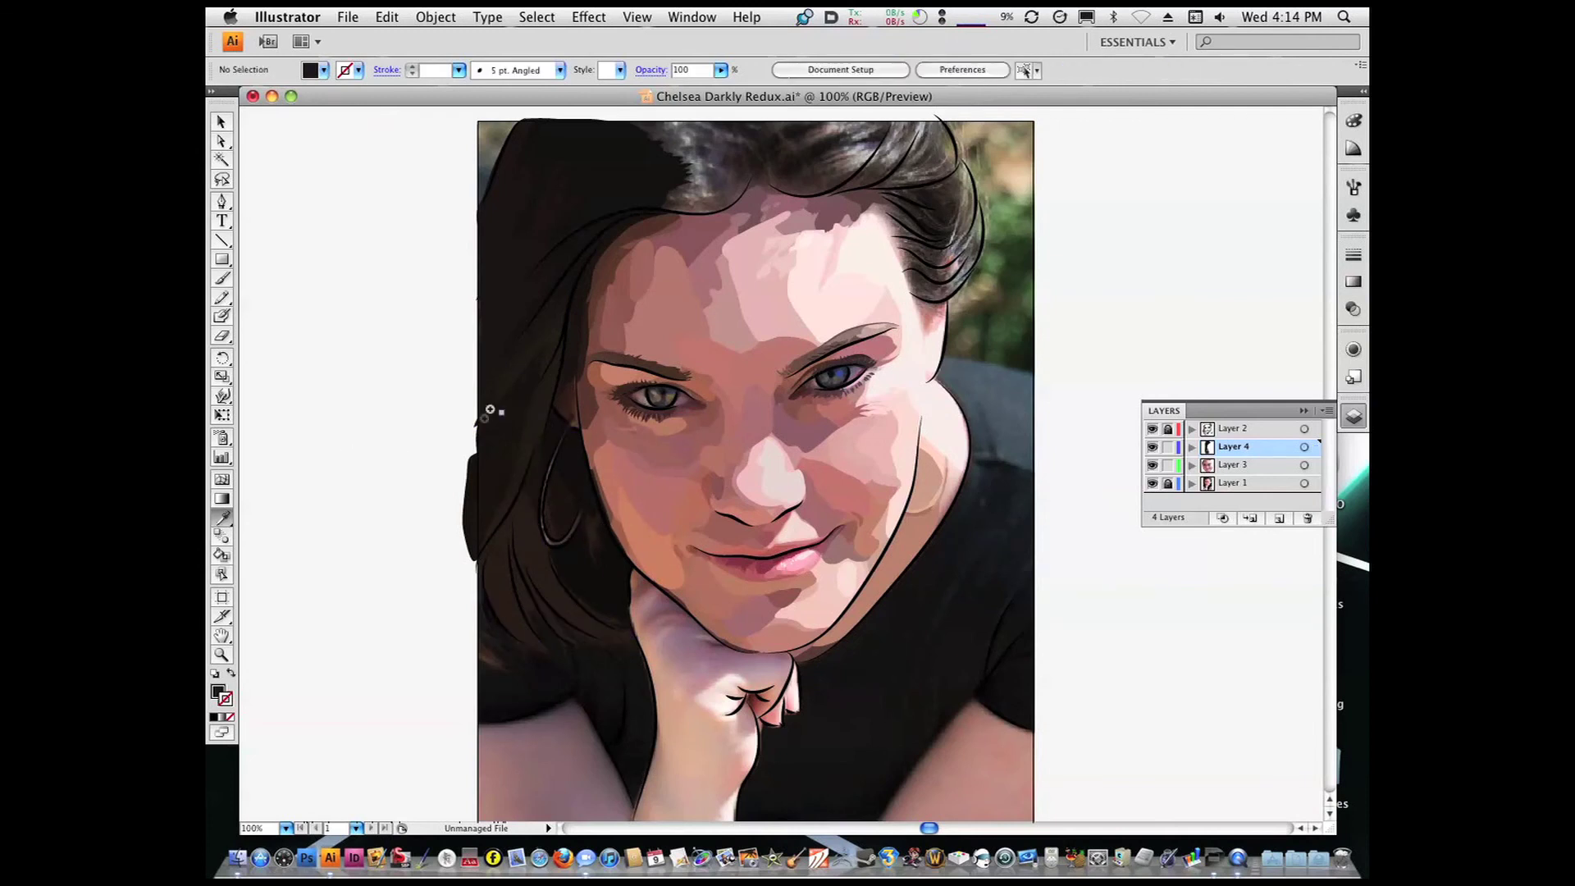
pyautogui.scroll(3, 607, 523)
pyautogui.moveTo(711, 392); pyautogui.dragTo(706, 390)
pyautogui.moveTo(656, 213); pyautogui.dragTo(672, 391)
pyautogui.moveTo(658, 213)
pyautogui.mouseDown()
pyautogui.moveTo(678, 301)
pyautogui.moveTo(657, 334)
pyautogui.mouseUp()
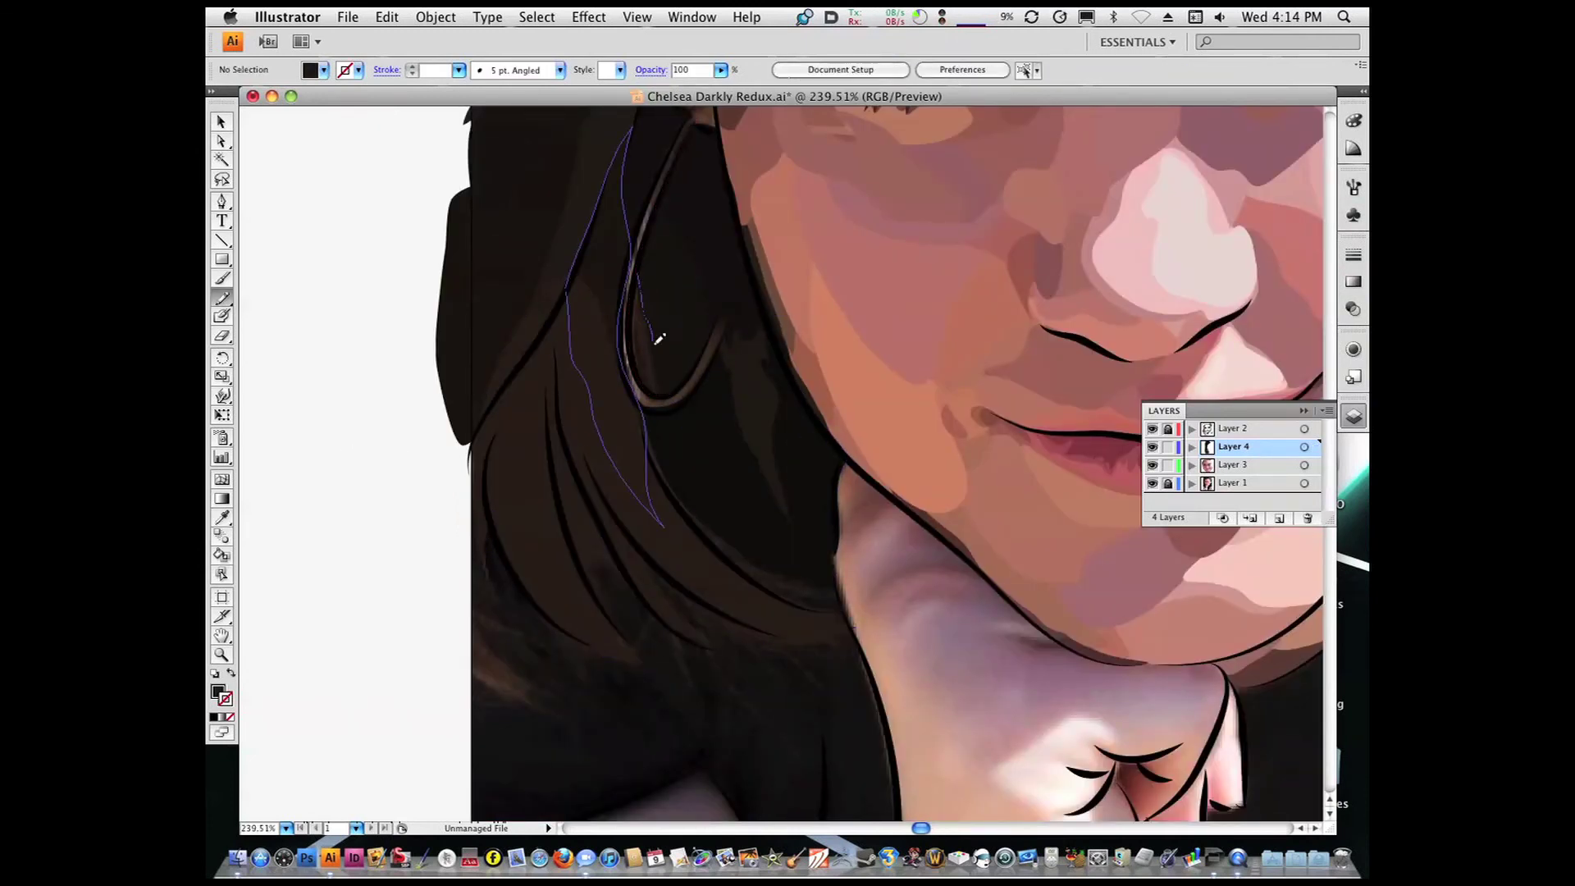
pyautogui.press('super+1')
# Draw small jagged grey highlights in the hair left of the parting
pyautogui.moveTo(629, 205); pyautogui.dragTo(973, 460)
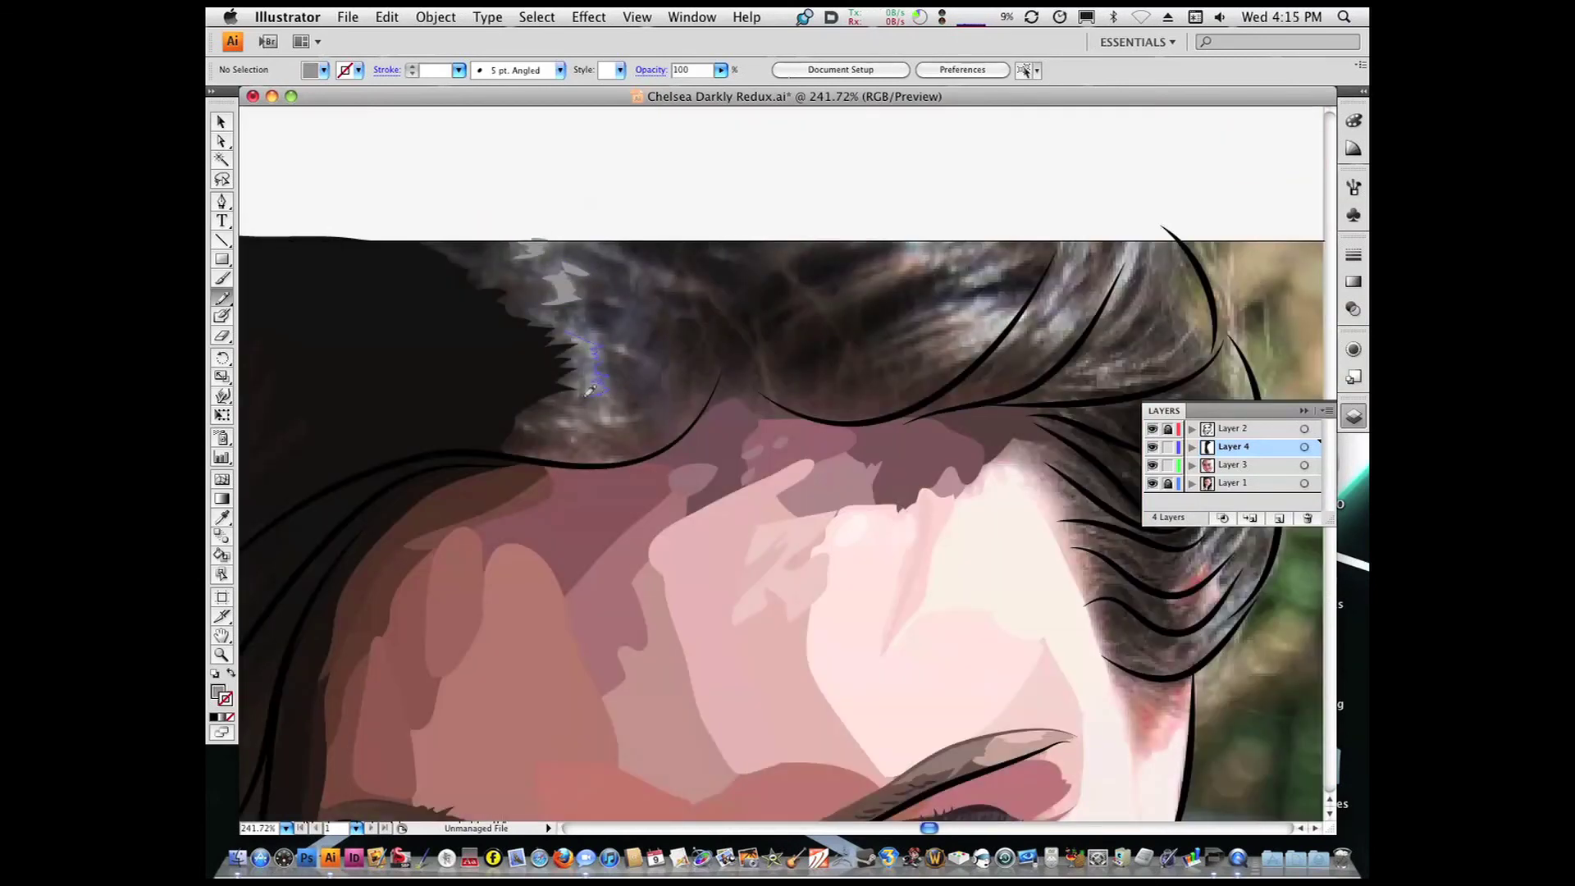
pyautogui.moveTo(561, 319); pyautogui.dragTo(563, 320)
pyautogui.moveTo(611, 354); pyautogui.dragTo(640, 342)
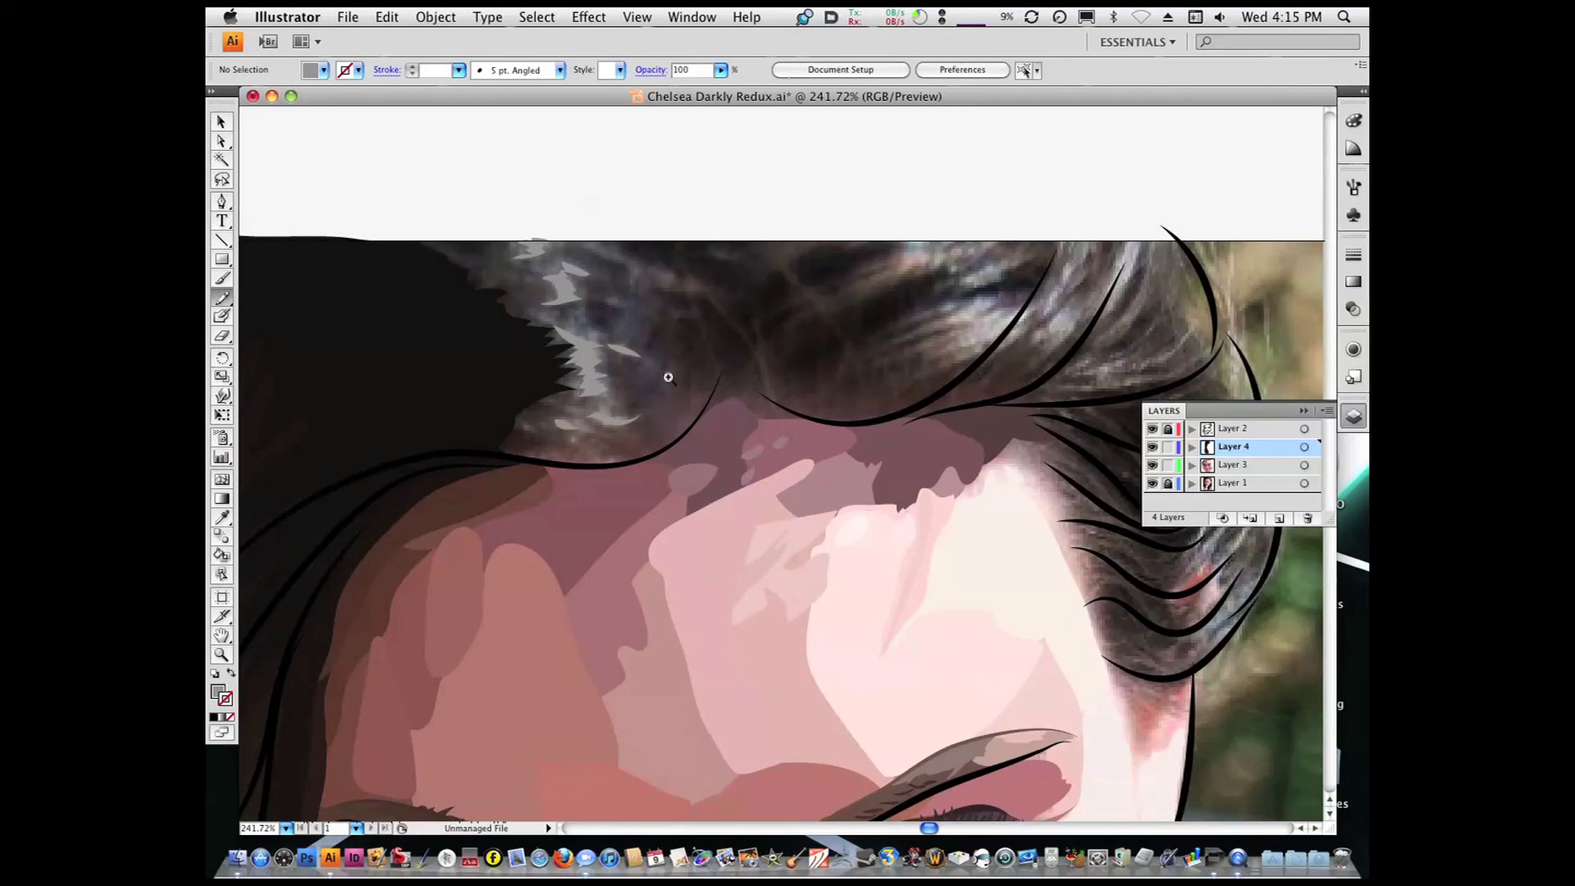
# Draw a dark grey hair shape around the grey highlights left of the parting
pyautogui.press('super+minus')
pyautogui.press('super+minus')
pyautogui.moveTo(743, 280)
pyautogui.mouseDown()
pyautogui.moveTo(675, 275)
pyautogui.moveTo(696, 294)
pyautogui.moveTo(713, 333)
pyautogui.mouseUp()
pyautogui.press('super+shift+a')
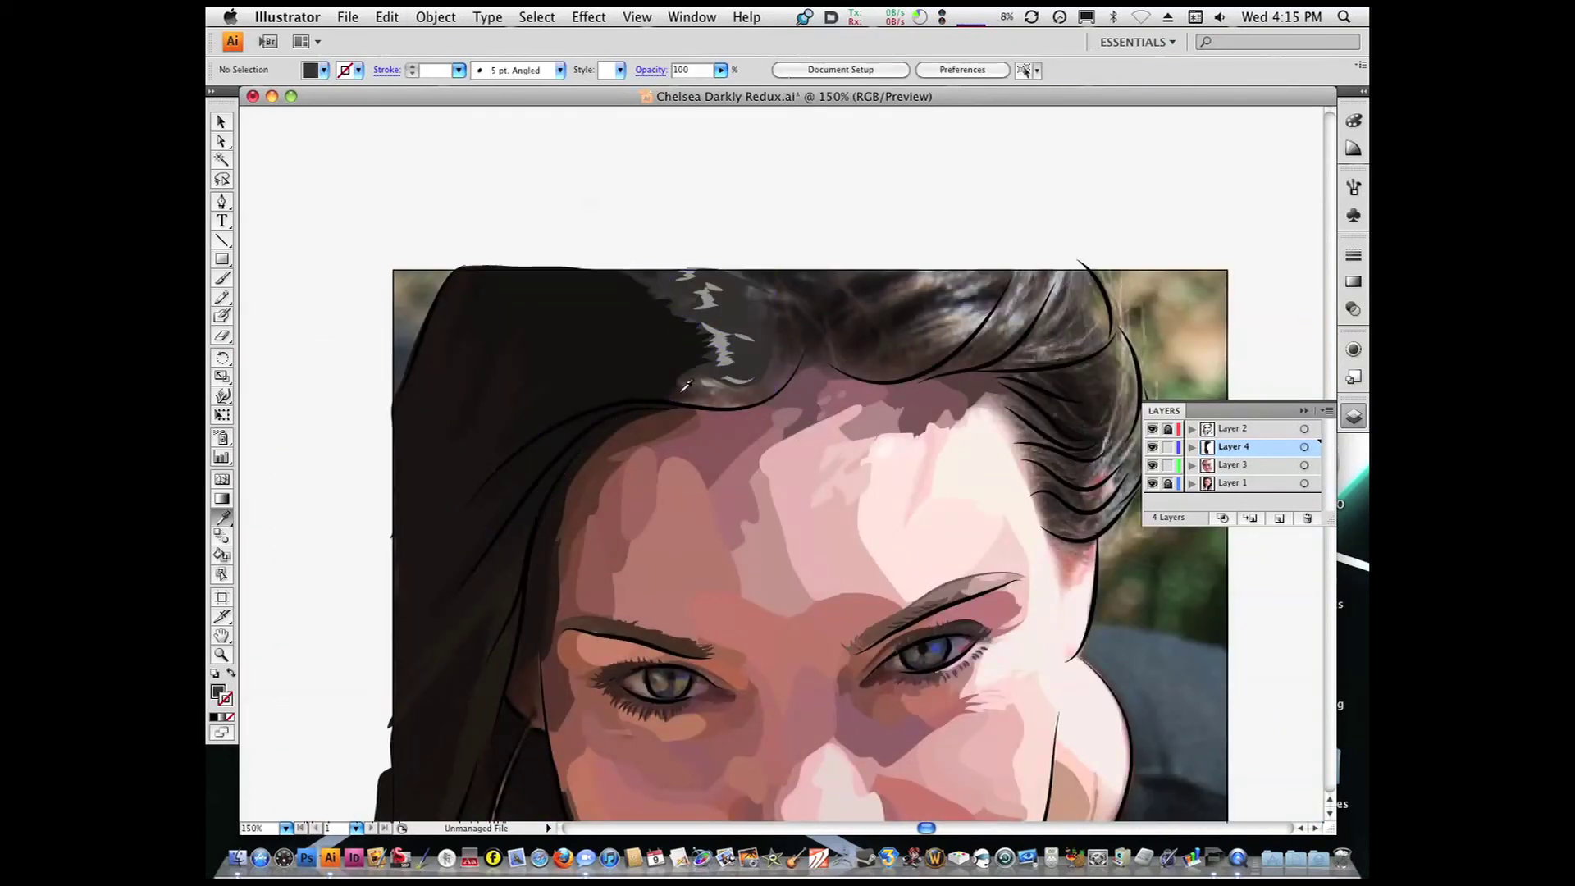
pyautogui.moveTo(674, 369)
pyautogui.mouseDown()
pyautogui.moveTo(460, 460)
pyautogui.moveTo(459, 475)
pyautogui.mouseUp()
# Fill the hair beside the parting with a sampled near-black and add a dark grey shape left of the highlights
pyautogui.press('i')
pyautogui.moveTo(777, 392)
pyautogui.mouseDown()
pyautogui.moveTo(762, 332)
pyautogui.moveTo(783, 321)
pyautogui.mouseUp()
pyautogui.press('i')
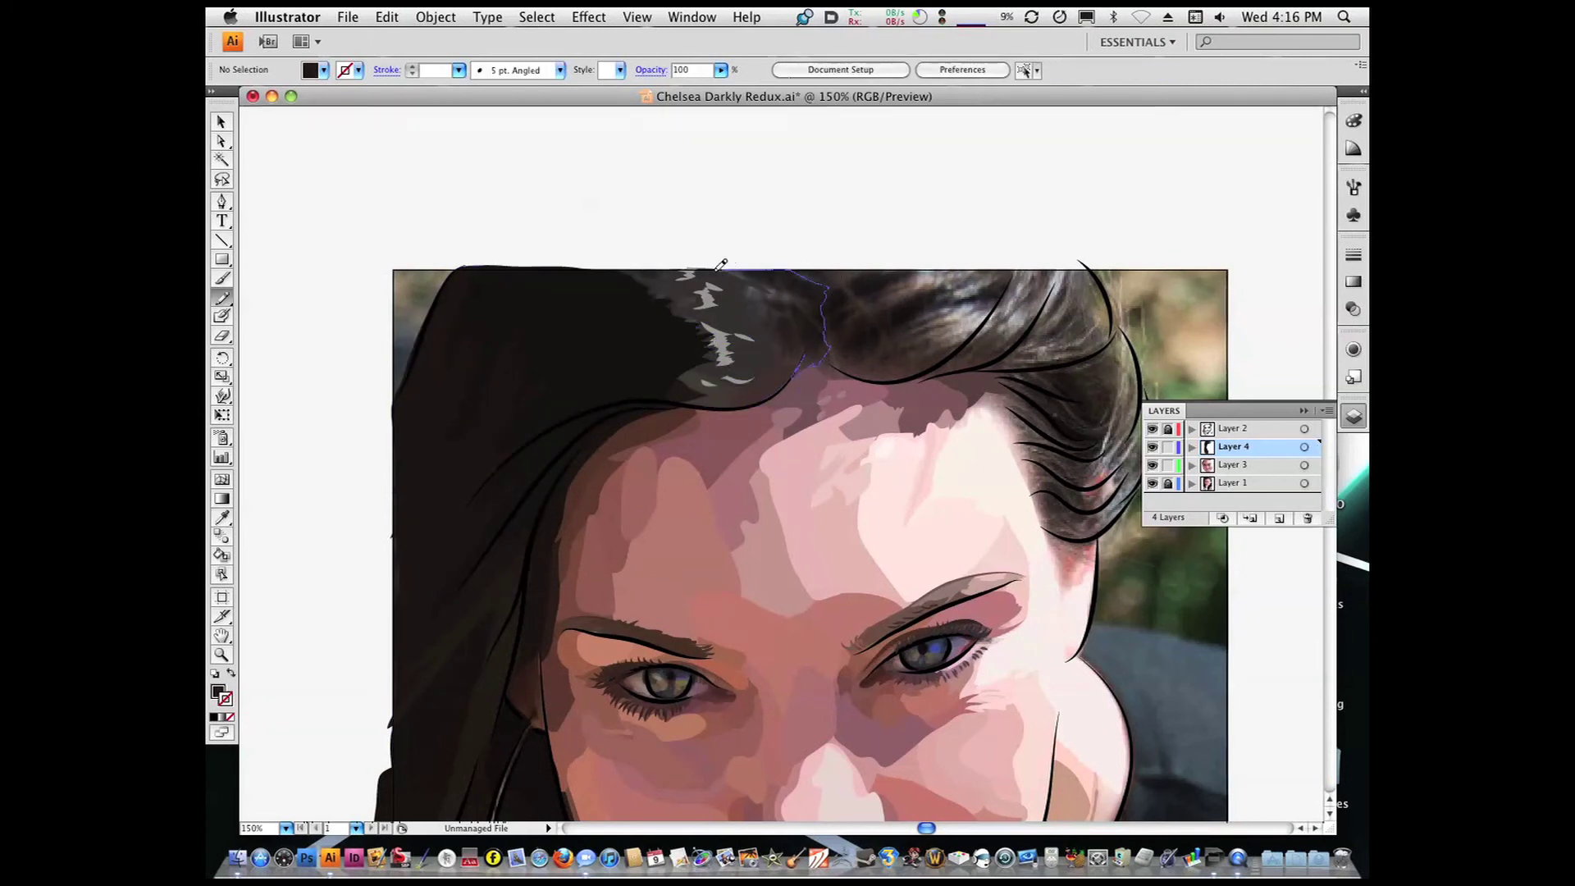
pyautogui.moveTo(730, 263); pyautogui.dragTo(717, 283)
pyautogui.press('i')
pyautogui.moveTo(680, 370); pyautogui.dragTo(678, 373)
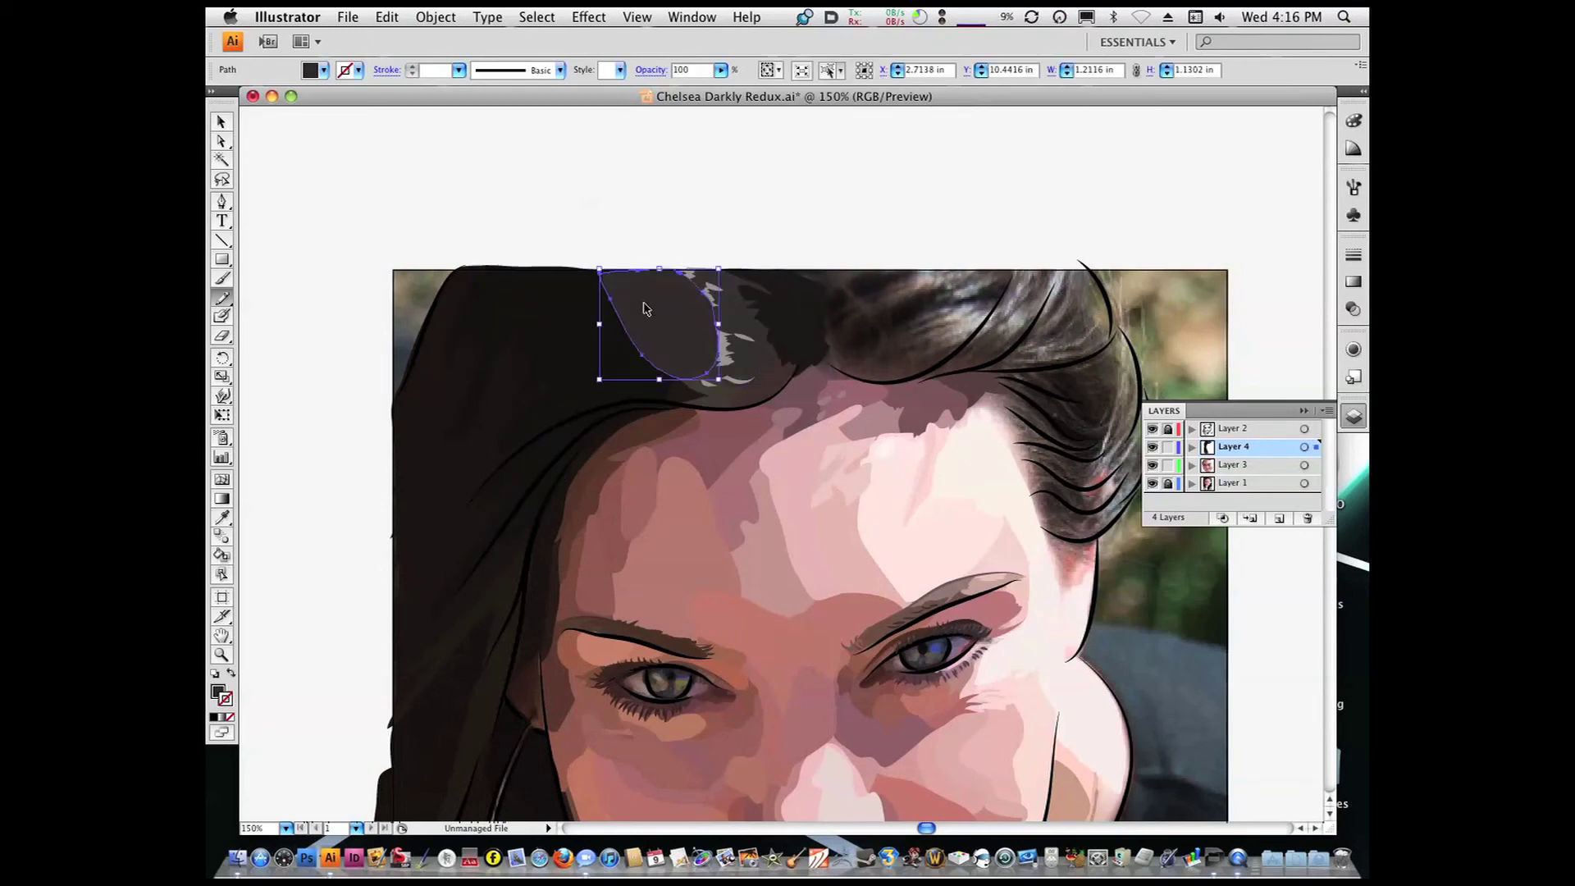
# Trace near-black strands in the swept-back hair just right of the parting and sample a dark grey for the gaps
pyautogui.hscroll(5, 618, 300)
pyautogui.scroll(-1, 619, 300)
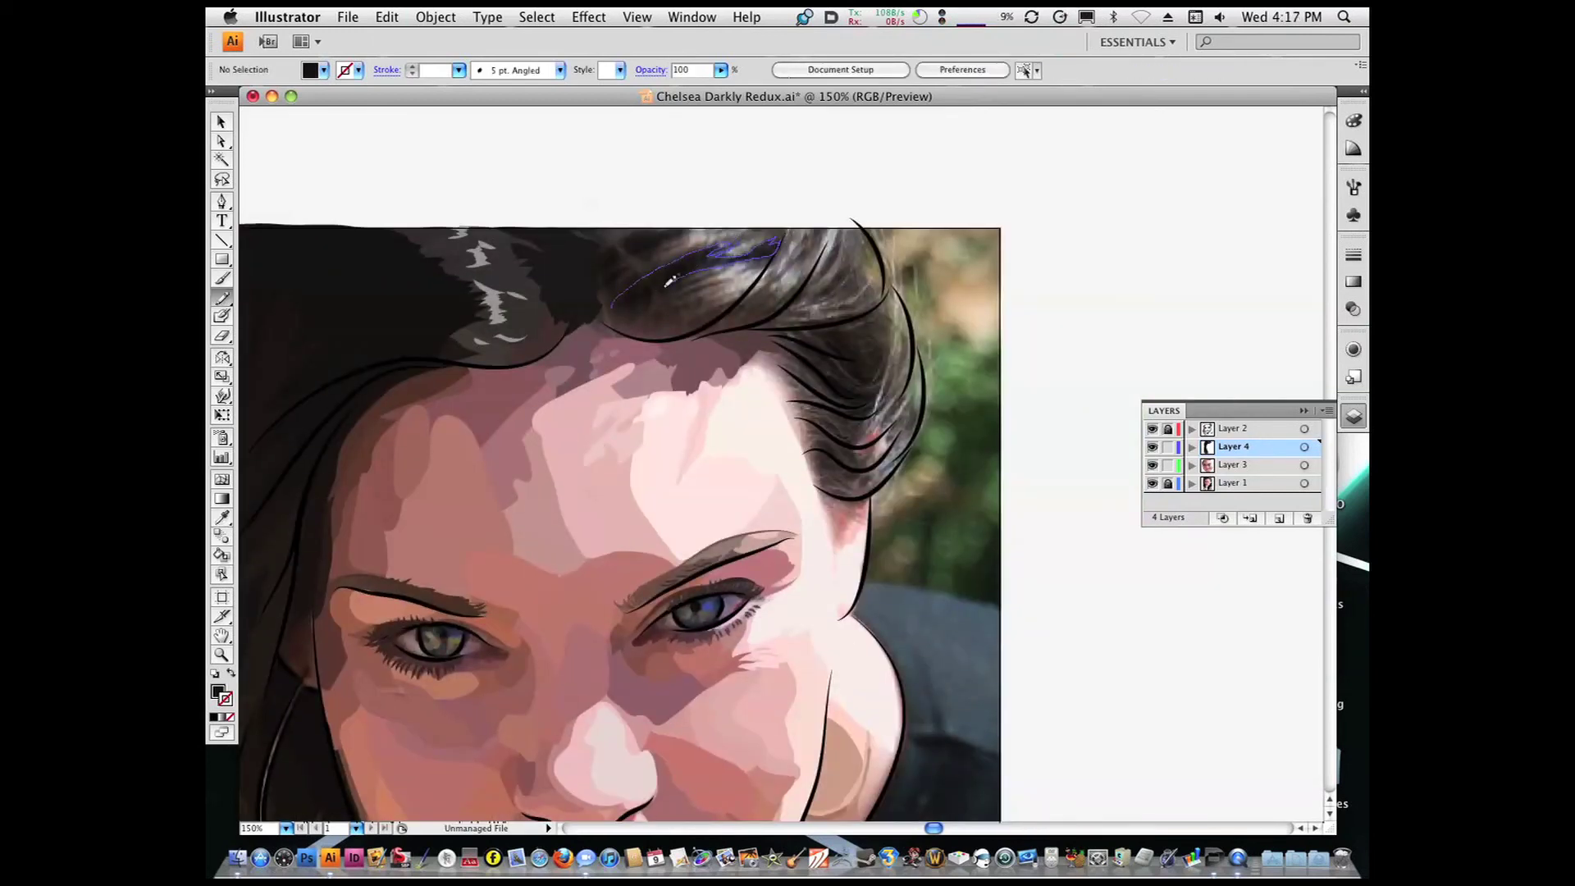
pyautogui.moveTo(696, 297)
pyautogui.mouseDown()
pyautogui.moveTo(614, 304)
pyautogui.moveTo(611, 272)
pyautogui.moveTo(702, 228)
pyautogui.moveTo(634, 246)
pyautogui.mouseUp()
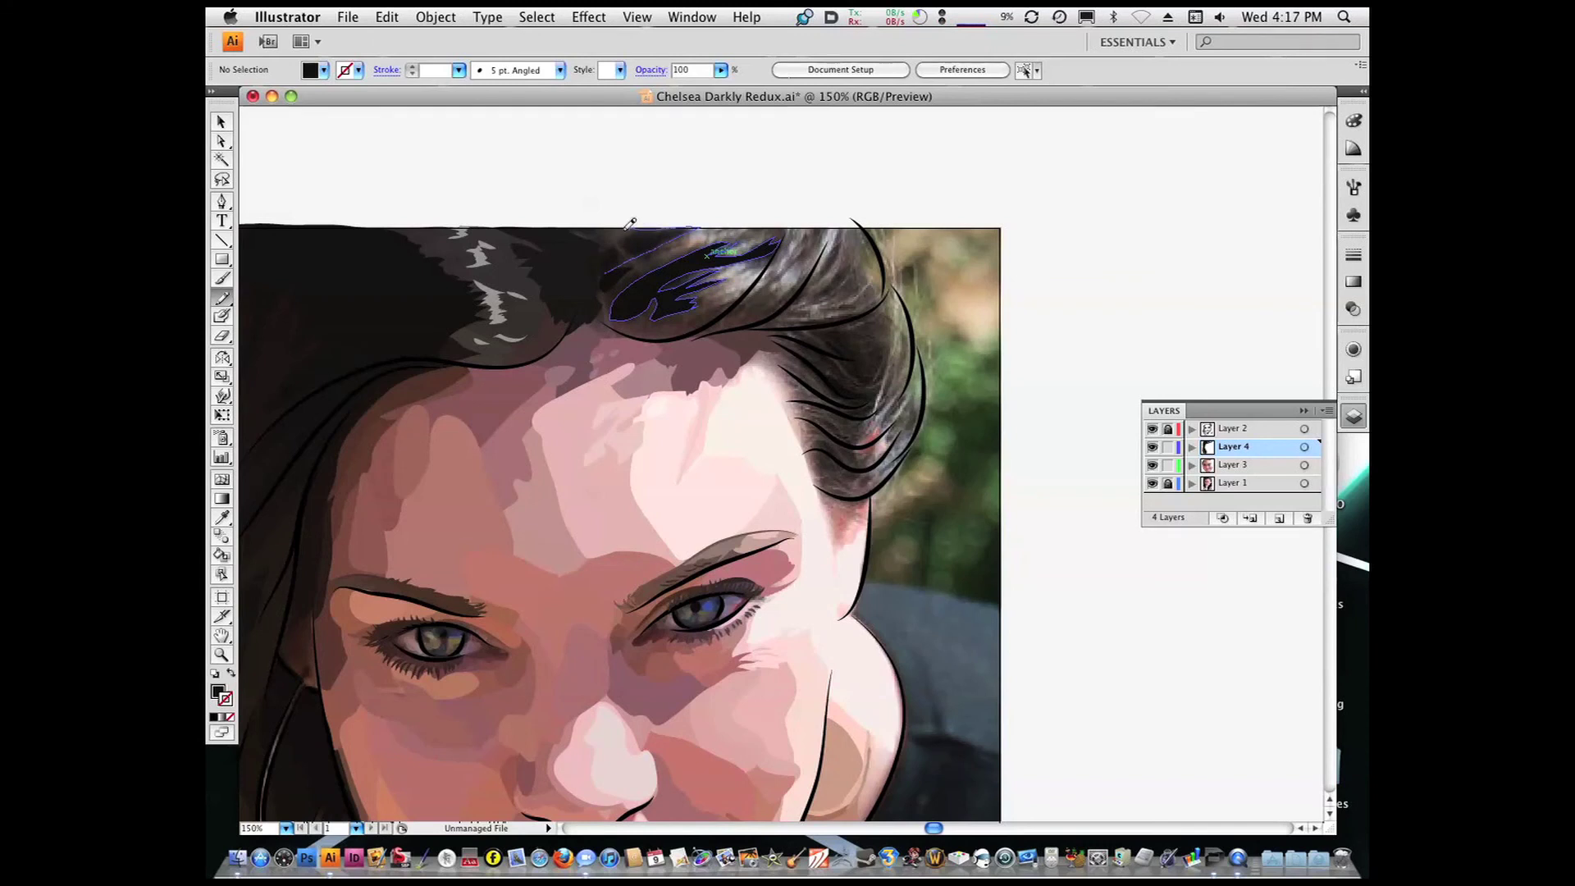
pyautogui.click(597, 240)
pyautogui.press('Delete')
pyautogui.press('i')
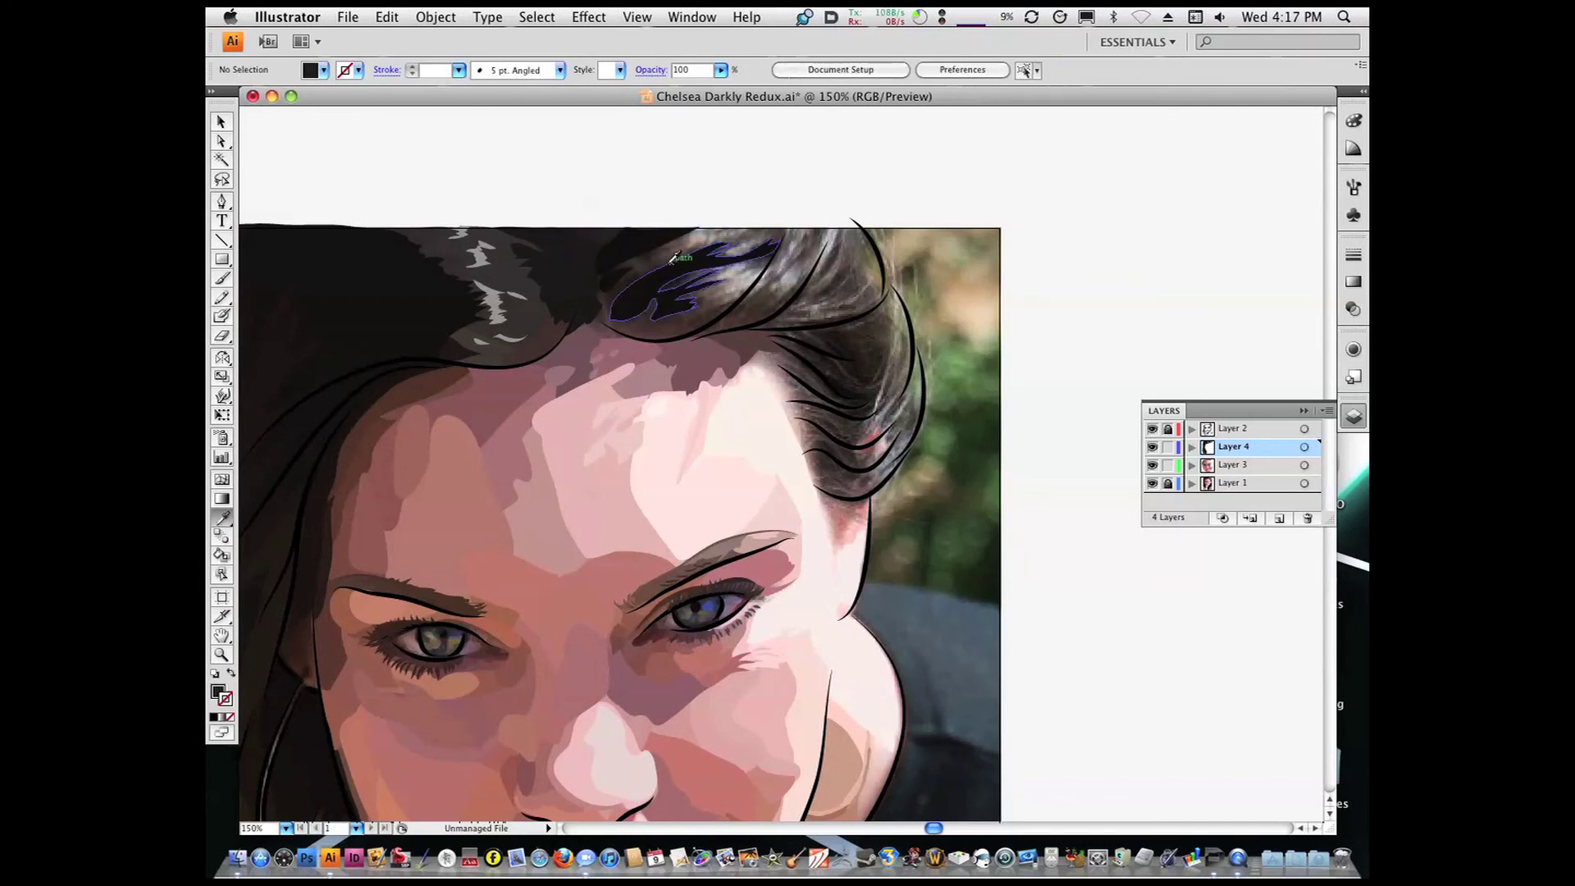
pyautogui.click(610, 302)
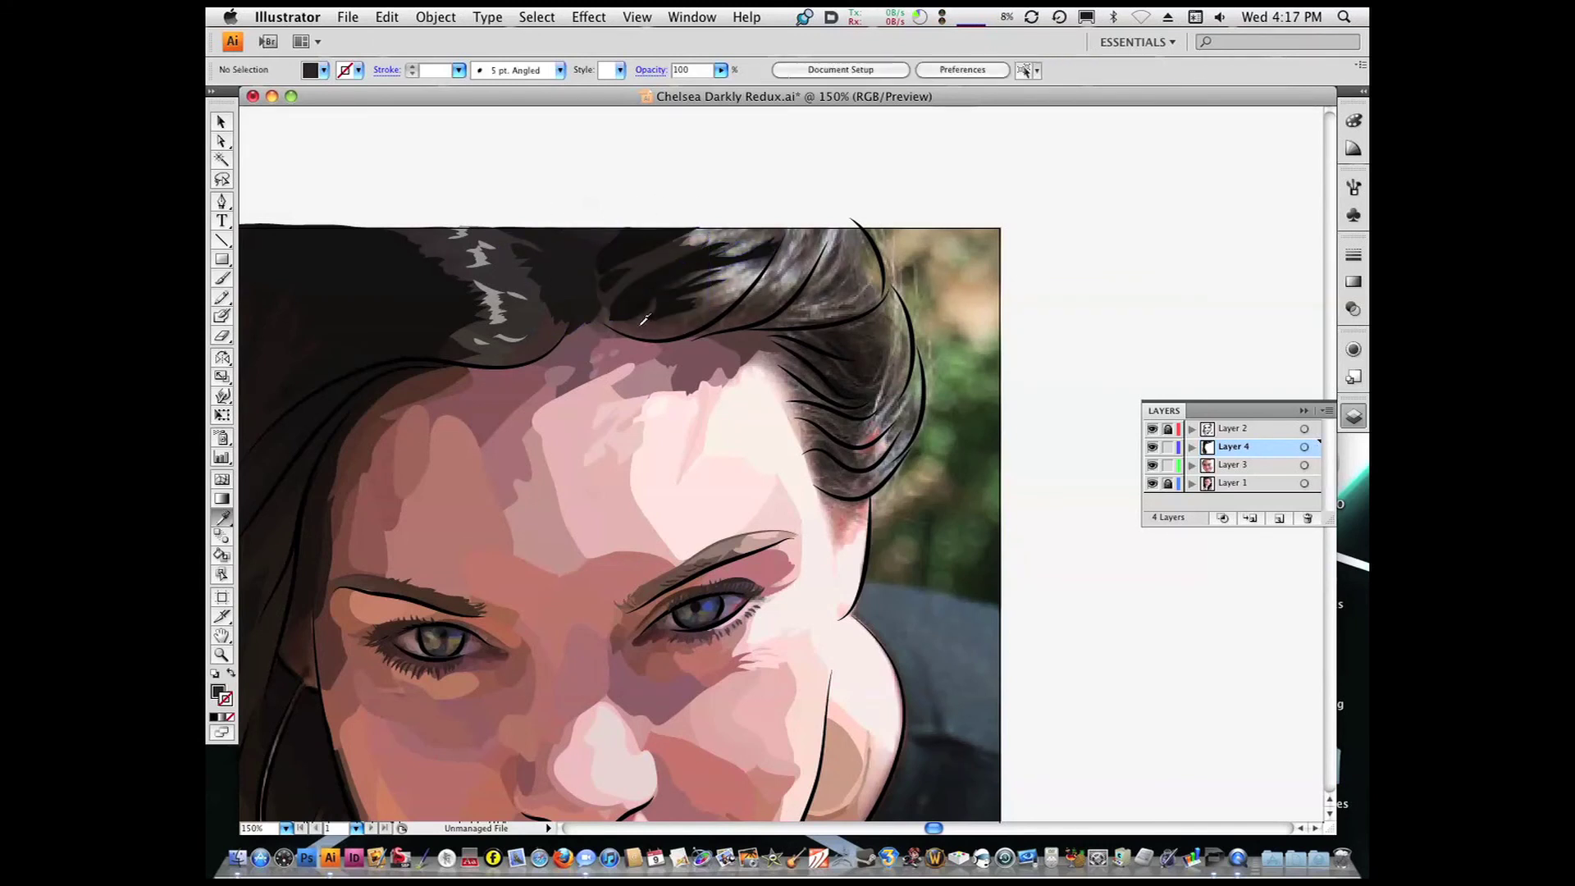
# Draw light grey highlight strands in the swept-back top hair and fill around them with a sampled dark grey
pyautogui.press('i')
pyautogui.click(734, 246)
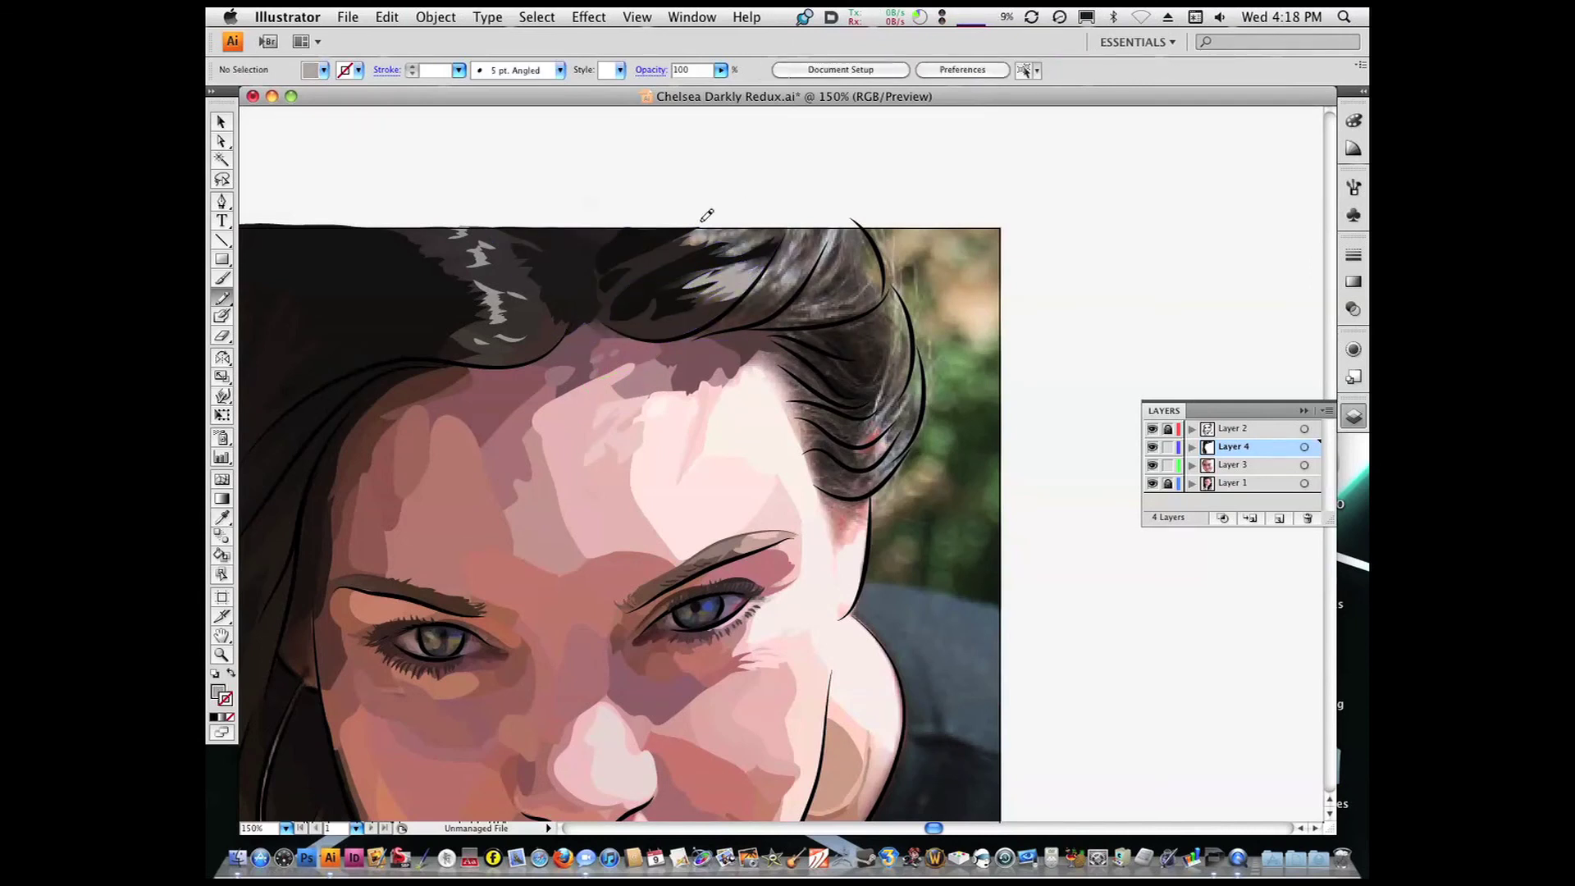
pyautogui.hotkey('shift', 'b')
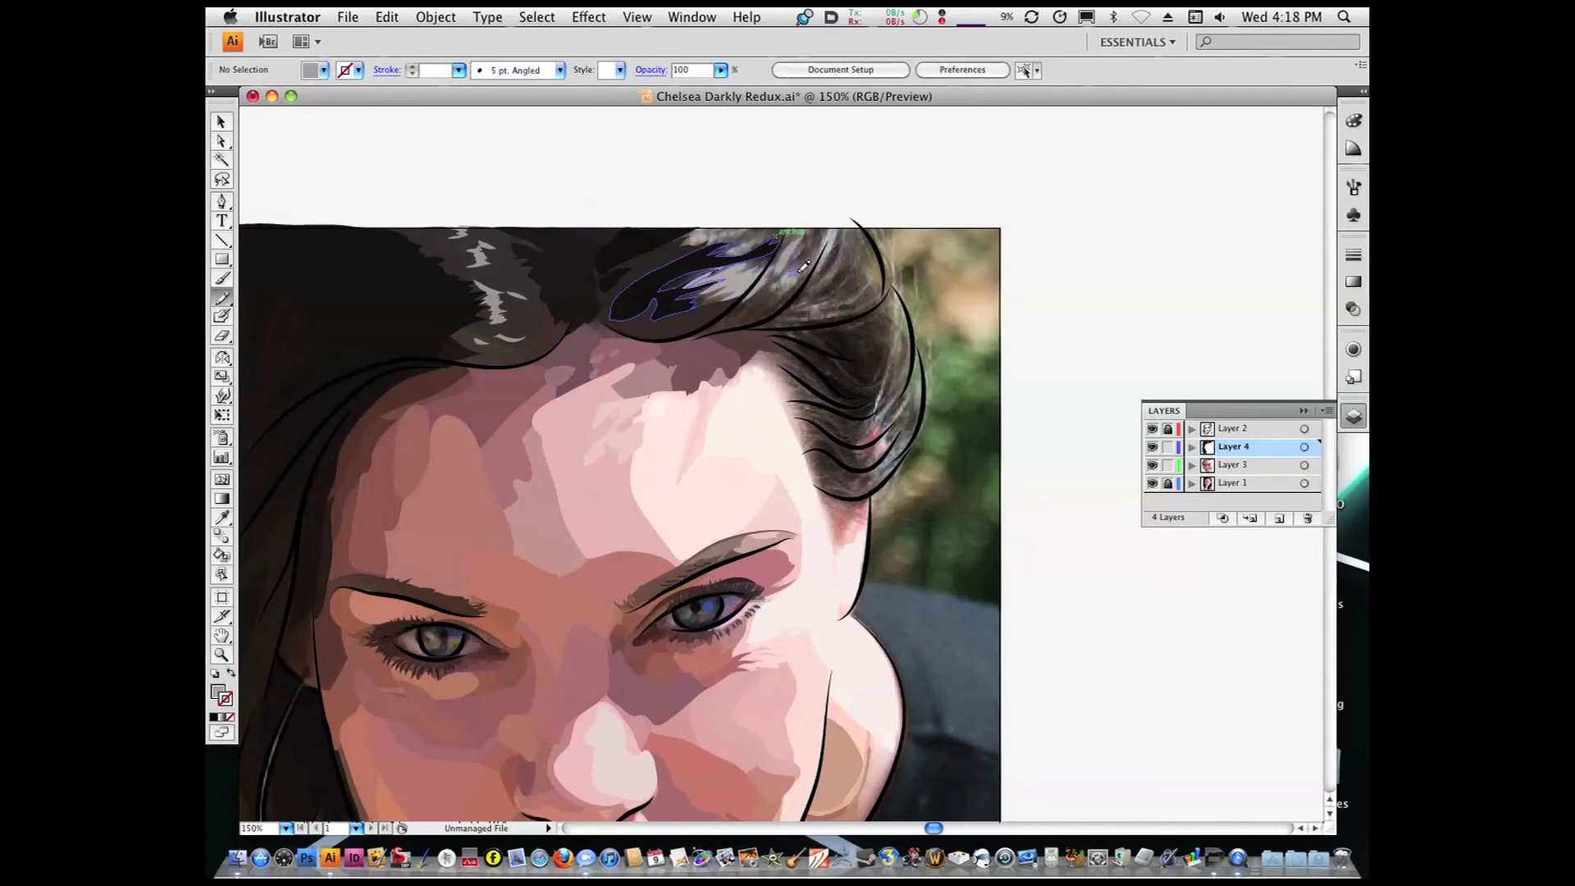
pyautogui.press('i')
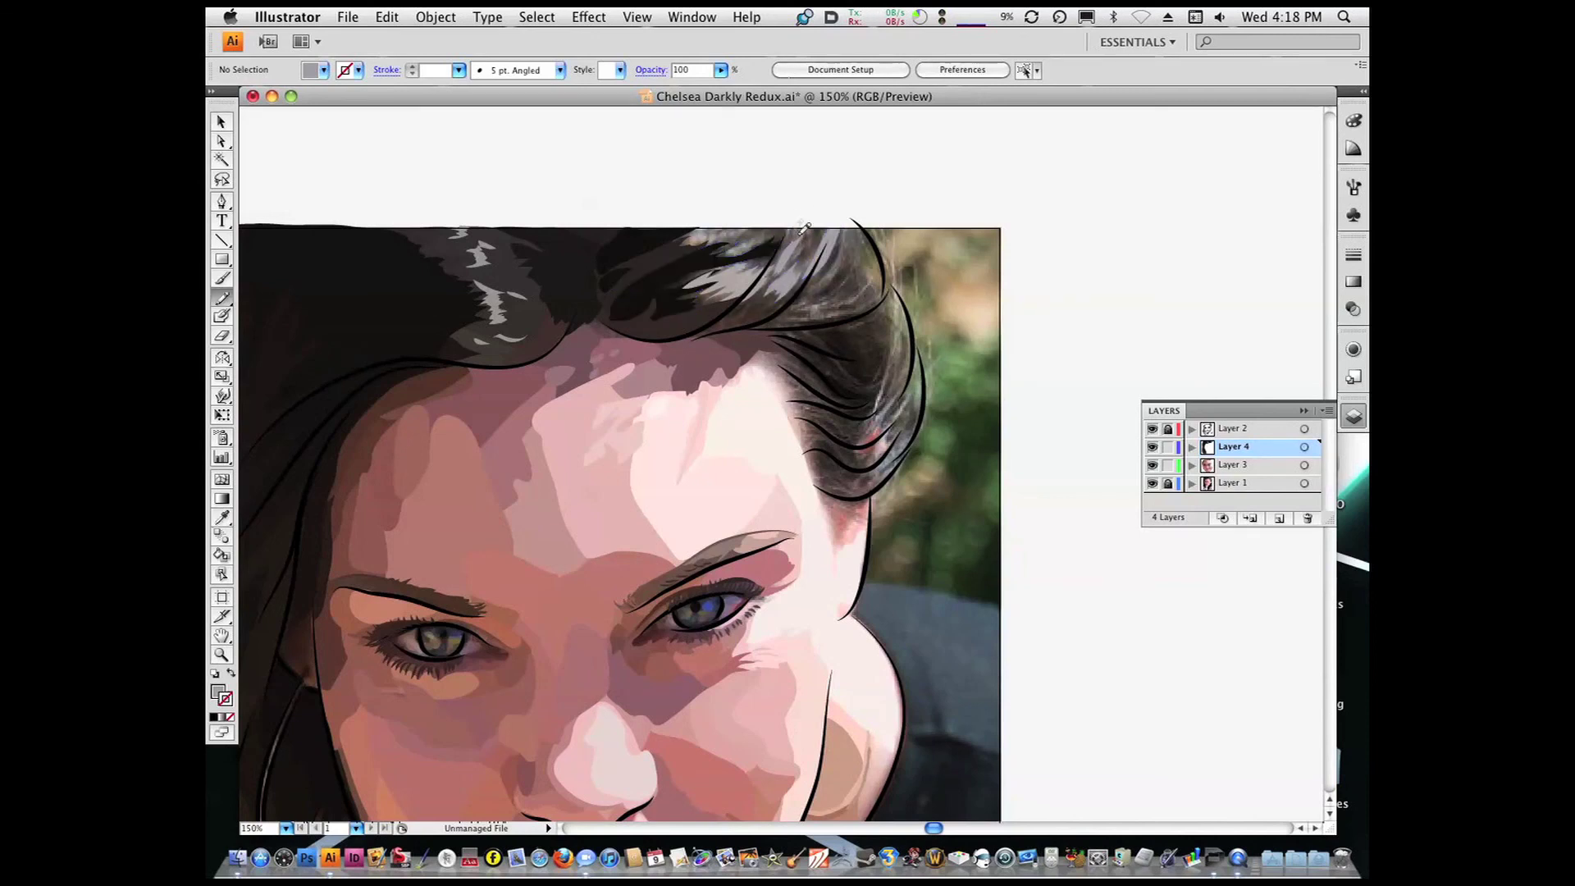
pyautogui.click(753, 250)
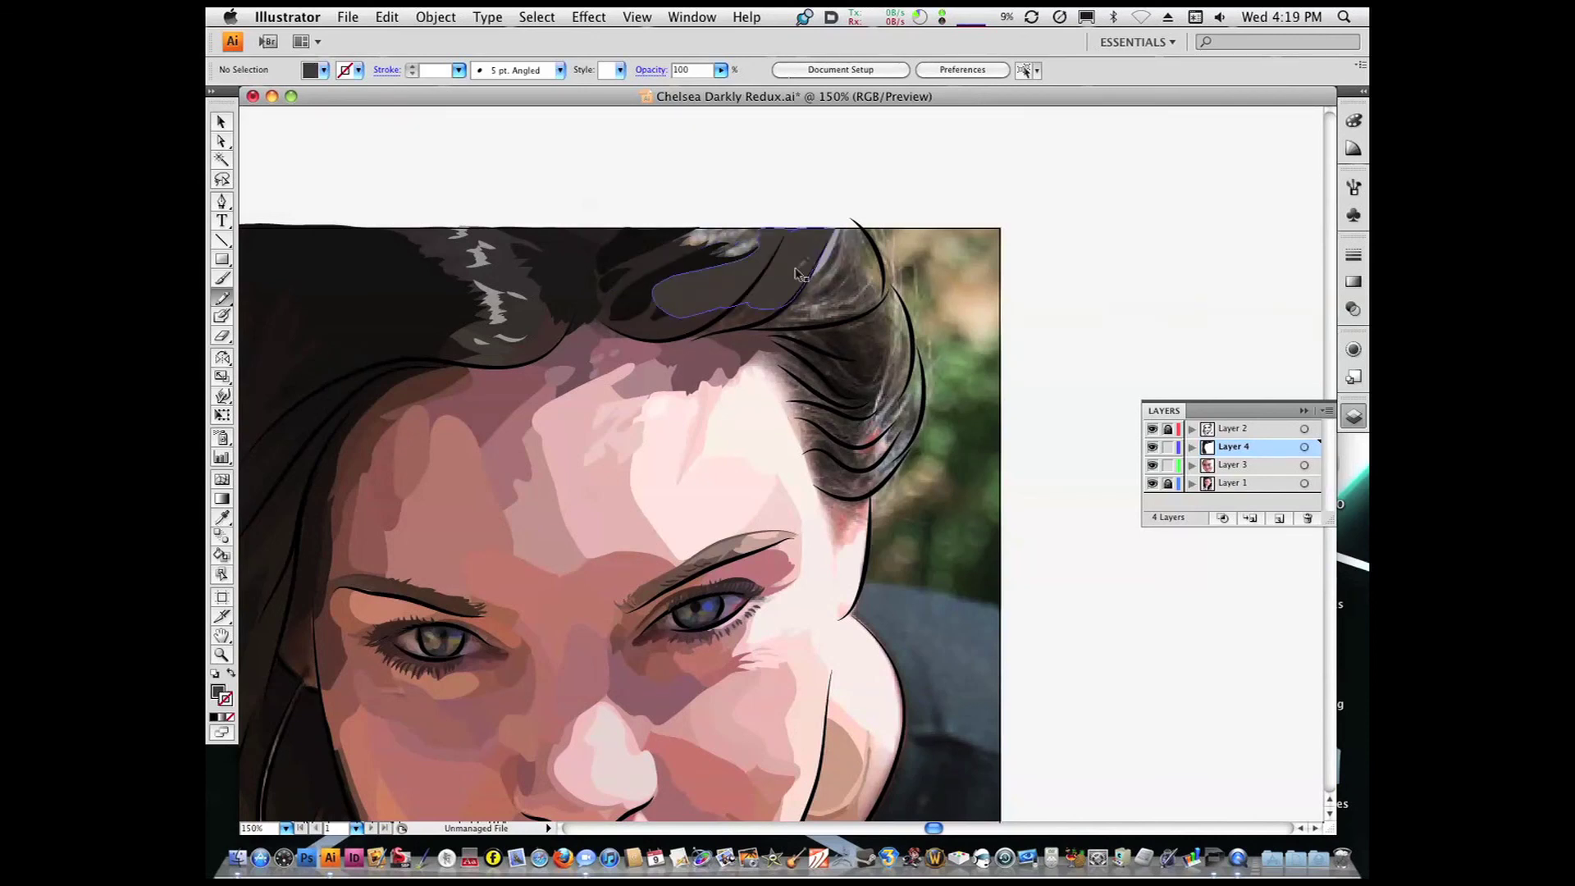
pyautogui.moveTo(748, 322); pyautogui.dragTo(693, 335)
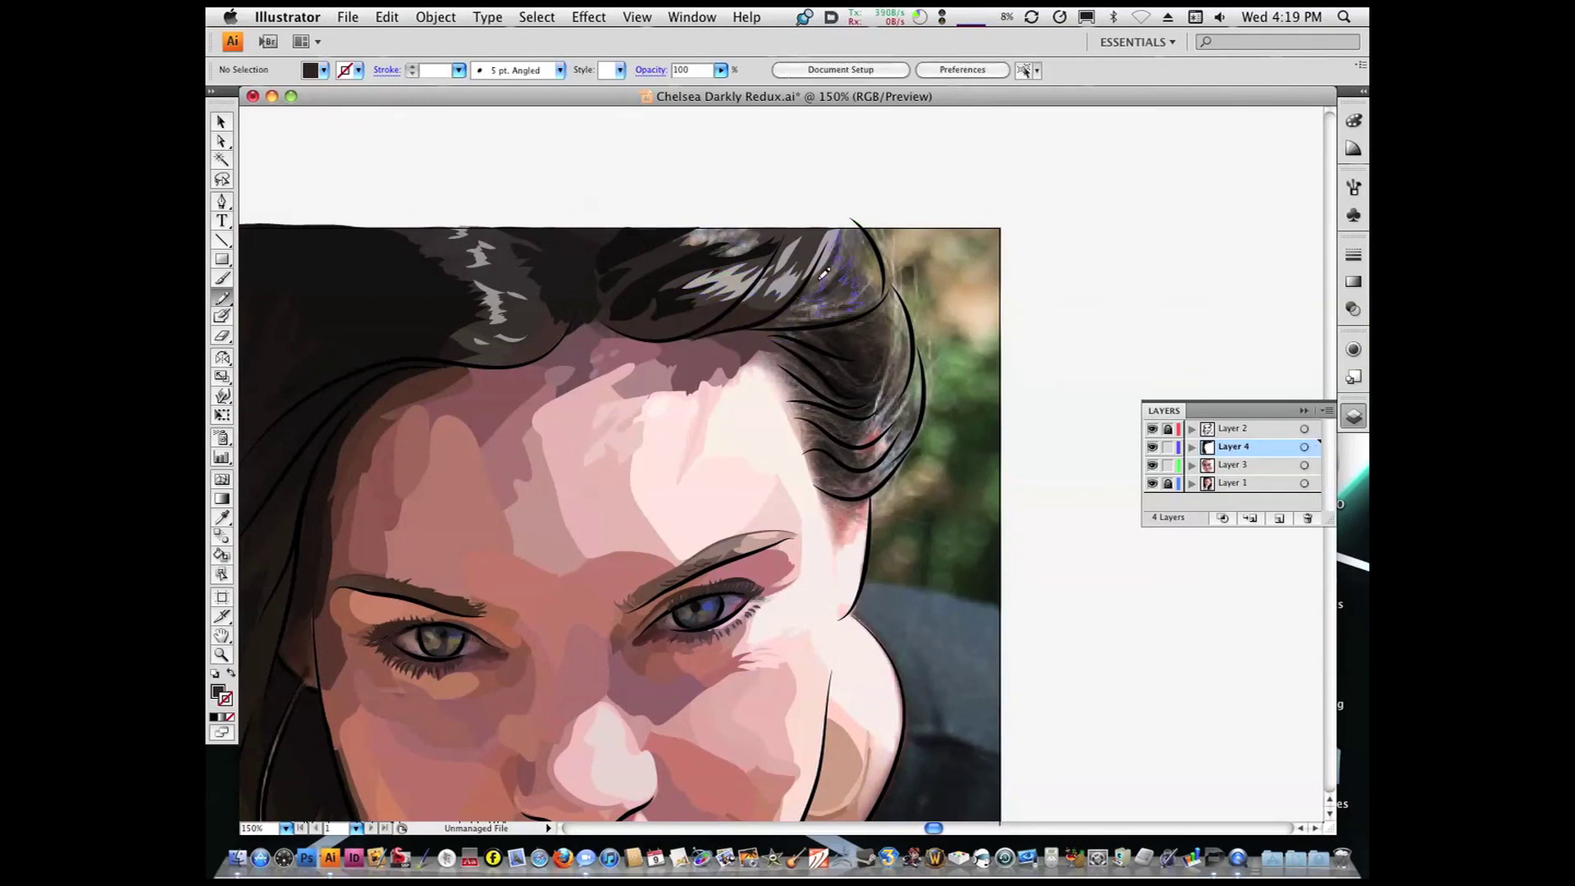
# Trace the dark strands at the right end of the top hair and in the side curls above the ear with sampled dark tones
pyautogui.moveTo(771, 322)
pyautogui.mouseDown()
pyautogui.moveTo(851, 322)
pyautogui.moveTo(887, 340)
pyautogui.moveTo(880, 391)
pyautogui.moveTo(843, 413)
pyautogui.moveTo(802, 325)
pyautogui.moveTo(796, 395)
pyautogui.mouseUp()
pyautogui.press('i')
pyautogui.click(798, 350)
pyautogui.hotkey('shift', 'b')
pyautogui.moveTo(869, 465); pyautogui.dragTo(871, 468)
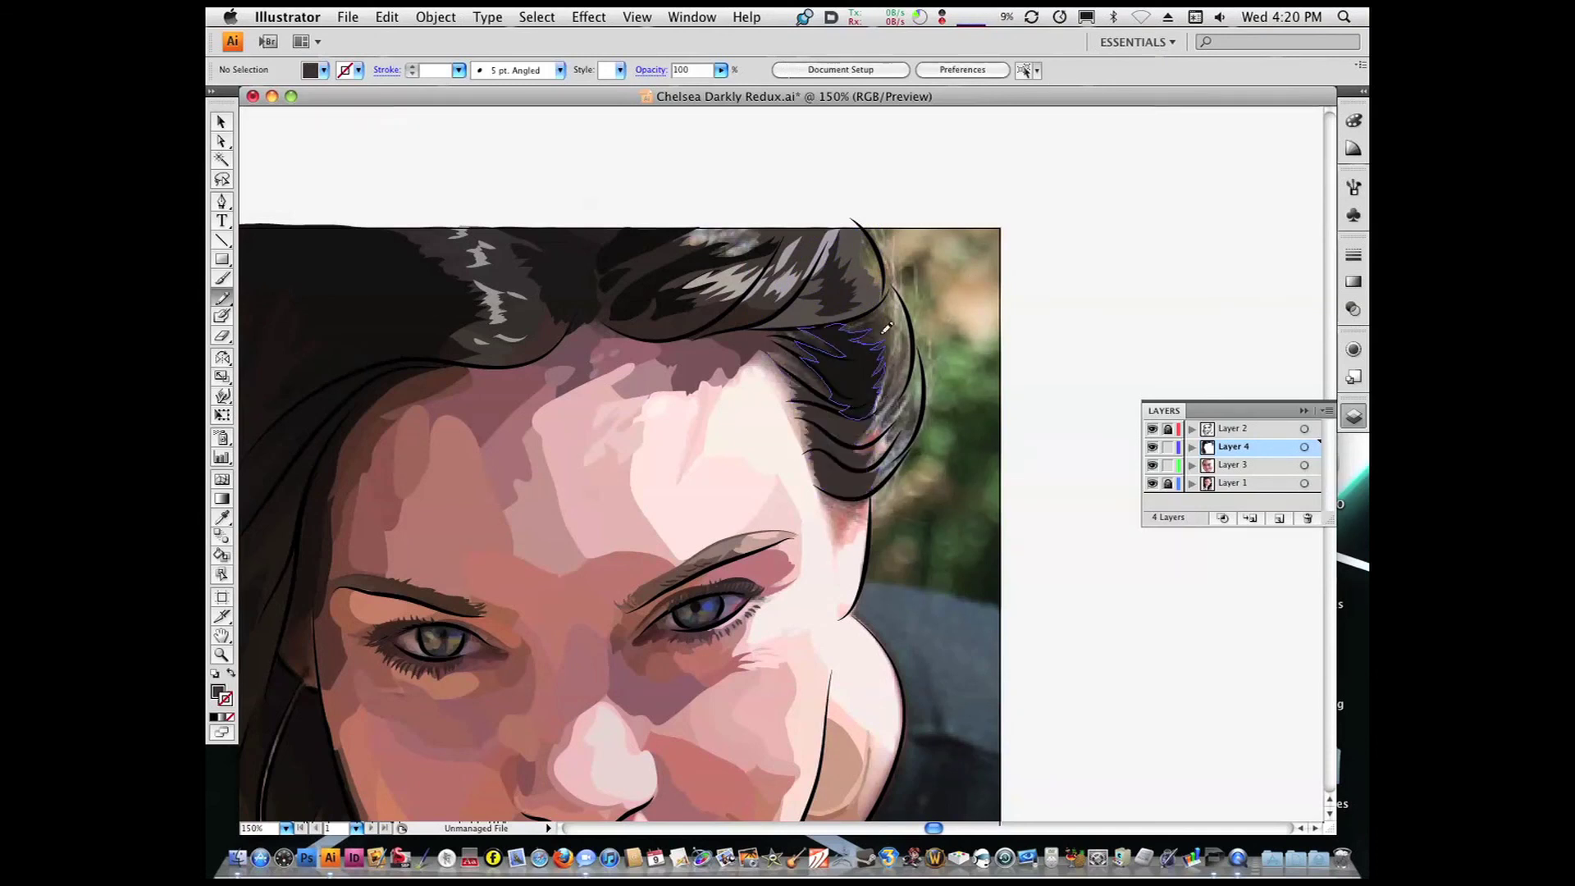
# Fill the outer edge and lower end of the right side curls with freehand shapes in sampled dark greys
pyautogui.press('i')
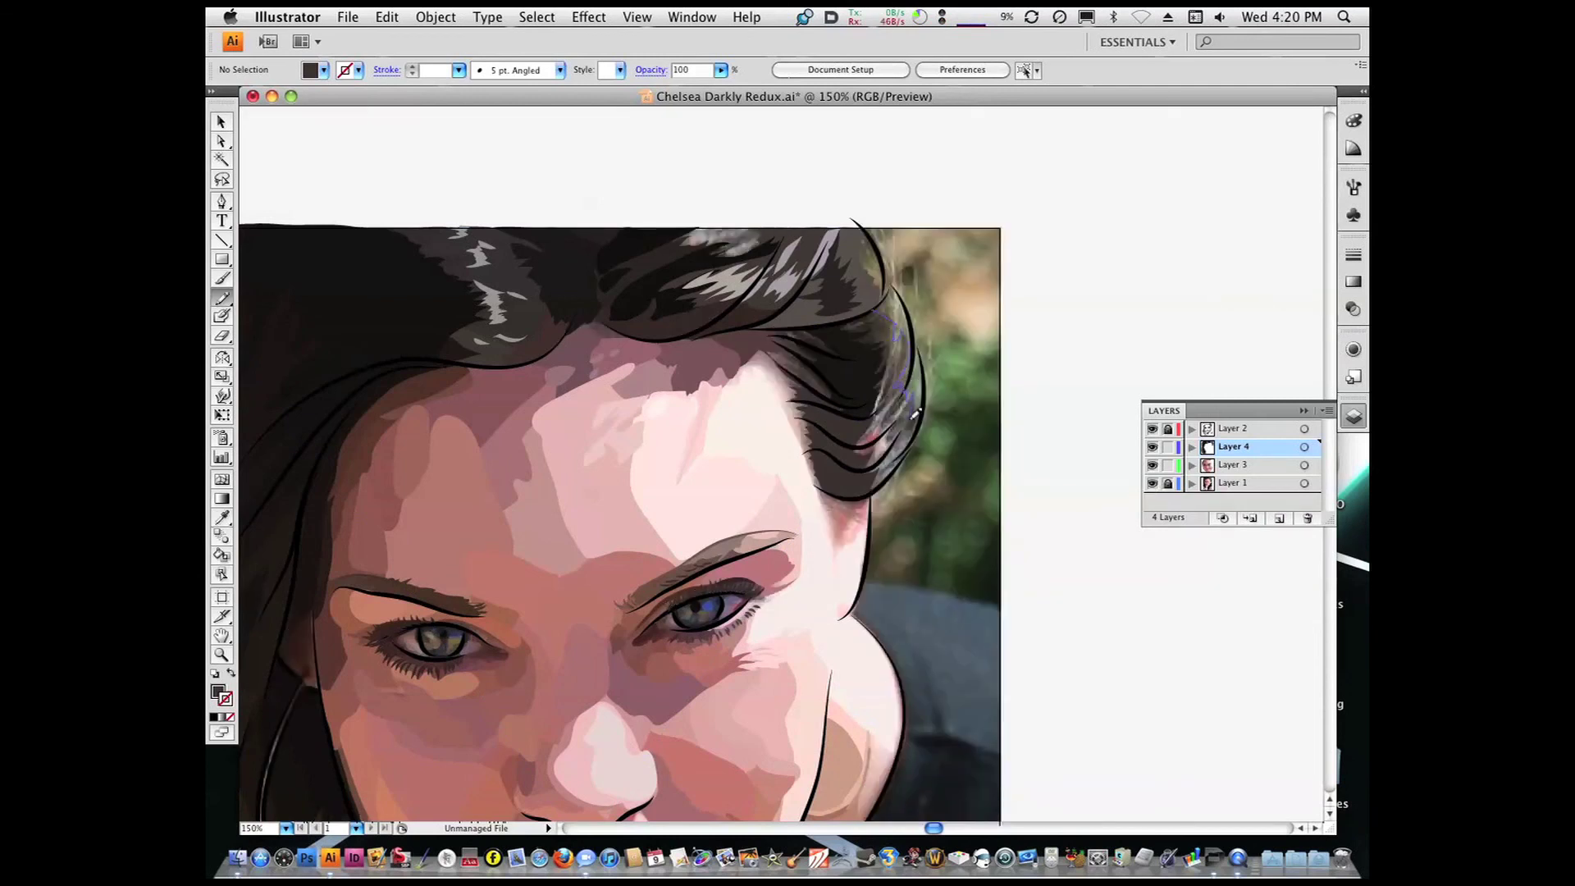
pyautogui.moveTo(894, 363); pyautogui.dragTo(832, 324)
pyautogui.press('i')
pyautogui.moveTo(818, 469); pyautogui.dragTo(818, 471)
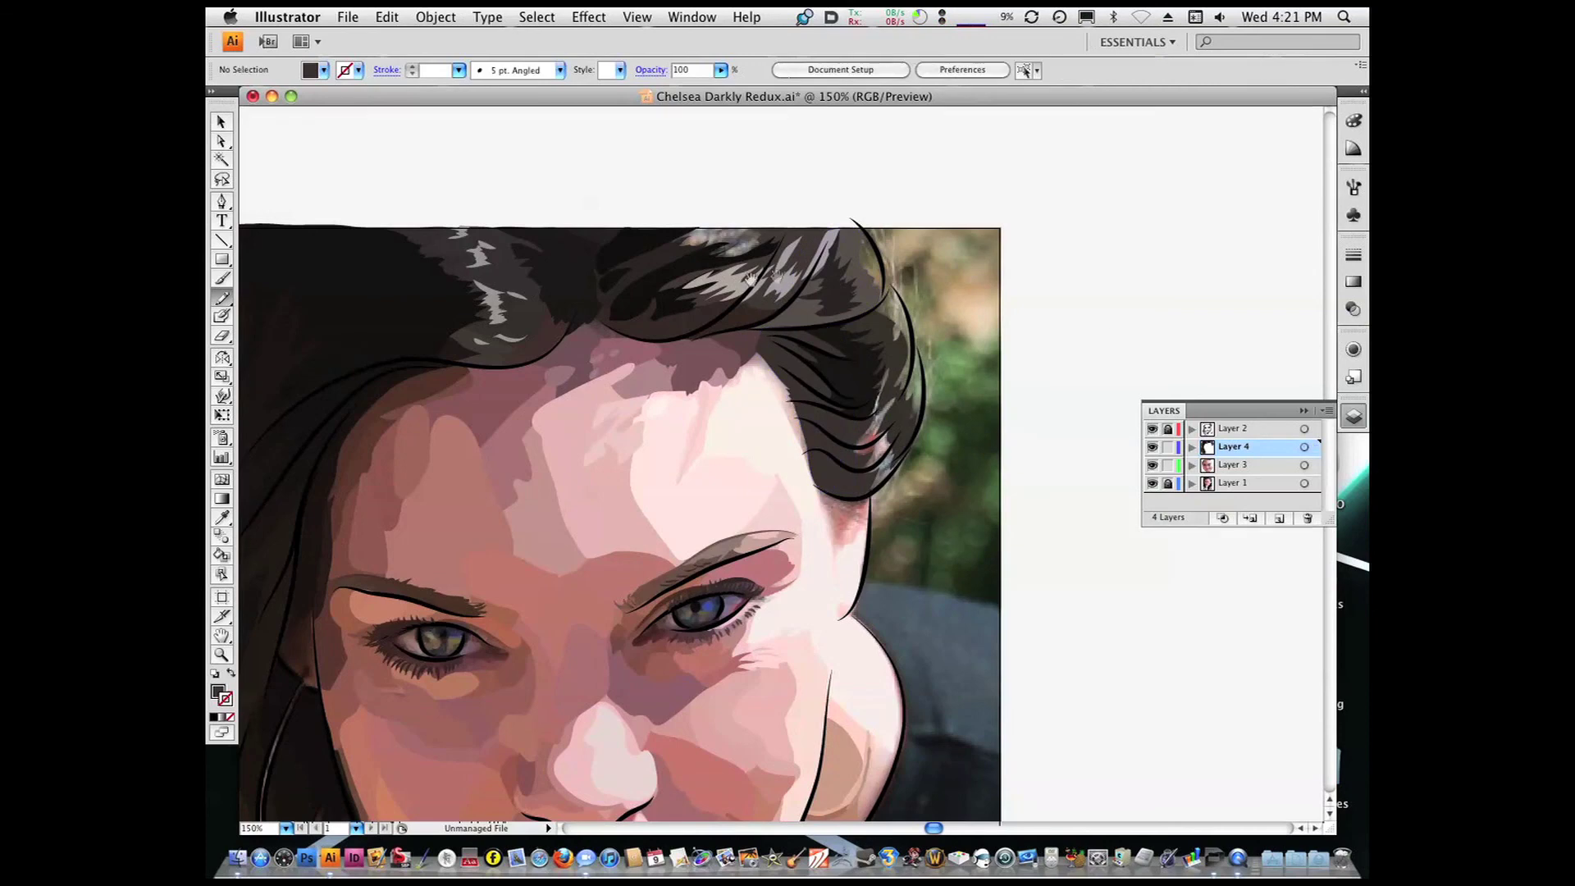
# Add a grey-brown shape over the top hair highlights right of the parting and check the artwork with the photo layer hidden
pyautogui.hotkey('shift', 'b')
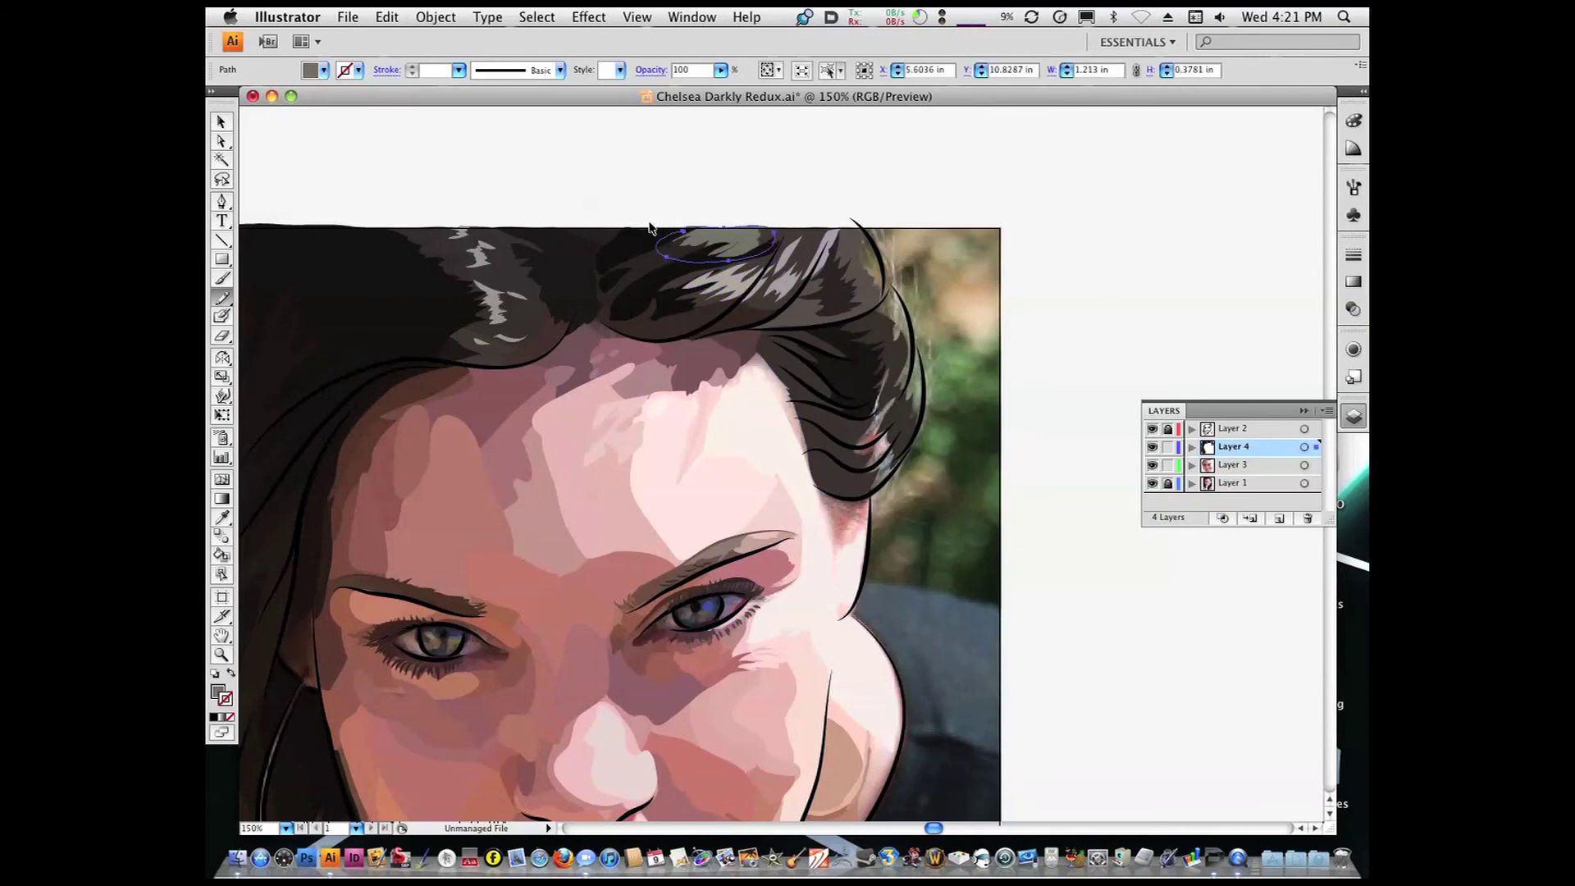
pyautogui.press('super+minus')
pyautogui.click(1152, 482)
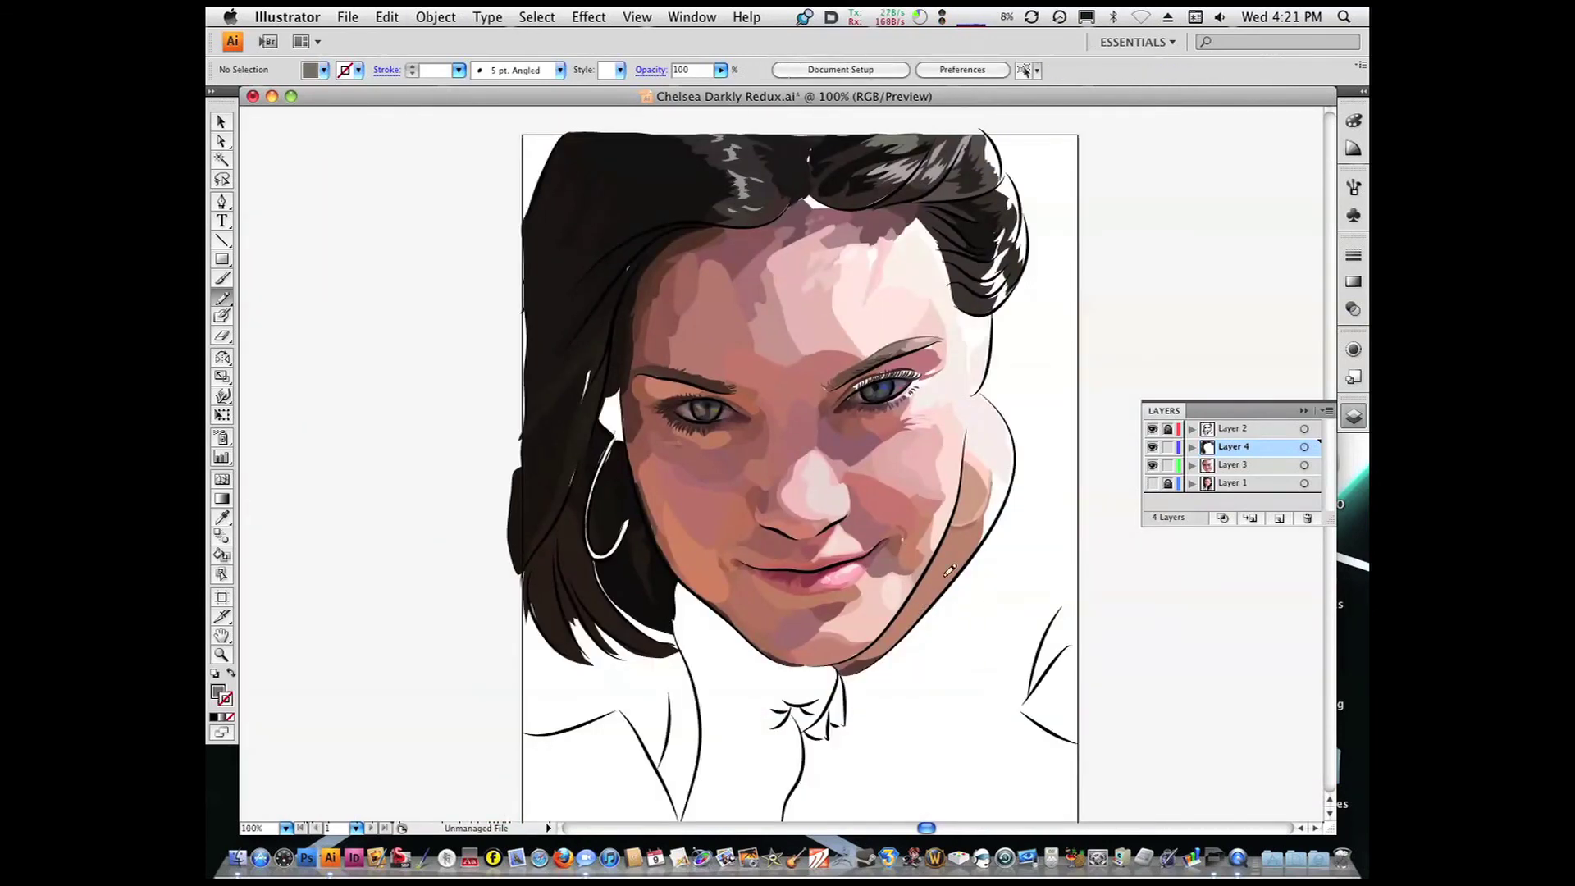
pyautogui.click(1152, 482)
# Shade the ear and earlobe above the hoop earring with freehand shapes in sampled dark browns
pyautogui.scroll(3, 679, 535)
pyautogui.moveTo(718, 472)
pyautogui.mouseDown()
pyautogui.moveTo(648, 320)
pyautogui.moveTo(607, 443)
pyautogui.mouseUp()
pyautogui.moveTo(752, 483); pyautogui.dragTo(751, 484)
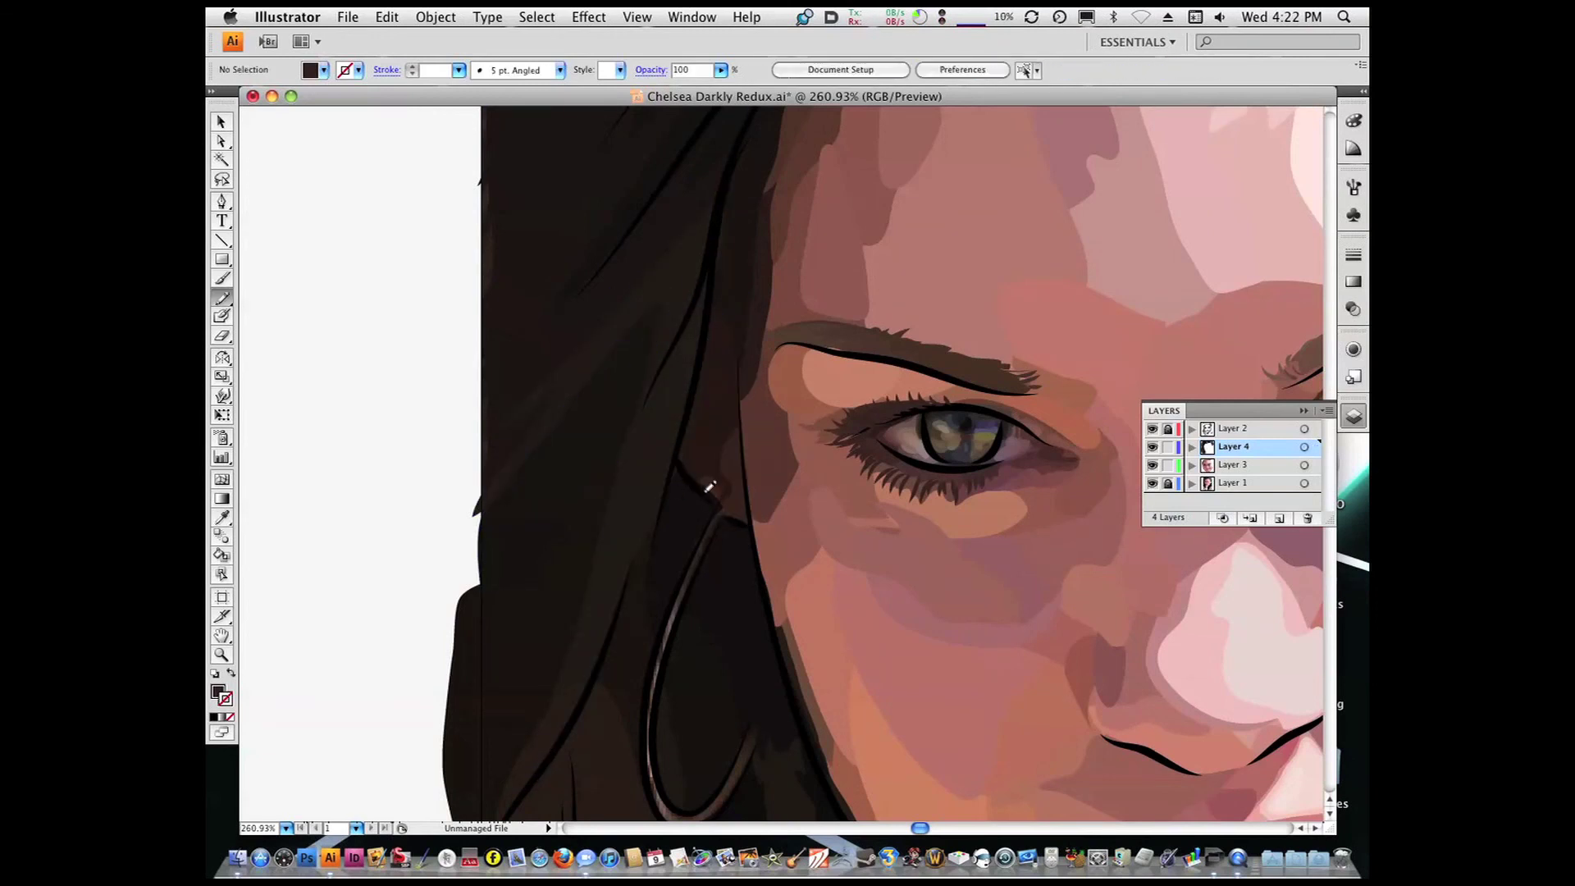
pyautogui.scroll(5, 726, 419)
pyautogui.press('n')
pyautogui.moveTo(652, 358); pyautogui.dragTo(645, 326)
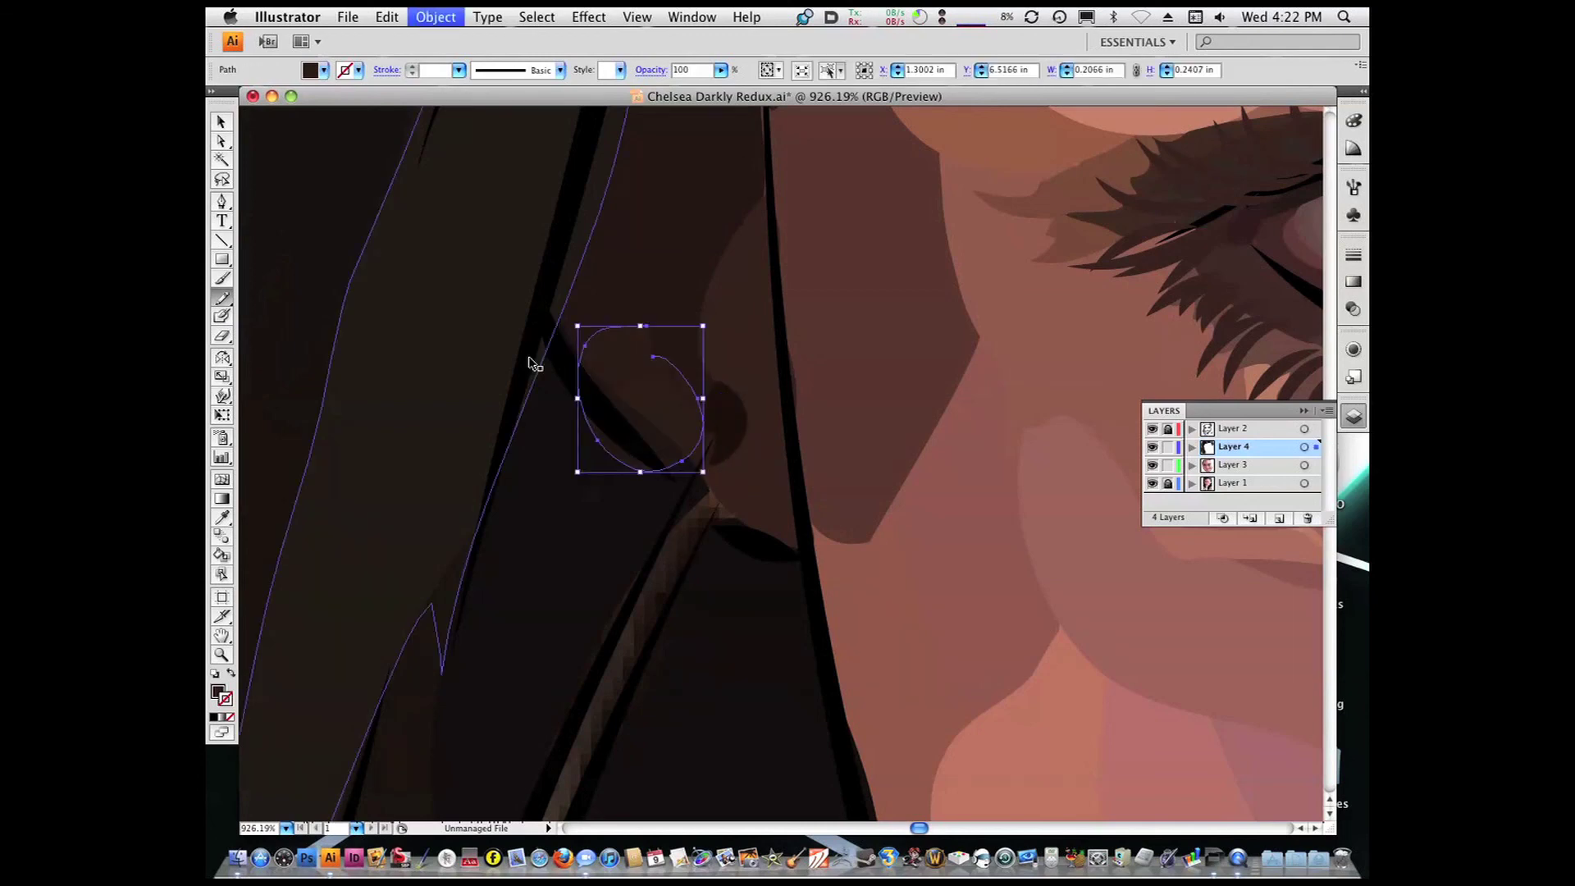
# Trace the upper part of the hoop earring below the earlobe with freehand shapes in sampled grey-brown tones
pyautogui.scroll(-6, 460, 461)
pyautogui.scroll(3, 540, 248)
pyautogui.press('i')
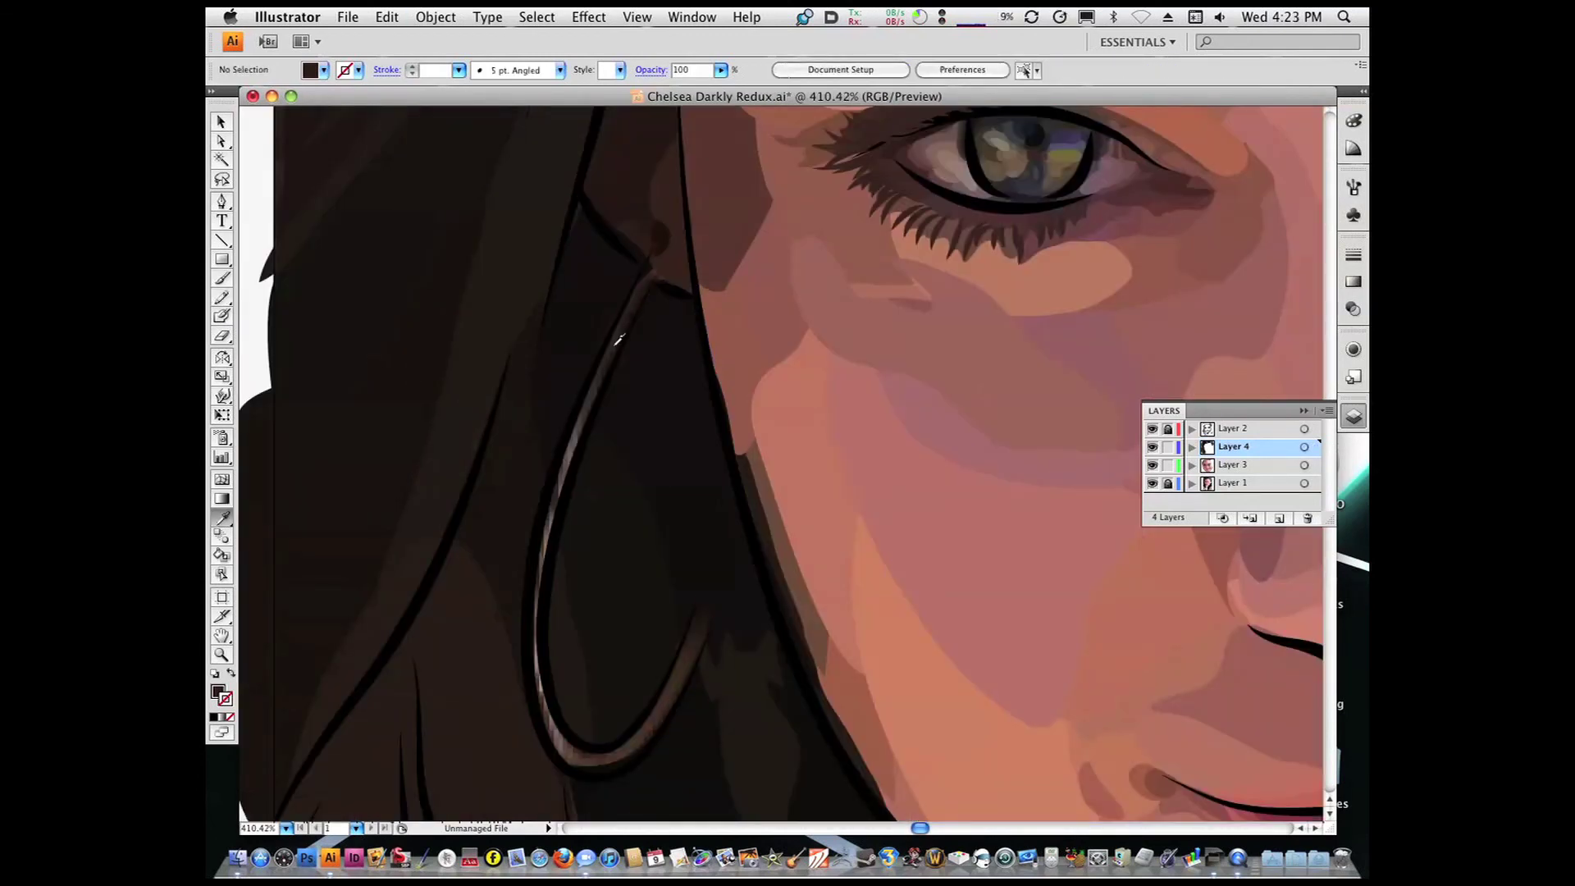
pyautogui.press('n')
pyautogui.moveTo(599, 380); pyautogui.dragTo(670, 244)
pyautogui.press('i')
pyautogui.moveTo(629, 338)
pyautogui.mouseDown()
pyautogui.moveTo(553, 542)
pyautogui.moveTo(566, 460)
pyautogui.mouseUp()
pyautogui.press('n')
pyautogui.press('i')
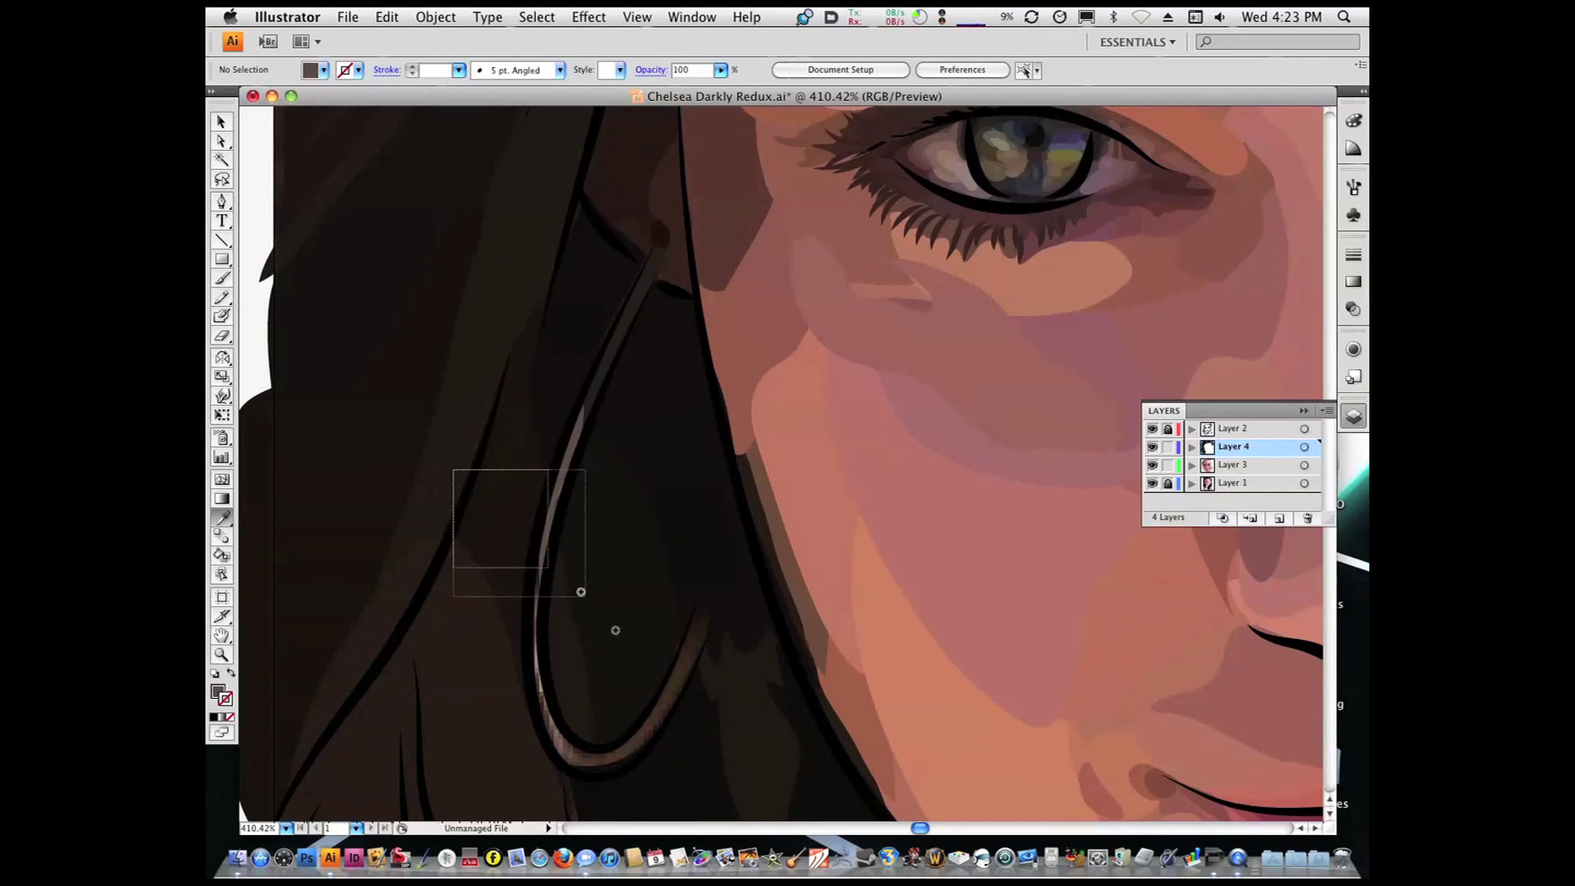
# Trace the light and tan highlights along the outer curve of the hoop earring with freehand shapes in sampled colours
pyautogui.scroll(3, 474, 492)
pyautogui.press('n')
pyautogui.moveTo(598, 309)
pyautogui.mouseDown()
pyautogui.moveTo(599, 374)
pyautogui.moveTo(587, 353)
pyautogui.mouseUp()
pyautogui.press('i')
pyautogui.press('i')
pyautogui.click(604, 475)
pyautogui.press('n')
pyautogui.moveTo(608, 502)
pyautogui.mouseDown()
pyautogui.moveTo(626, 503)
pyautogui.moveTo(624, 475)
pyautogui.moveTo(613, 498)
pyautogui.moveTo(592, 493)
pyautogui.moveTo(611, 560)
pyautogui.mouseUp()
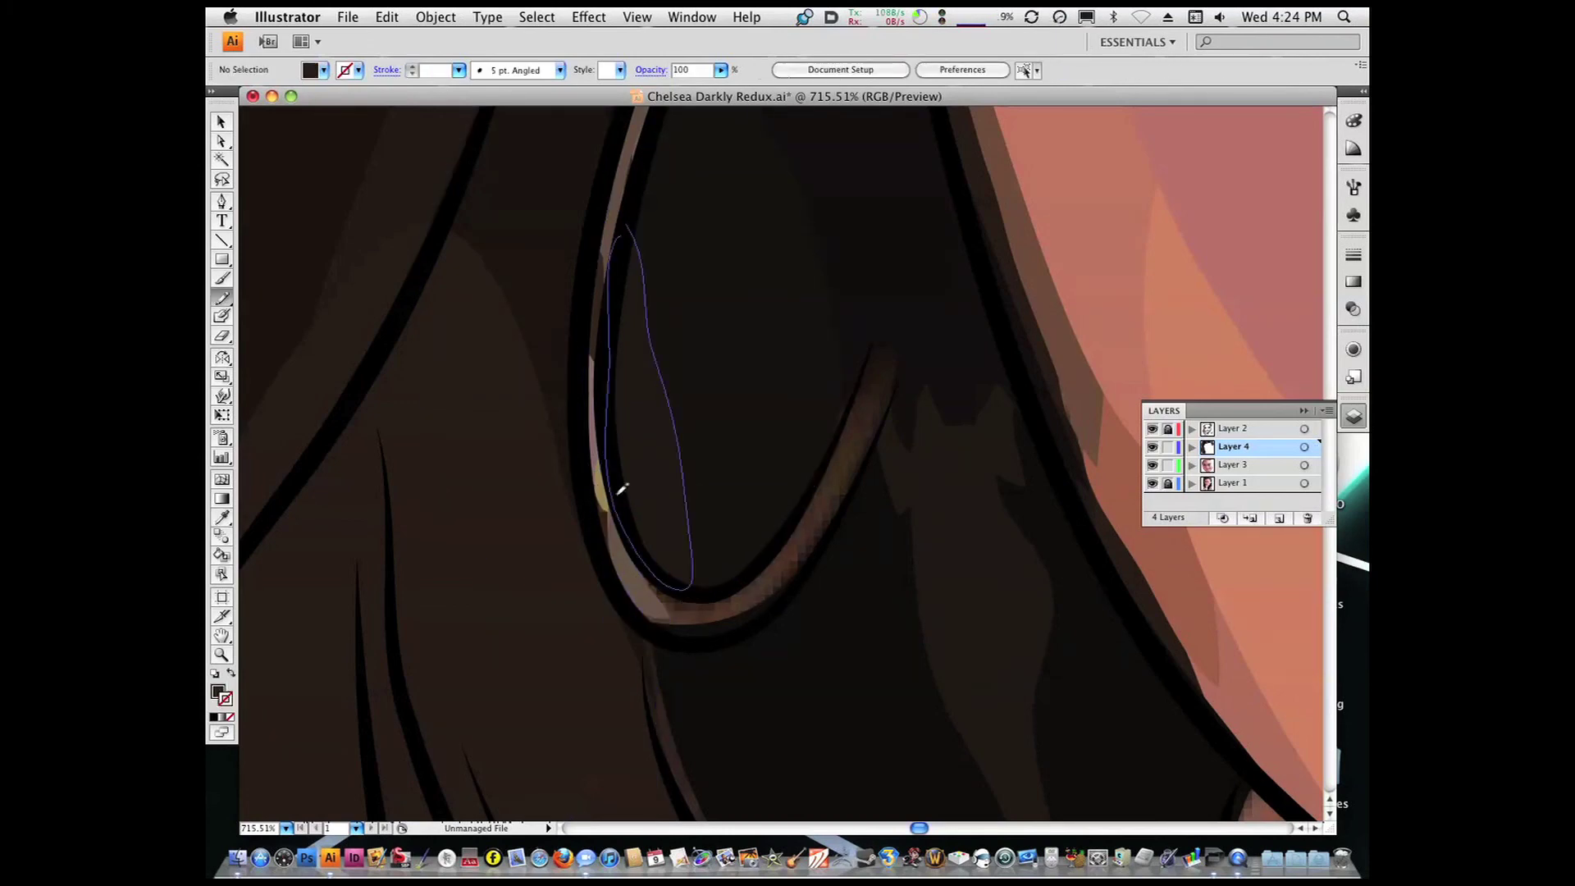
# Finish the hoop's lower curve and darken the area inside the hoop with freehand shapes in sampled tones
pyautogui.press('i')
pyautogui.click(622, 517)
pyautogui.press('n')
pyautogui.press('super+minus')
pyautogui.press('super+minus')
pyautogui.press('super+minus')
pyautogui.press('super+minus')
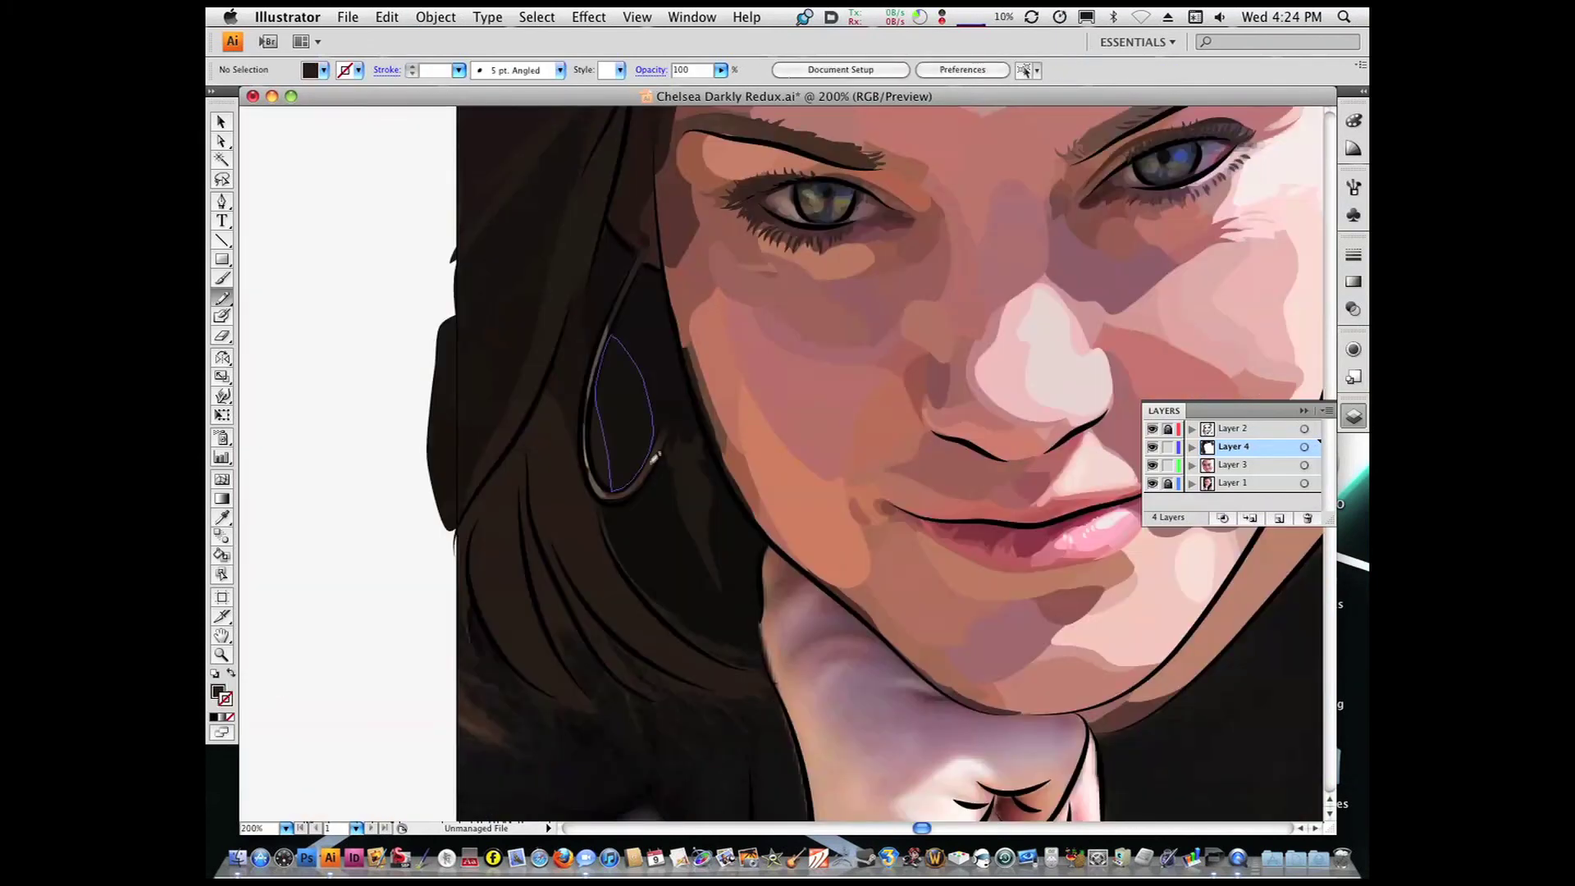
# Check the artwork with the photo layer hidden and fill the remaining gaps around the hoop earring with dark freehand shapes
pyautogui.press('super+0')
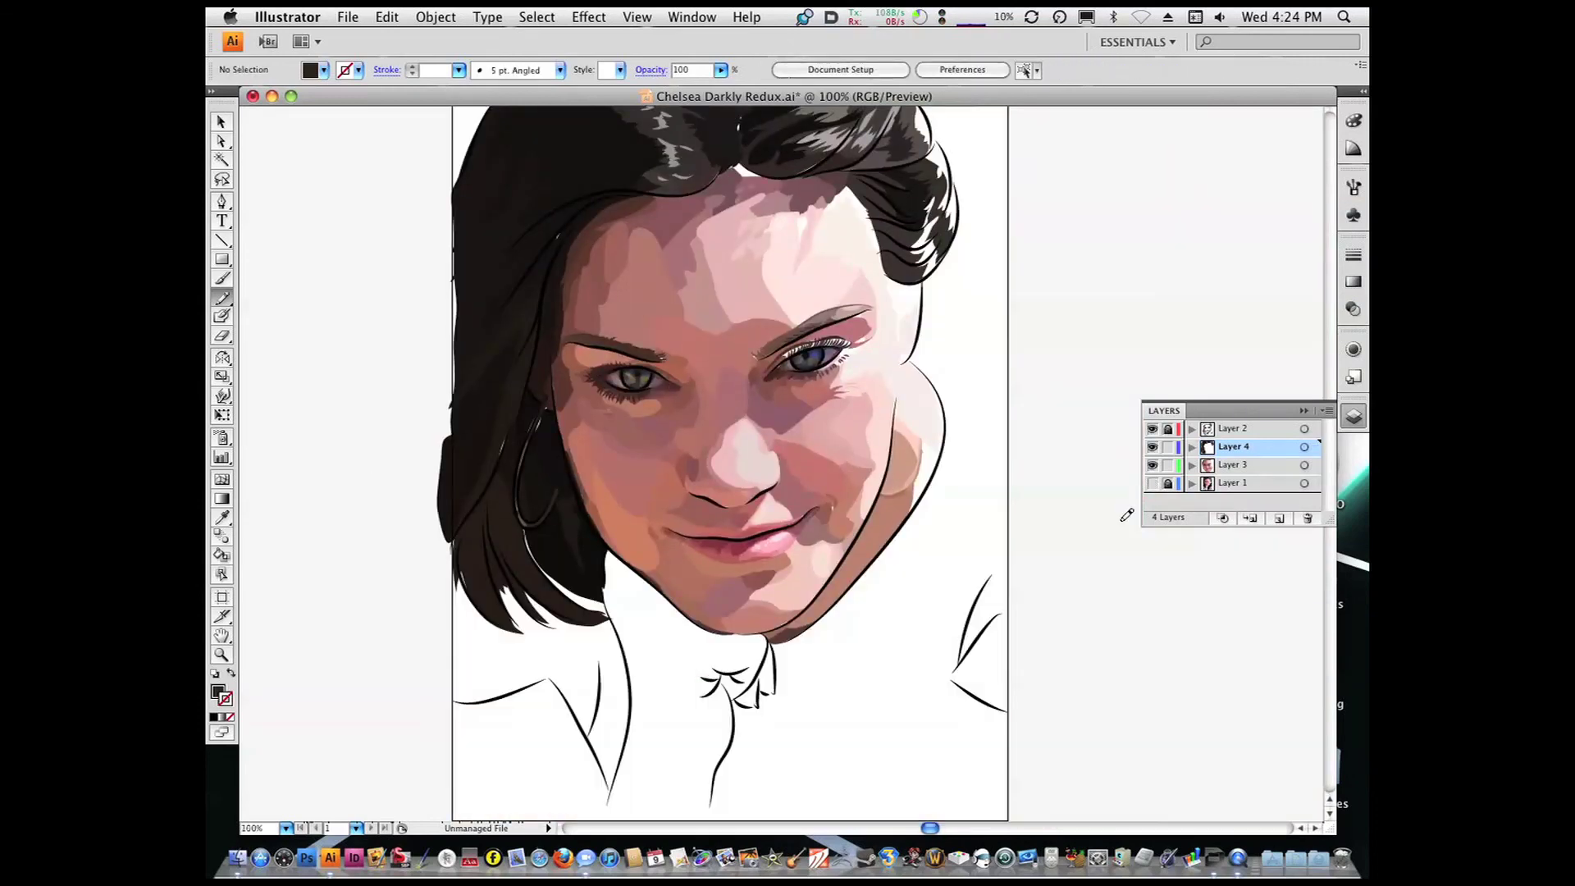
pyautogui.click(541, 460)
pyautogui.moveTo(492, 411); pyautogui.dragTo(653, 393)
pyautogui.keyDown('super'); pyautogui.click(309, 457); pyautogui.keyUp('super')
pyautogui.keyDown('super'); pyautogui.click(516, 533); pyautogui.keyUp('super')
pyautogui.press('super+shift+a')
pyautogui.press('super+0')
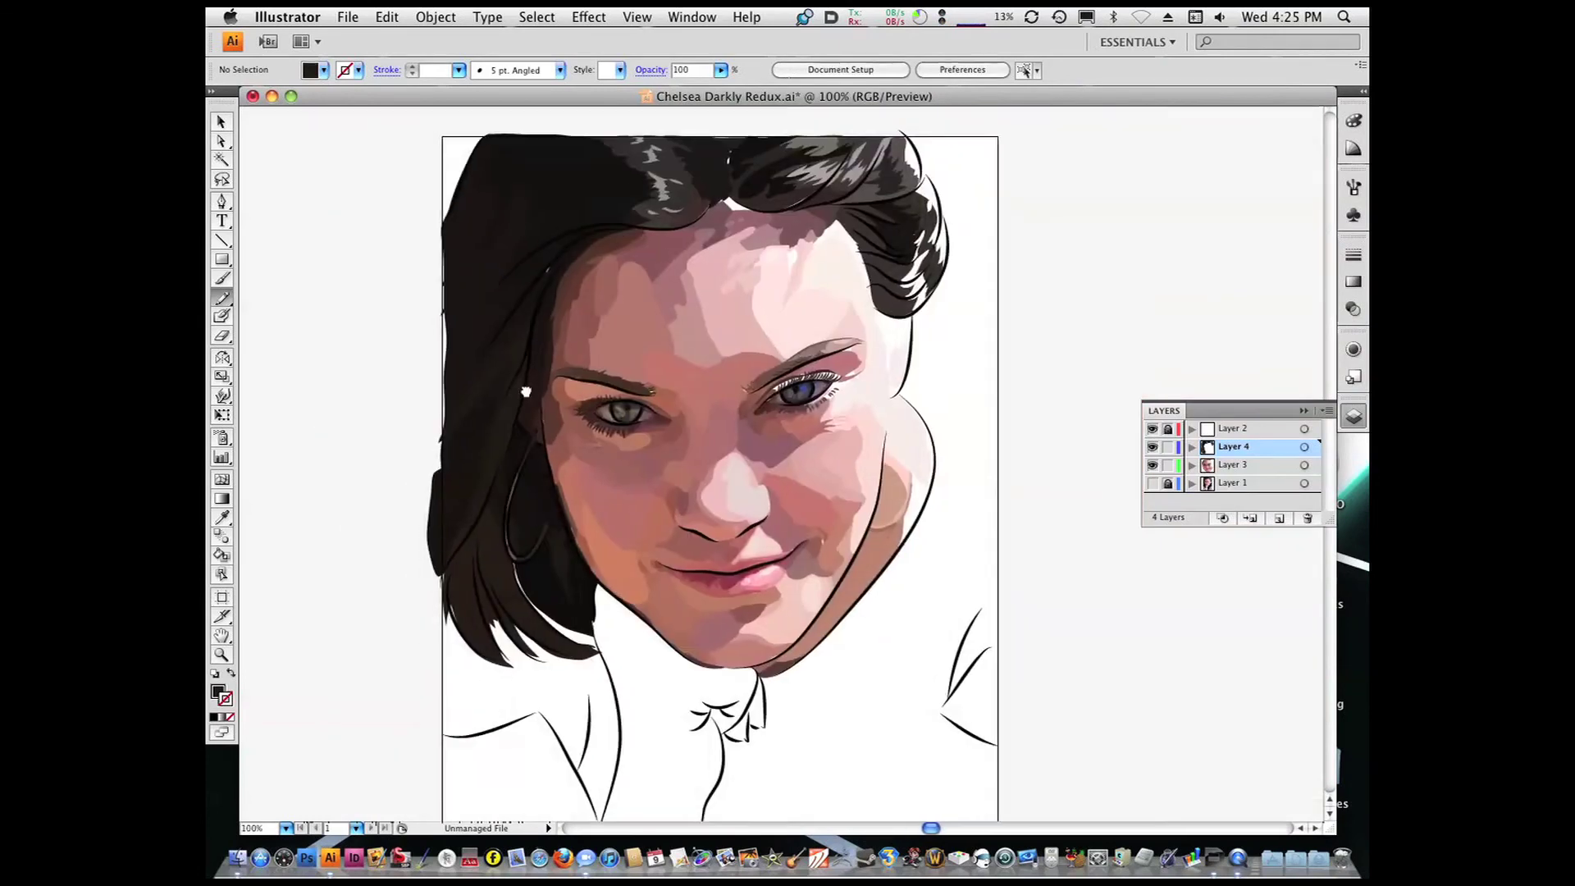
# Fill the gap at the hairline below the parting with a freehand shape in a sampled dark grey-brown
pyautogui.press('super+plus')
pyautogui.press('i')
pyautogui.press('n')
pyautogui.hscroll(3, 844, 237)
pyautogui.keyDown('super'); pyautogui.click(706, 232); pyautogui.keyUp('super')
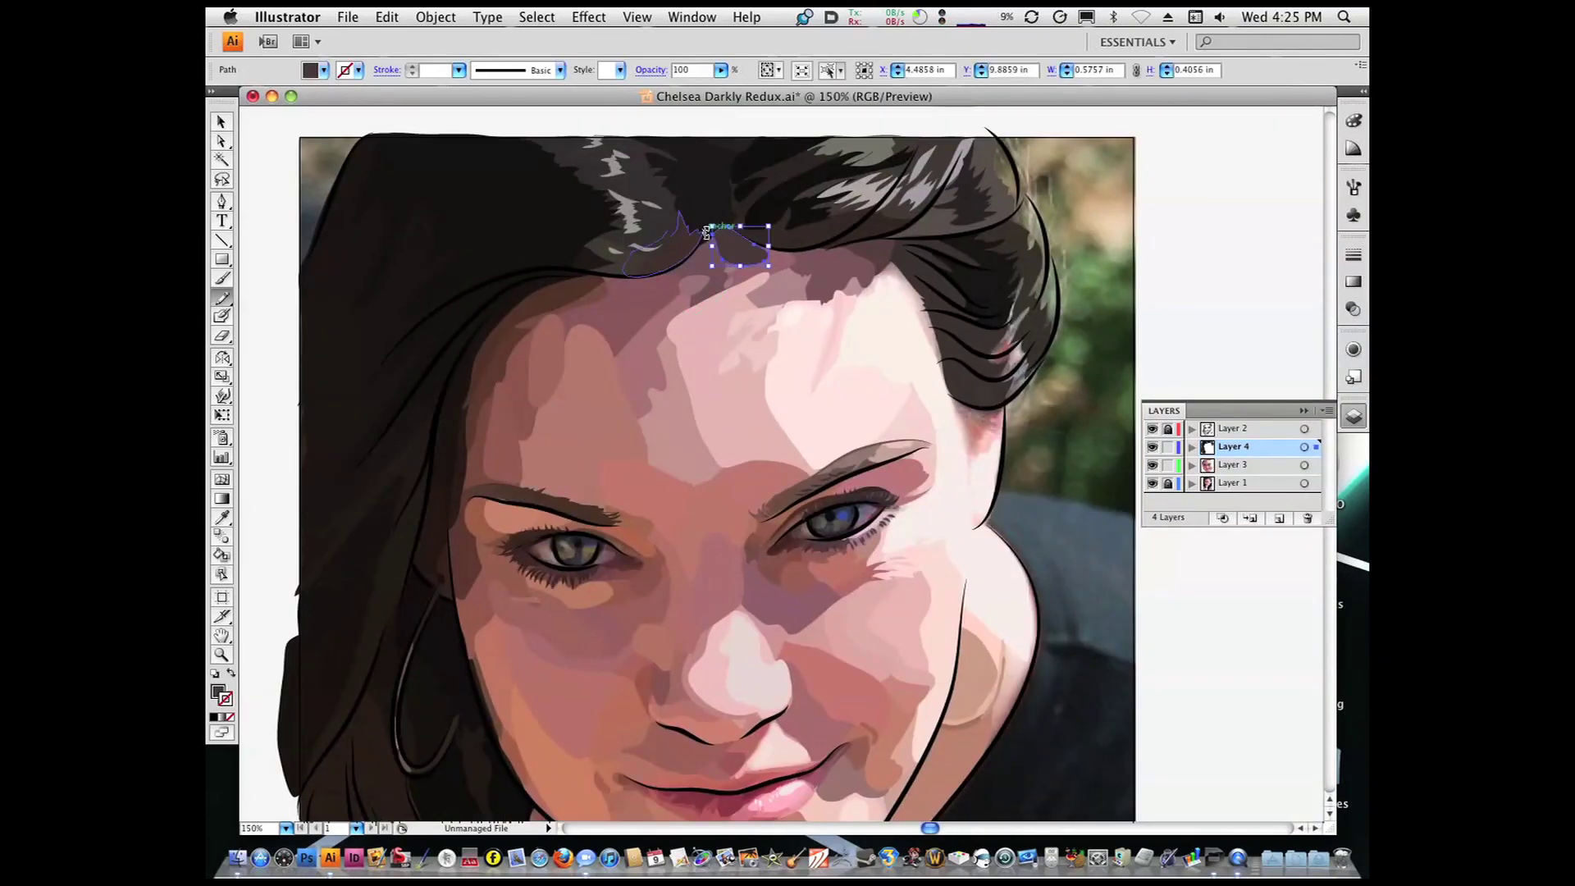
pyautogui.keyDown('super'); pyautogui.click(653, 366); pyautogui.keyUp('super')
pyautogui.press('super+shift+a')
pyautogui.press('super+minus')
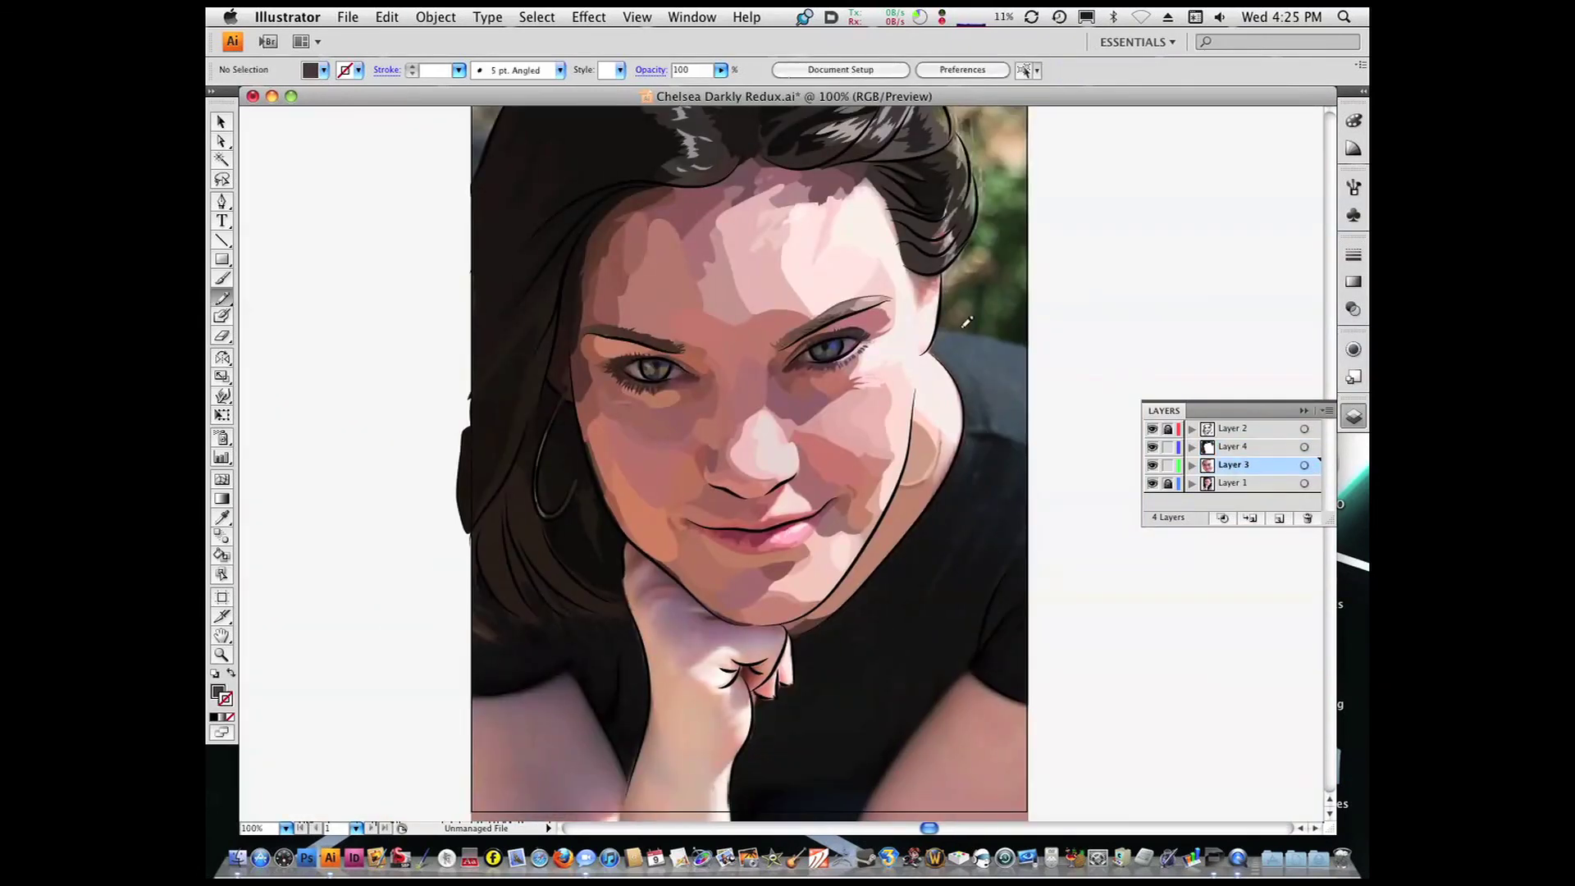
# On Layer 3, shade the forehead hairline and the temple below the side curls with freehand shapes in sampled skin tones
pyautogui.click(927, 282)
pyautogui.press('n')
pyautogui.press('i')
pyautogui.click(844, 181)
pyautogui.press('n')
pyautogui.moveTo(706, 123); pyautogui.dragTo(1017, 377)
pyautogui.moveTo(707, 318); pyautogui.dragTo(748, 414)
pyautogui.moveTo(714, 304); pyautogui.dragTo(710, 312)
pyautogui.moveTo(693, 246)
pyautogui.mouseDown()
pyautogui.moveTo(853, 344)
pyautogui.moveTo(686, 330)
pyautogui.moveTo(689, 292)
pyautogui.mouseUp()
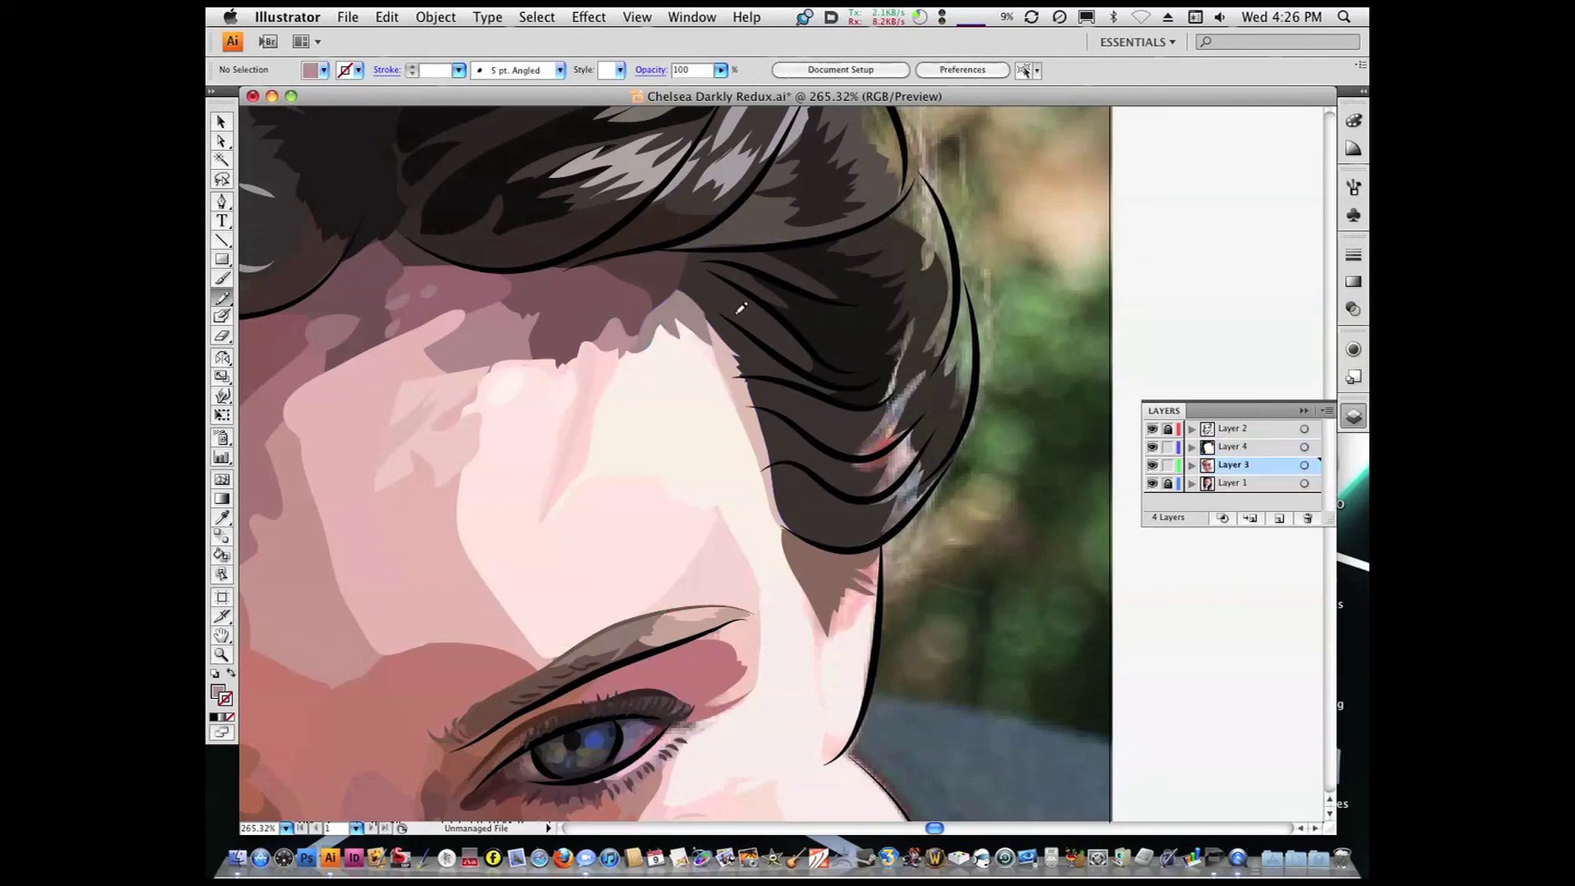